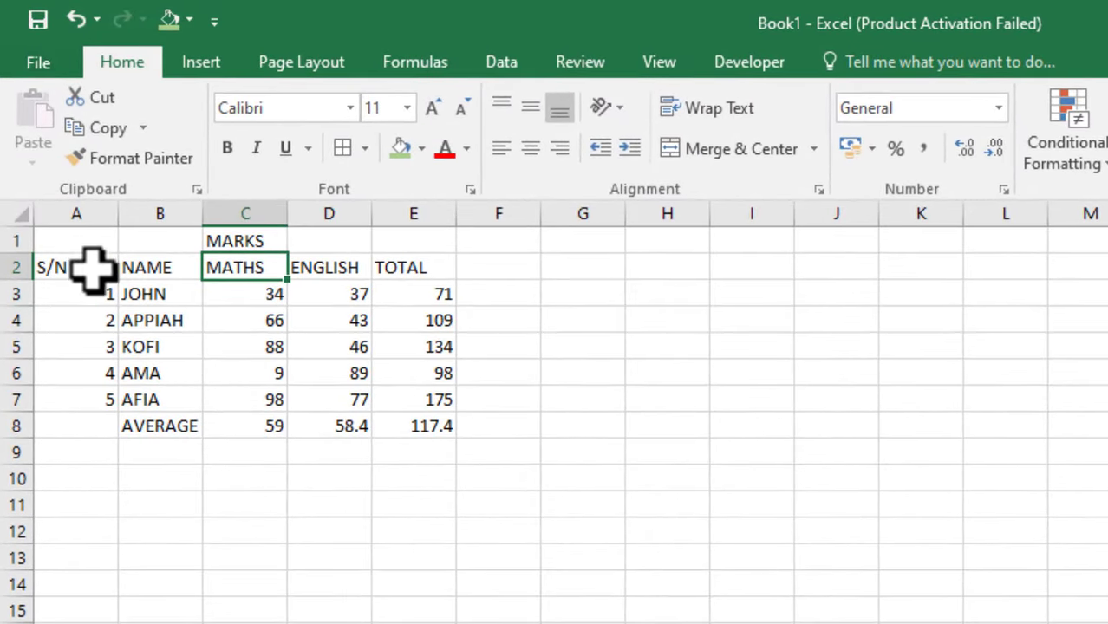
click(248, 372)
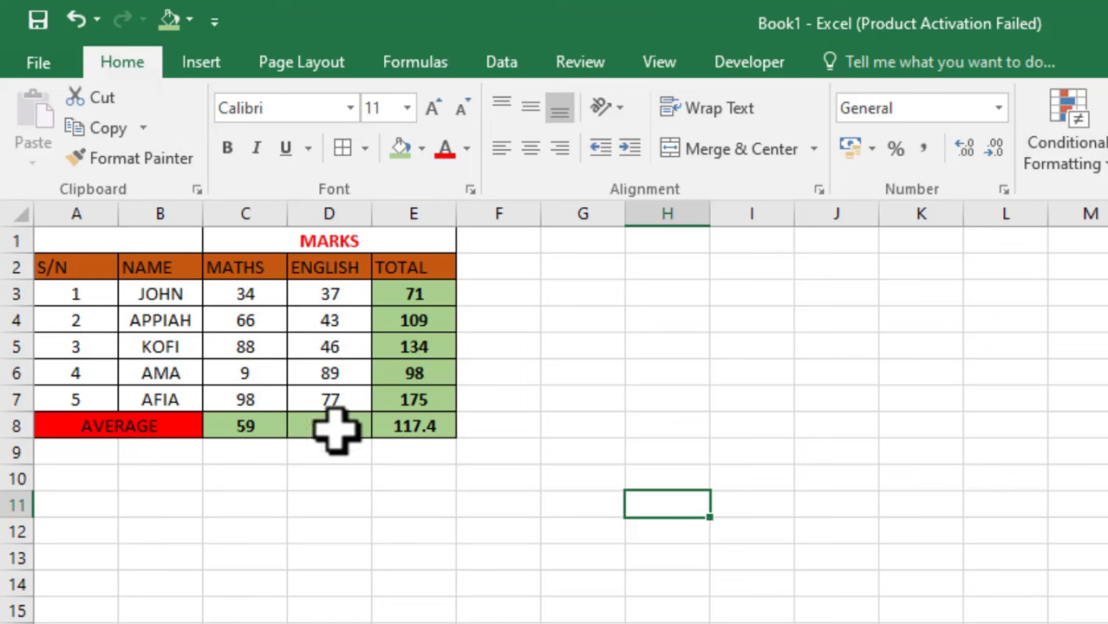
click(416, 525)
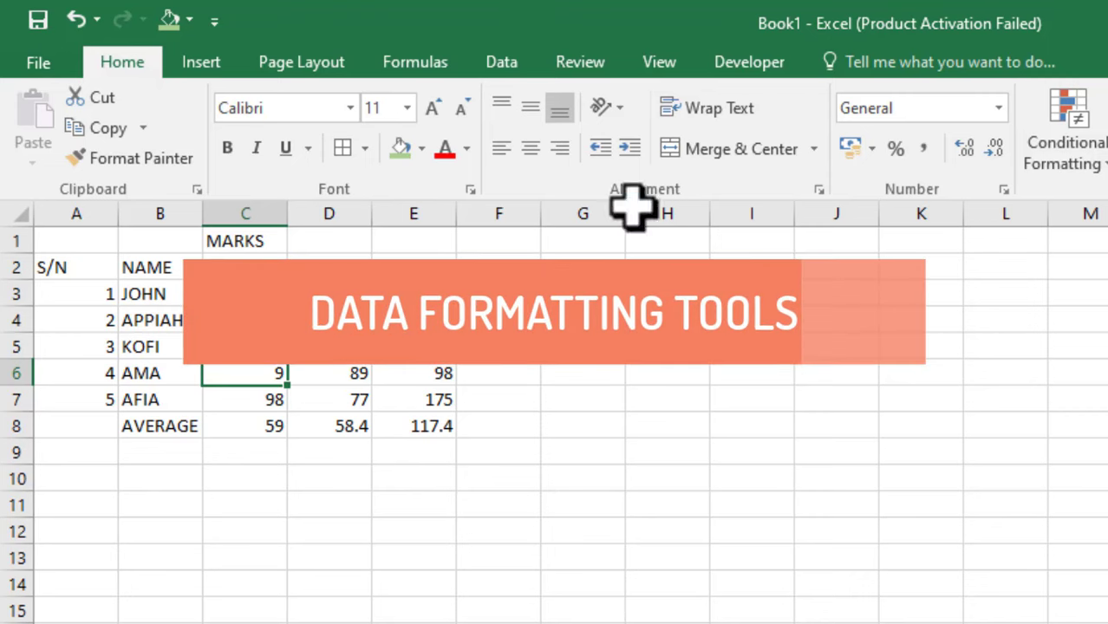
Step: Show the formula bar above the worksheet and return to the home formatting commands
click(646, 67)
click(442, 111)
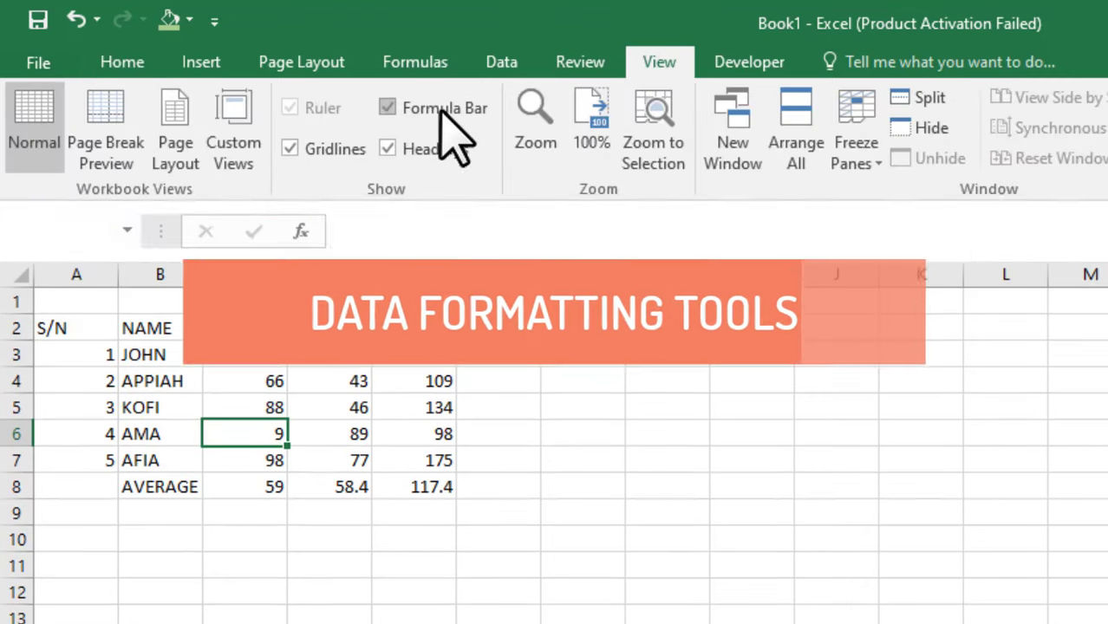
click(571, 381)
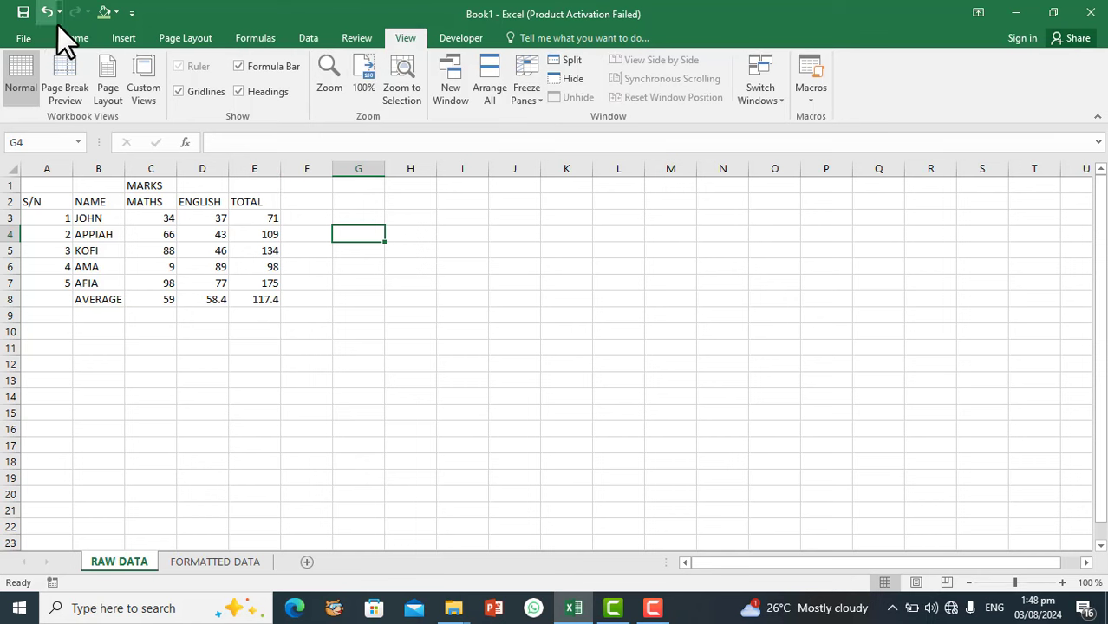
click(74, 38)
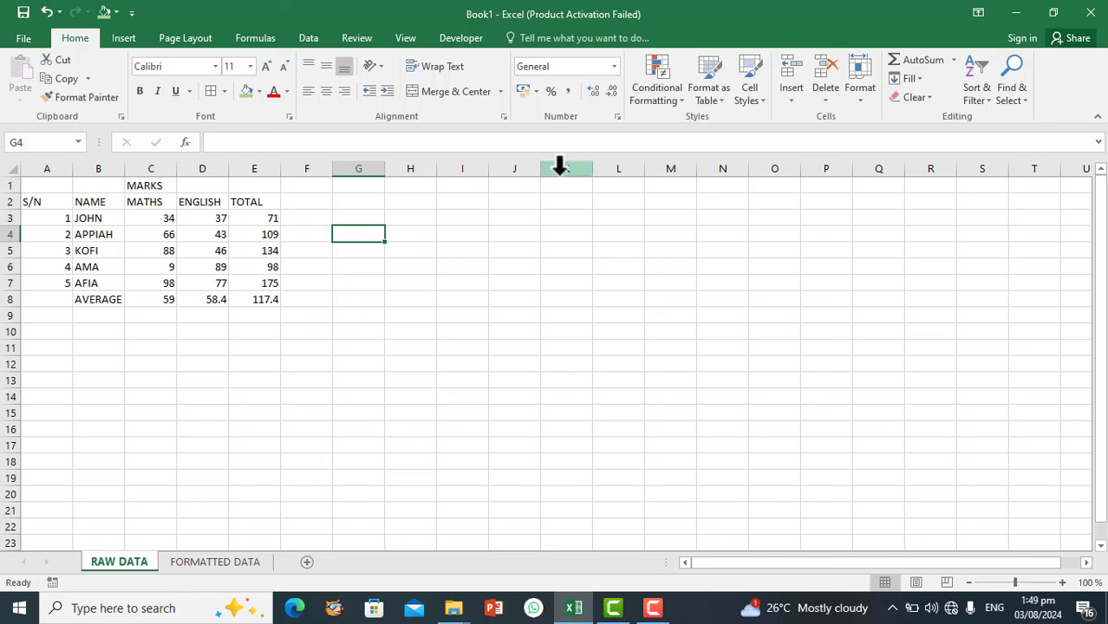
Step: Try a red font colour and bold on the total in cell E5, and undo that formatting
click(267, 251)
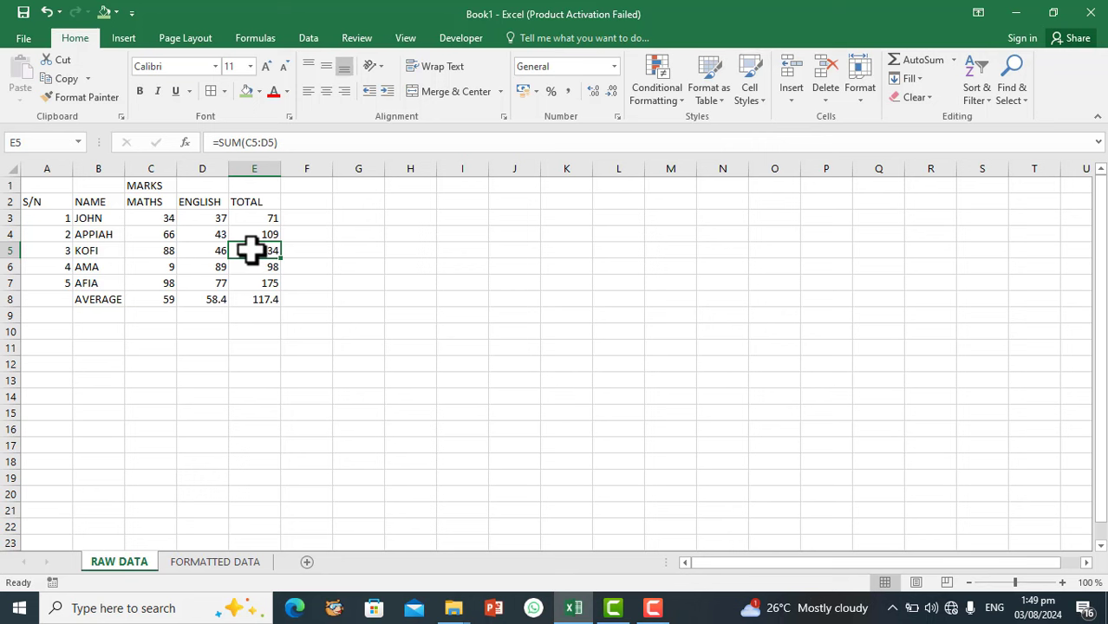
right_click(251, 251)
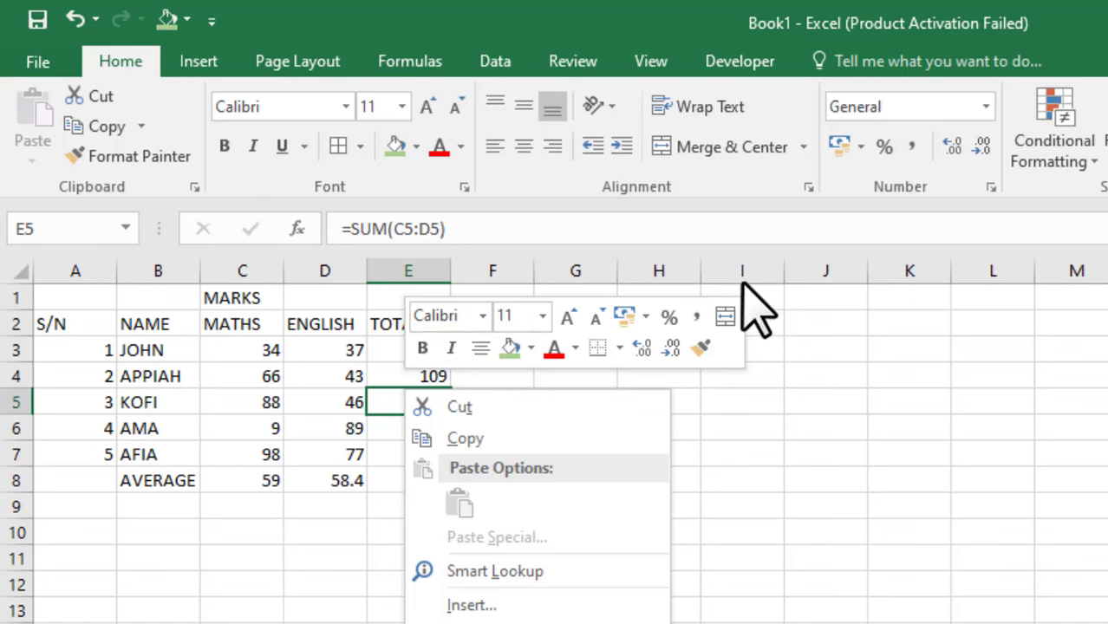
click(557, 351)
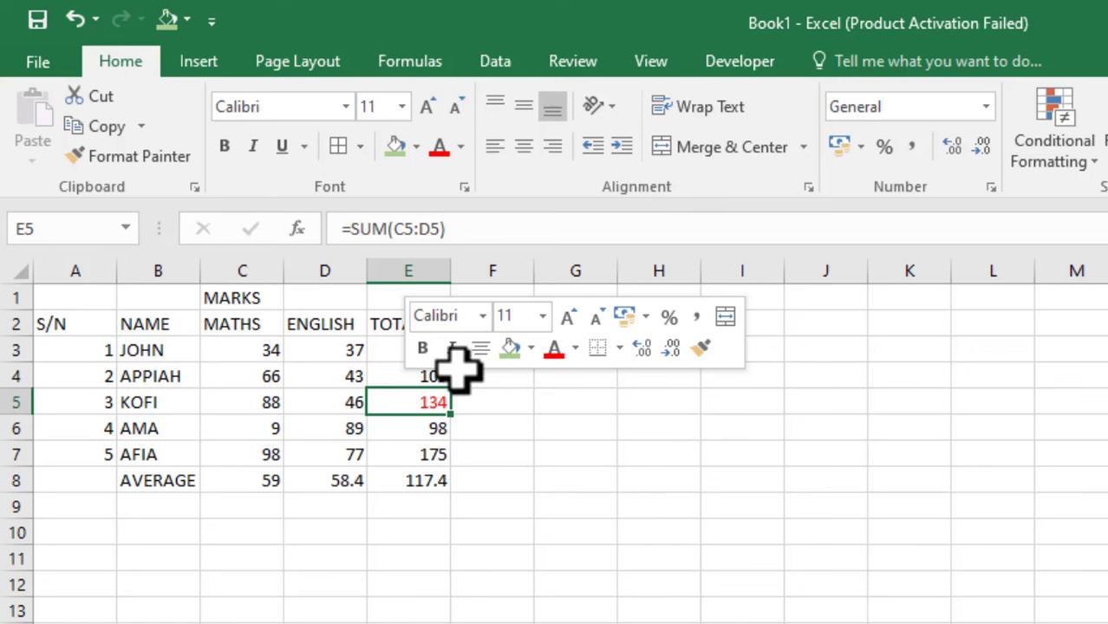
click(425, 350)
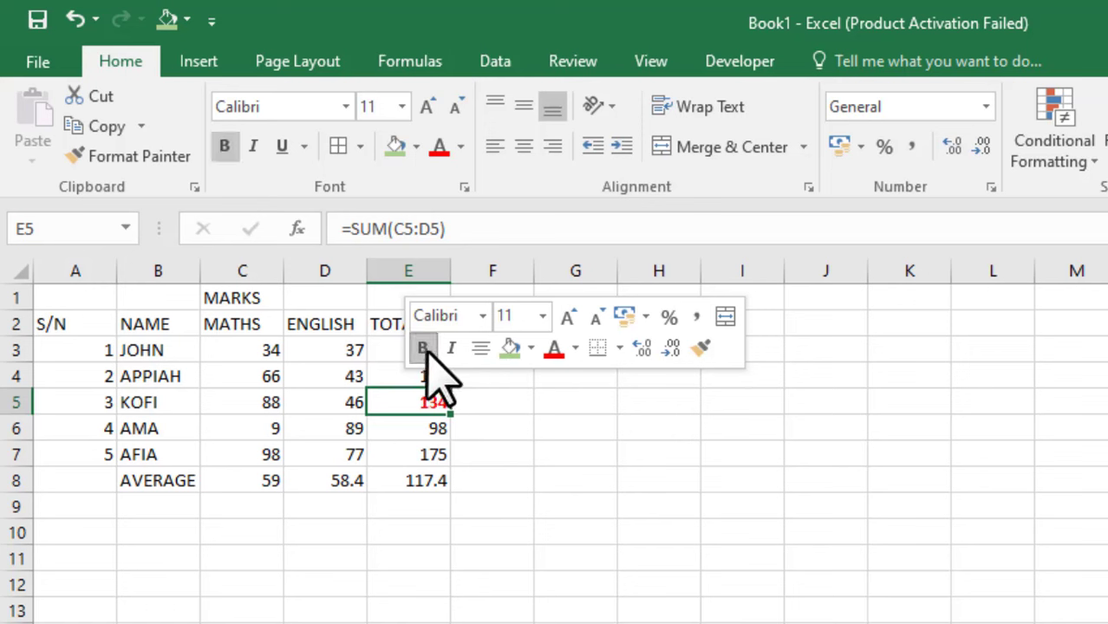
click(564, 433)
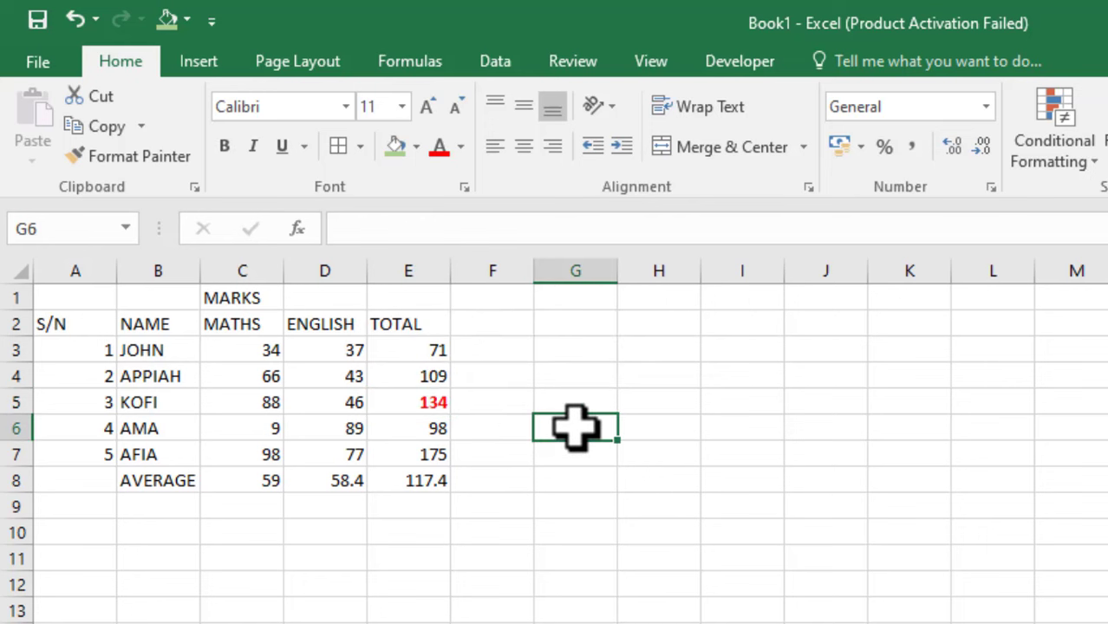
key(ctrl+z)
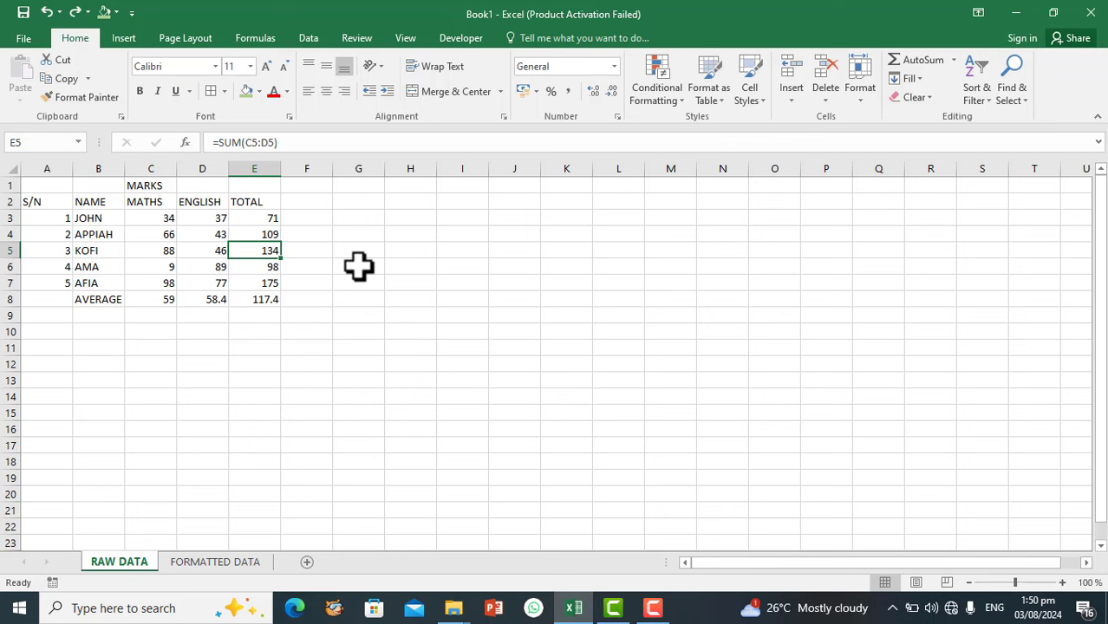
Step: Examine the number, alignment, font, border, fill and protection options in the Format Cells dialog for cell E5, and dismiss it
key(ctrl+1)
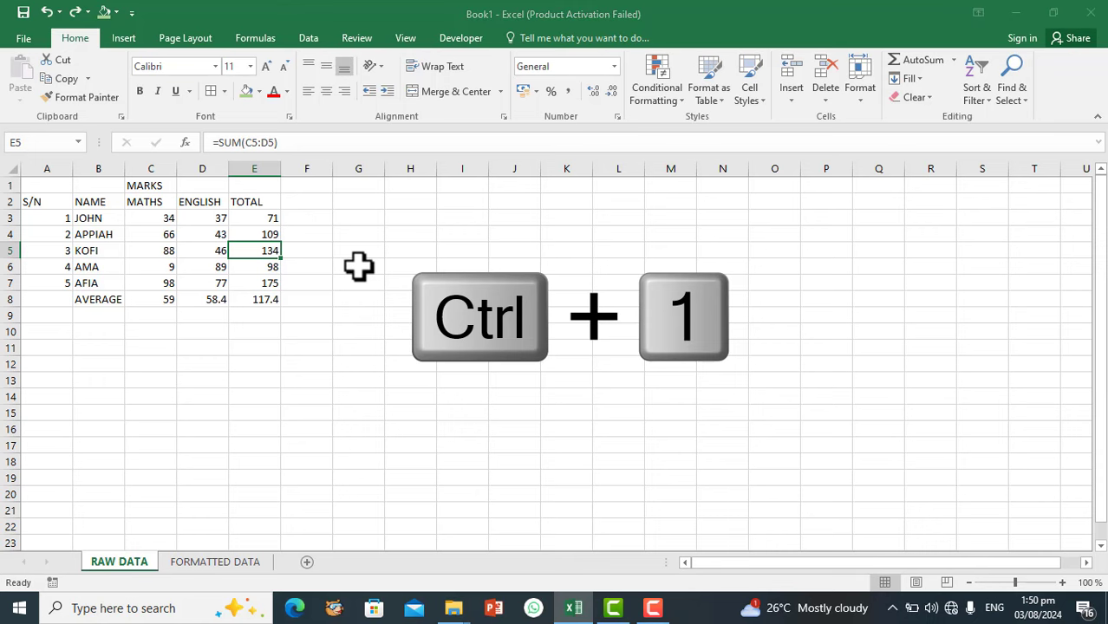
key(ctrl+1)
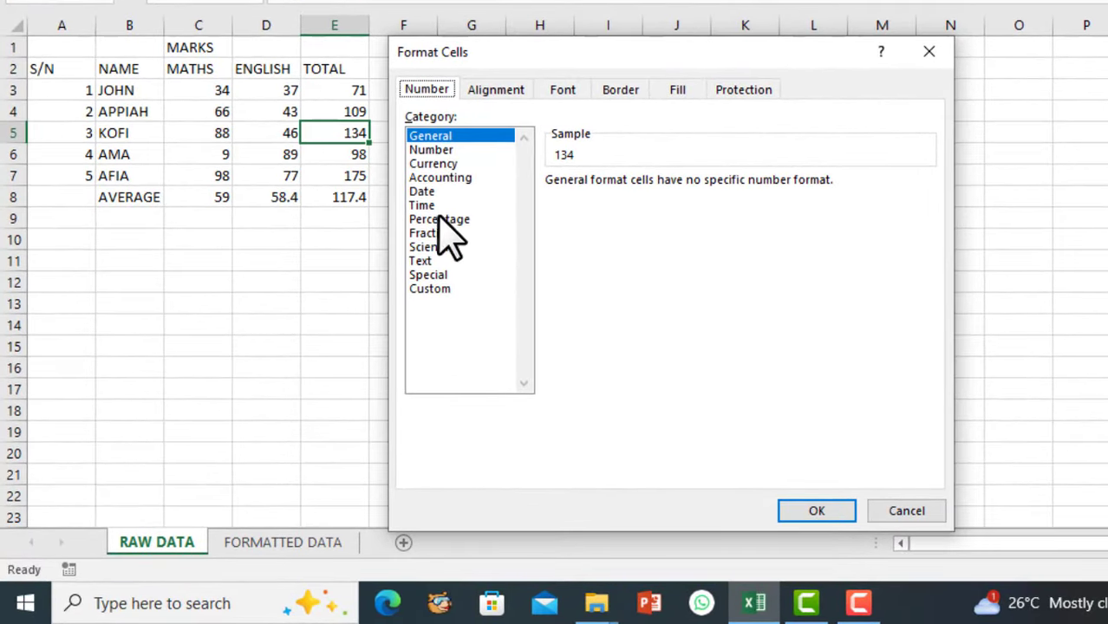
click(513, 91)
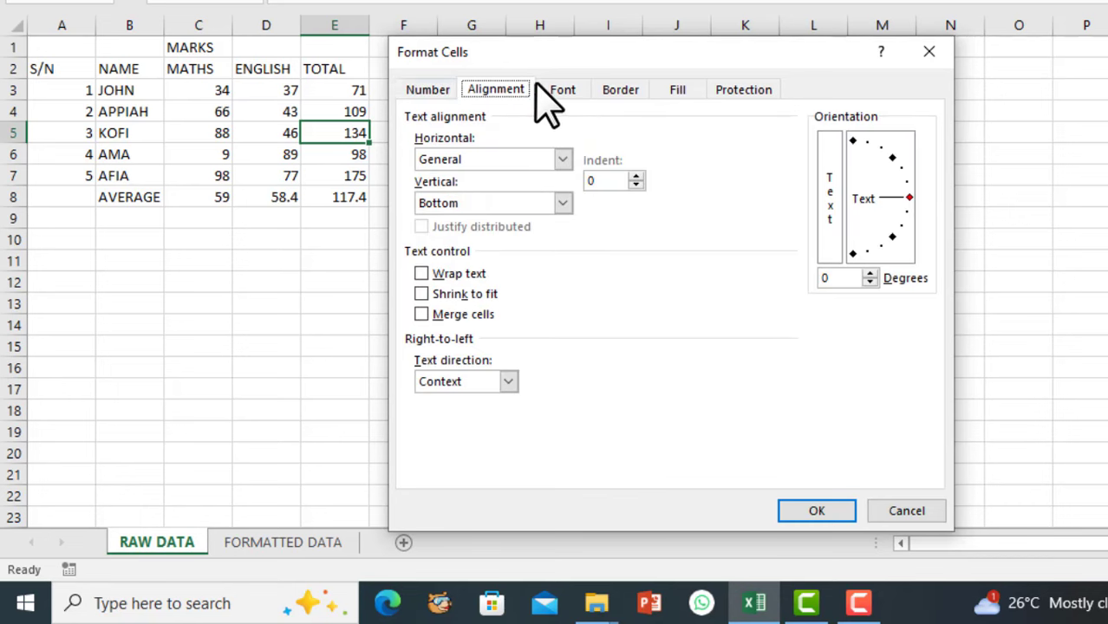
click(559, 92)
click(619, 94)
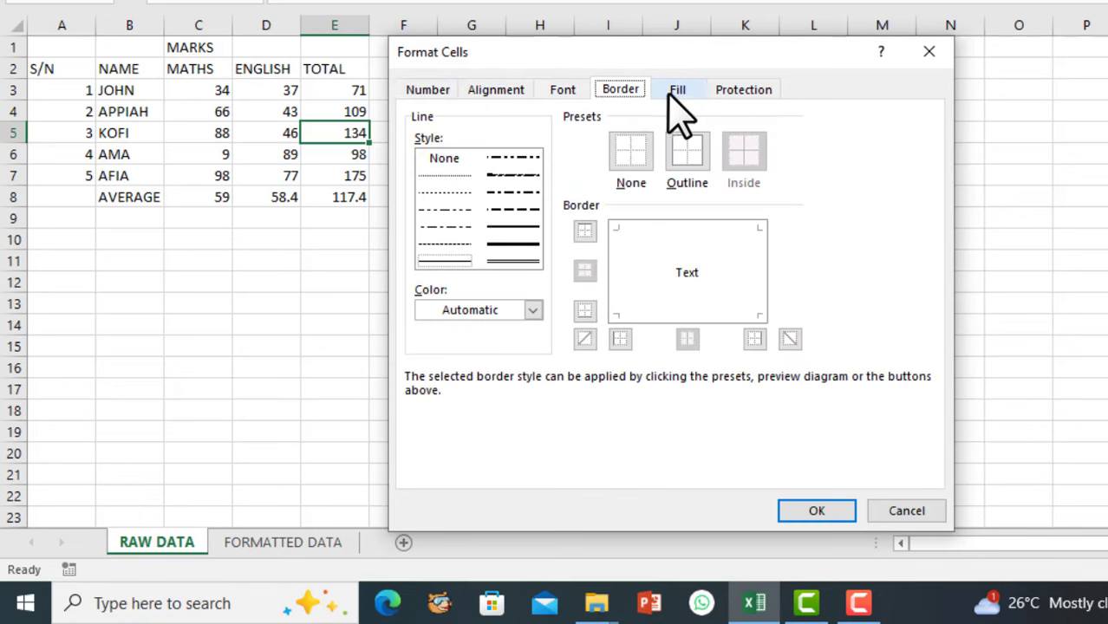
click(675, 96)
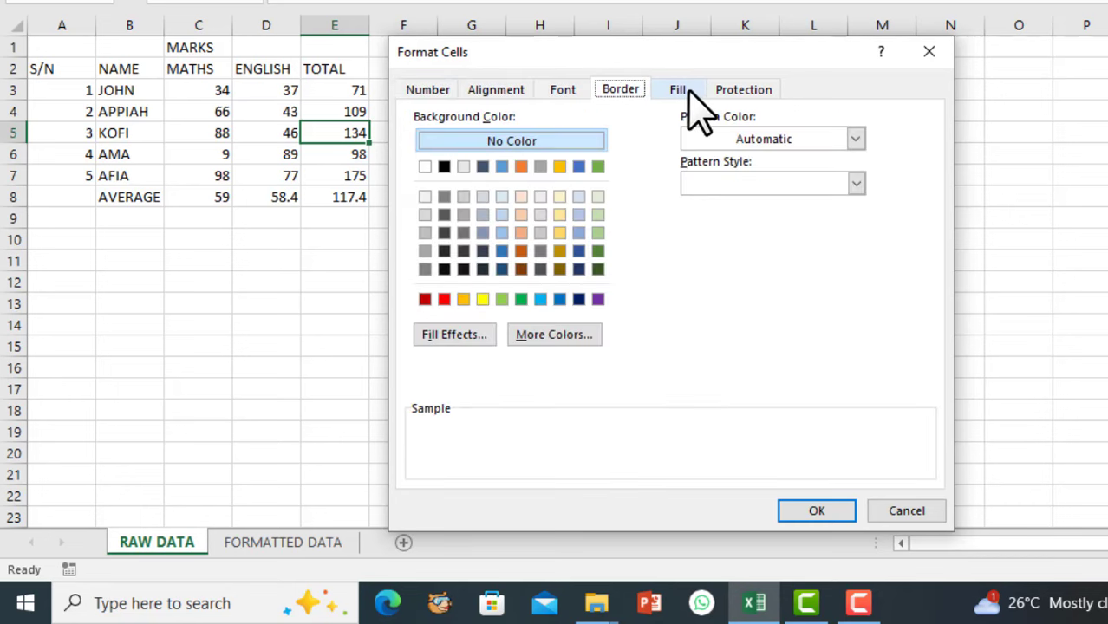
click(749, 94)
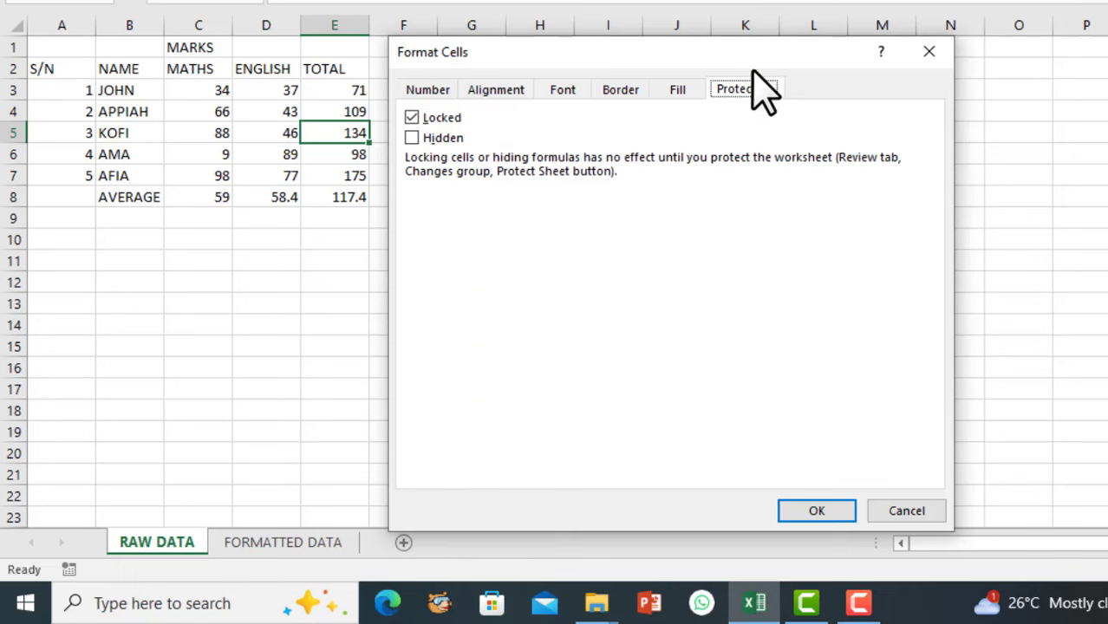
click(678, 92)
click(621, 90)
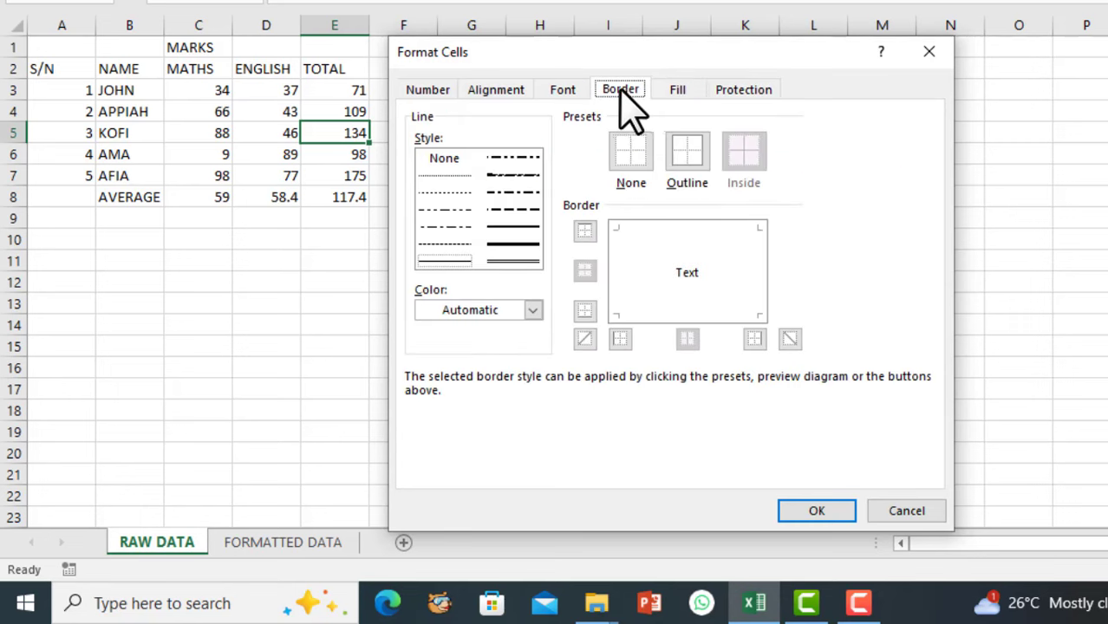
click(564, 90)
click(498, 92)
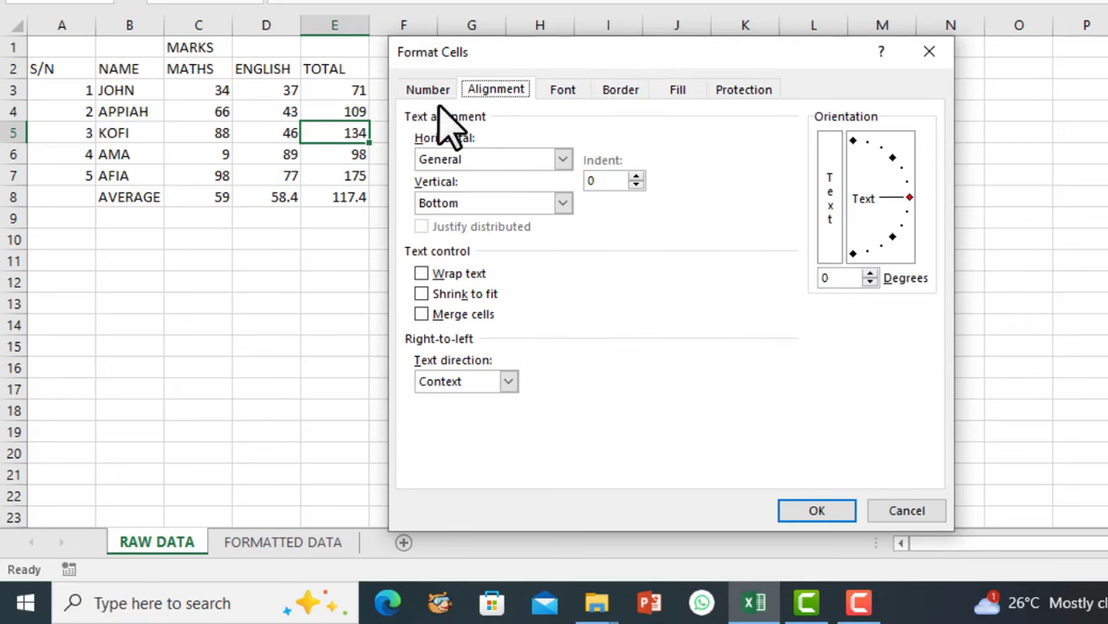
click(428, 92)
click(519, 90)
drag(623, 57, 765, 66)
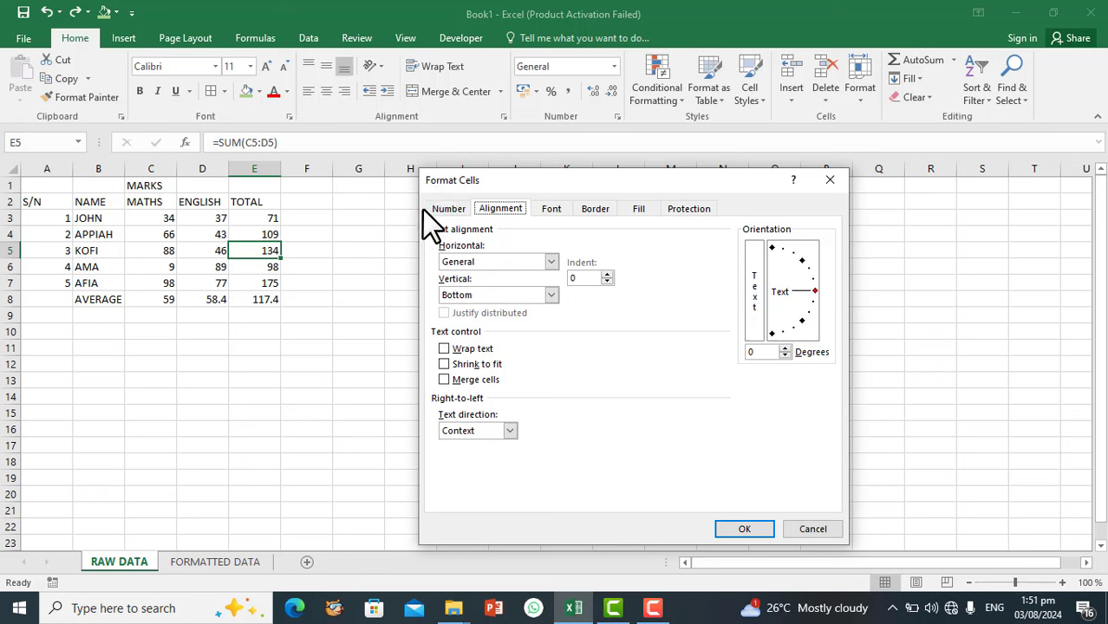
click(818, 529)
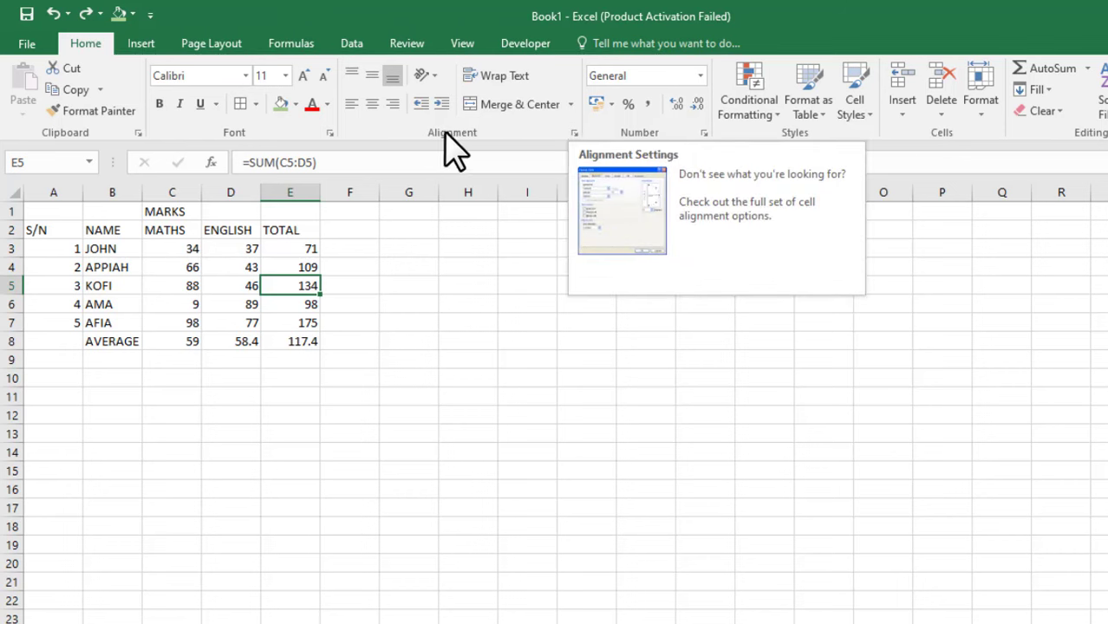
Step: Review the full font, number and alignment settings for cell E5, closing the dialog each time without changes
click(329, 134)
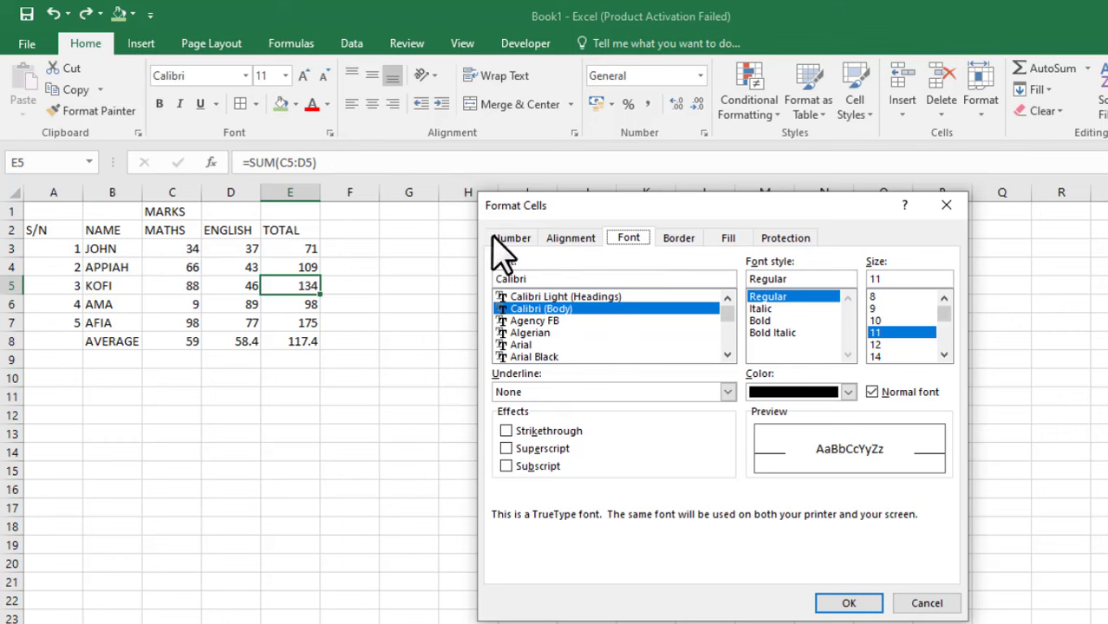
drag(655, 206, 569, 141)
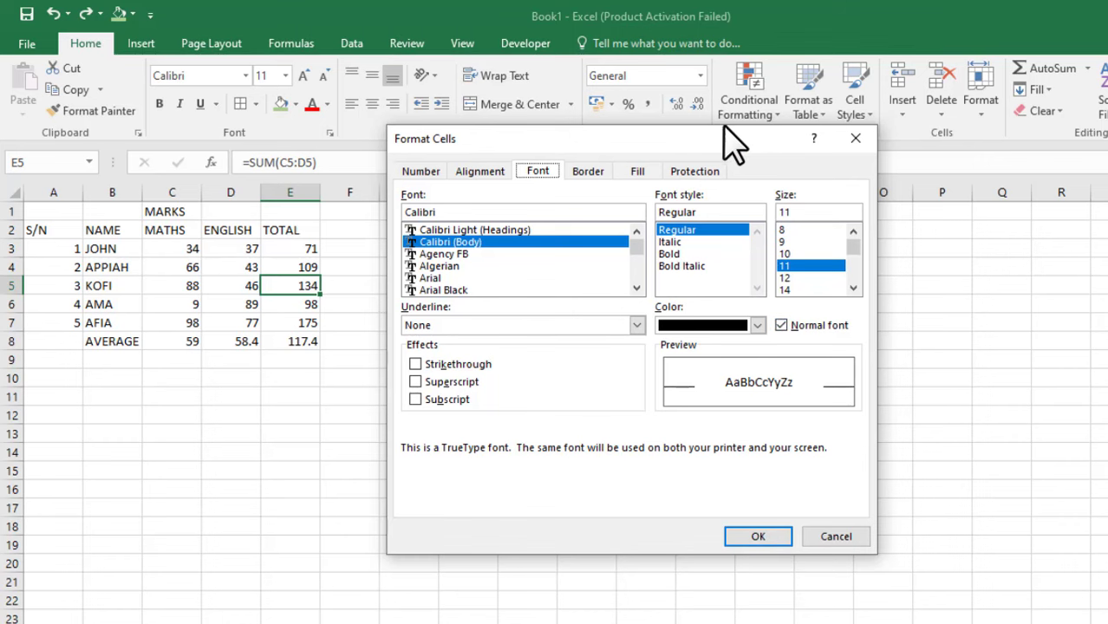
drag(724, 139, 804, 227)
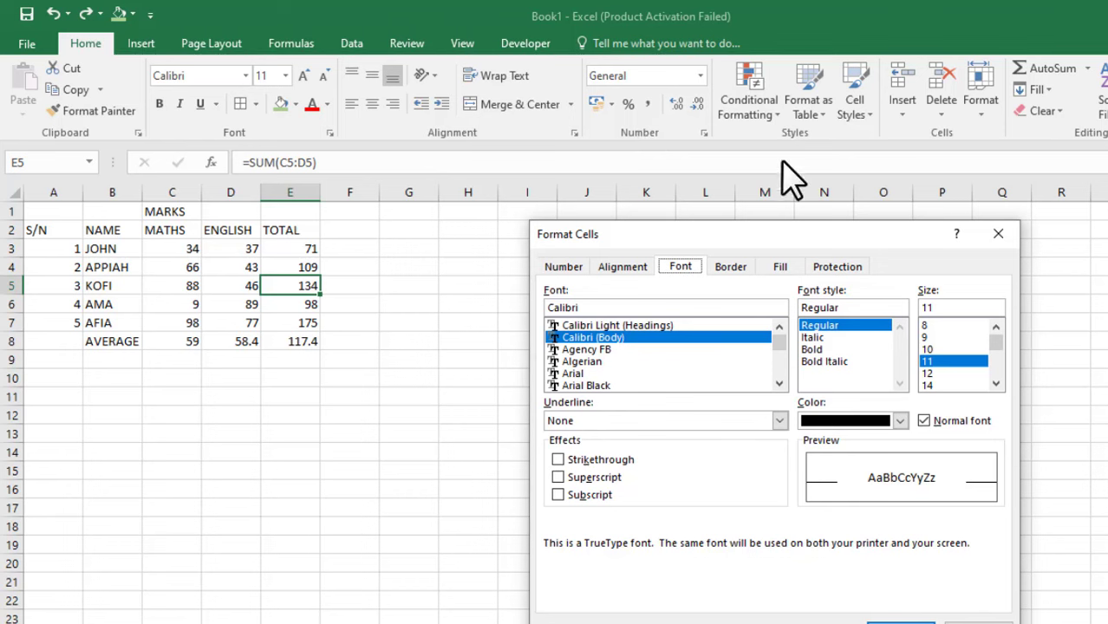
click(998, 234)
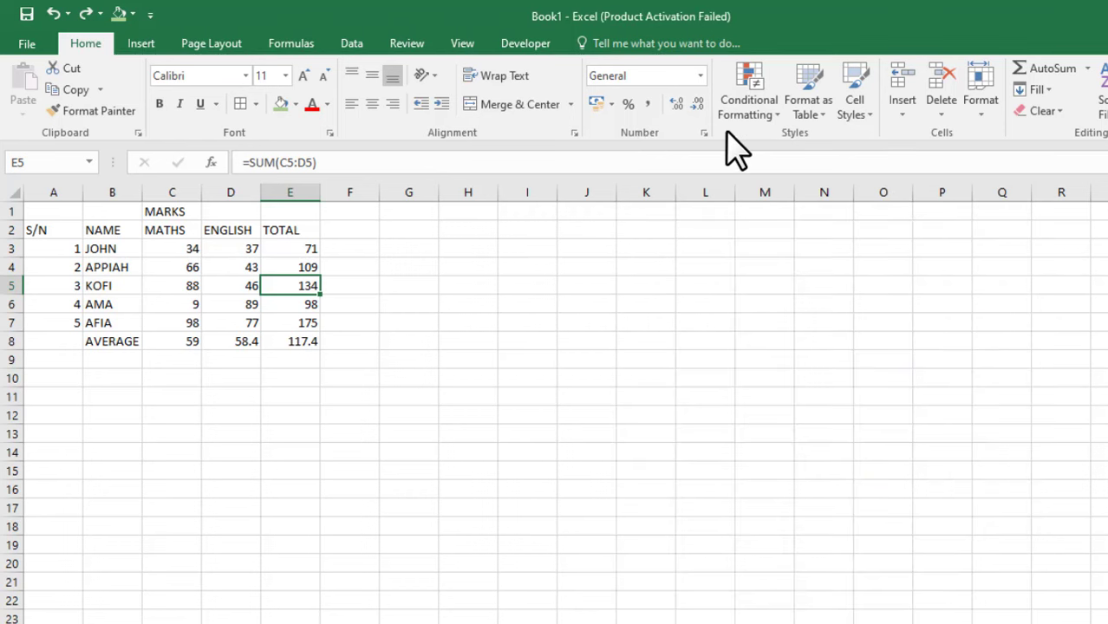
click(704, 133)
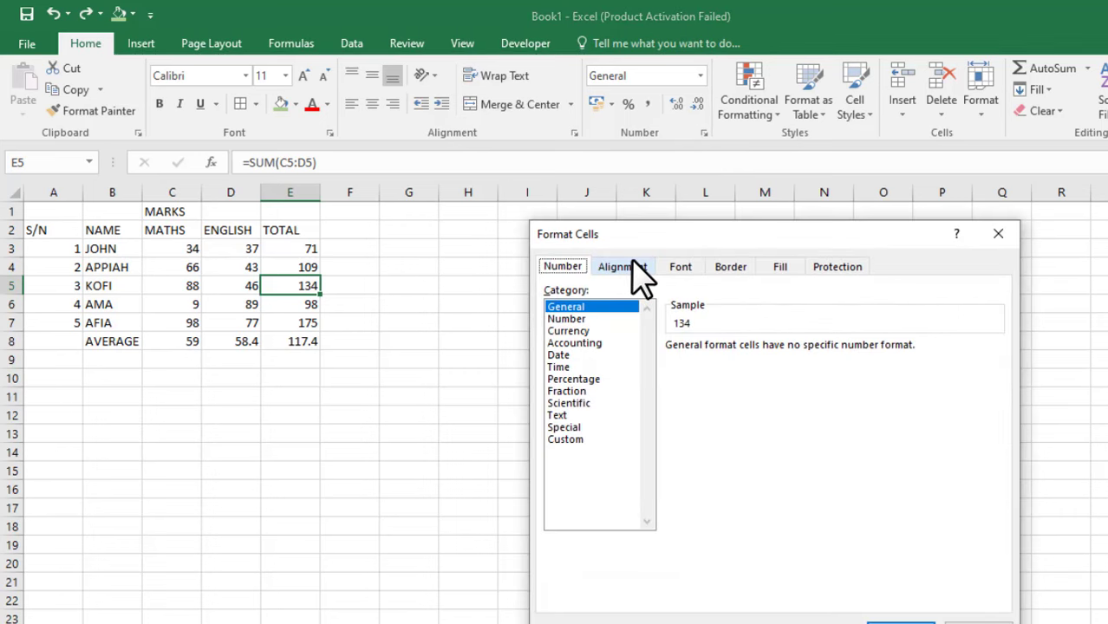
click(636, 269)
click(997, 234)
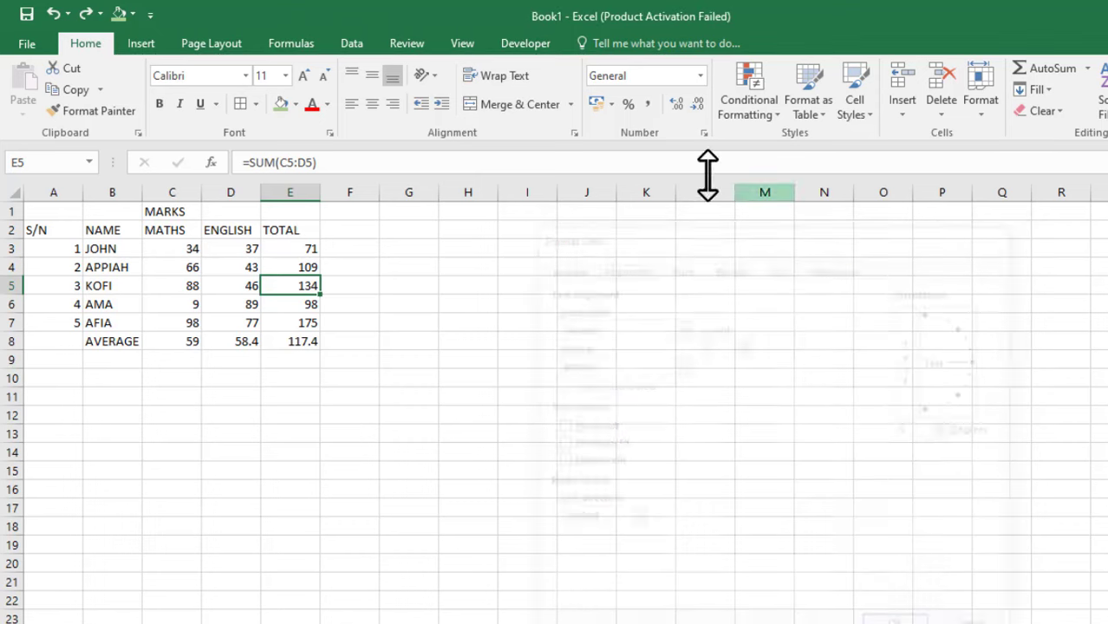
click(574, 132)
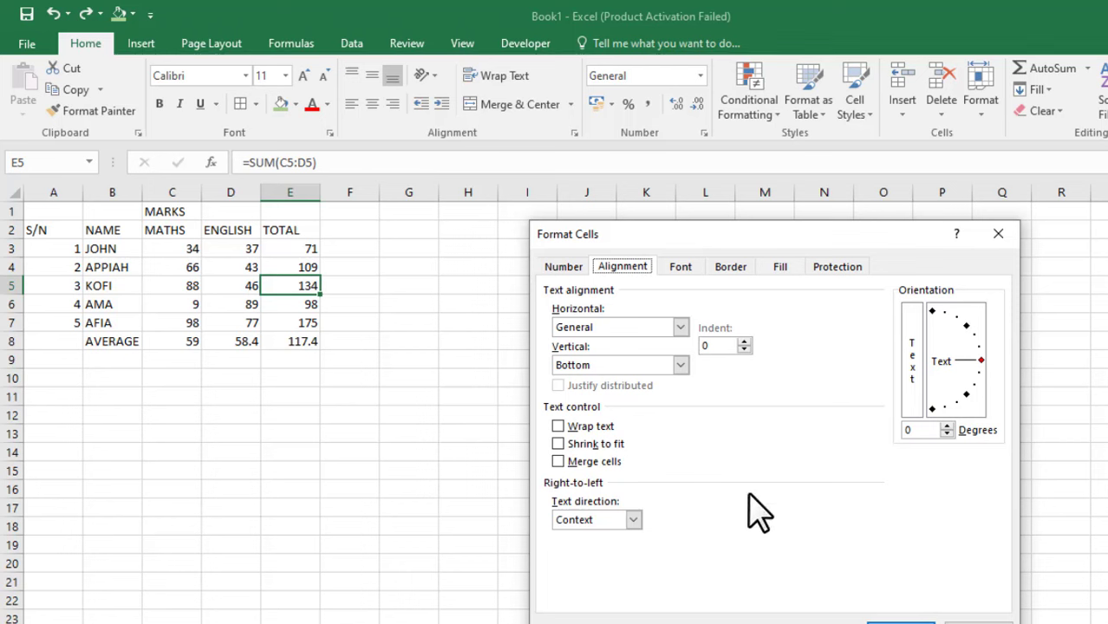
click(998, 234)
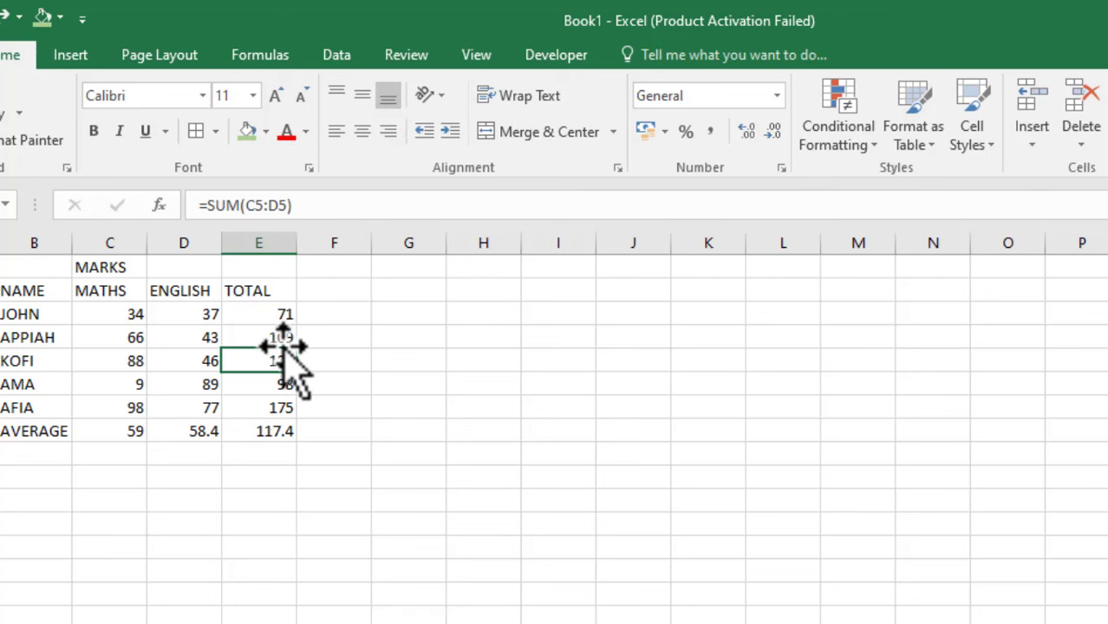
Step: Middle-align cell E5 vertically and enlarge row 5 to a little over twice the default height
click(364, 97)
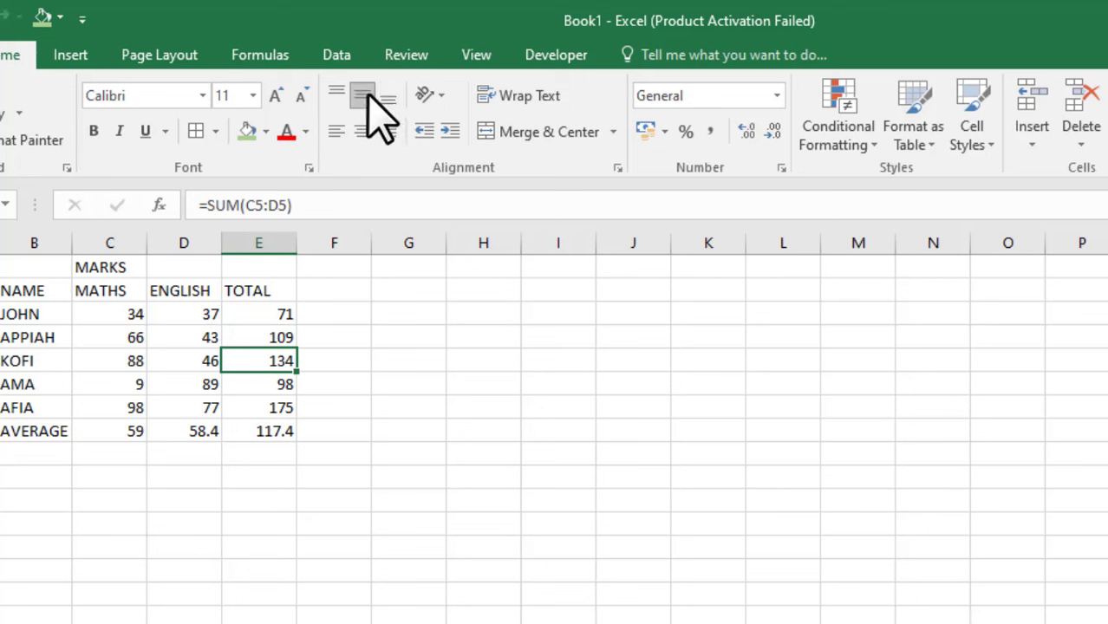
click(193, 359)
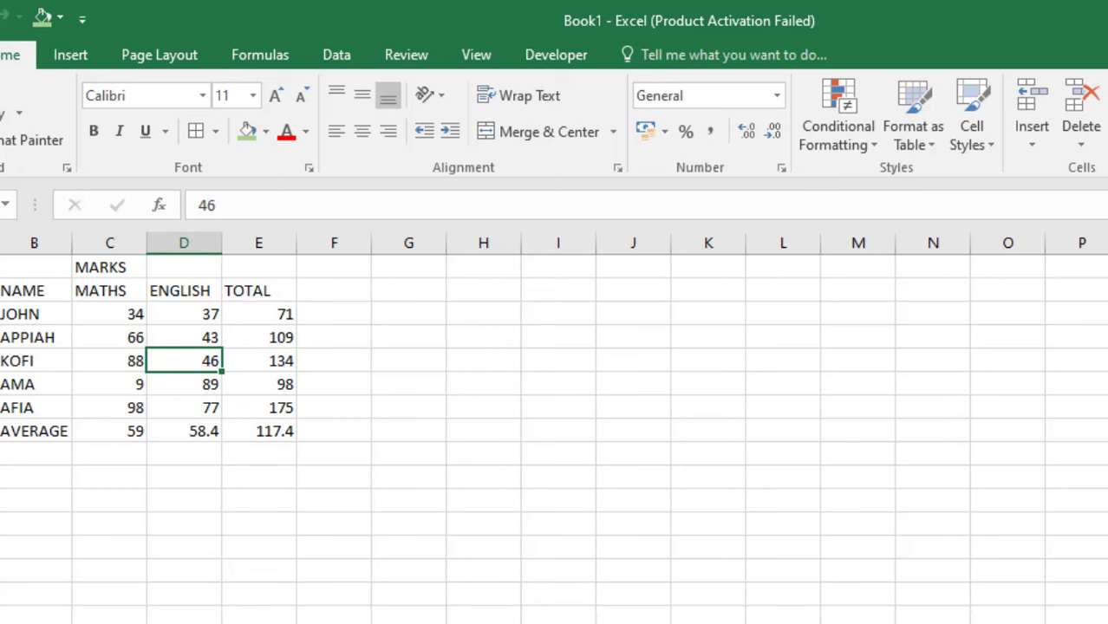
drag(0, 372, 0, 403)
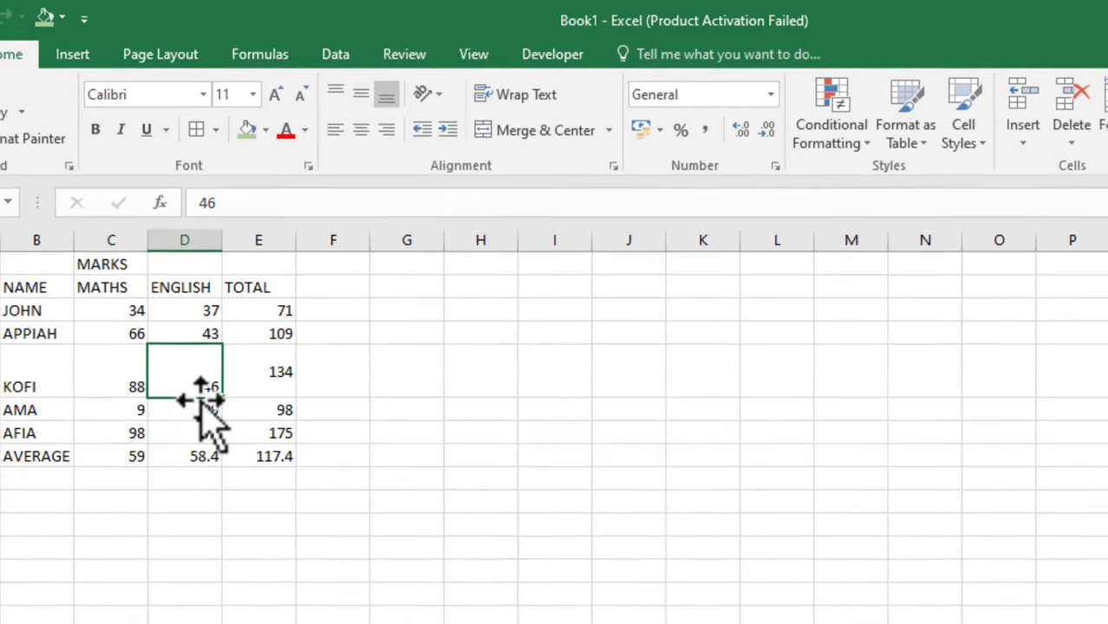
Step: Switch the vertical alignment of cell E5 to top, and finish with bottom alignment
click(278, 381)
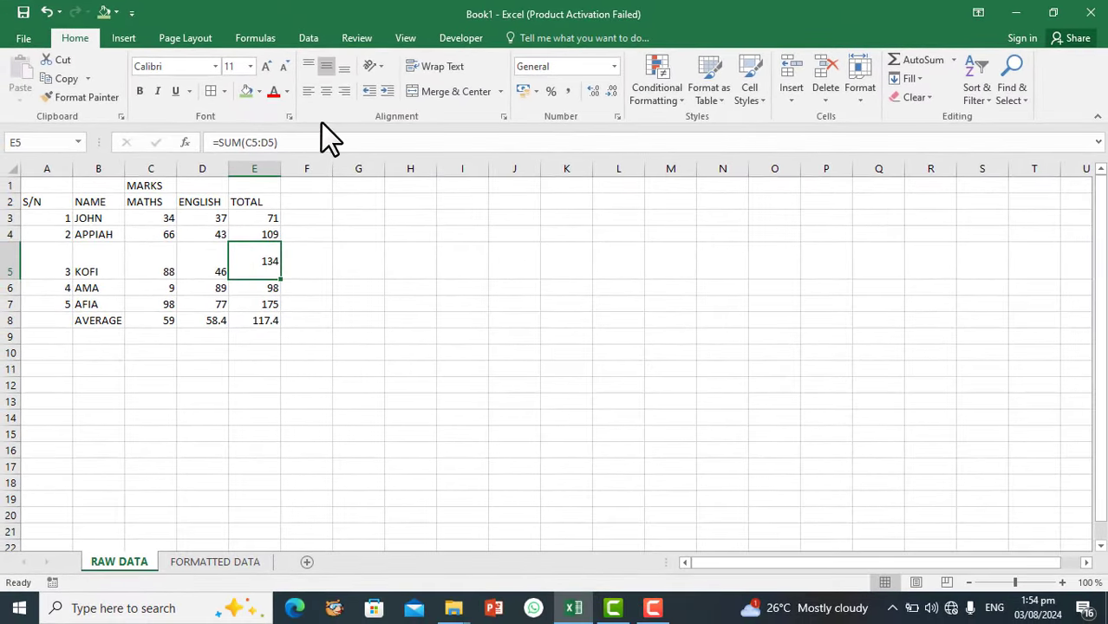
click(310, 68)
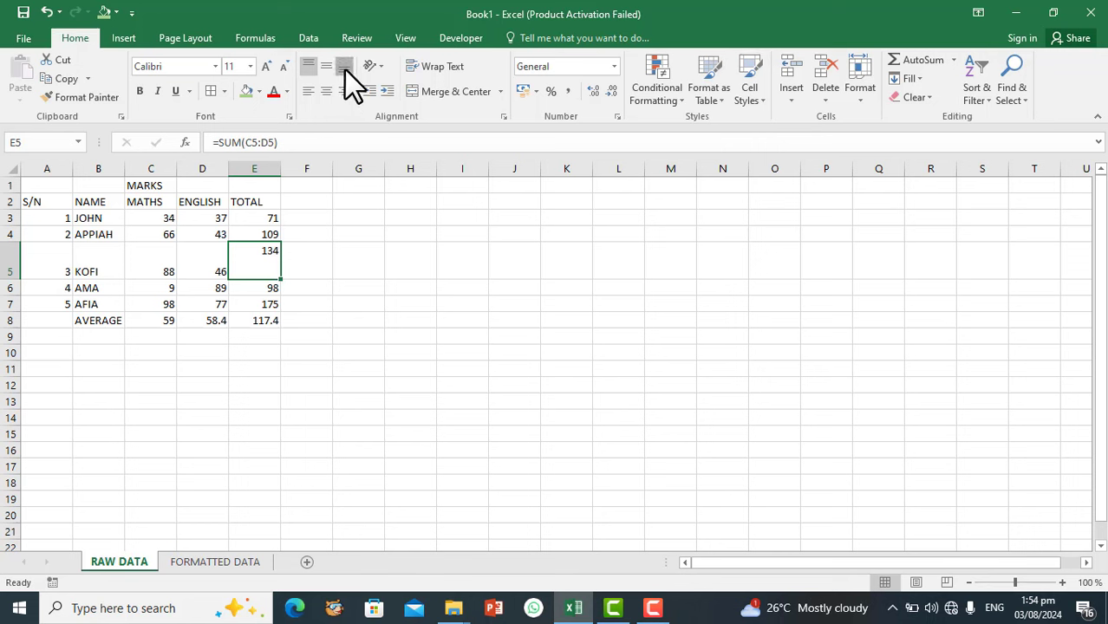
click(343, 68)
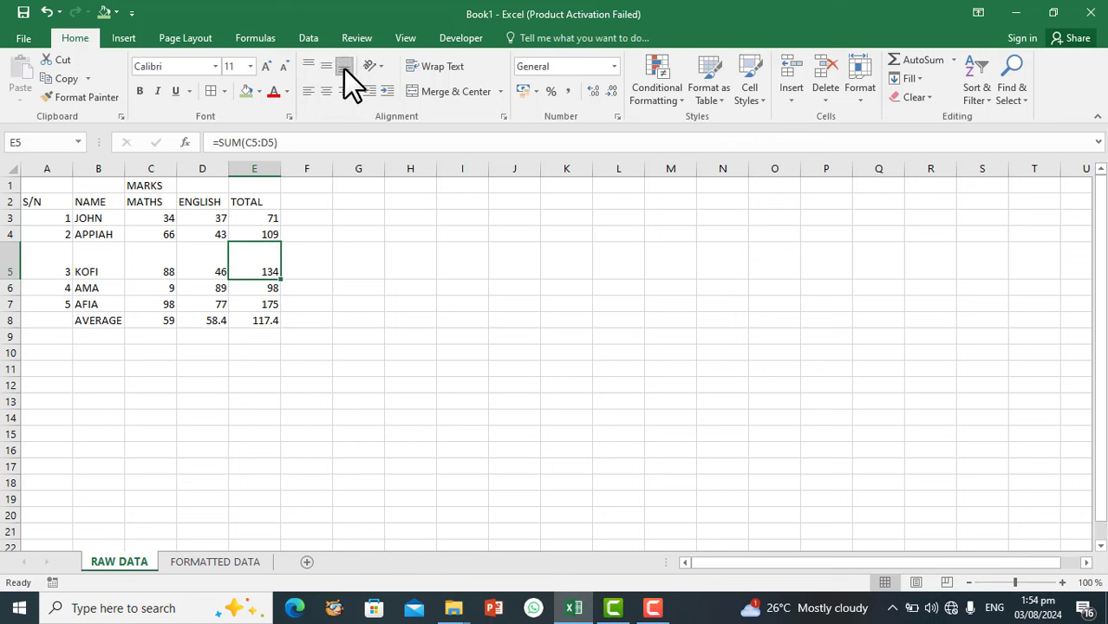
Step: Try left, center and right horizontal alignment on cell E5, finishing with left alignment and two indent increases
click(308, 97)
click(319, 95)
click(341, 93)
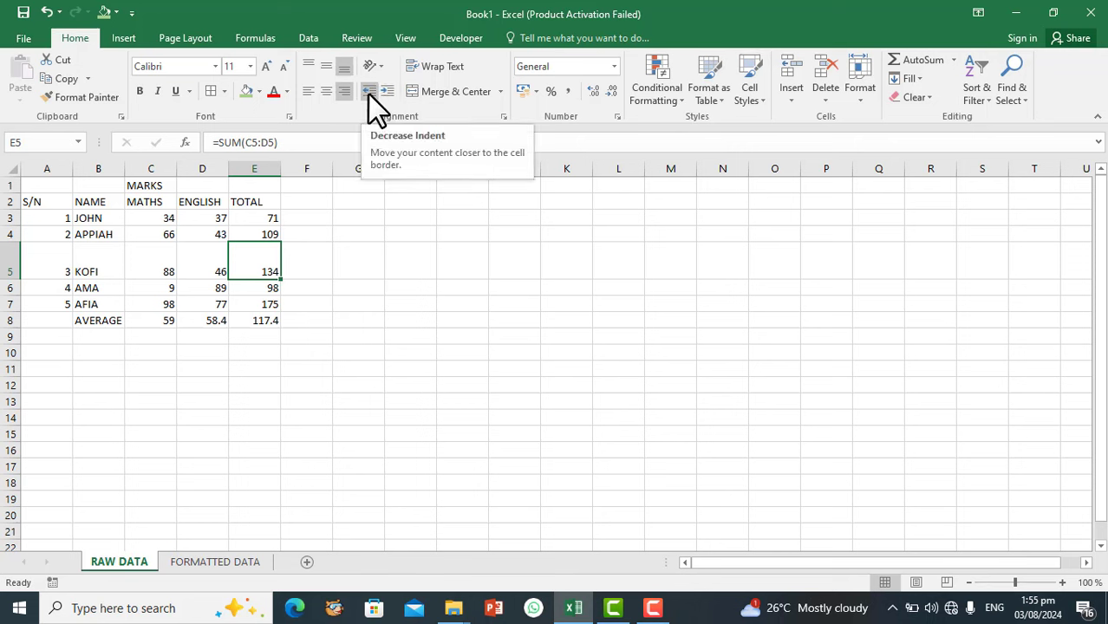
click(309, 89)
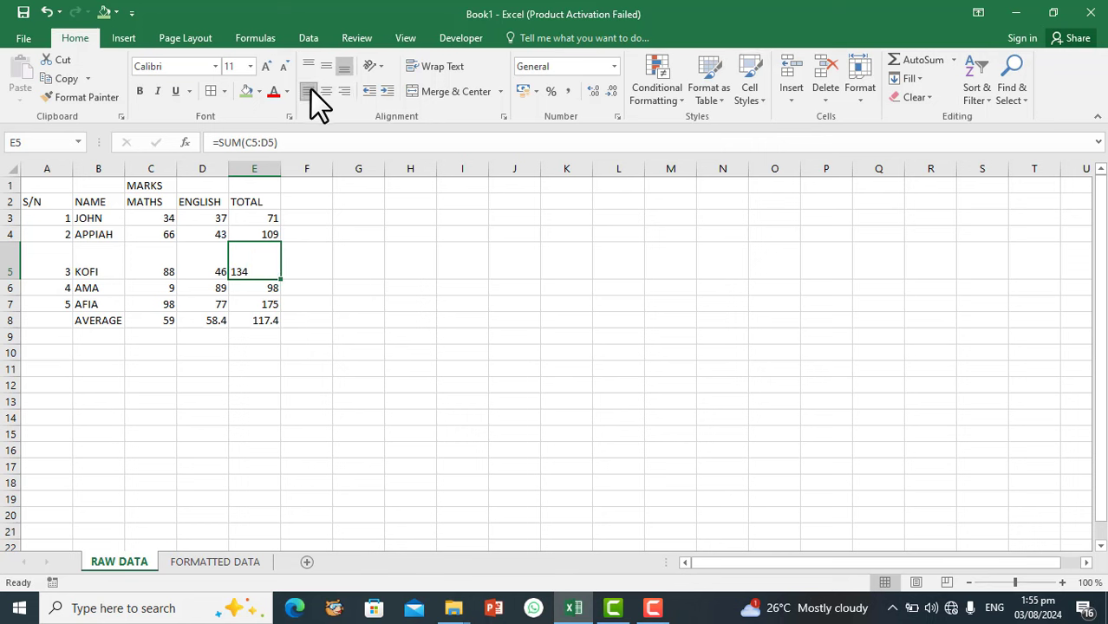
click(383, 88)
click(384, 87)
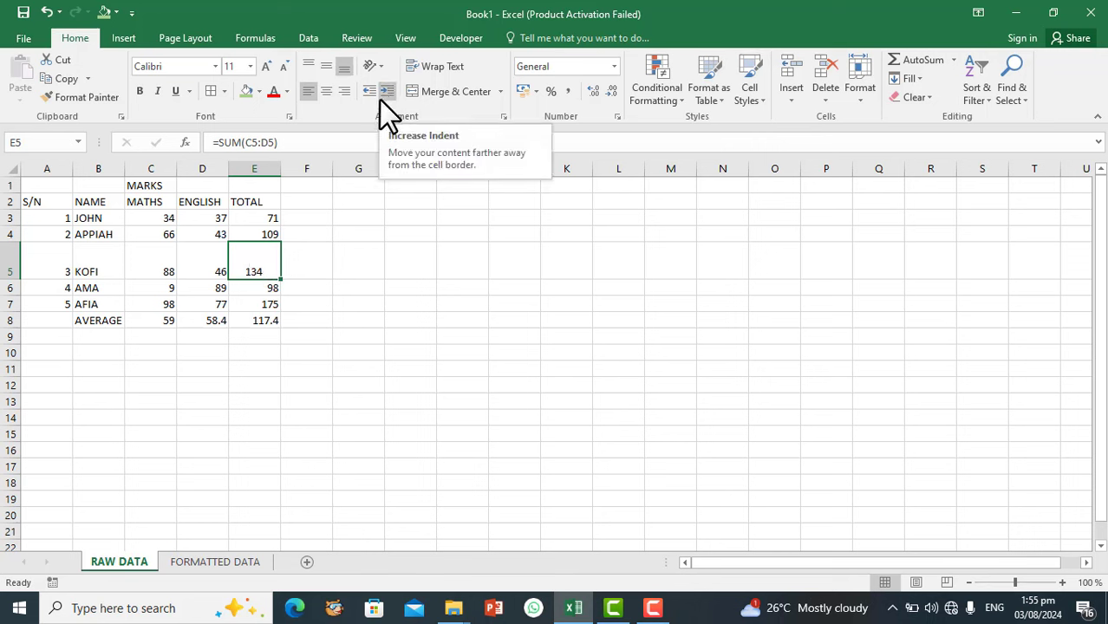
Step: Undo the indent, horizontal alignment and vertical alignment changes on cell E5, along with the enlargement of row 5
key(ctrl+z)
key(ctrl+z)
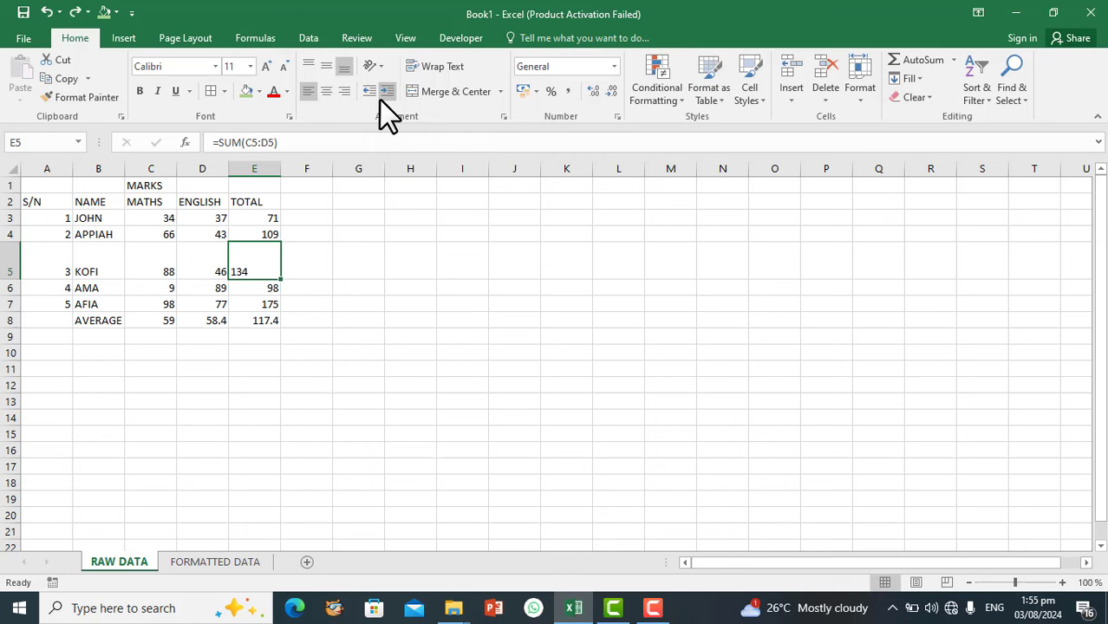
key(ctrl+z)
key(ctrl+z)
key(ctrl+z)
key(ctrl+z)
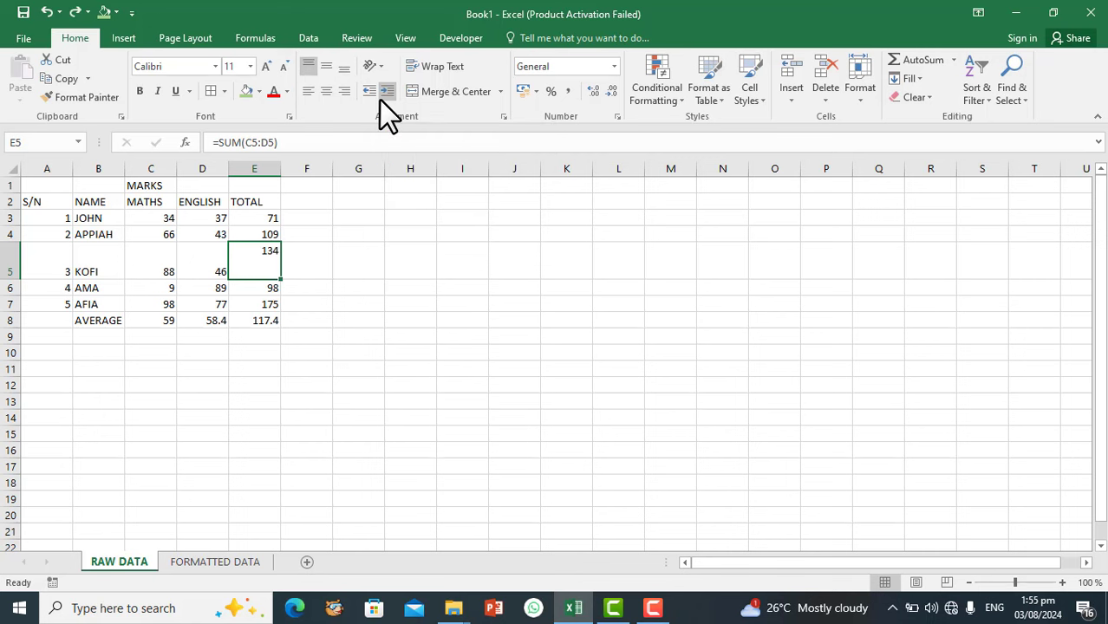
key(ctrl+z)
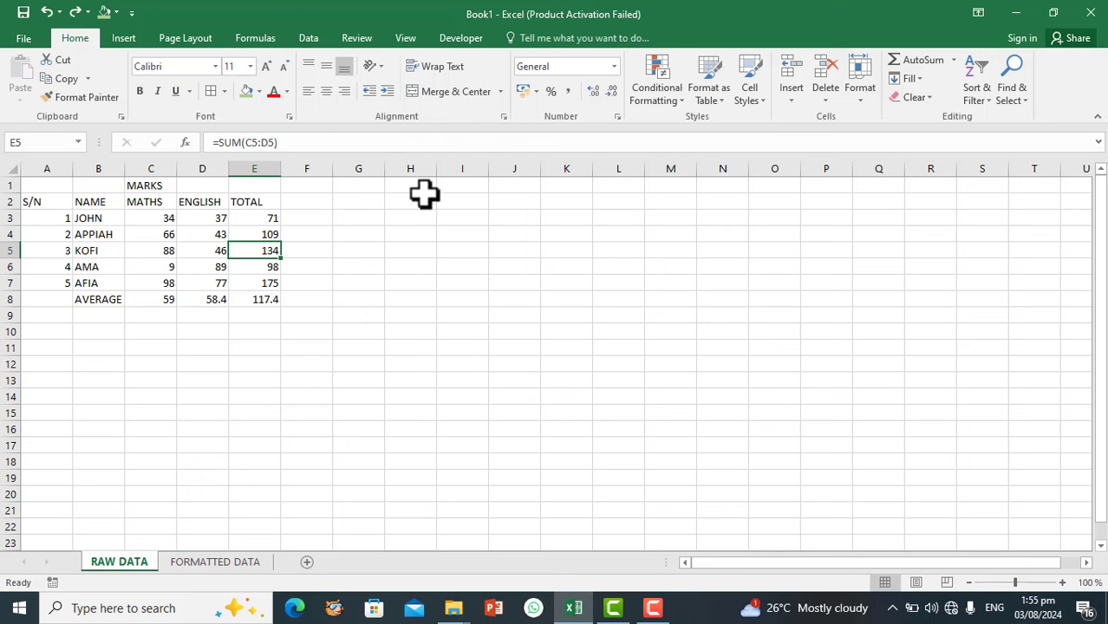
Step: Choose Fill as the horizontal text alignment for cell E5 in the Format Cells dialog
click(503, 118)
drag(655, 206, 650, 143)
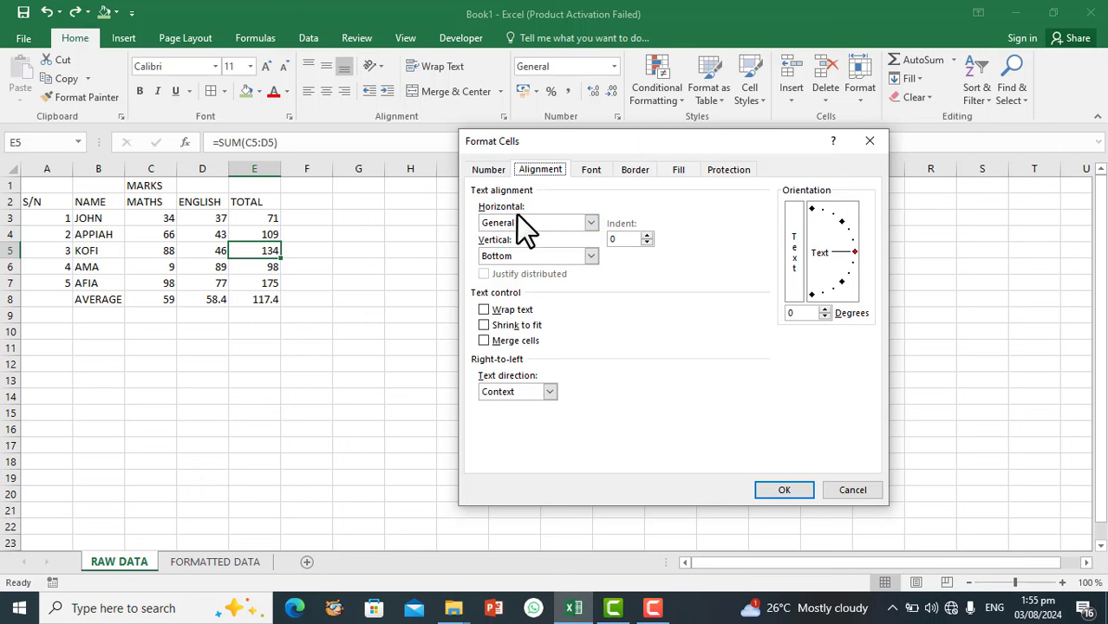
click(591, 223)
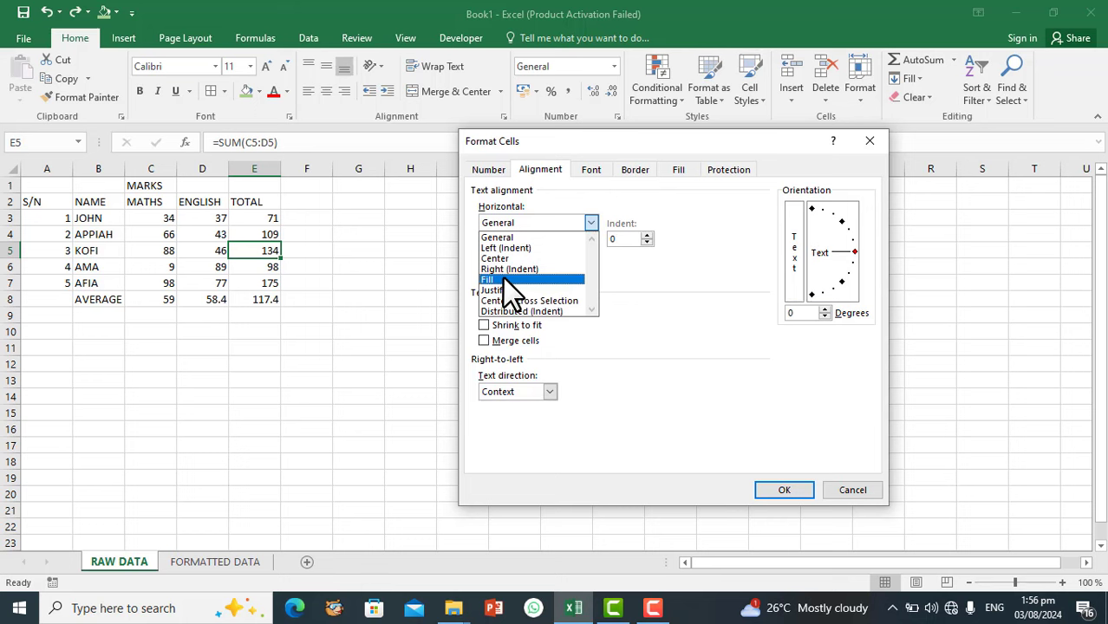
click(503, 278)
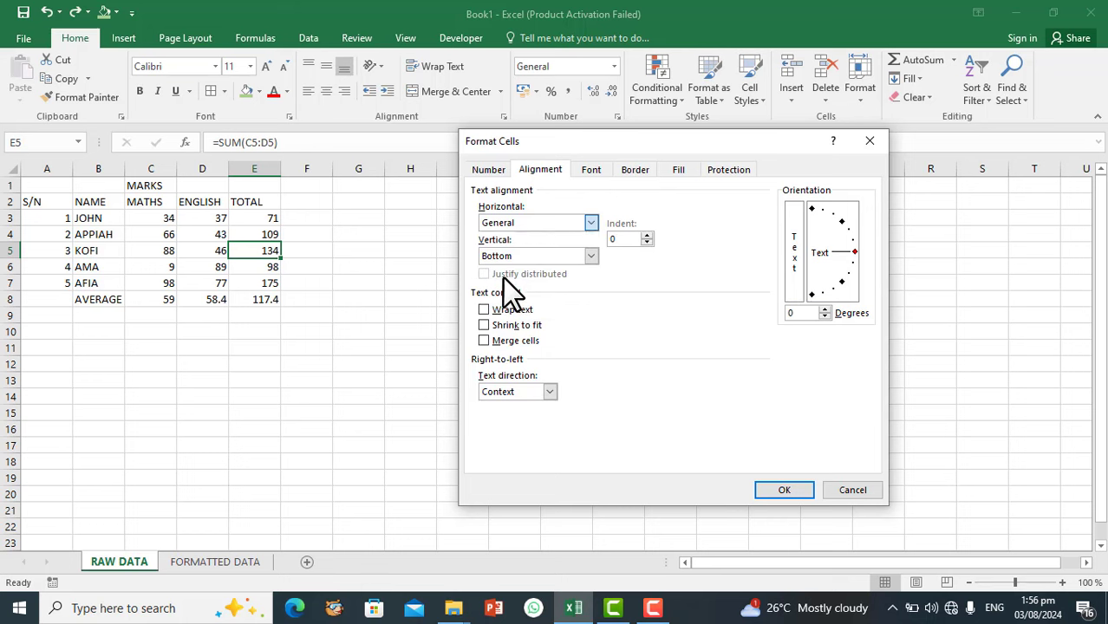
click(591, 227)
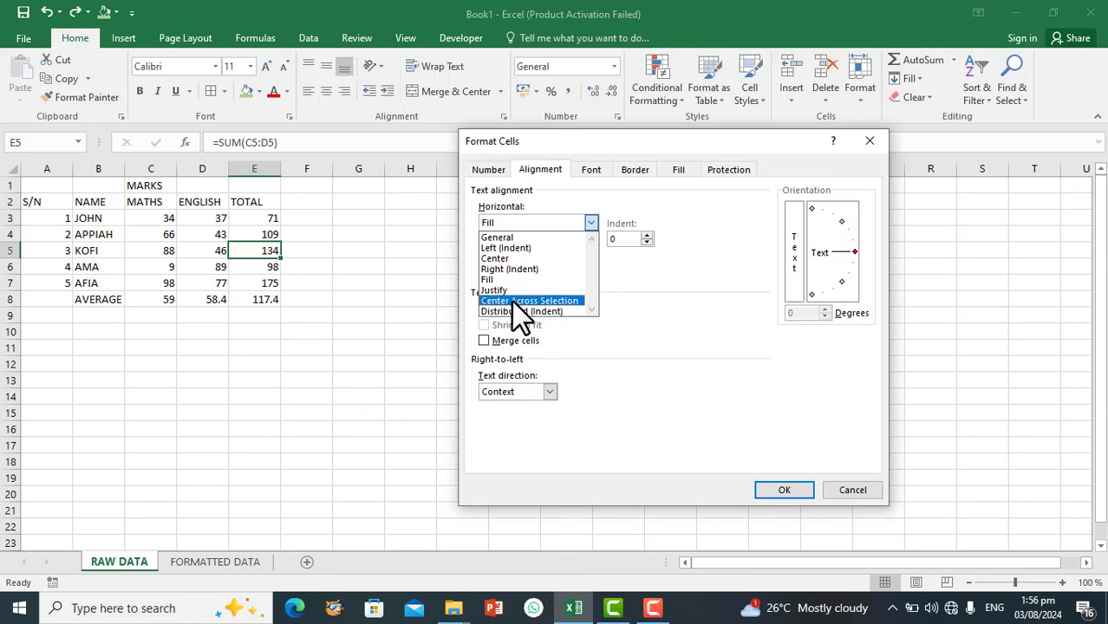
click(587, 221)
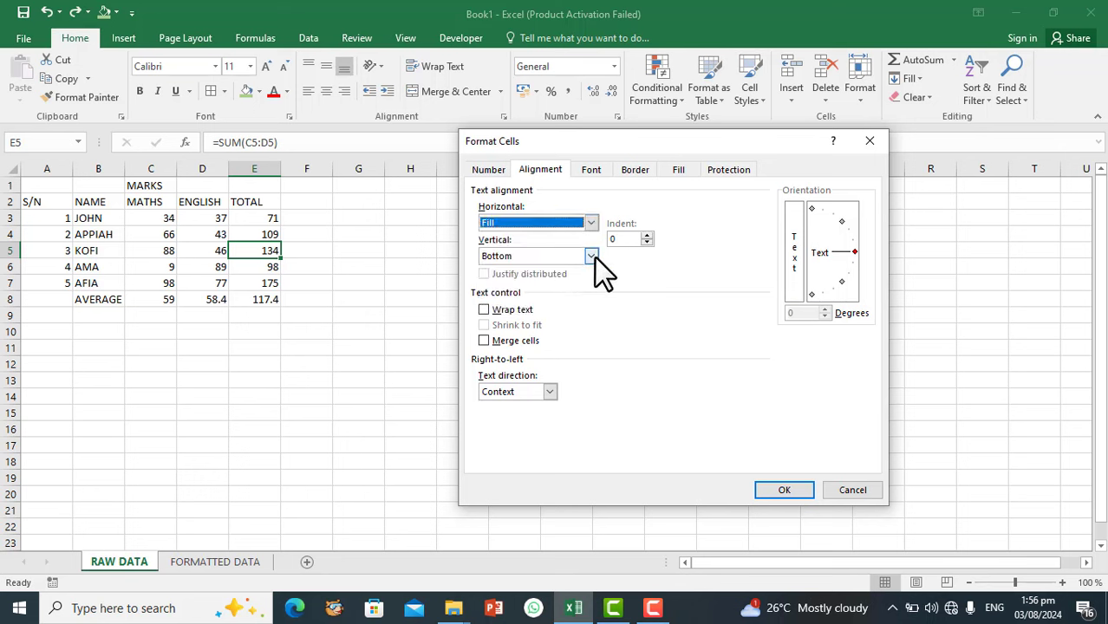
Step: Choose Distributed as cell E5's vertical alignment, apply the dialog's alignment settings, and undo them
click(592, 256)
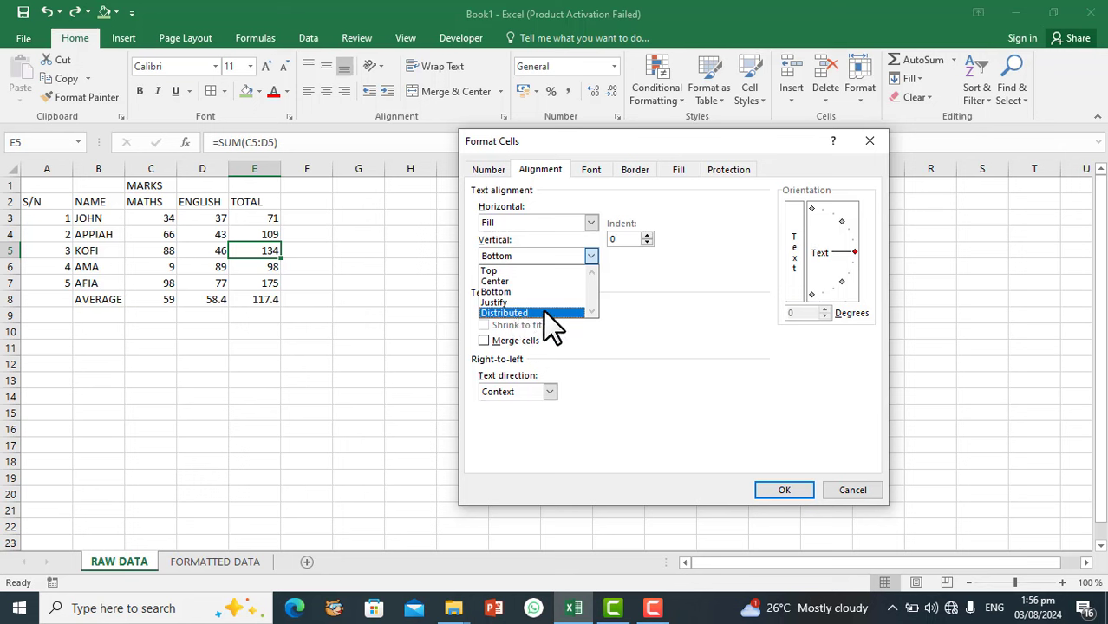
click(519, 313)
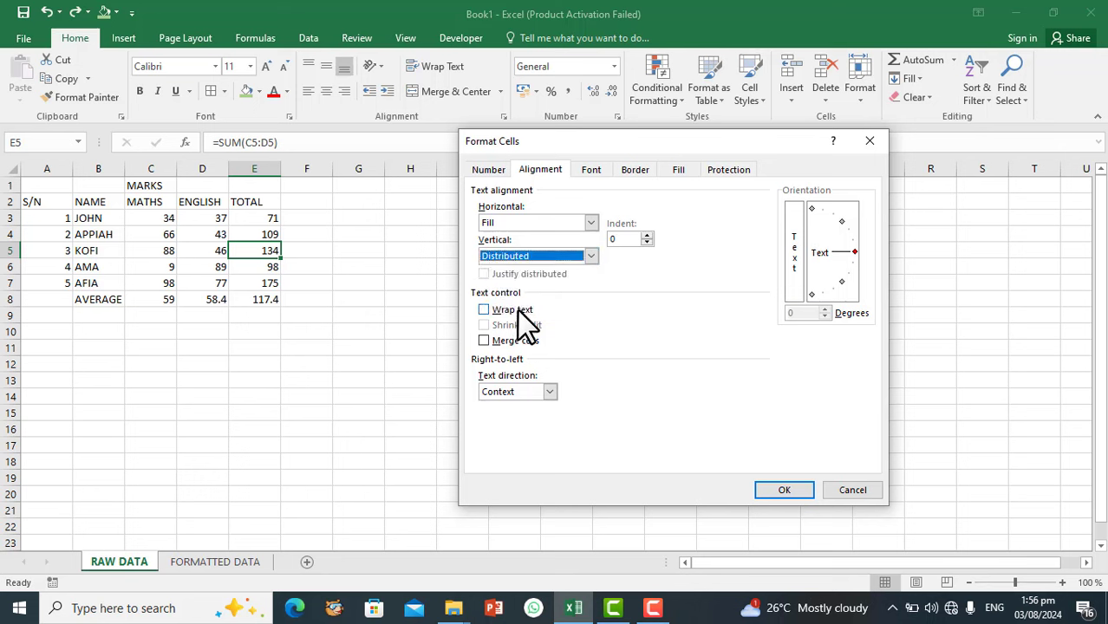
click(592, 256)
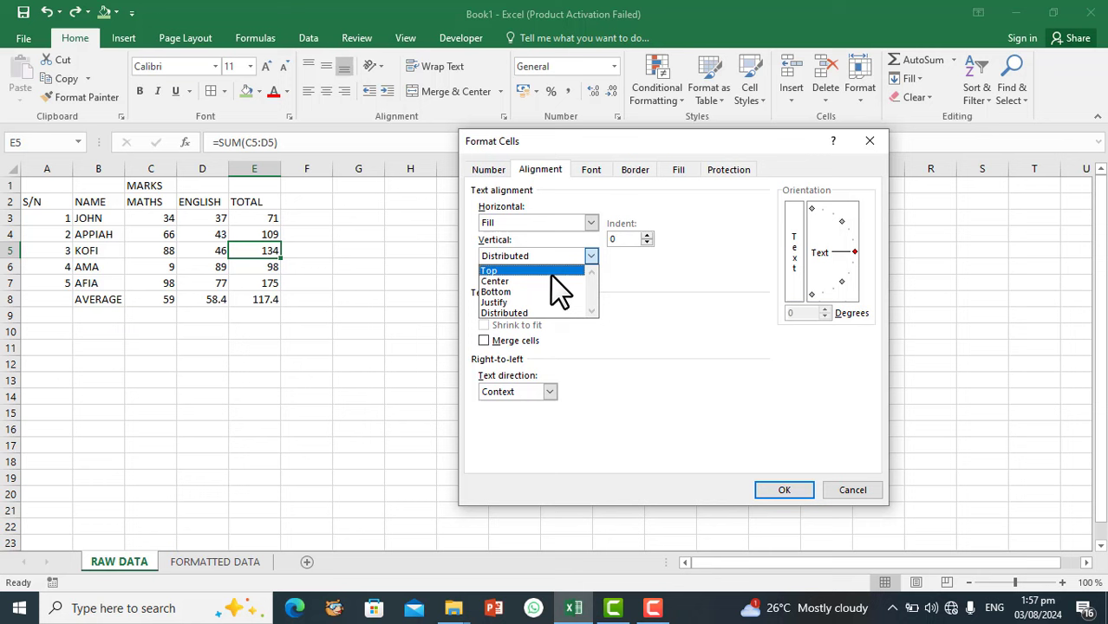
click(520, 313)
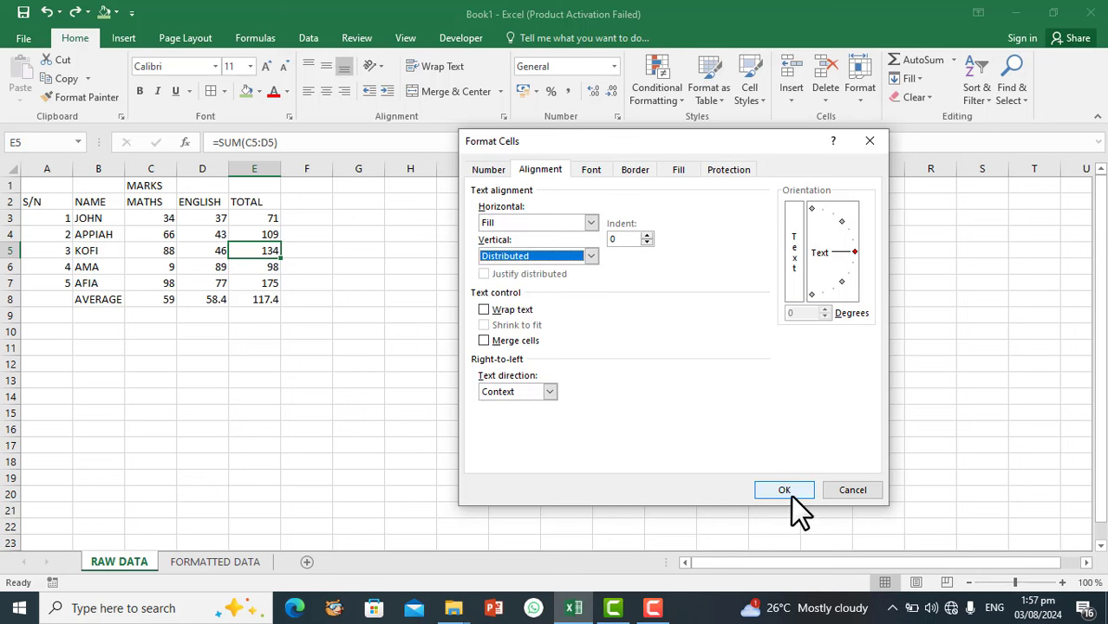
click(790, 489)
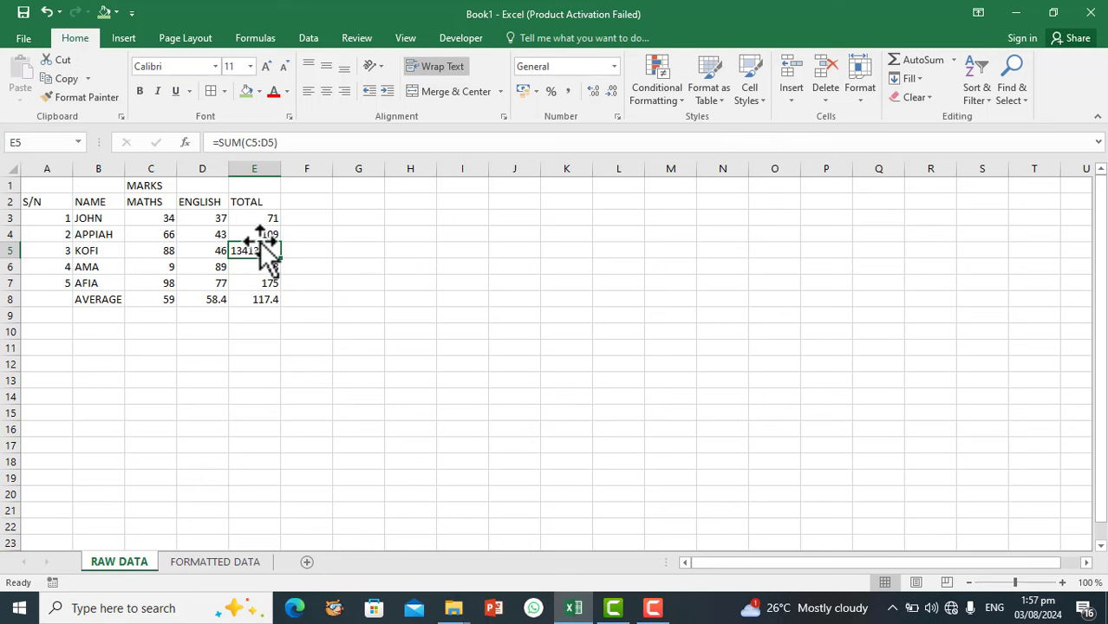
key(ctrl+z)
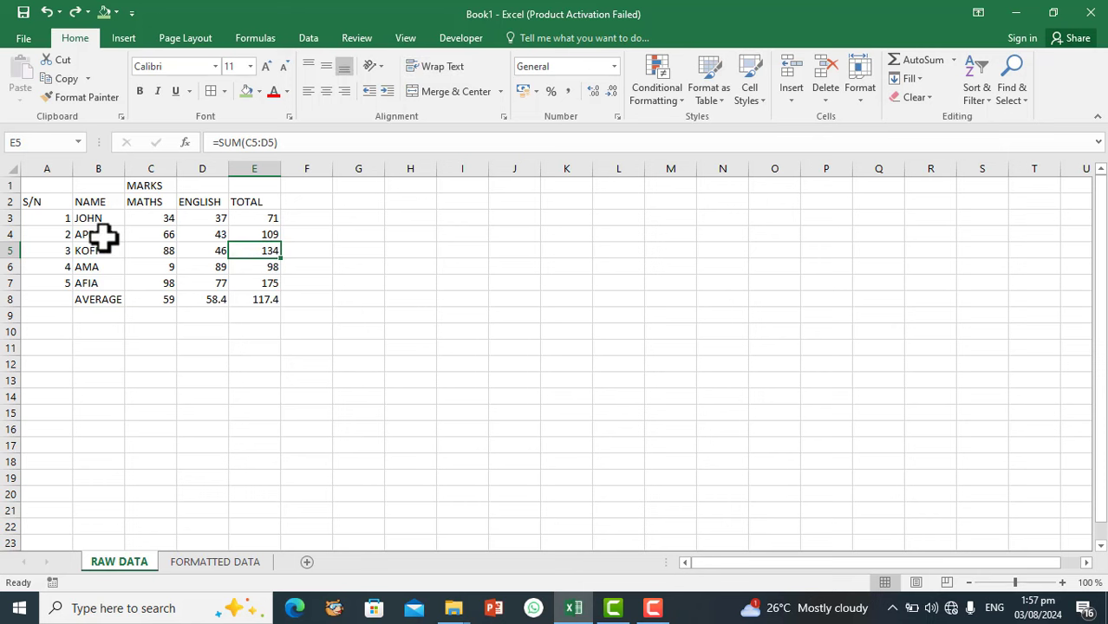
Step: Widen column B to nearly twice its width and set cell B4's vertical alignment to Distributed
drag(124, 168, 159, 176)
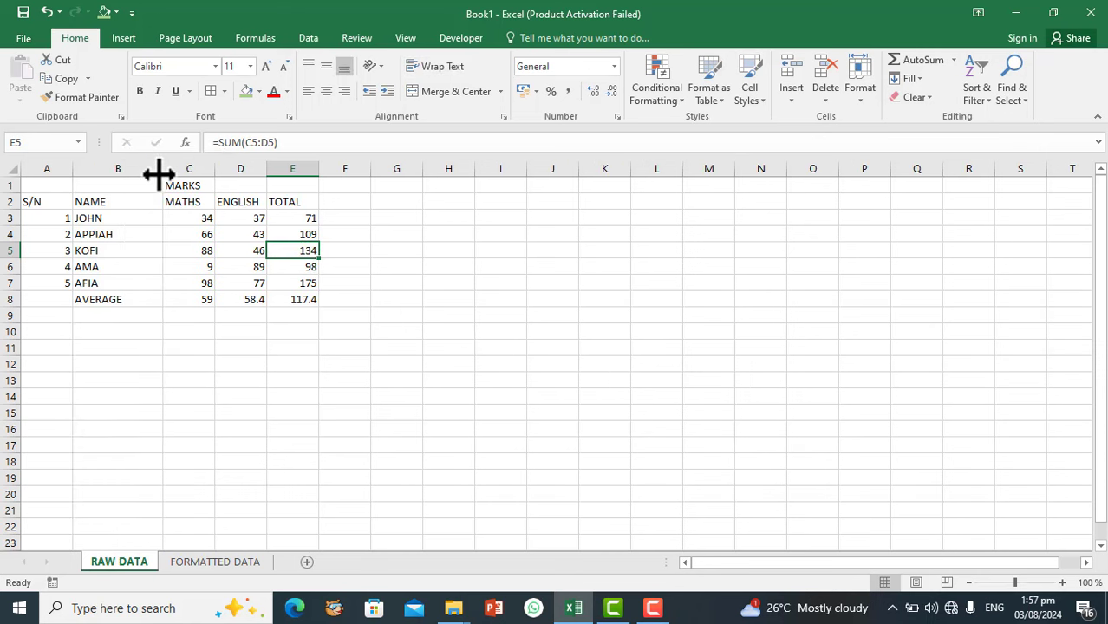
click(135, 235)
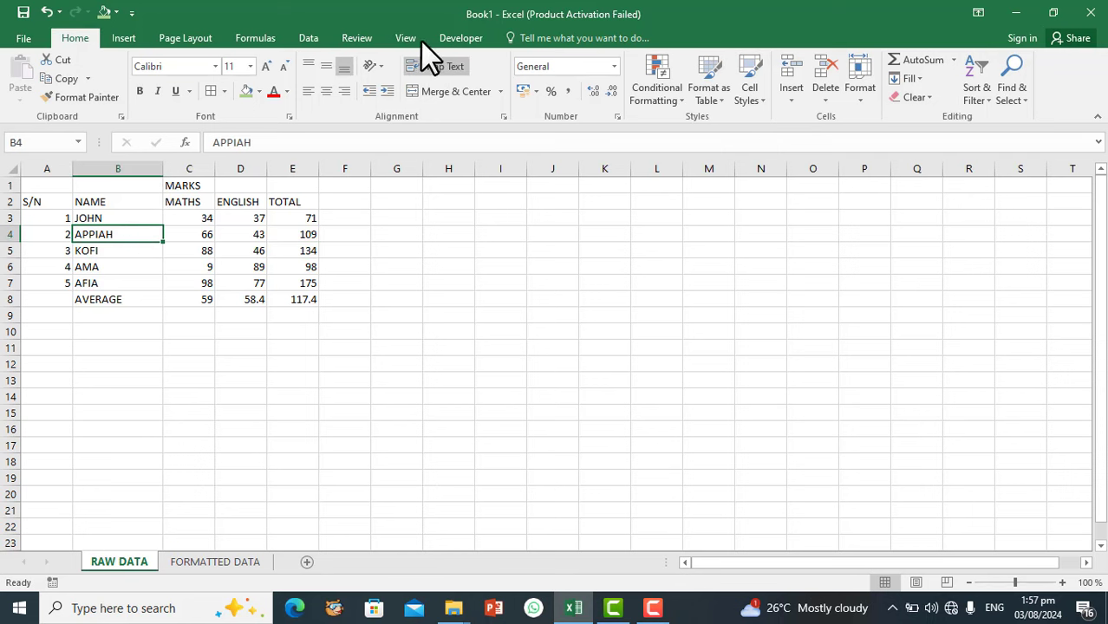
click(505, 116)
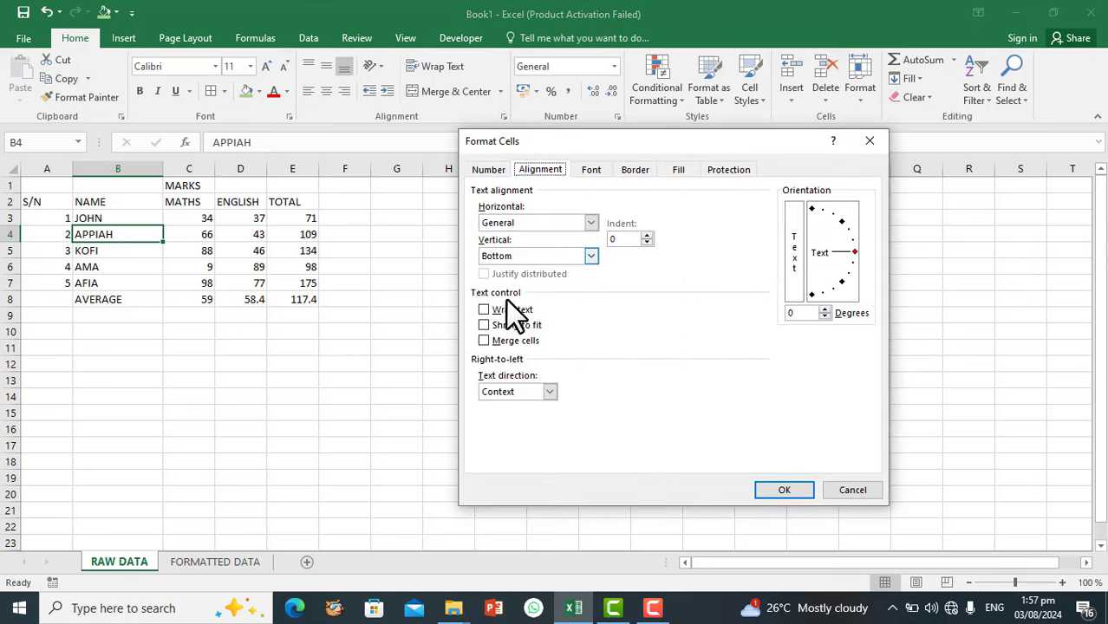
click(591, 255)
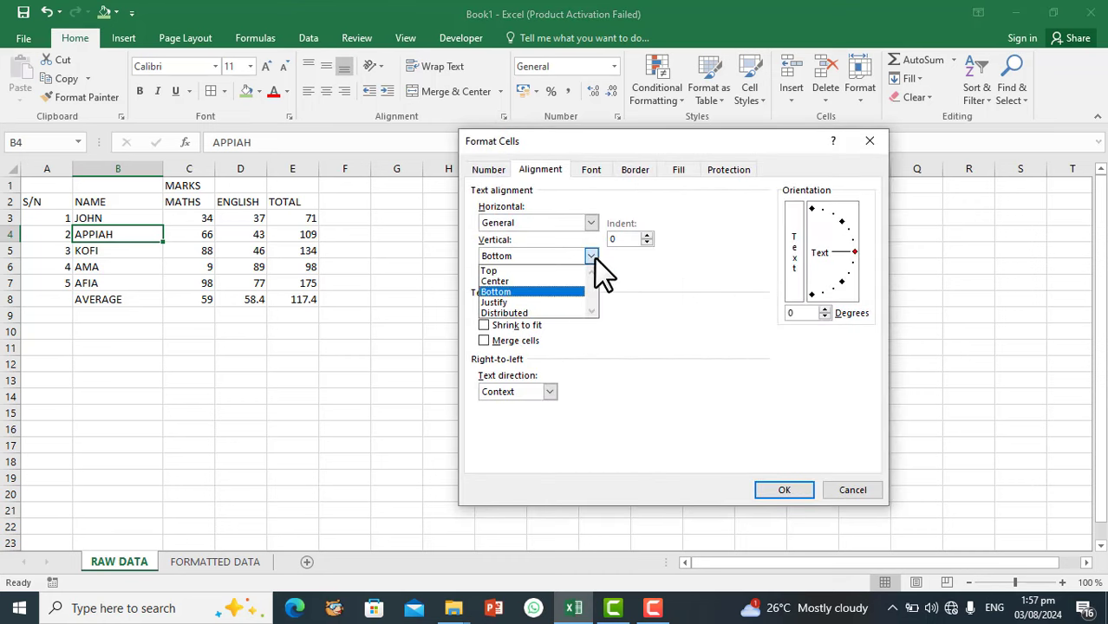
click(546, 312)
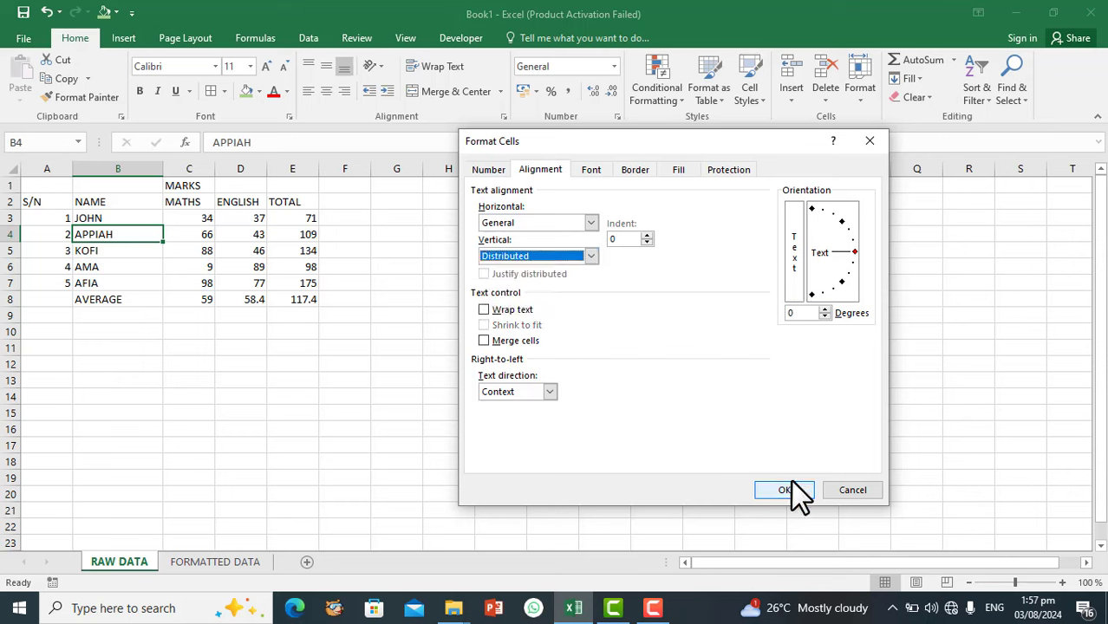
click(792, 485)
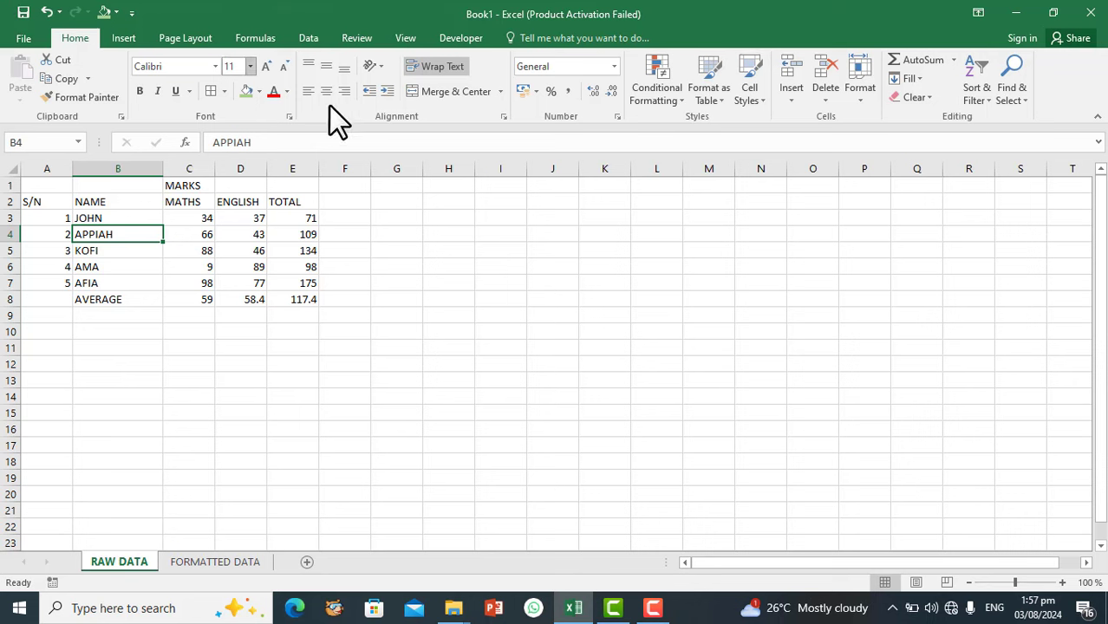
Step: Change cell B4's vertical alignment to Top in the Format Cells dialog and look over the other vertical options
click(503, 117)
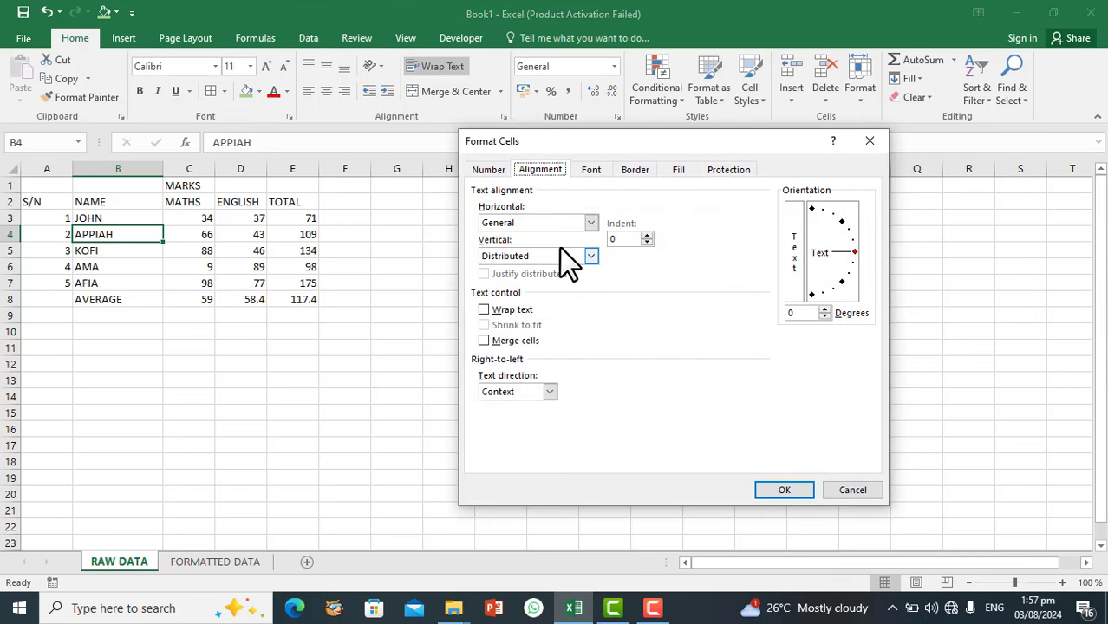
click(591, 257)
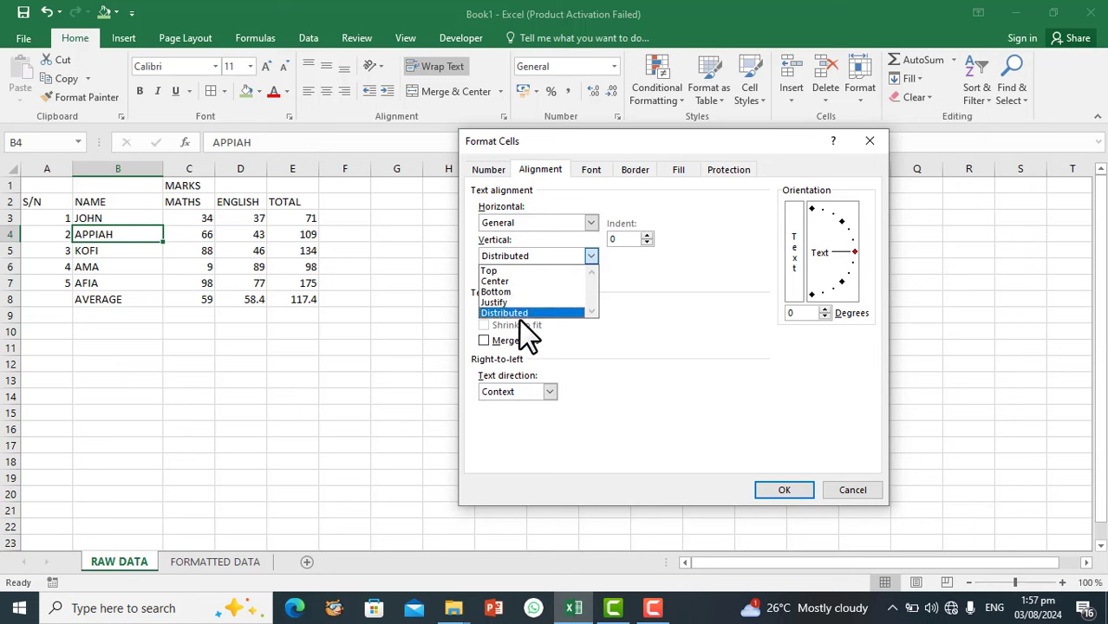
click(524, 269)
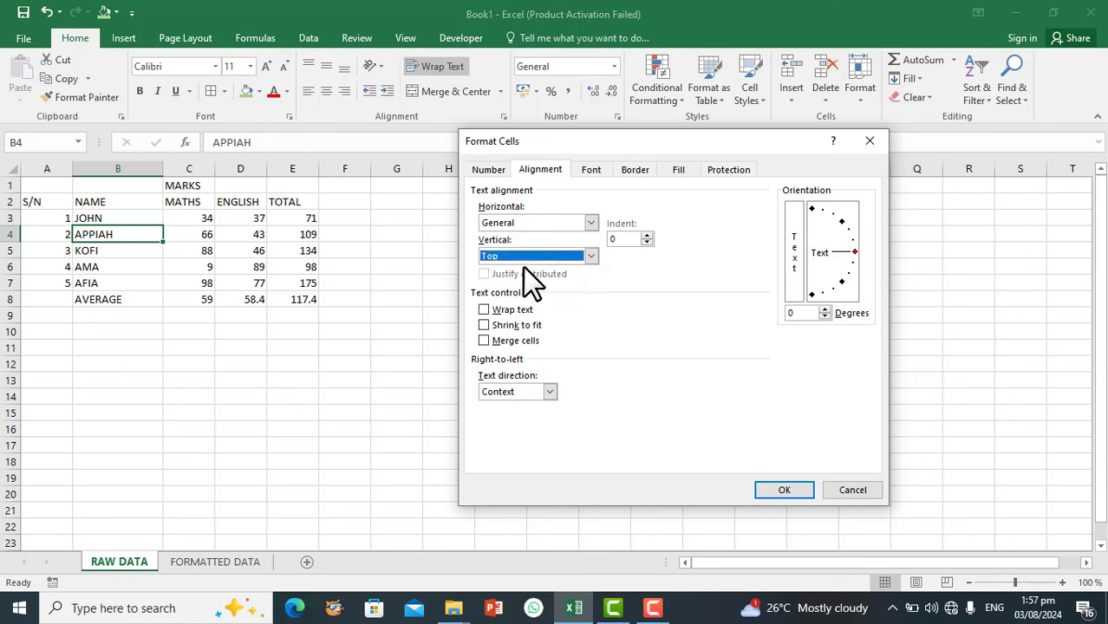
click(587, 256)
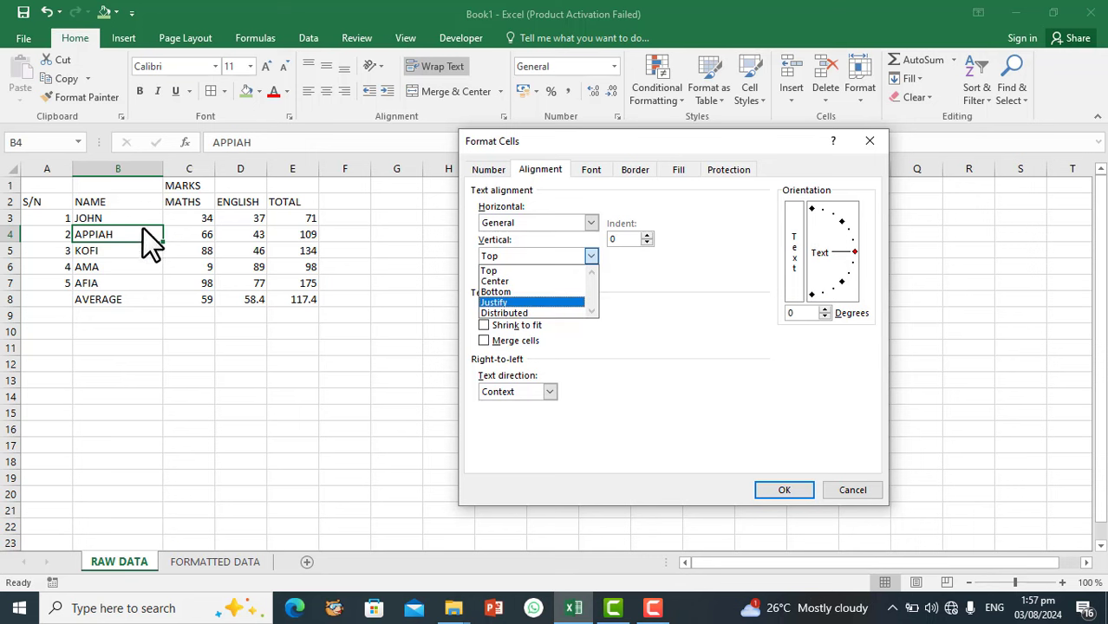
click(590, 256)
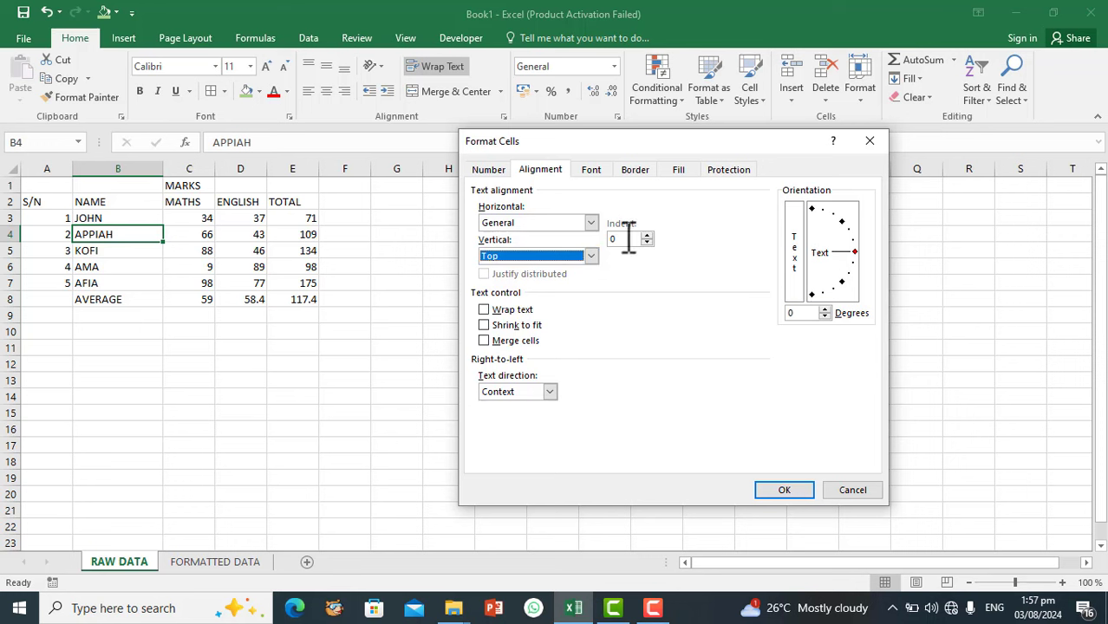
Step: Set cell B4's horizontal alignment to Left (Indent) with an increased indent, apply the settings, and undo them
click(628, 238)
drag(628, 240, 622, 239)
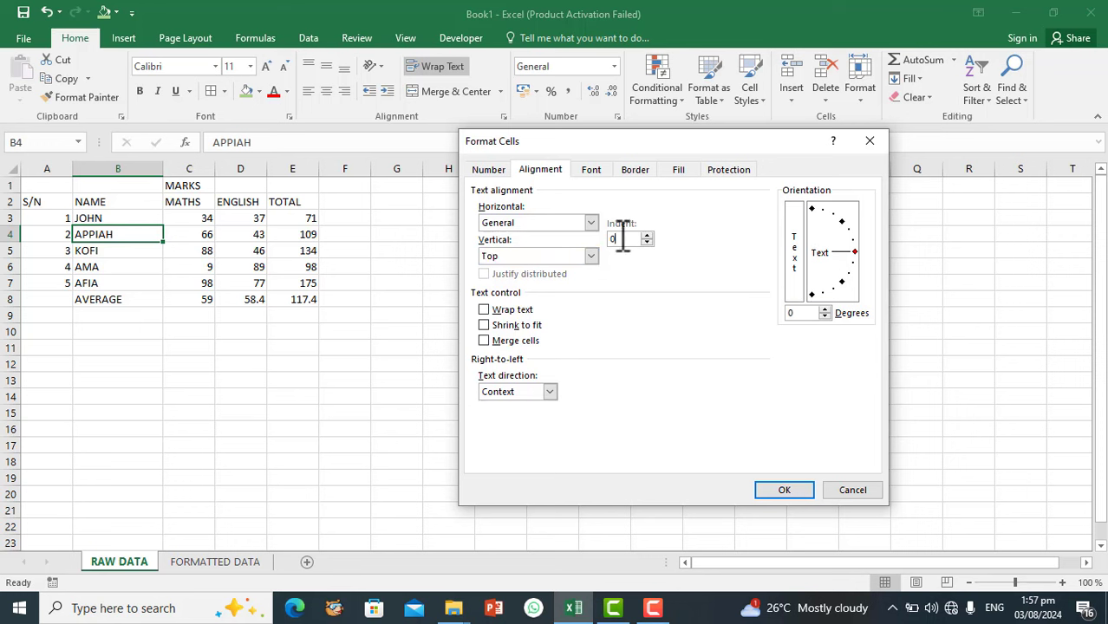
click(591, 224)
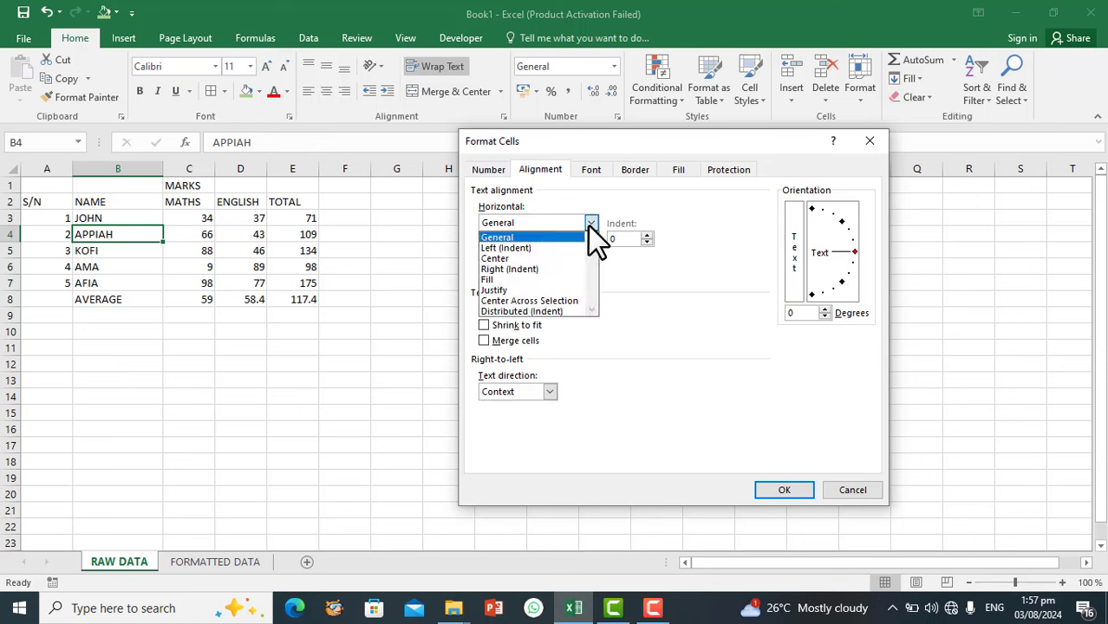
click(508, 248)
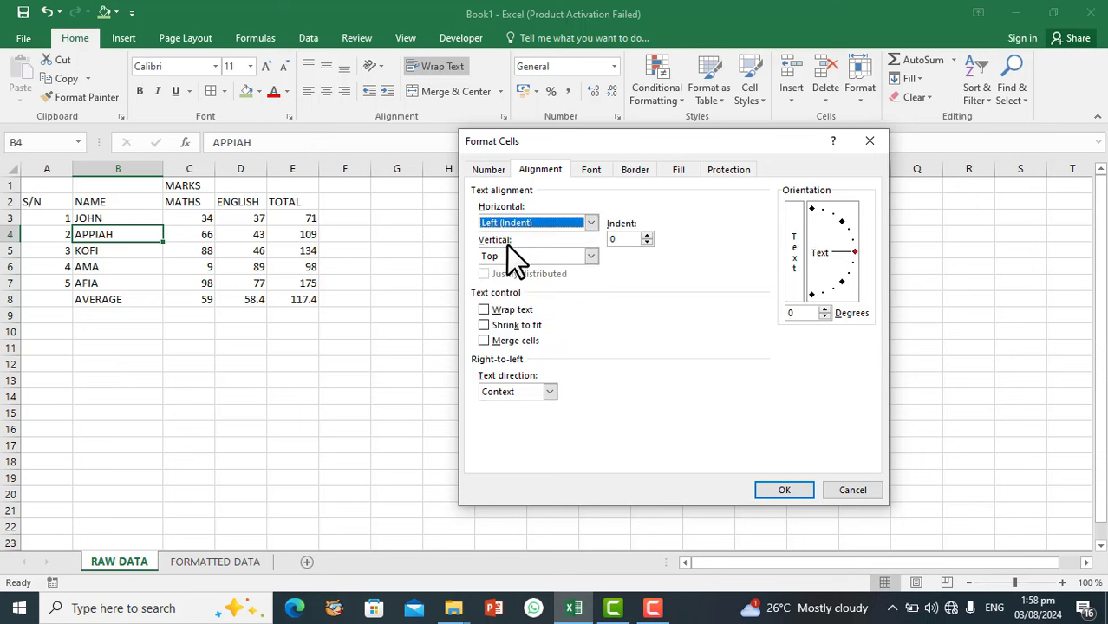
click(627, 241)
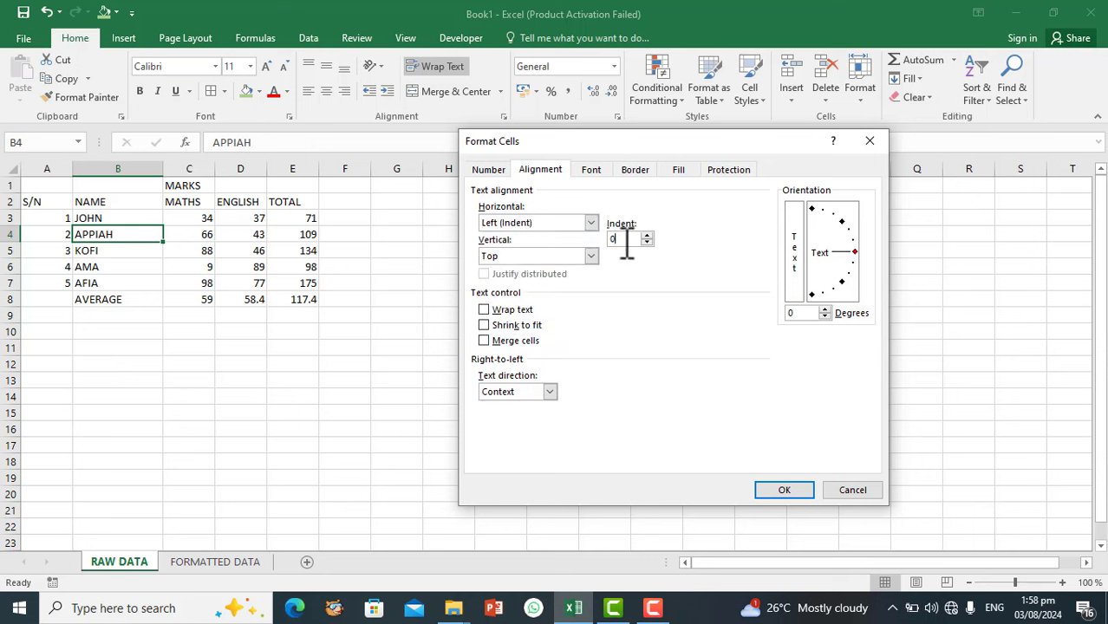
click(782, 490)
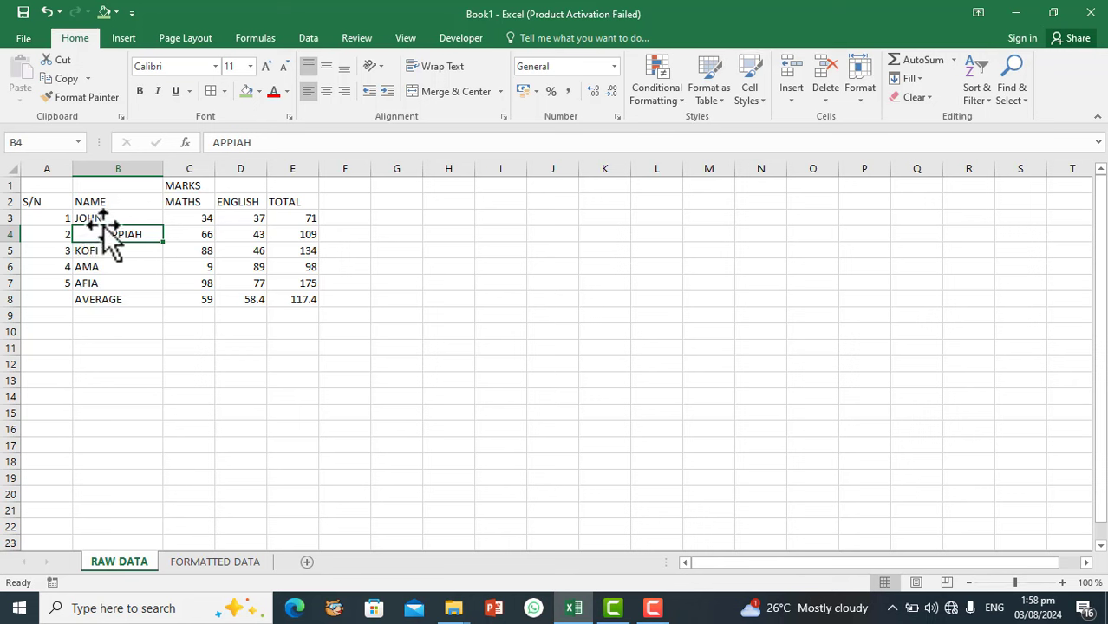
key(ctrl+z)
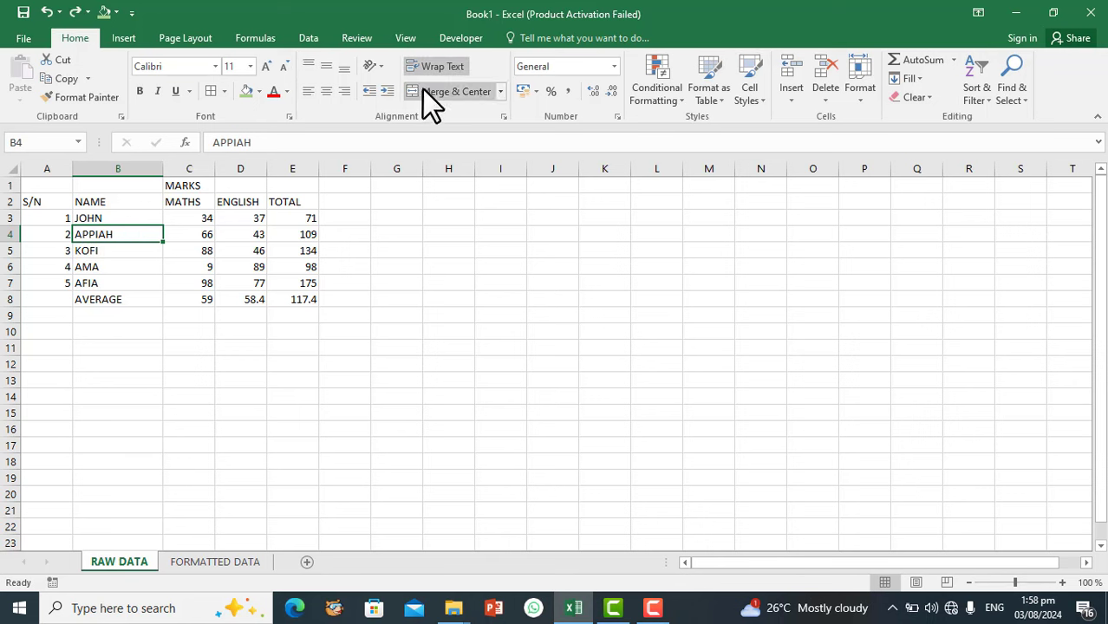
click(502, 117)
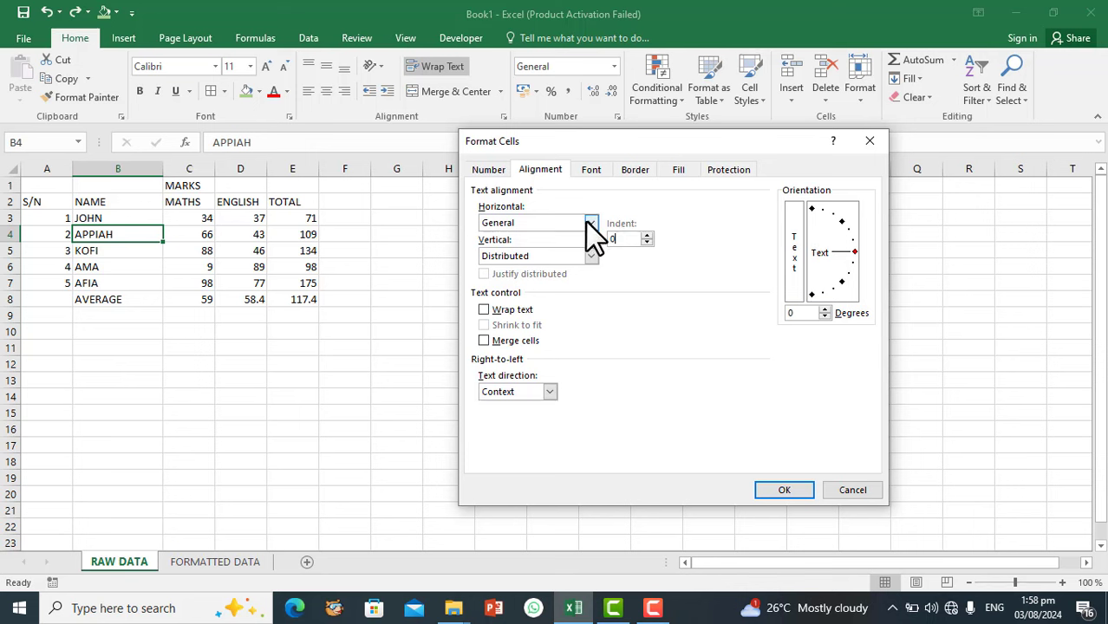
click(622, 241)
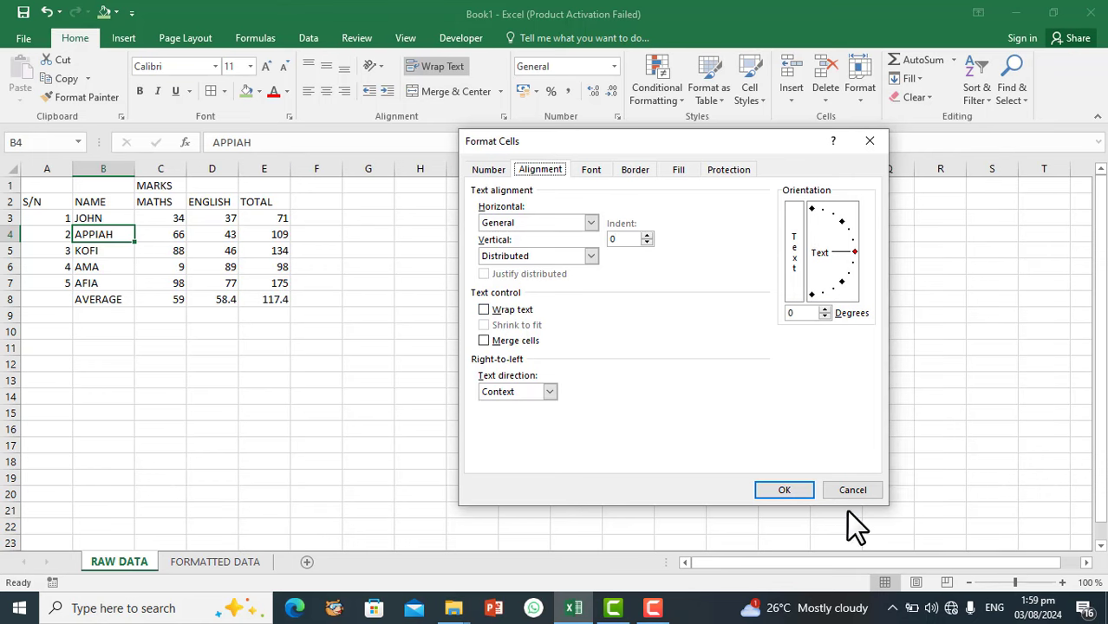
click(847, 490)
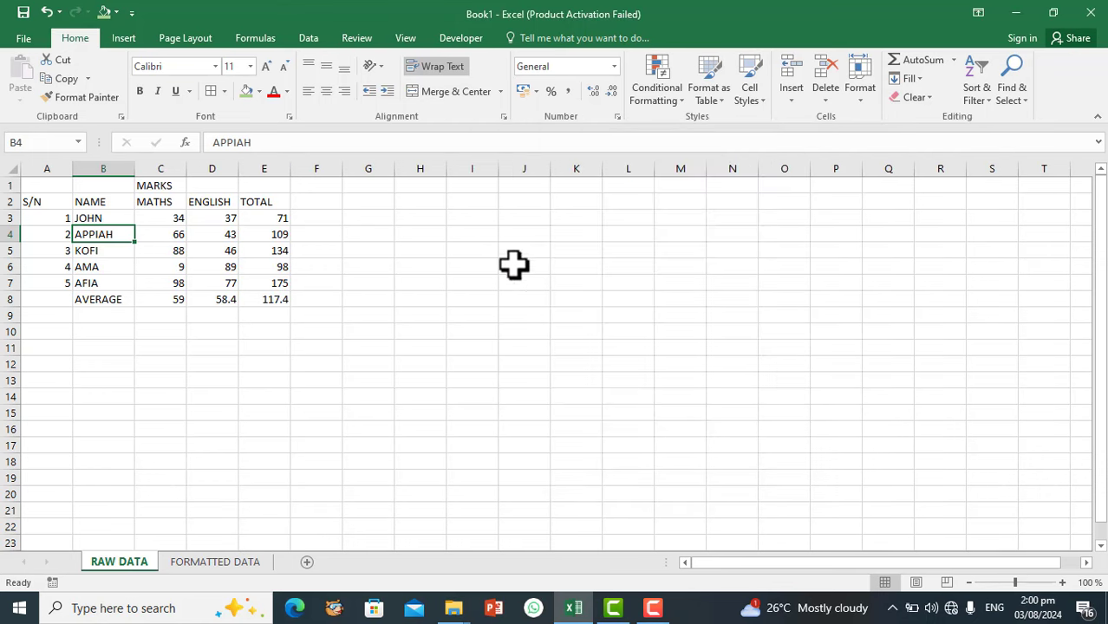
Step: Enter the text JOHRUT ACADEMY in the empty cell H3 beside the marks table
click(424, 218)
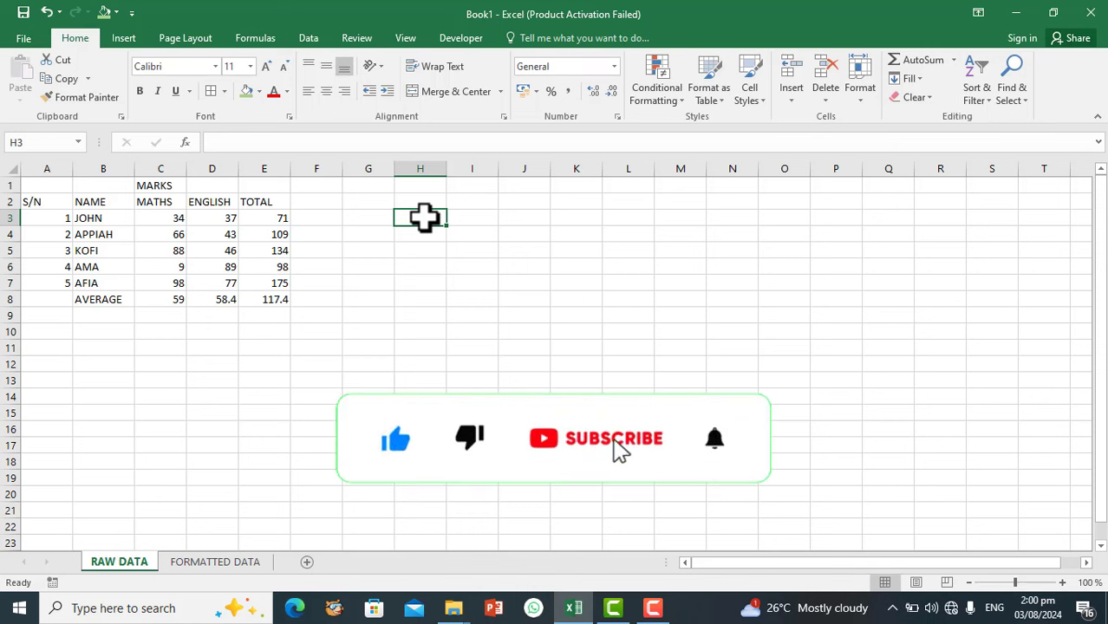
text(JO)
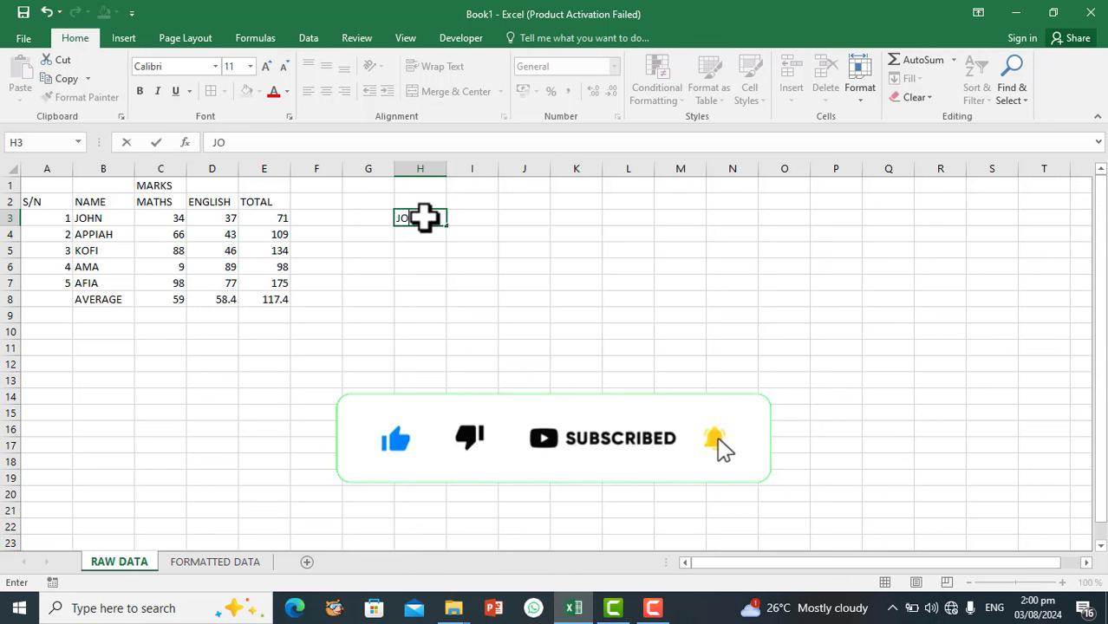
text(HRUT)
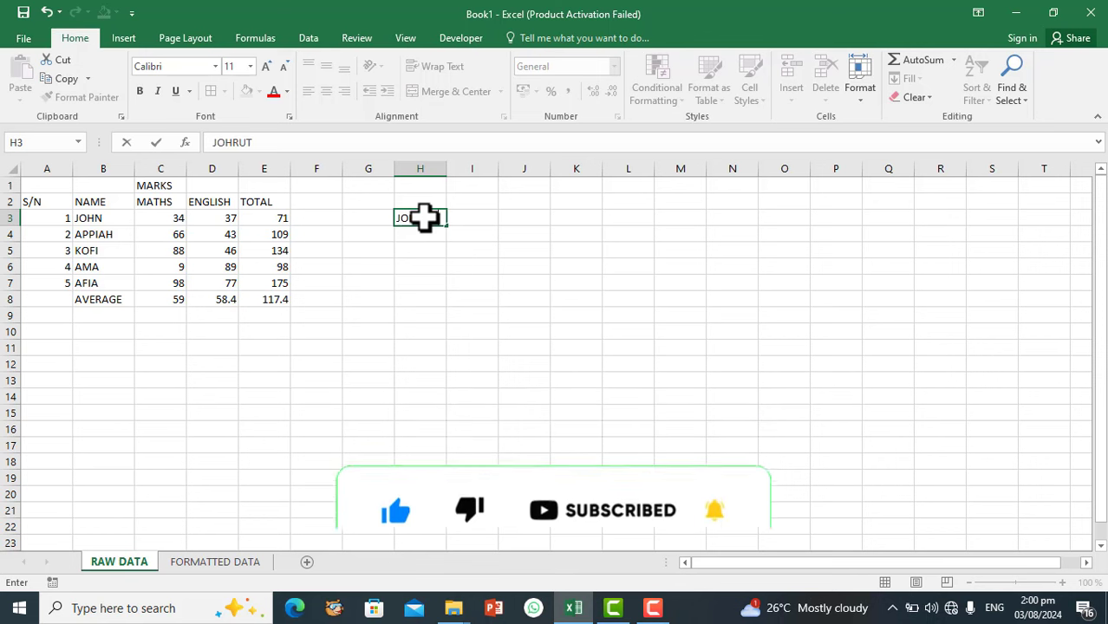
text( A)
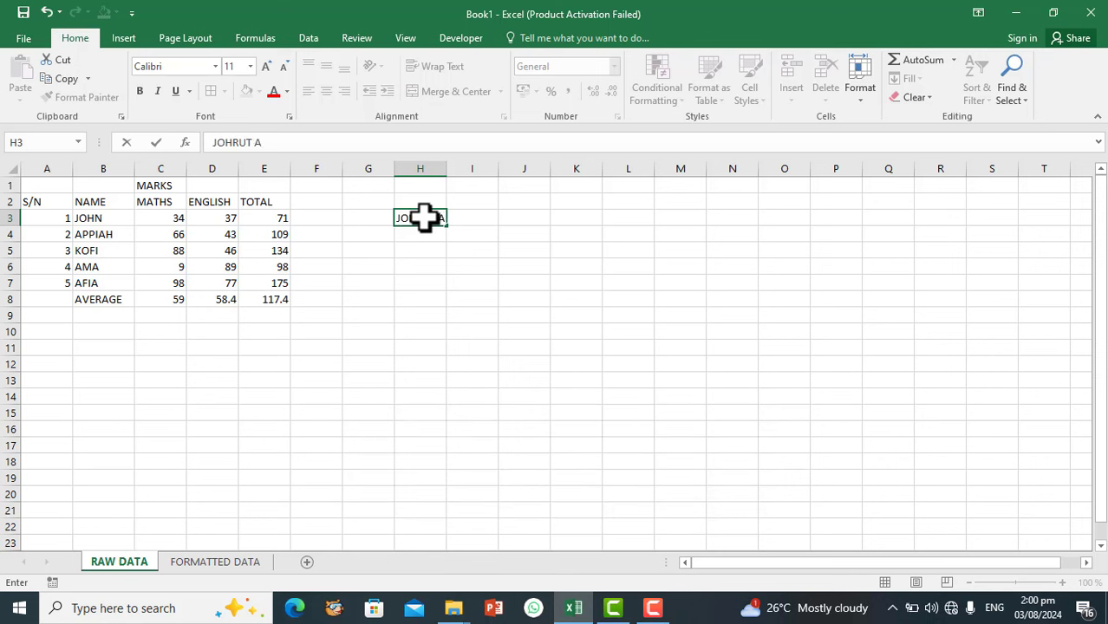
text(CADEMY)
click(406, 218)
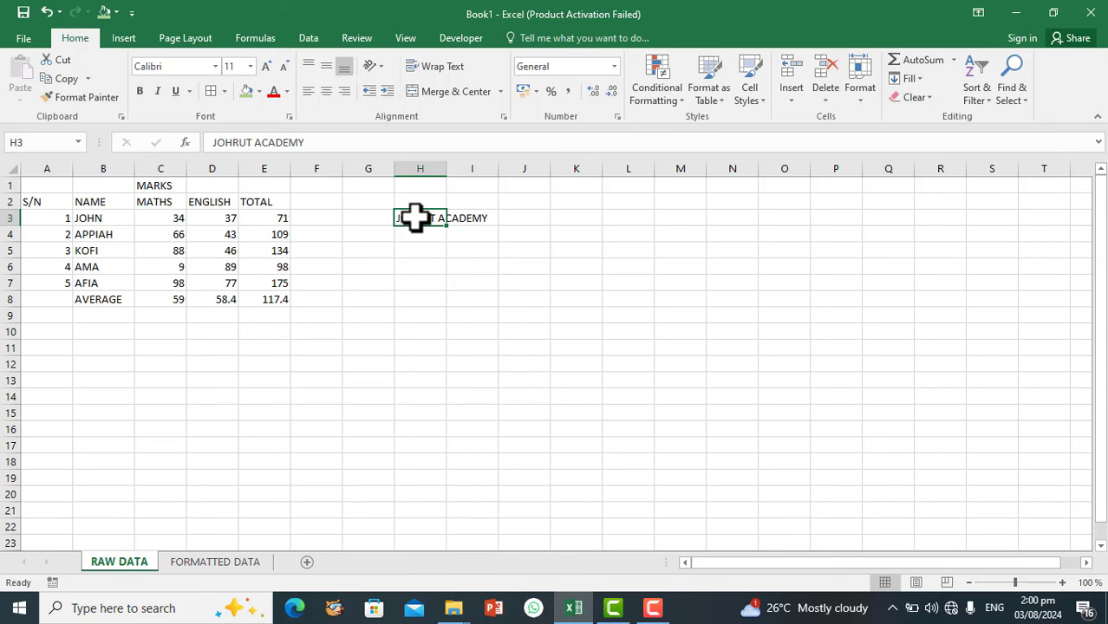
click(474, 256)
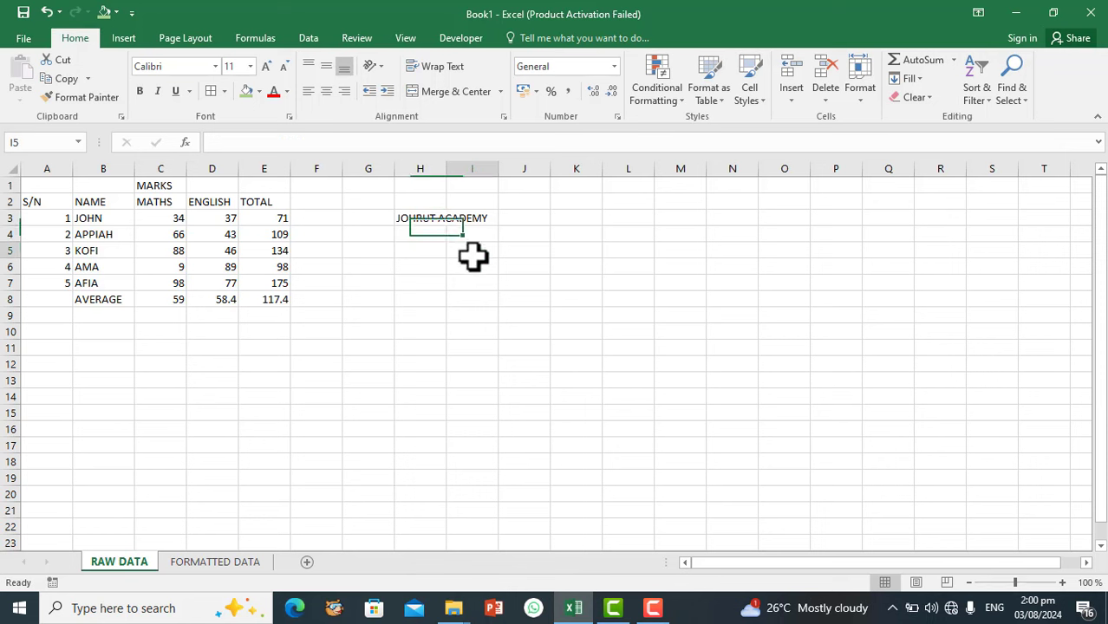
Step: Apply Wrap Text to cells H3:I3, check the wrapped text in H3, and undo the wrapping
drag(417, 217, 474, 218)
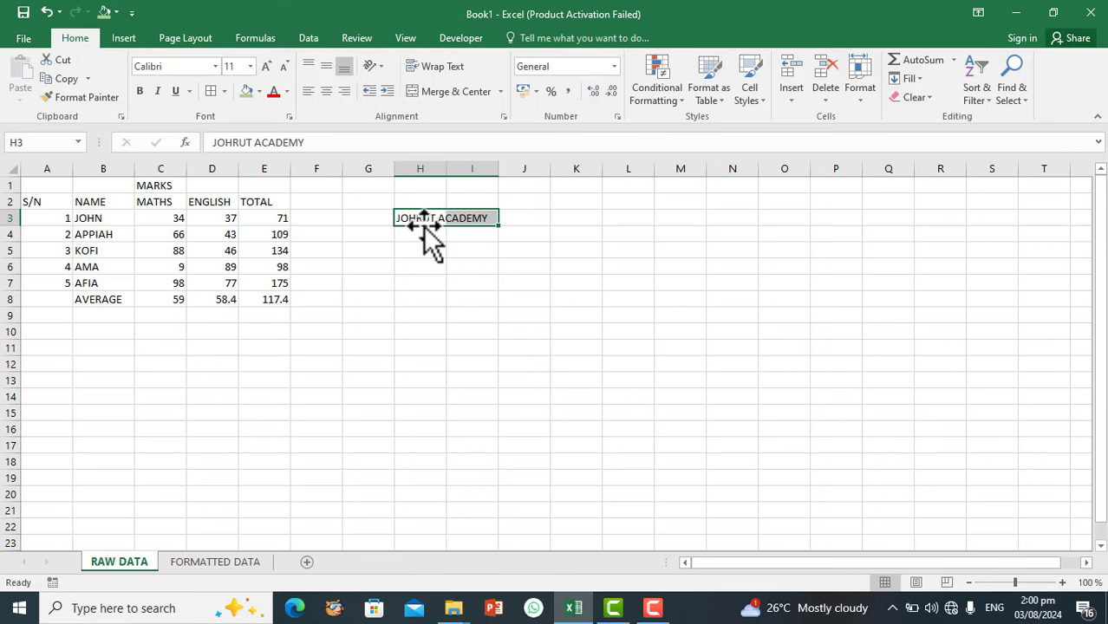
click(433, 69)
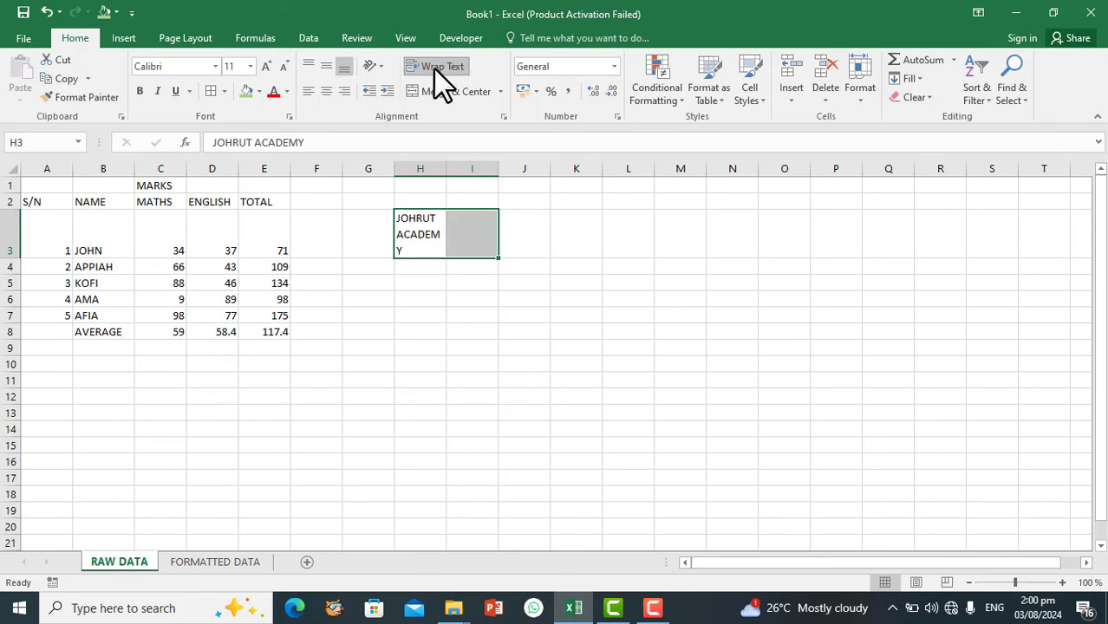
click(427, 240)
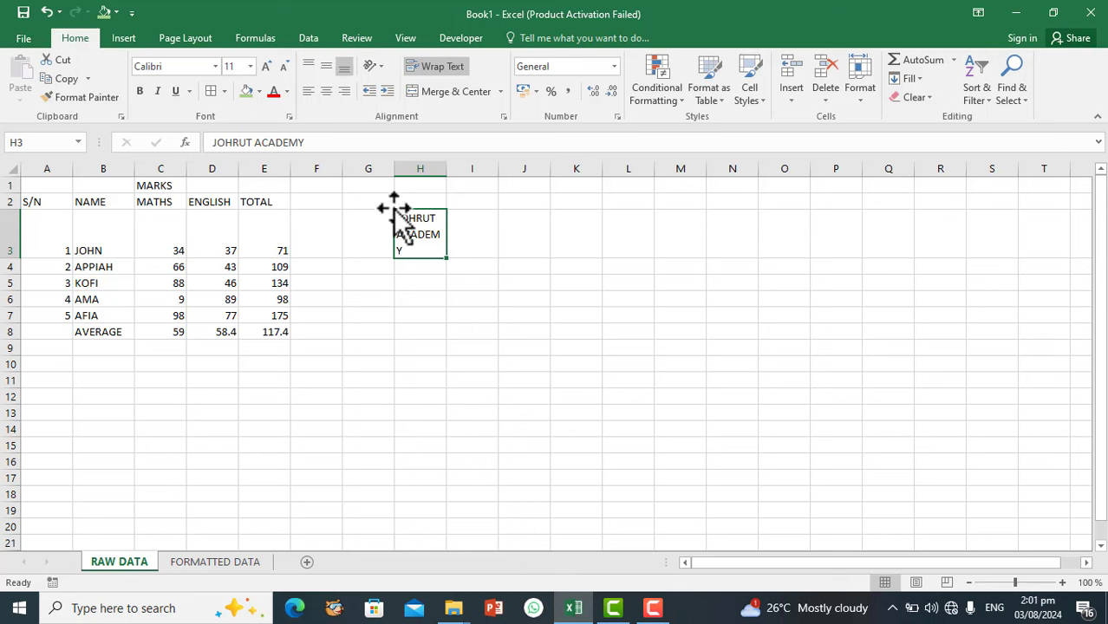
key(ctrl+z)
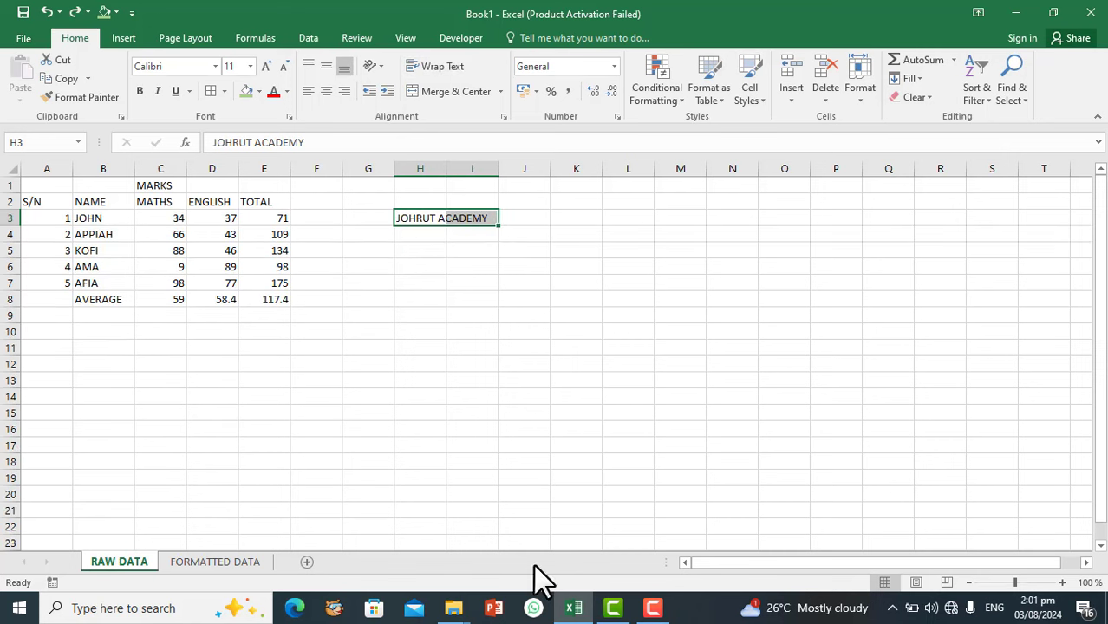
Step: Apply the Shrink to fit text control to cells H3:I3 through Format Cells, and undo it
click(502, 116)
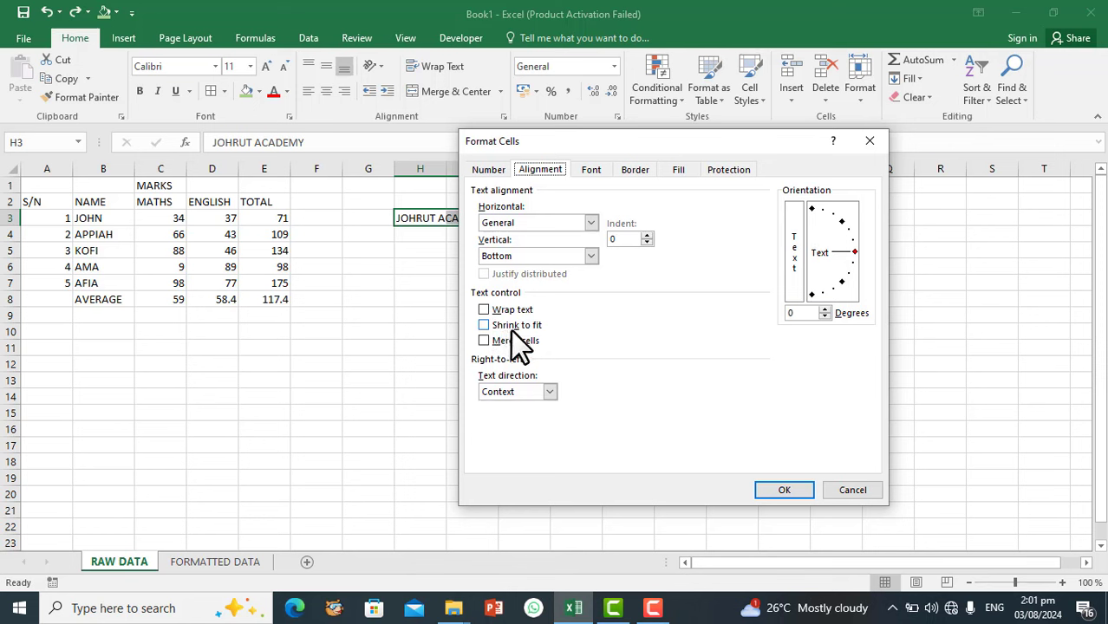
click(523, 326)
click(784, 490)
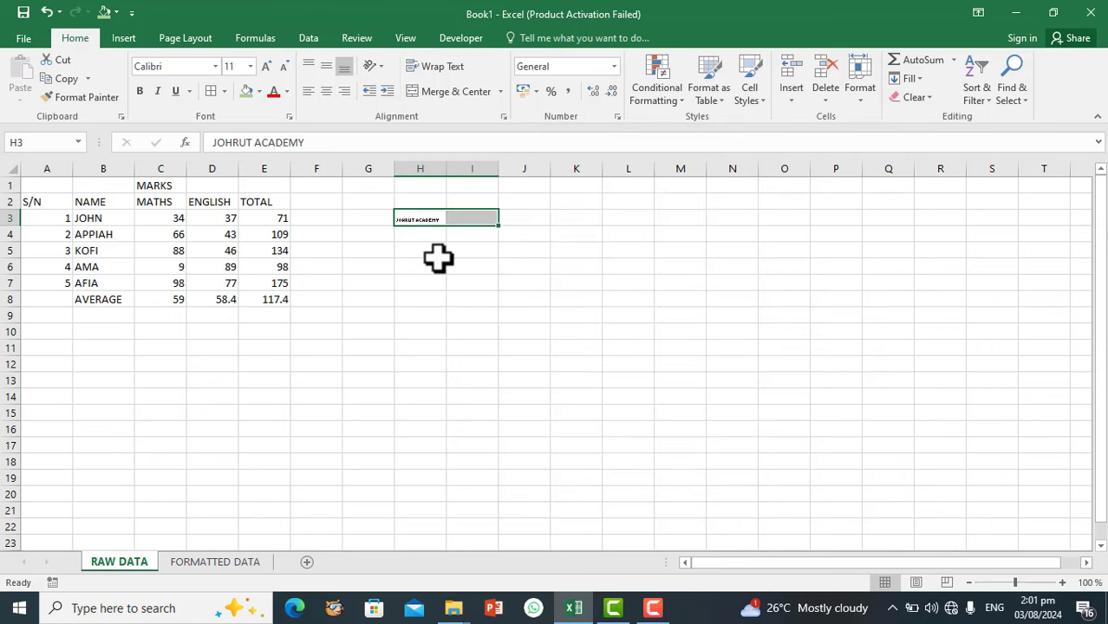
click(425, 217)
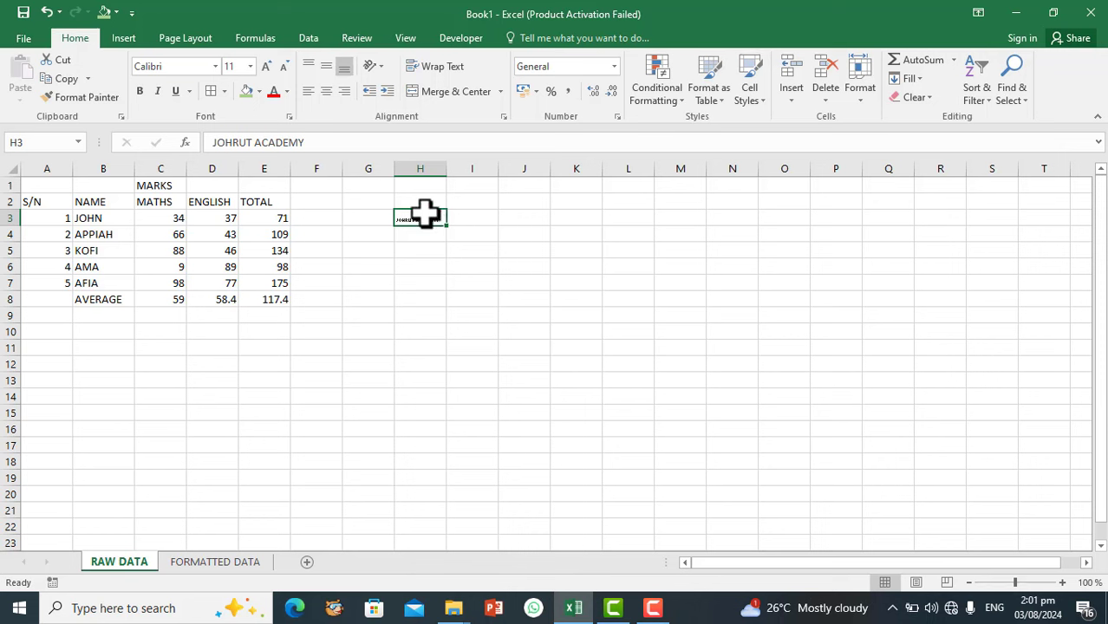
key(shift+Right)
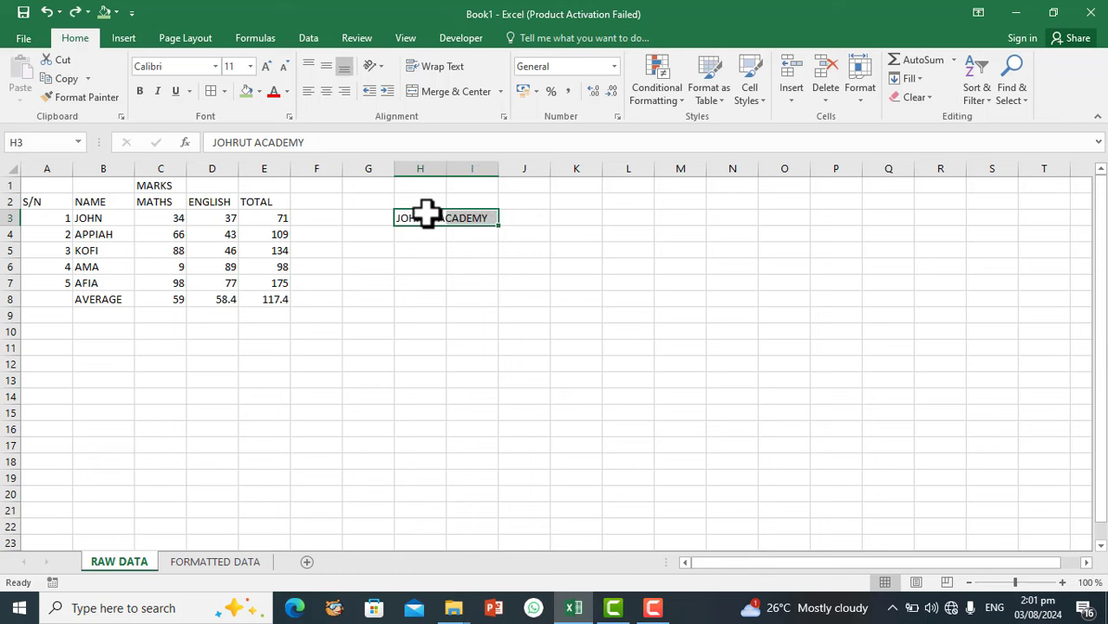
Step: Merge cells H3 and I3 with the Merge cells text control, check the merged cell, and undo the merge
click(503, 117)
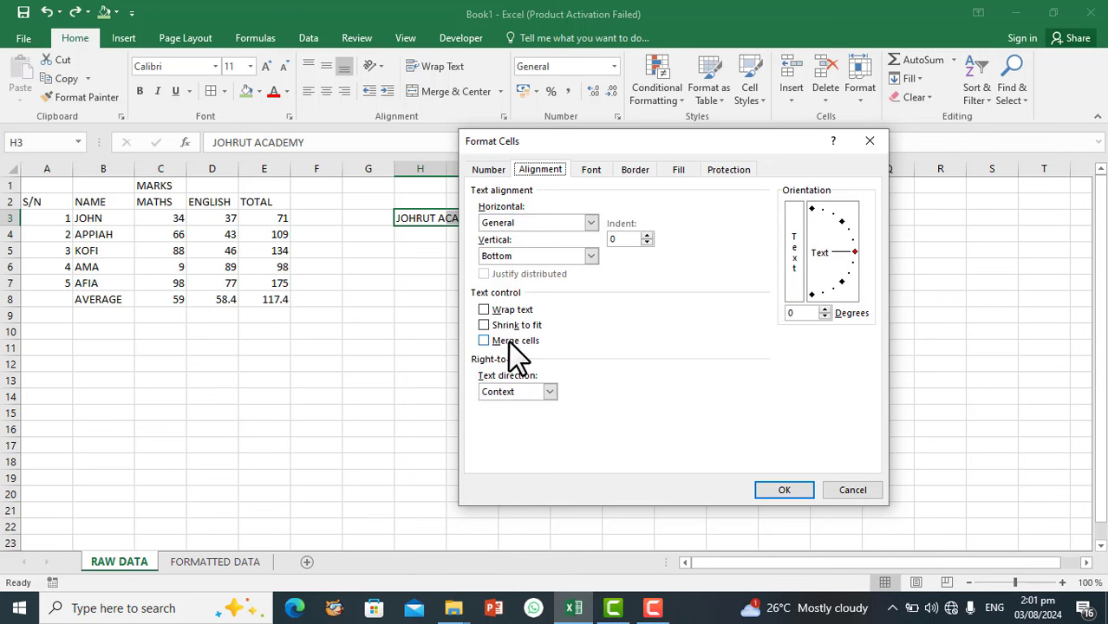
click(510, 342)
click(785, 491)
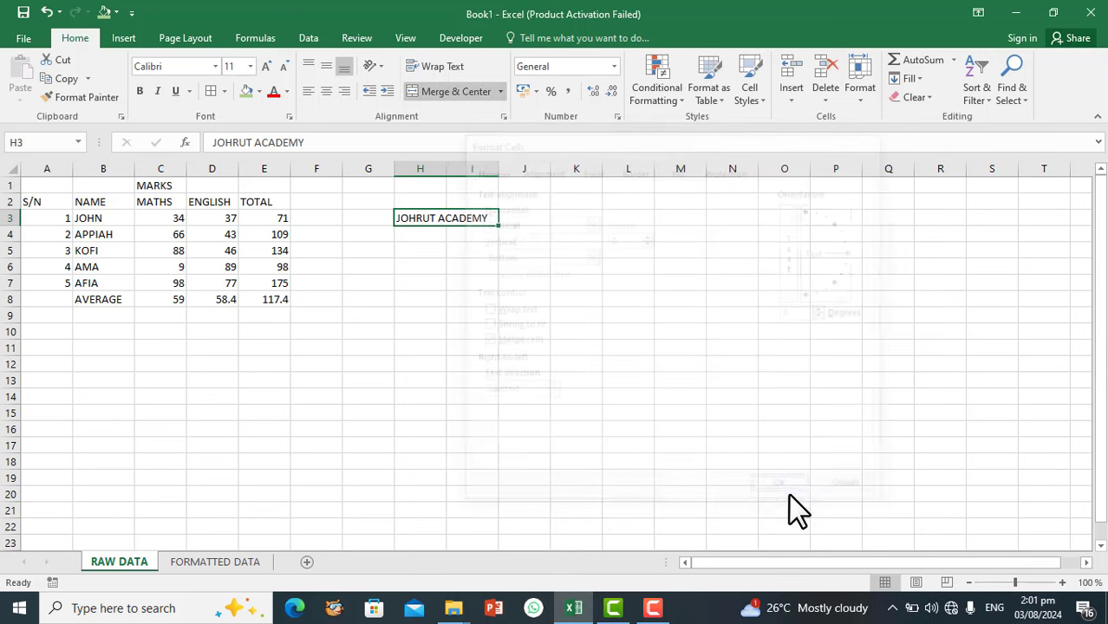
drag(425, 216, 482, 215)
click(412, 230)
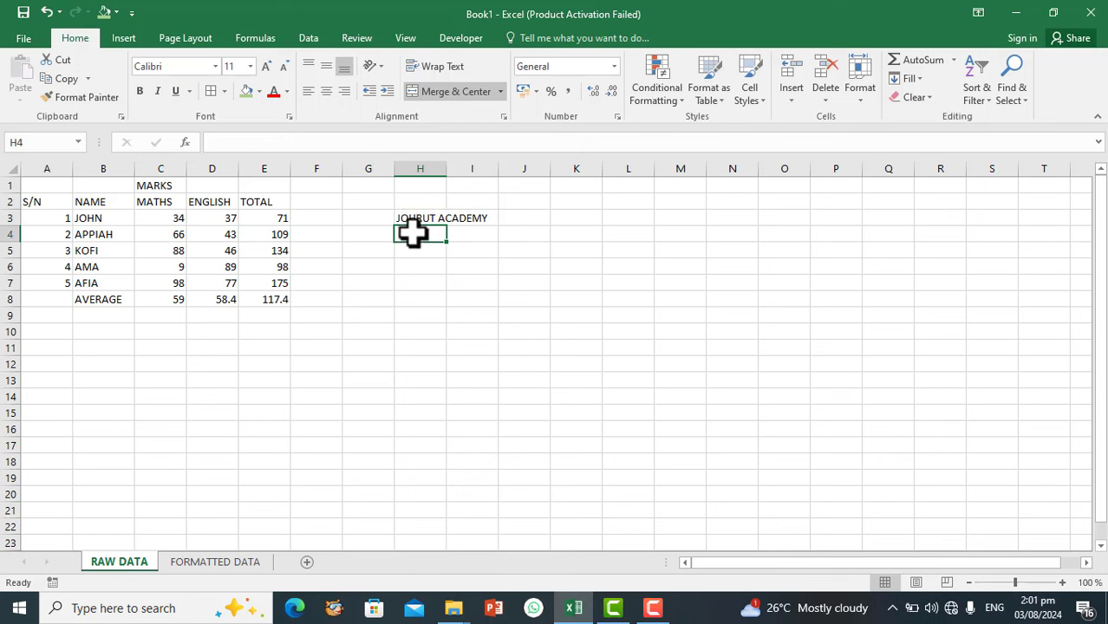
click(420, 217)
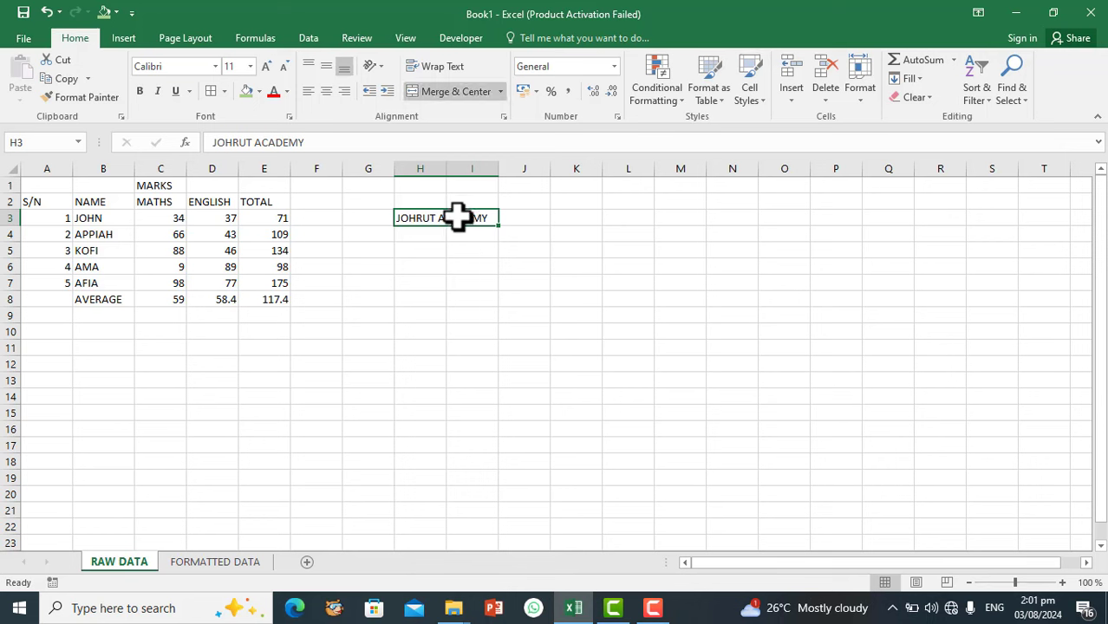
key(ctrl+z)
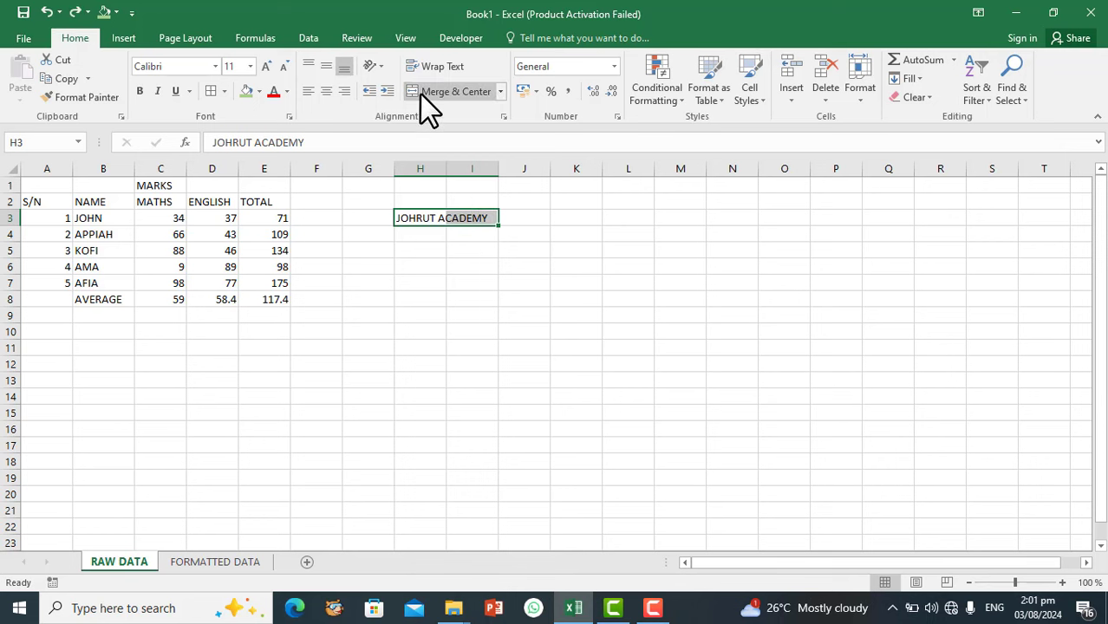
Step: Rotate the text orientation of cells H3:I3 to 32 degrees in Format Cells and apply it
click(502, 118)
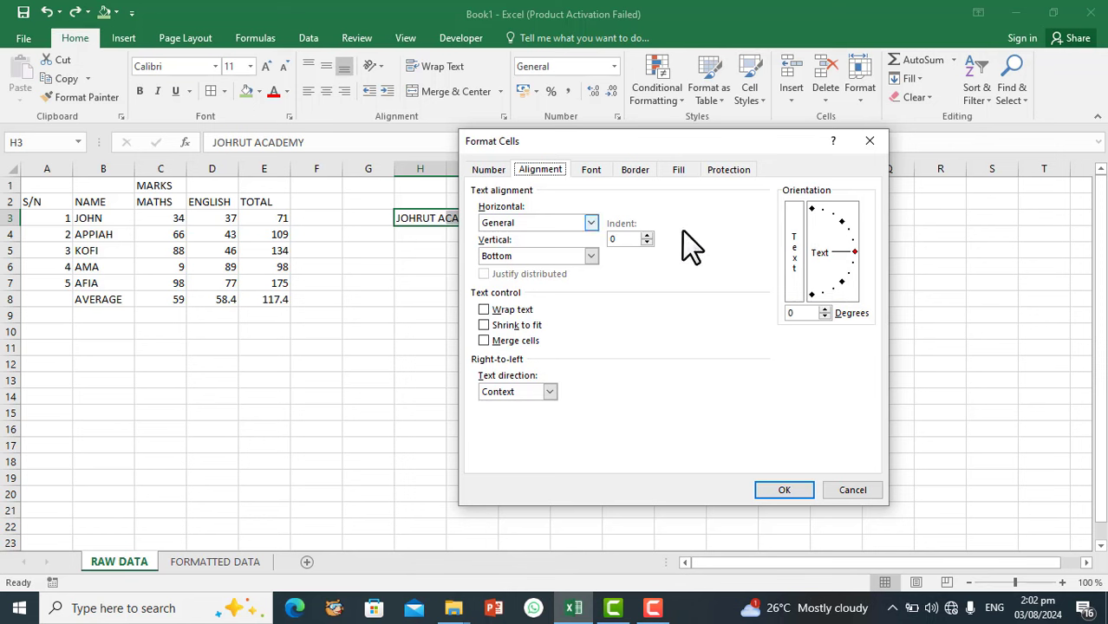
click(852, 252)
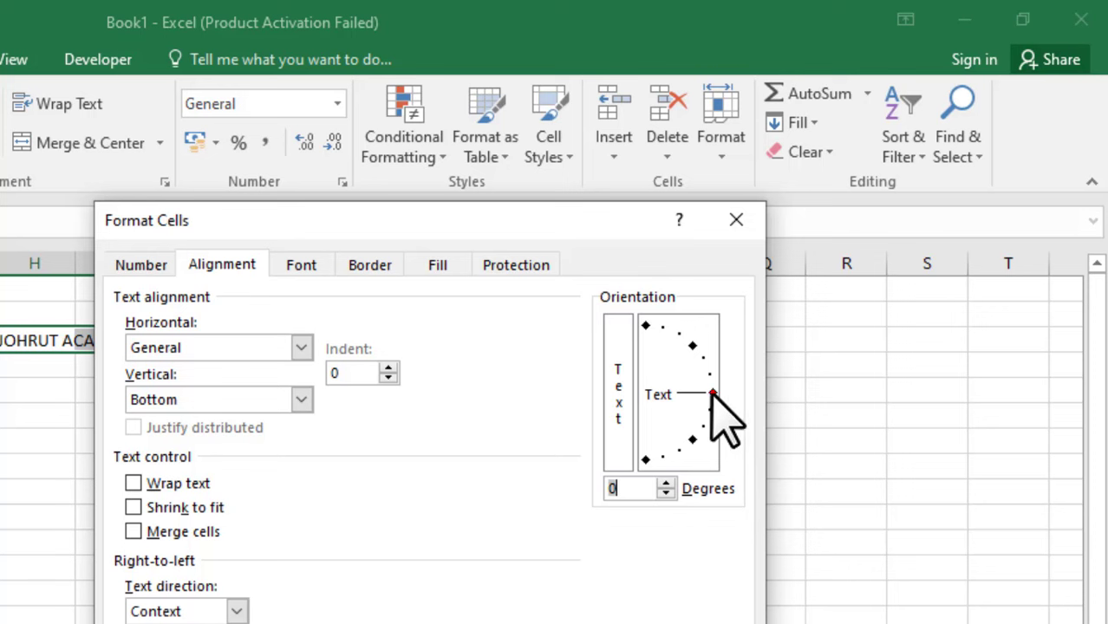
drag(713, 391, 689, 366)
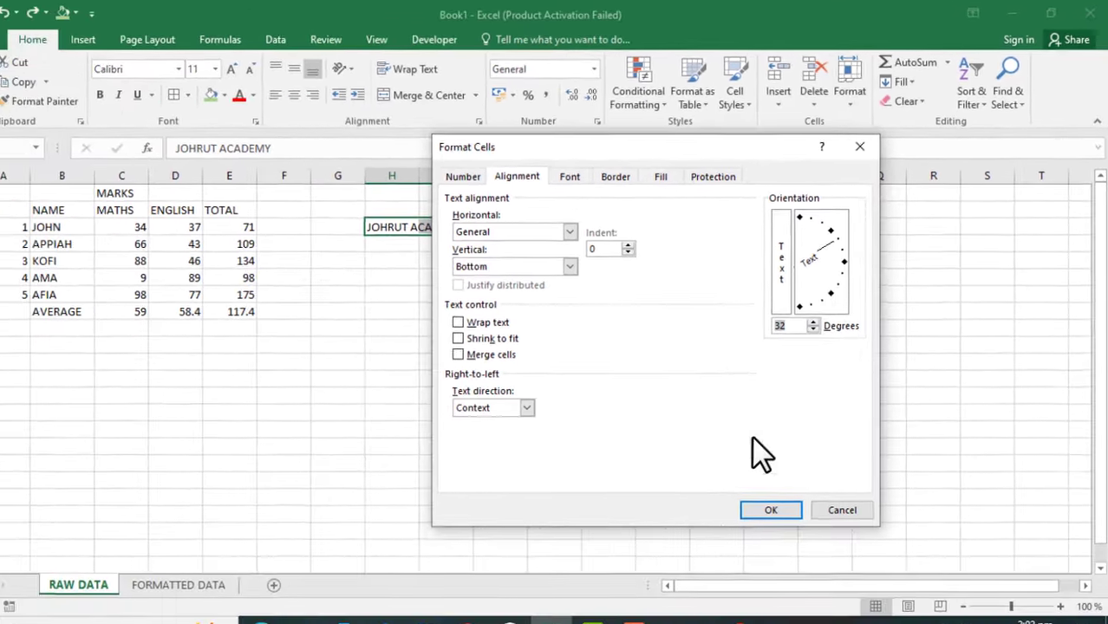
click(789, 510)
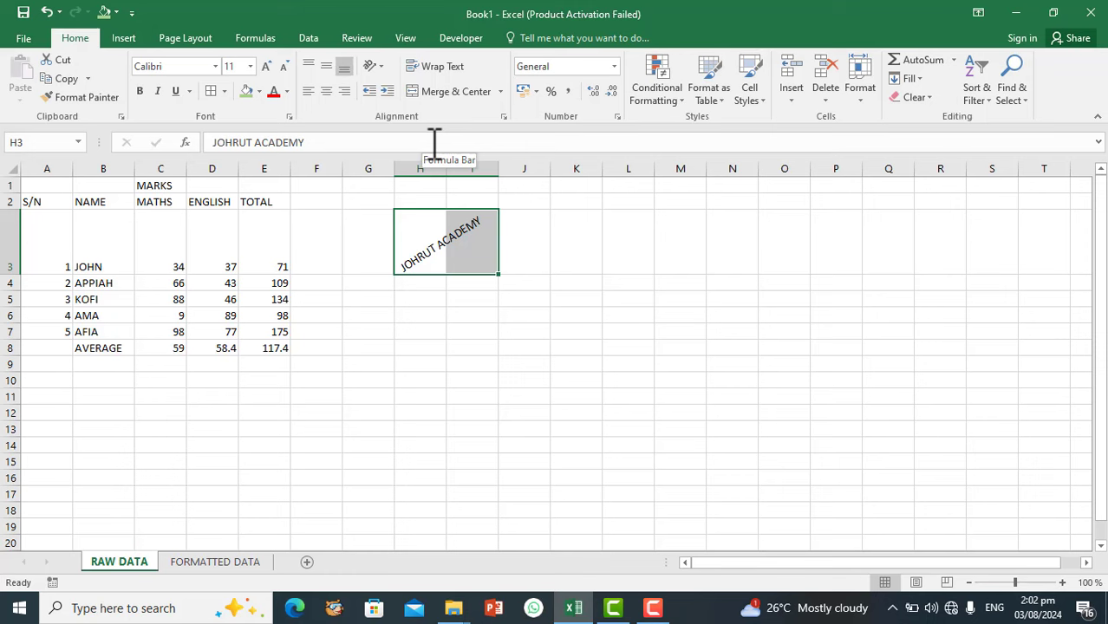
Step: In the Format Cells font settings for H3:I3, choose the Arial Black font with the Italic style
click(503, 117)
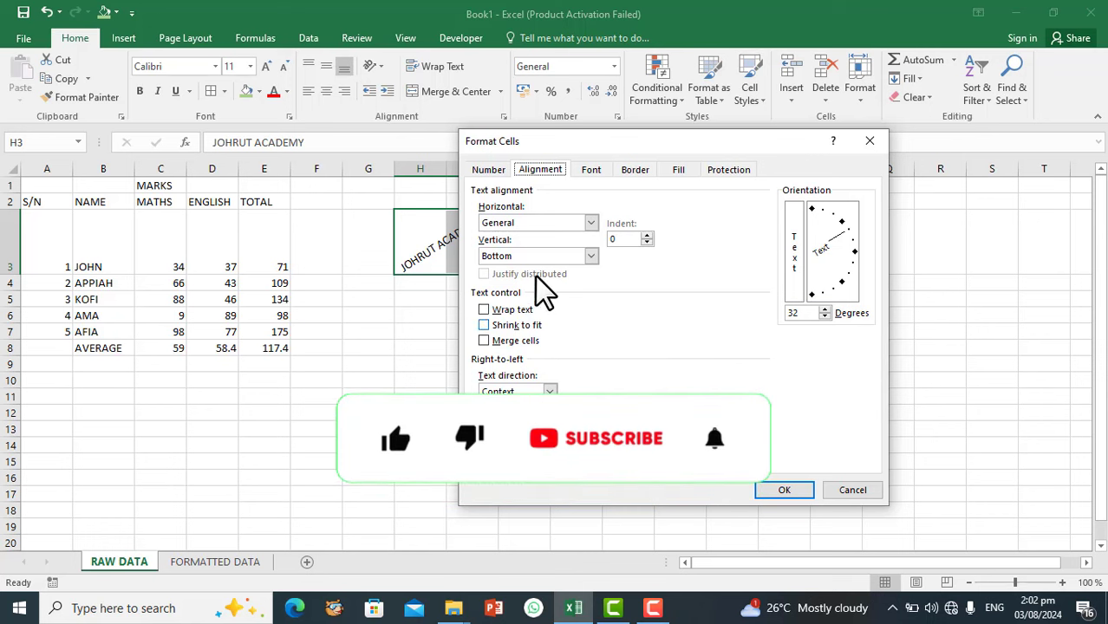
click(597, 171)
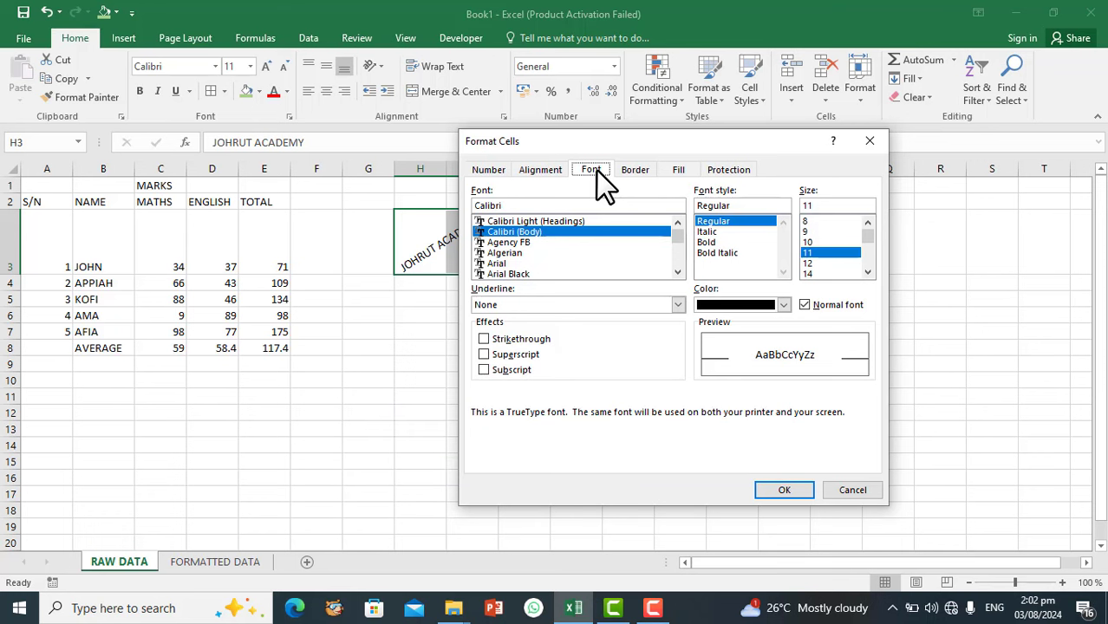
click(496, 273)
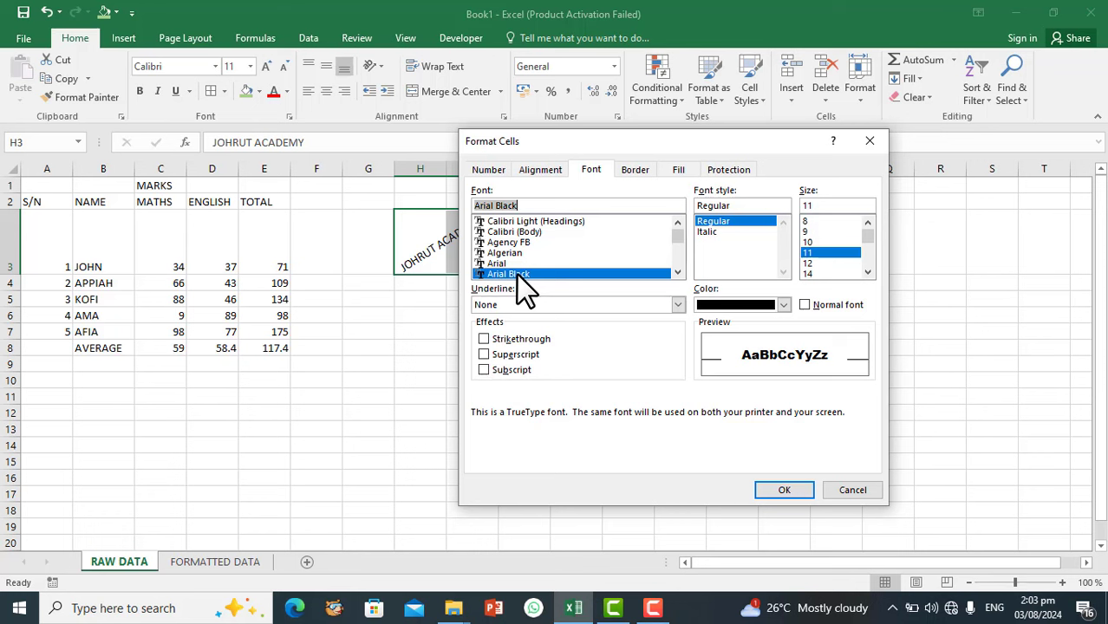
click(717, 223)
click(709, 231)
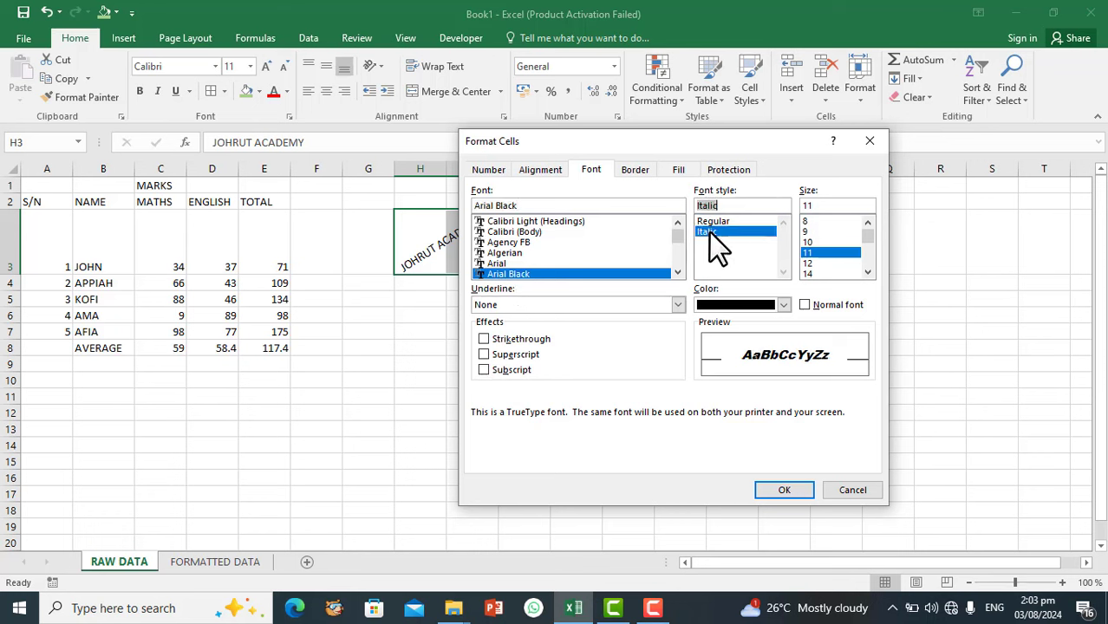
Step: Try several font sizes for H3:I3, settle on 12, and move the dialog clear of the selected cells
click(809, 272)
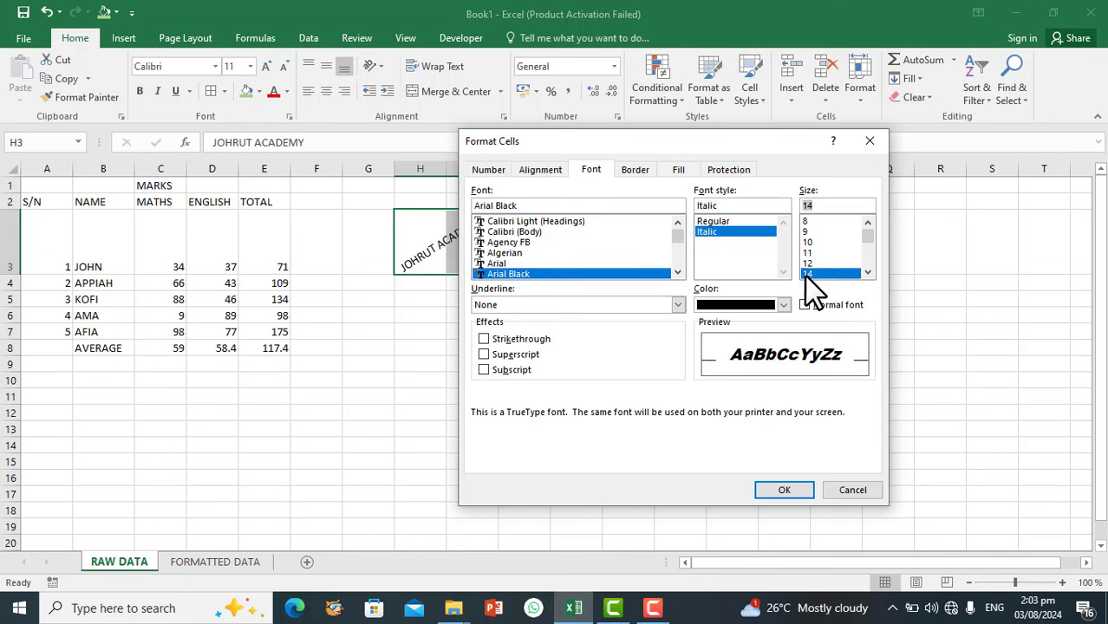
click(819, 263)
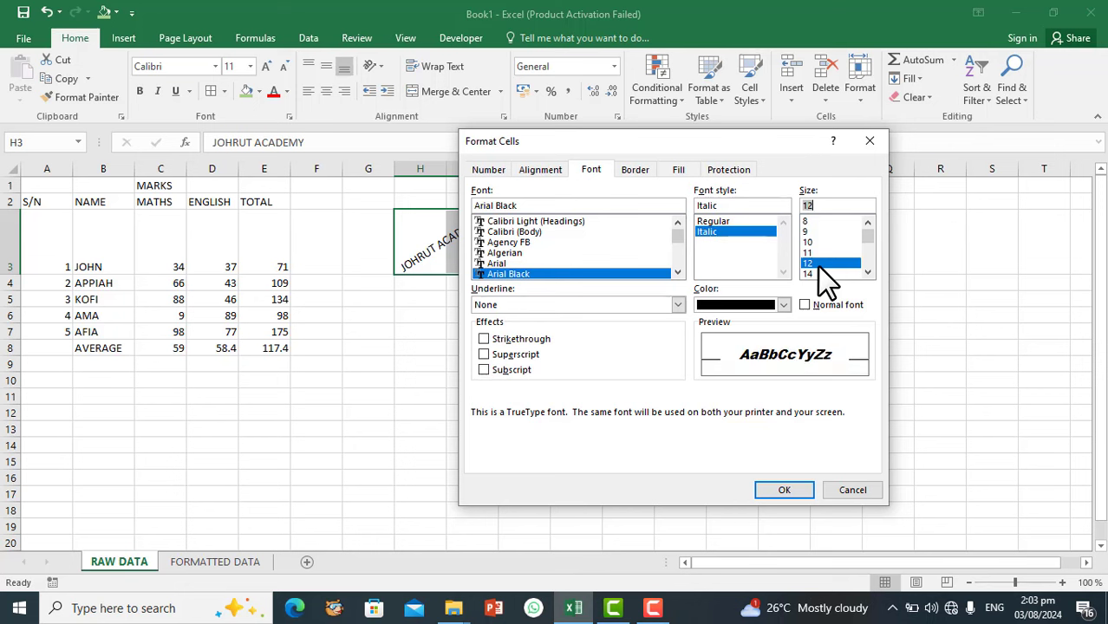
click(819, 252)
click(819, 242)
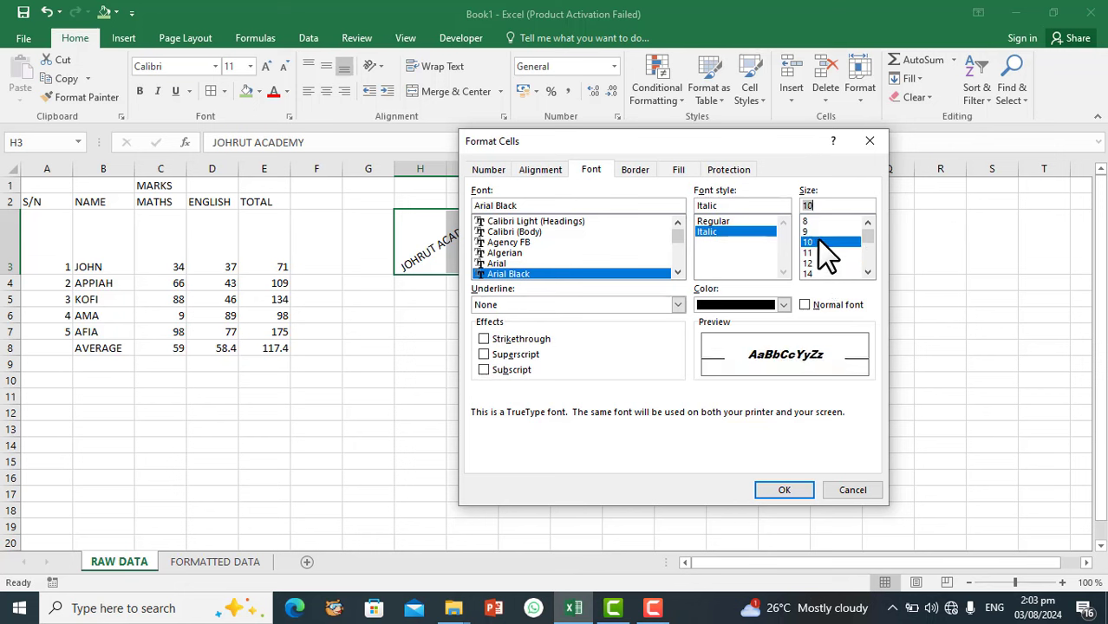
click(818, 232)
click(818, 241)
click(815, 260)
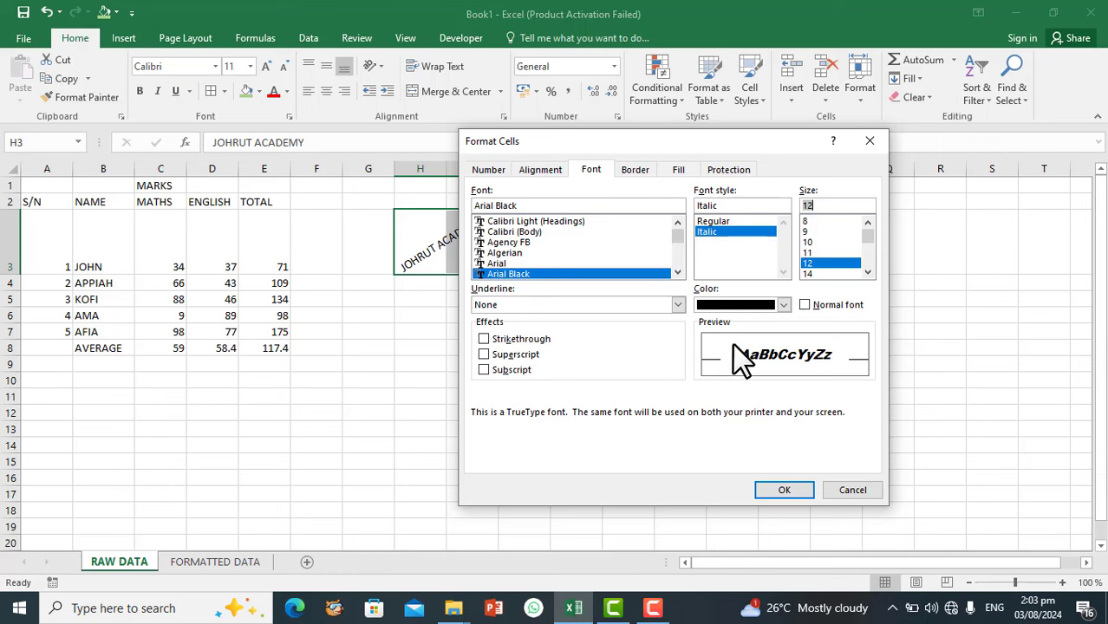
drag(653, 141, 812, 127)
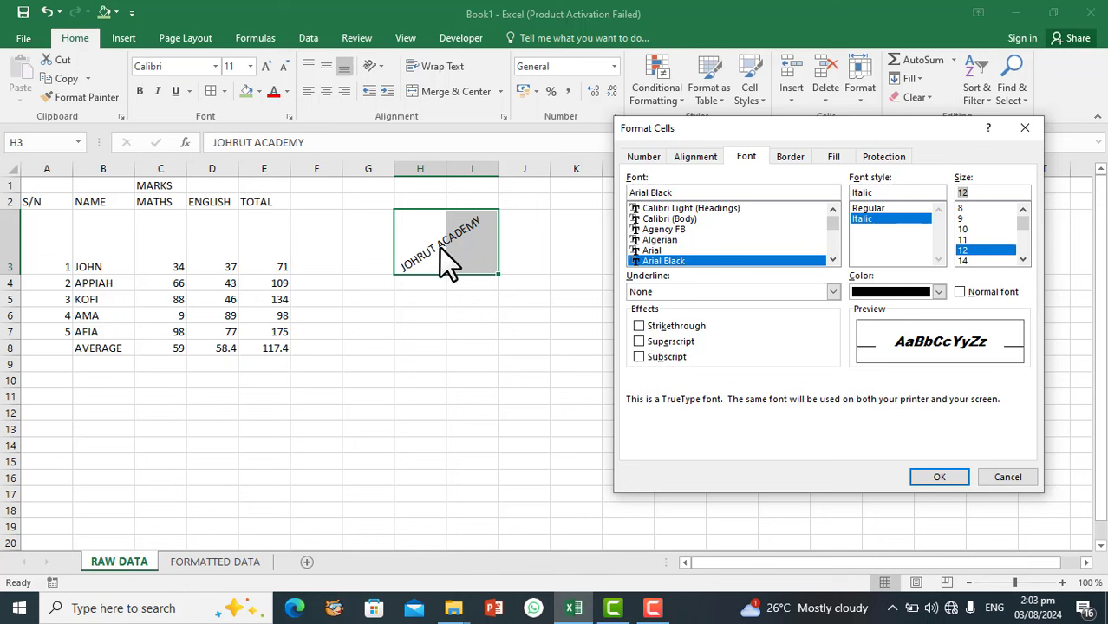
Step: In the Format Cells font settings for H3:I3, set the font size to 24 and the underline to Double
click(1022, 250)
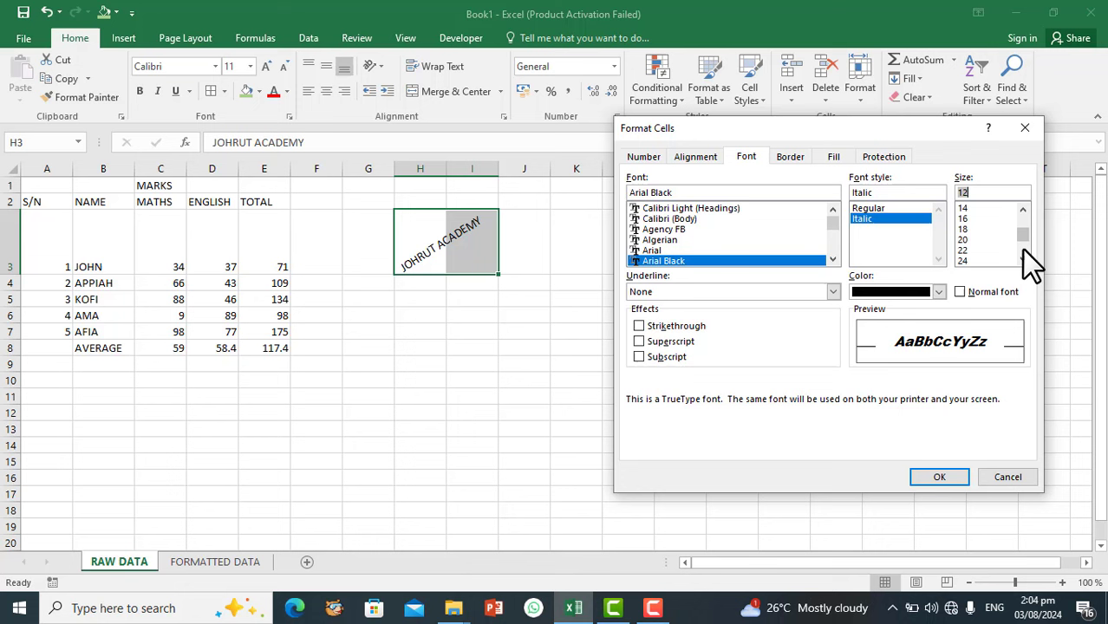
click(973, 260)
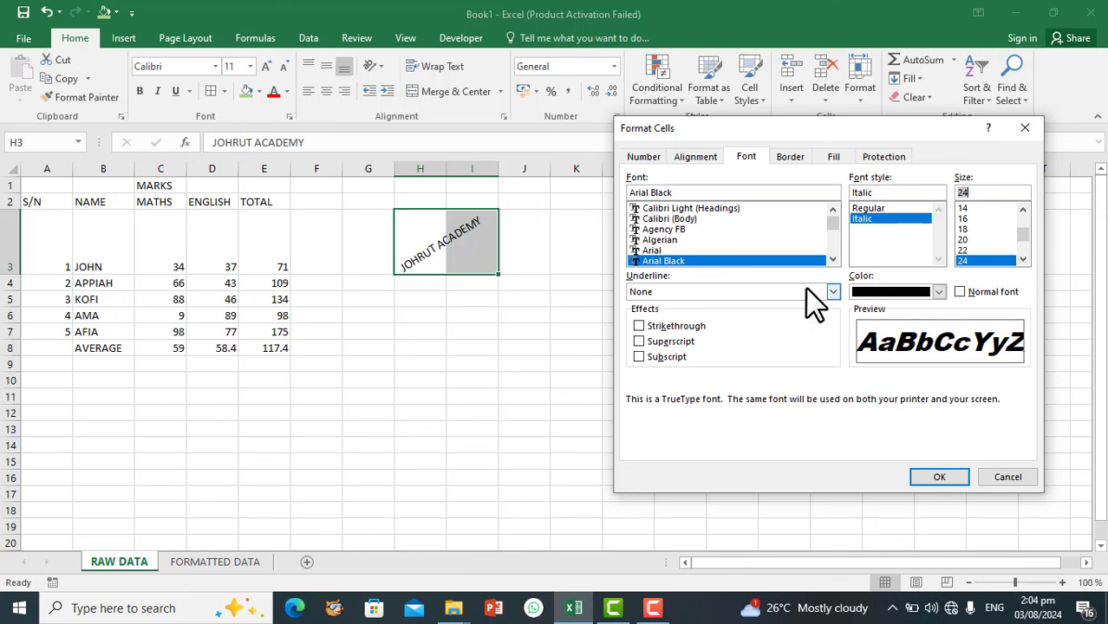
click(831, 289)
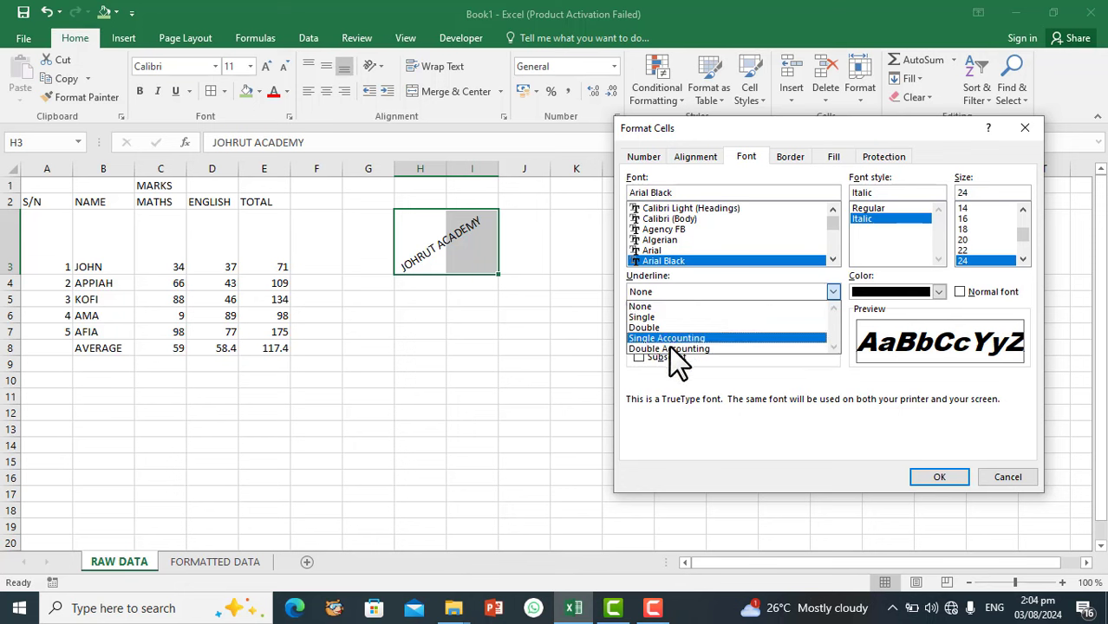
click(712, 327)
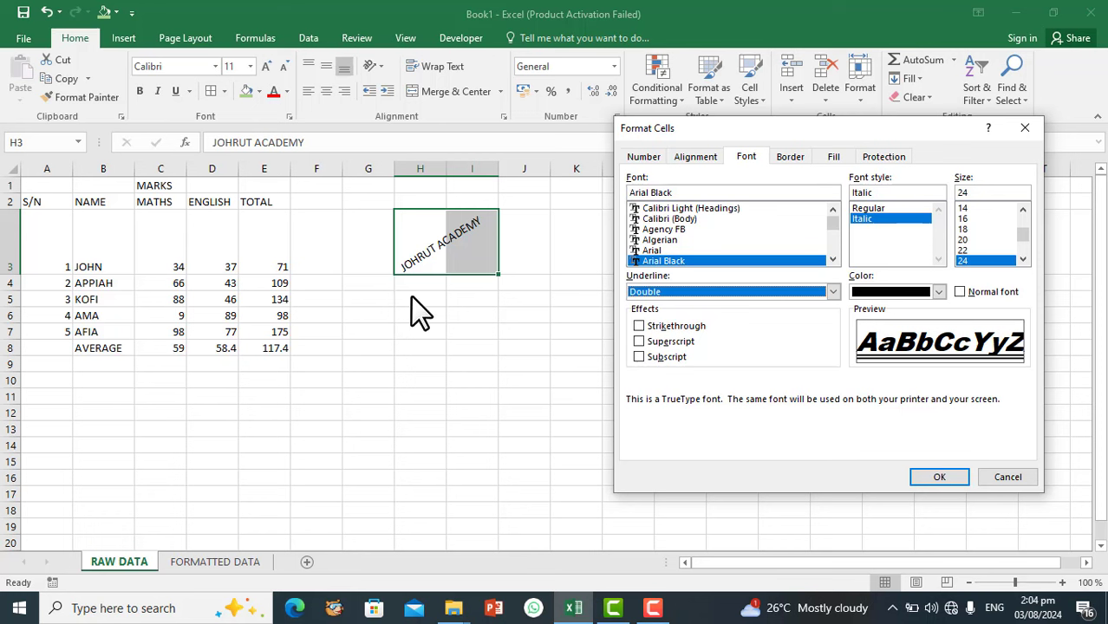
Step: Try the Superscript effect on H3:I3, turn it off again, and apply the font settings
click(639, 341)
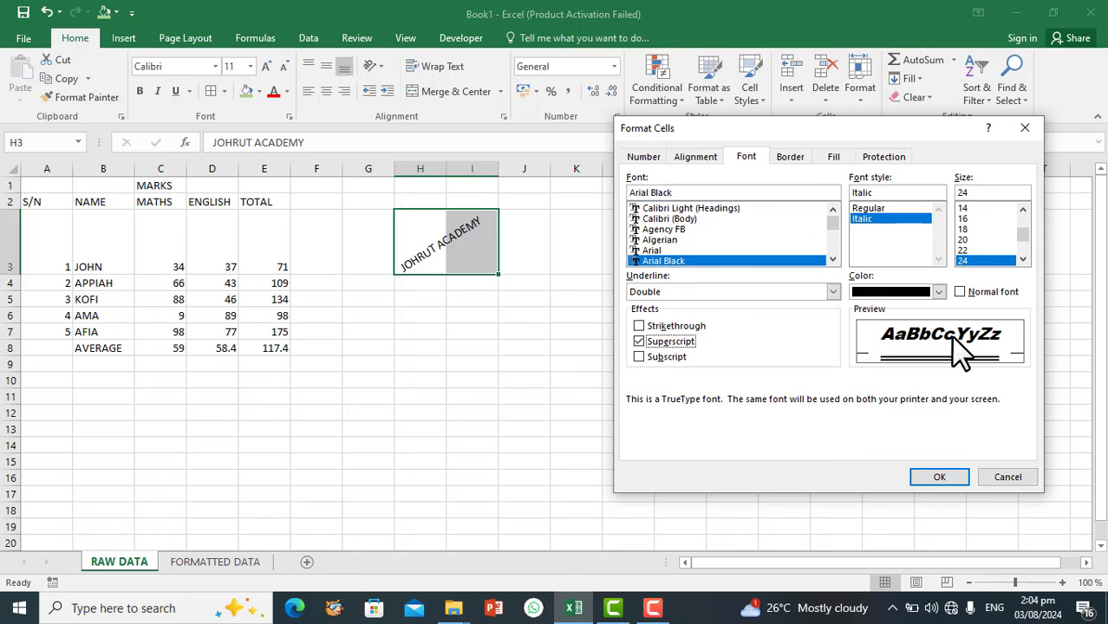
click(641, 341)
click(935, 477)
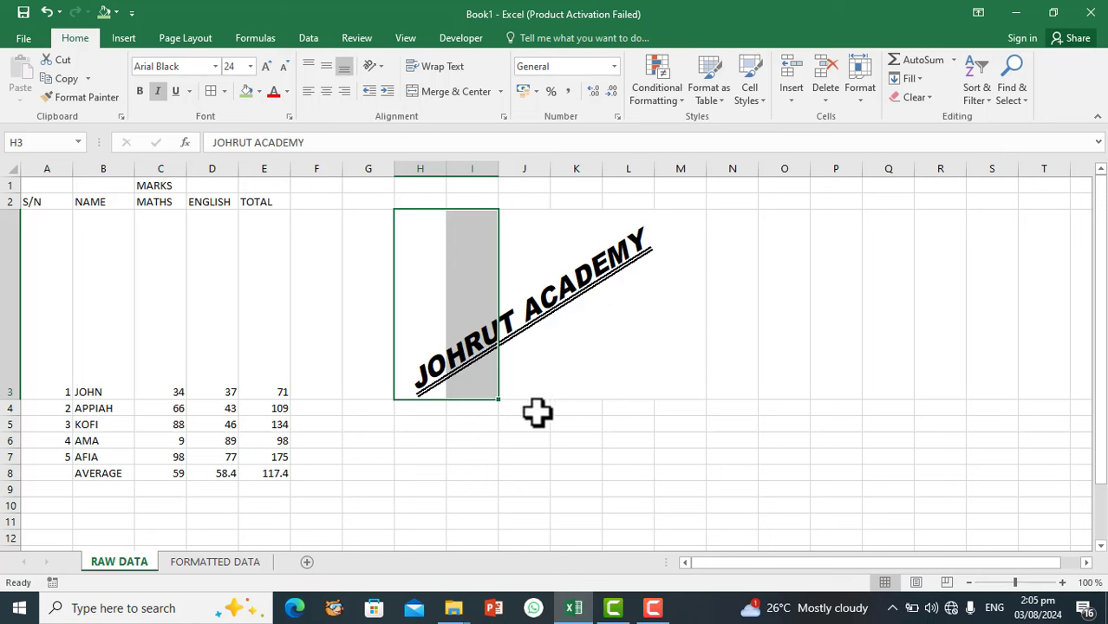
Step: Undo the font formatting and the text rotation of cells H3:I3
click(478, 333)
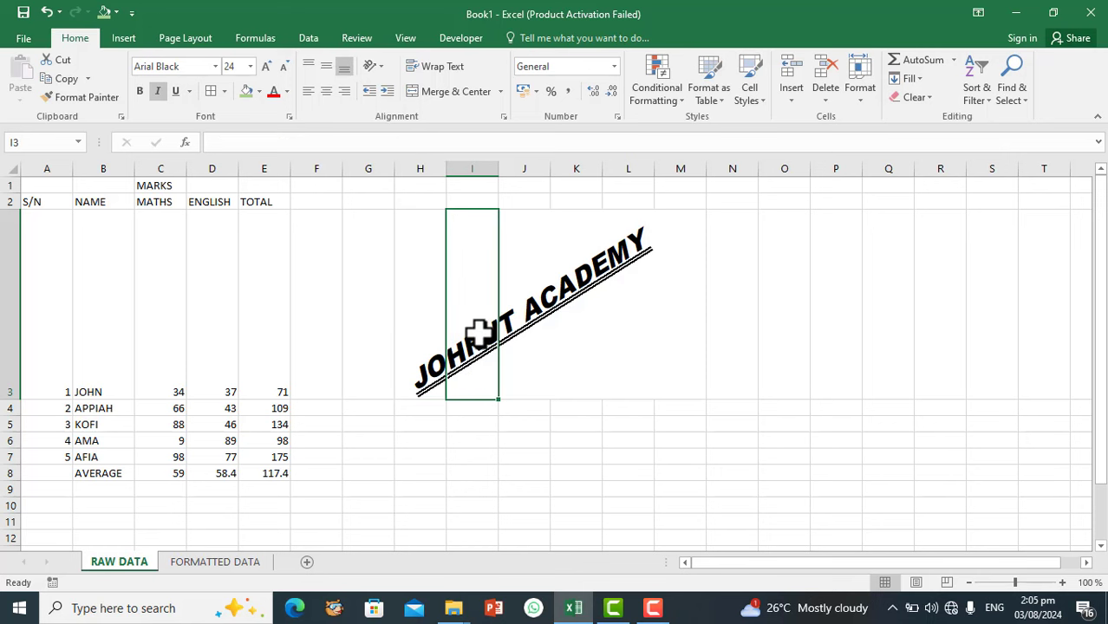
key(ctrl+z)
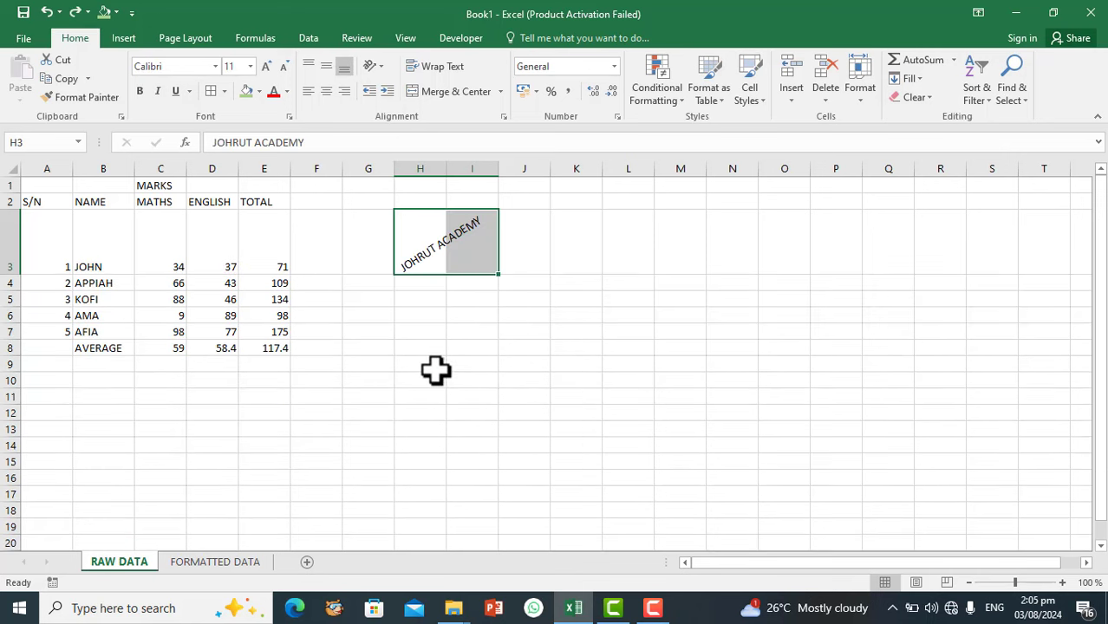
key(ctrl+z)
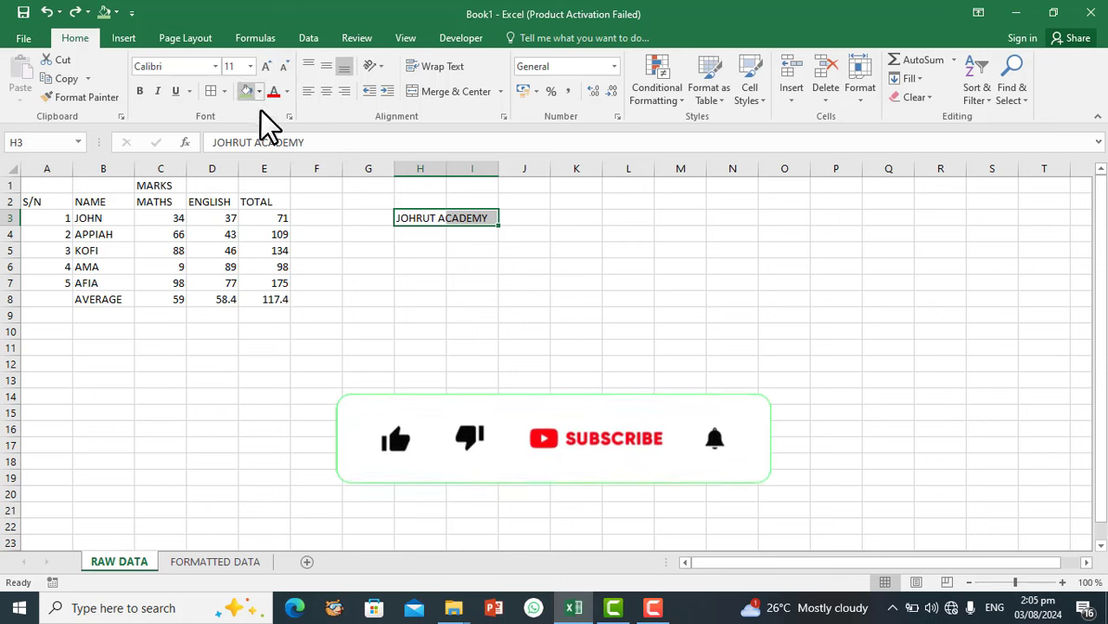
Step: Apply a yellow font color to cells H3:I3 through Format Cells and undo the color change
click(289, 116)
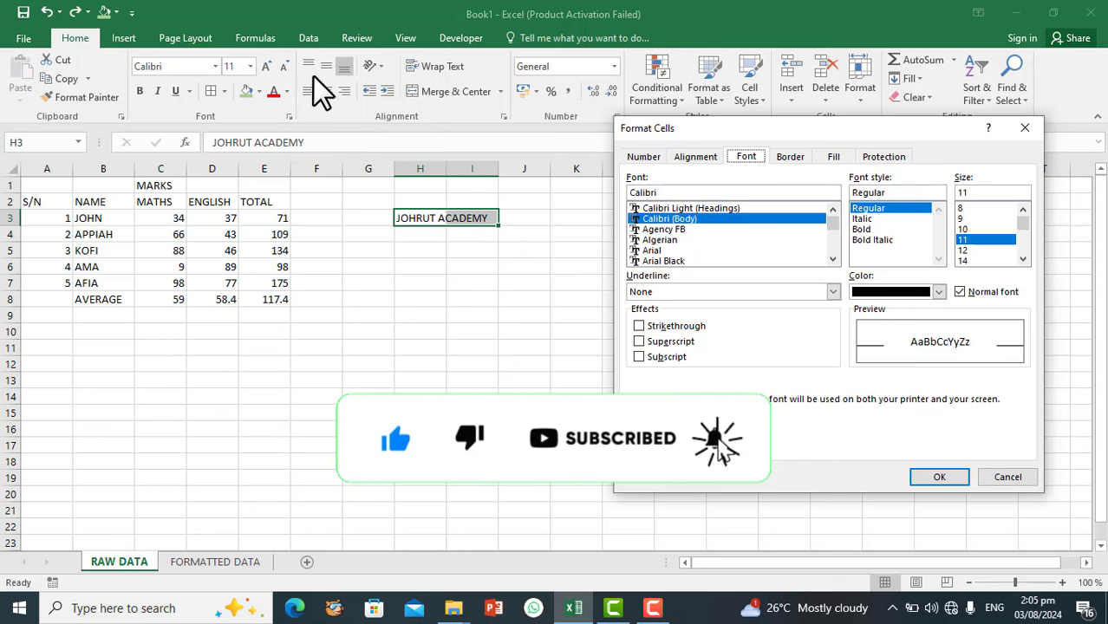
click(1025, 129)
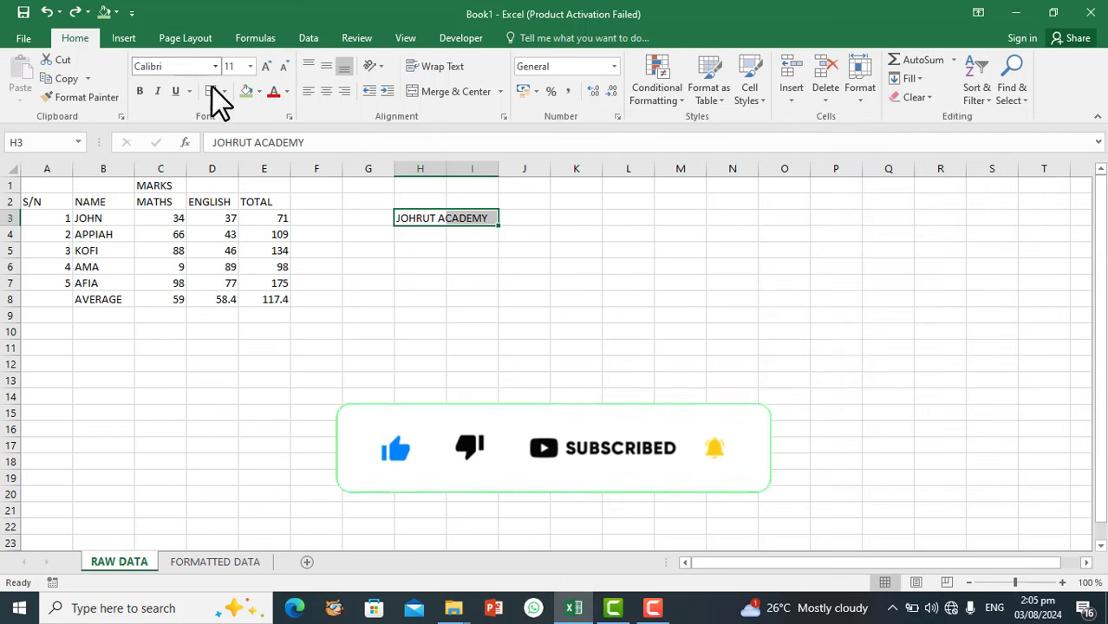
click(290, 116)
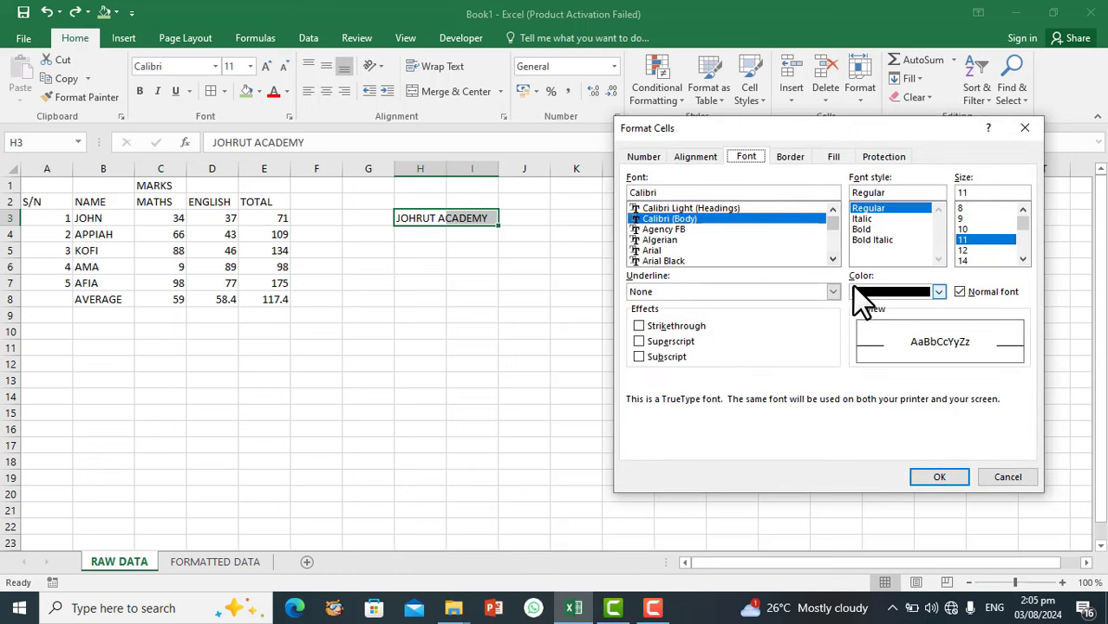
click(938, 292)
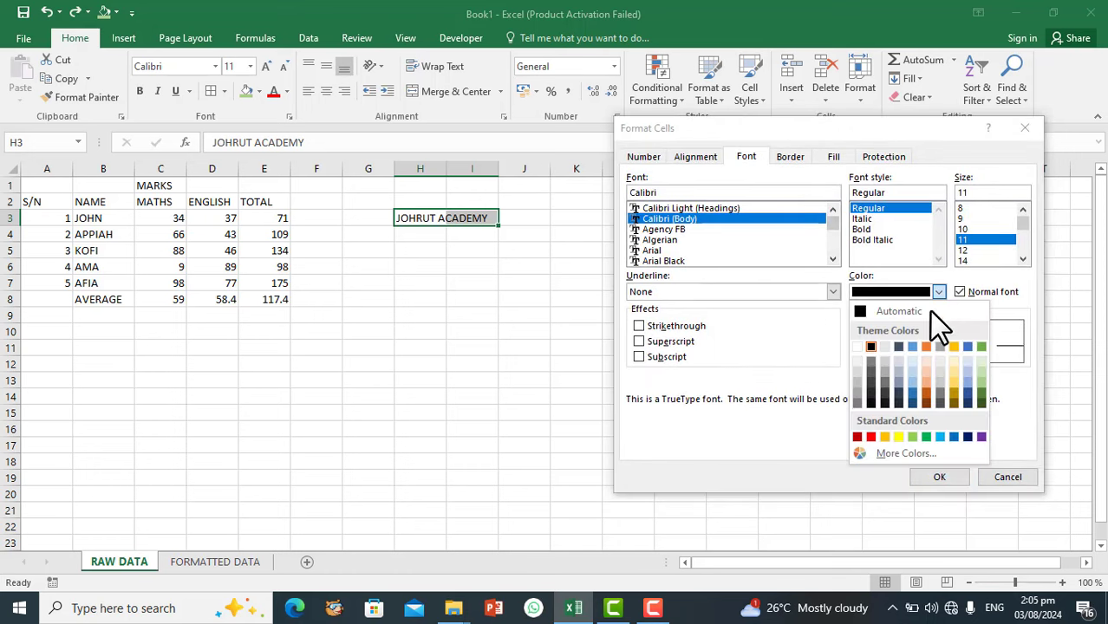
click(901, 437)
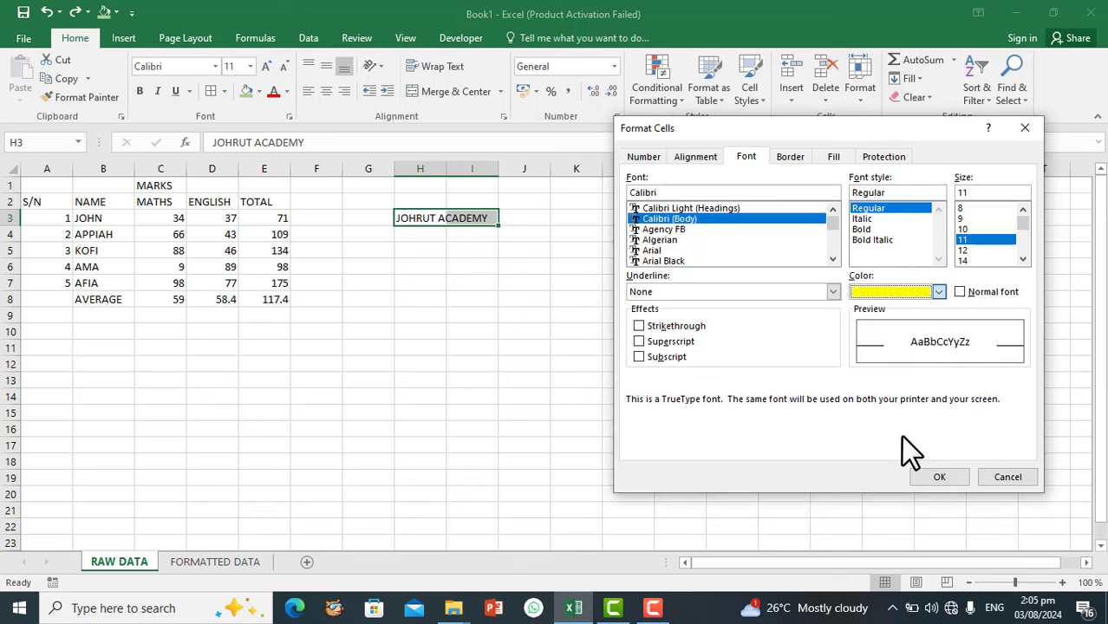
click(939, 477)
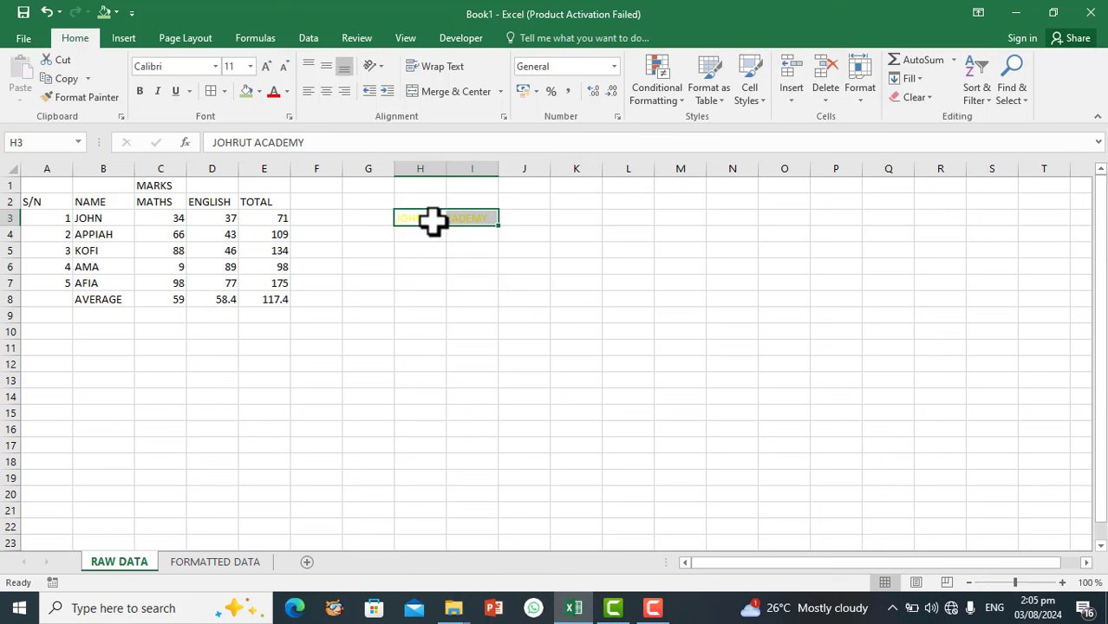
key(ctrl+z)
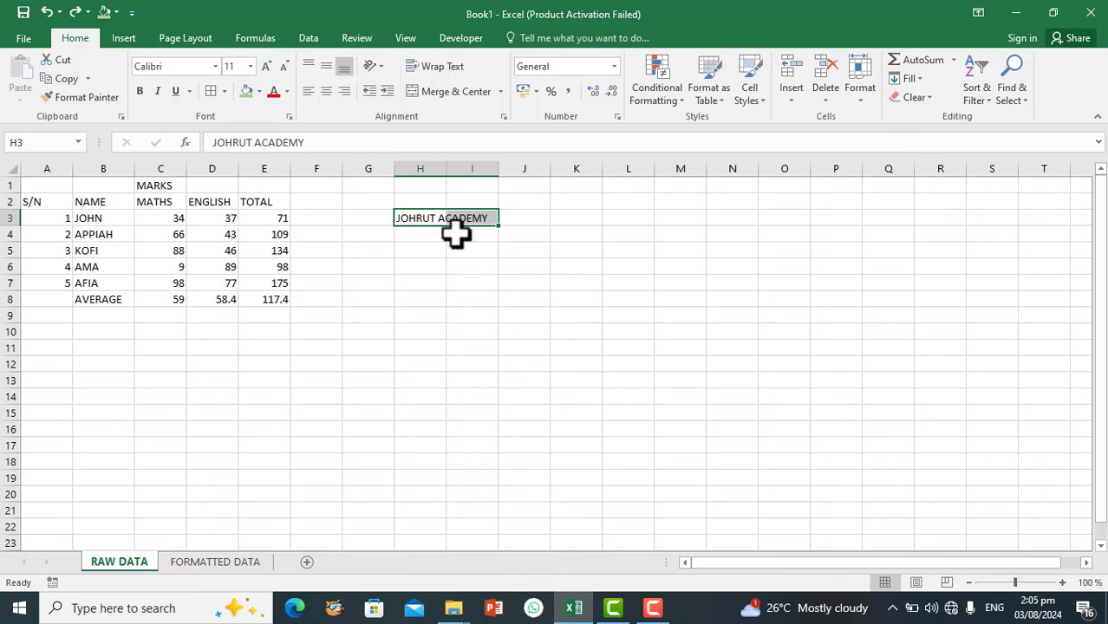
Step: Fill cells H3:I3 with light green and replace it with a custom pink fill of RGB 221, 129, 203
click(247, 95)
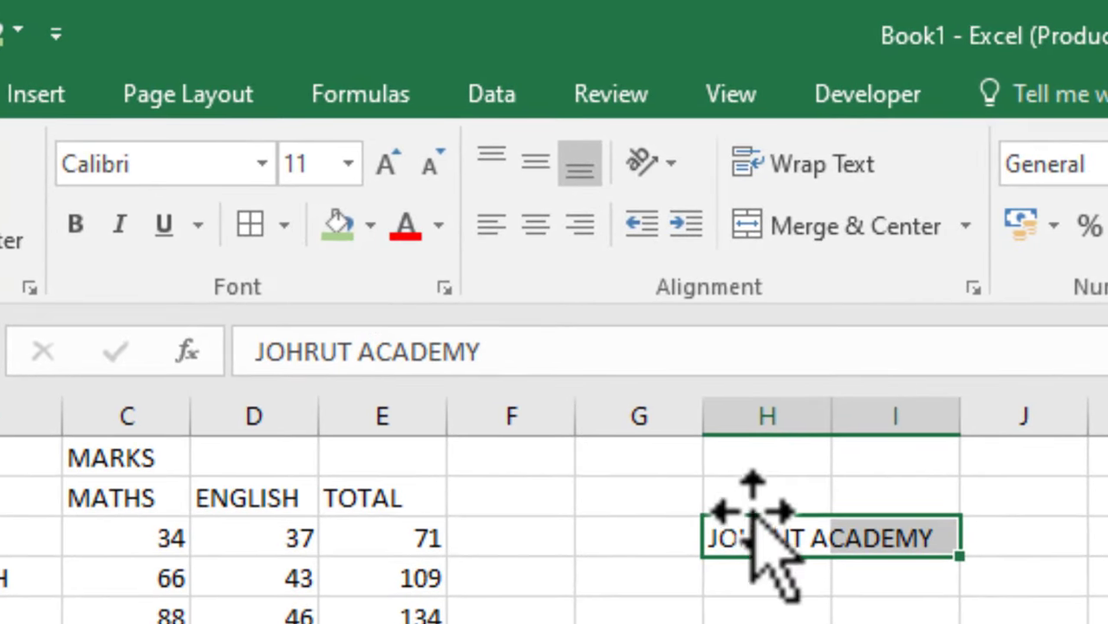
click(338, 225)
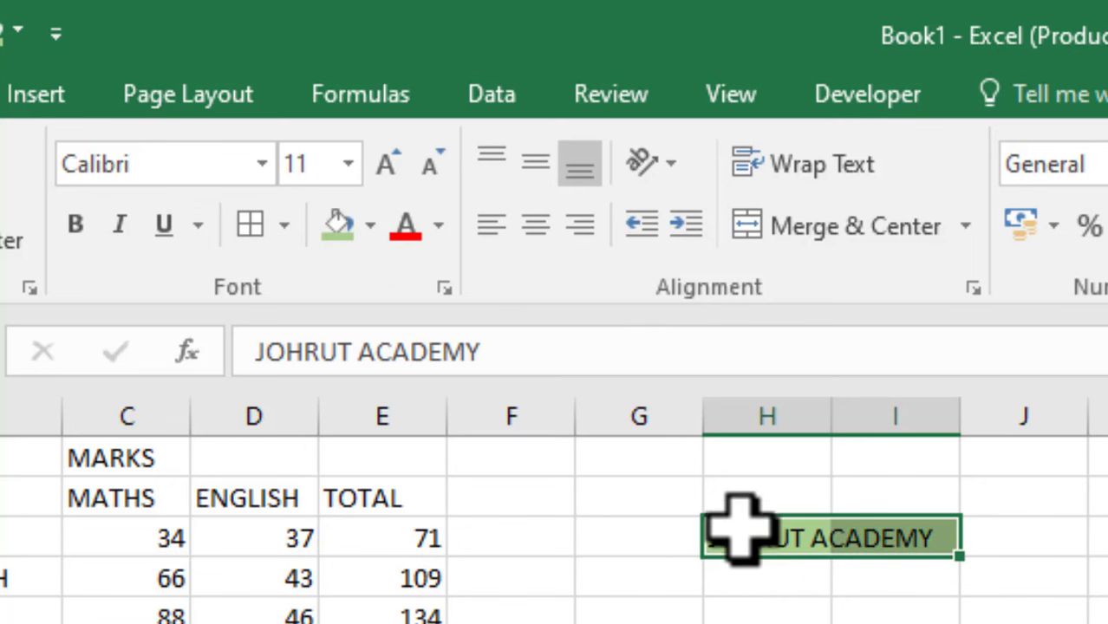
click(369, 226)
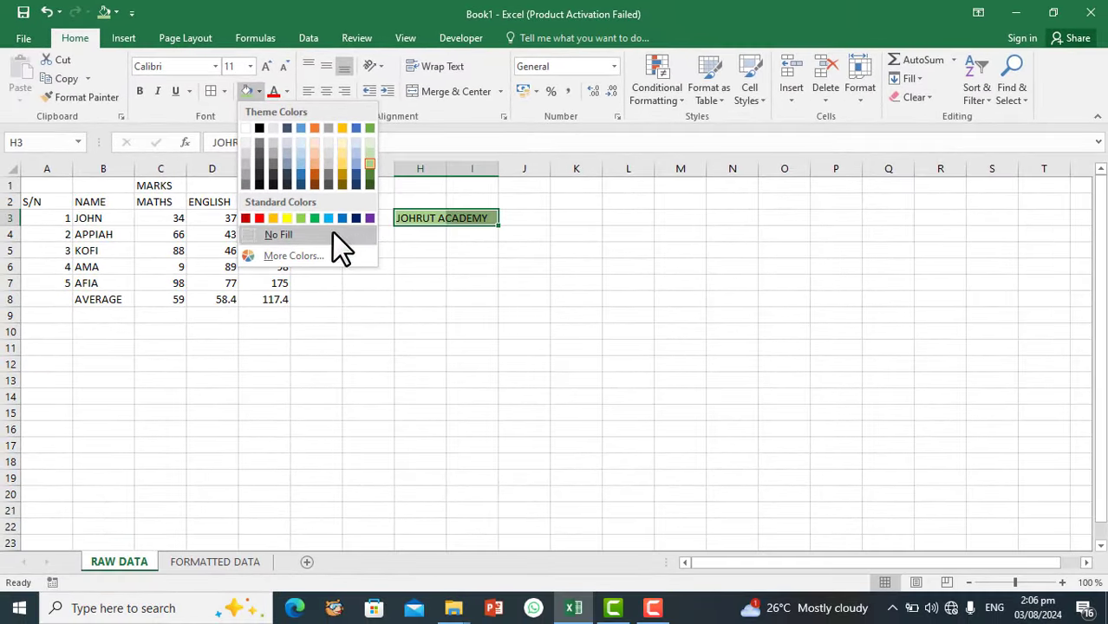
click(282, 256)
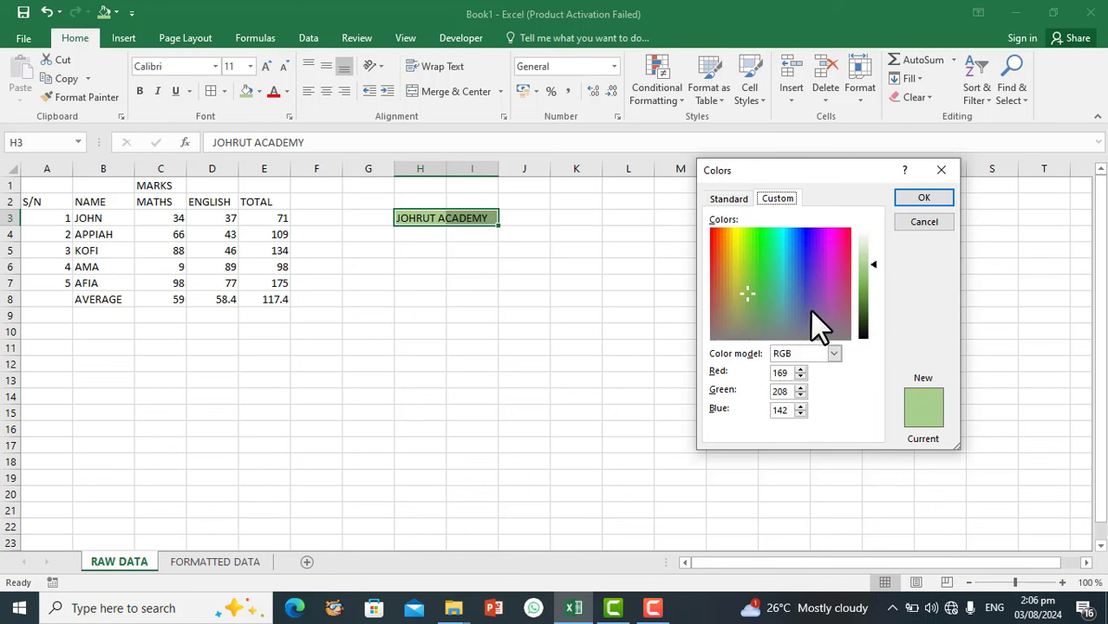
click(800, 300)
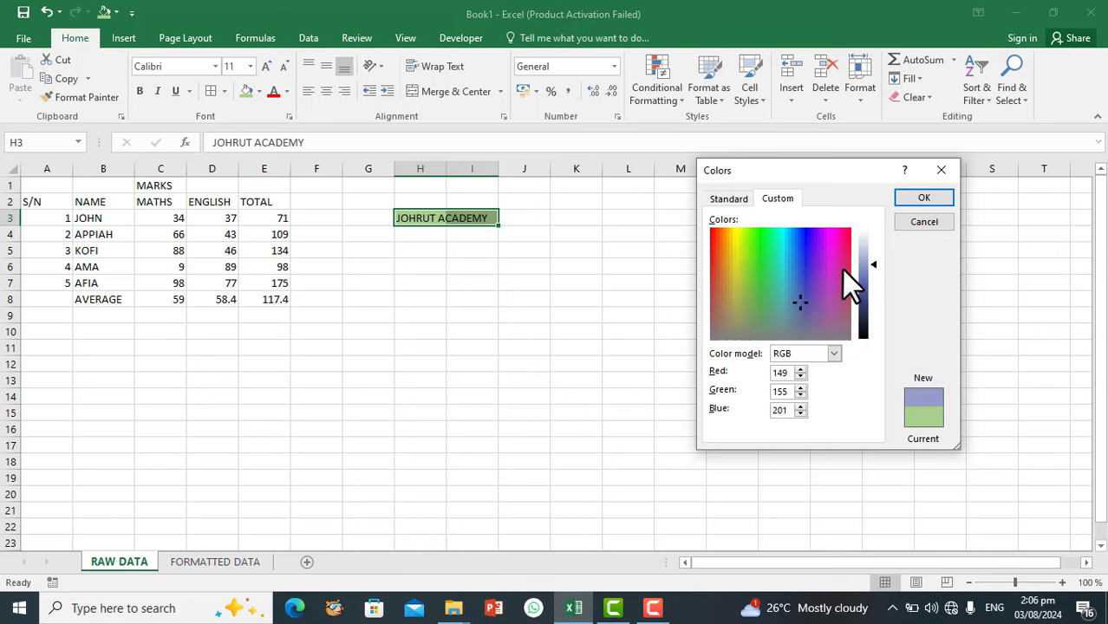
click(830, 274)
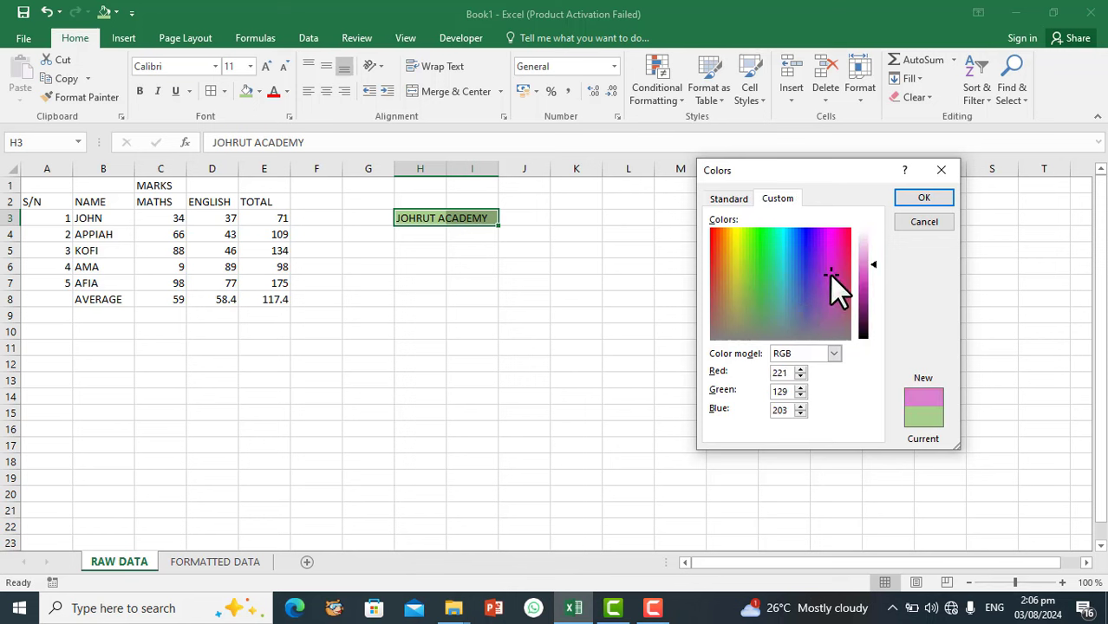
click(913, 192)
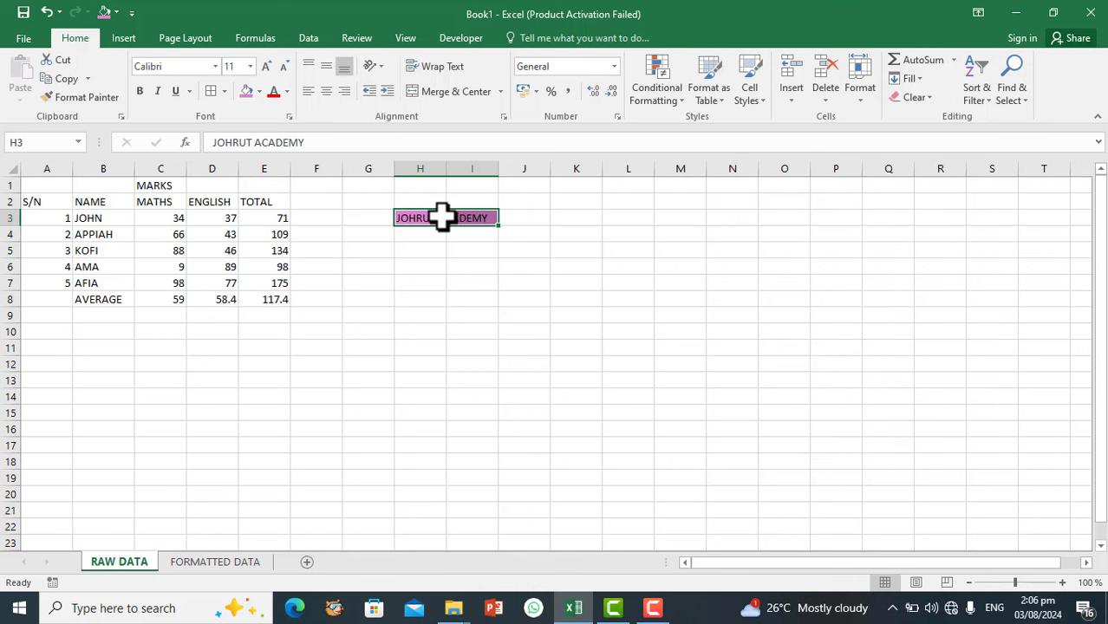
Step: Look through the available border options without applying one, and undo the fill colors of cells H3:I3
click(224, 92)
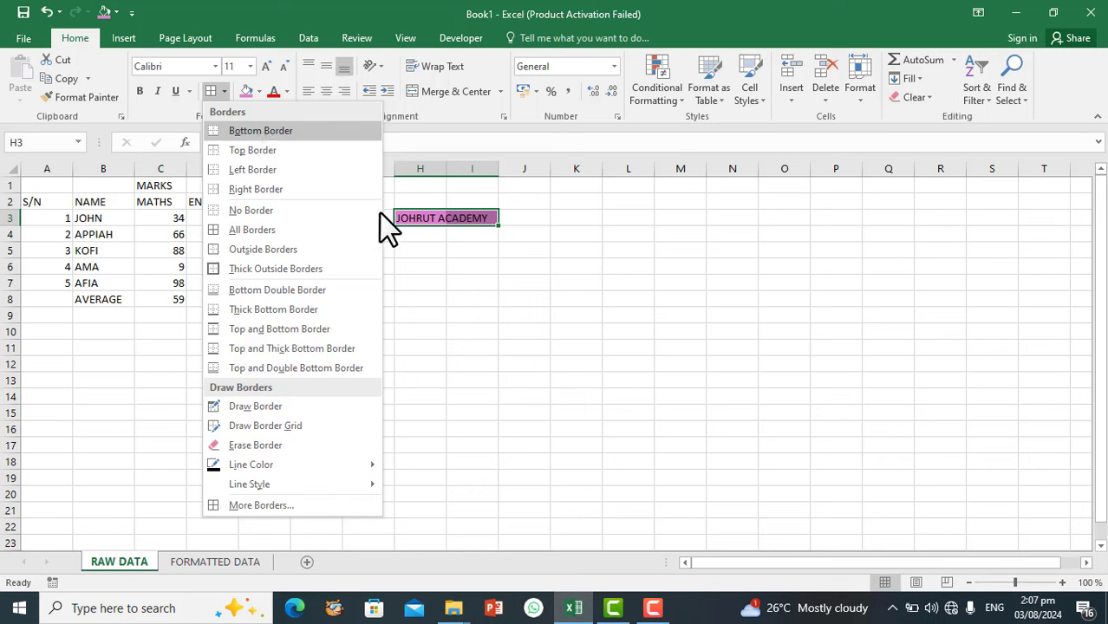
click(486, 294)
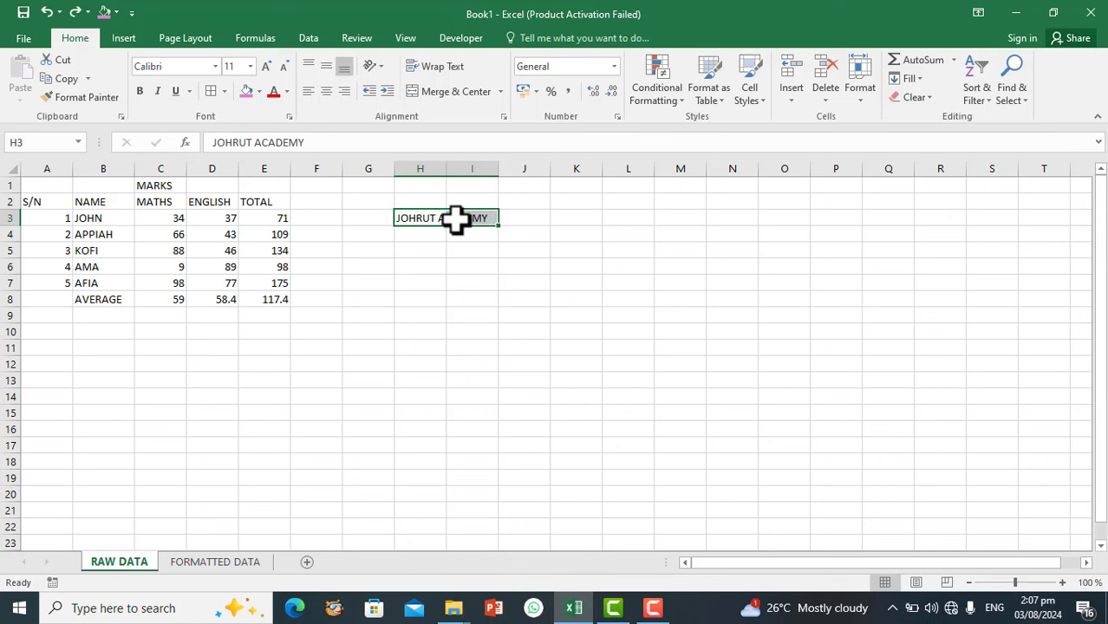
click(453, 287)
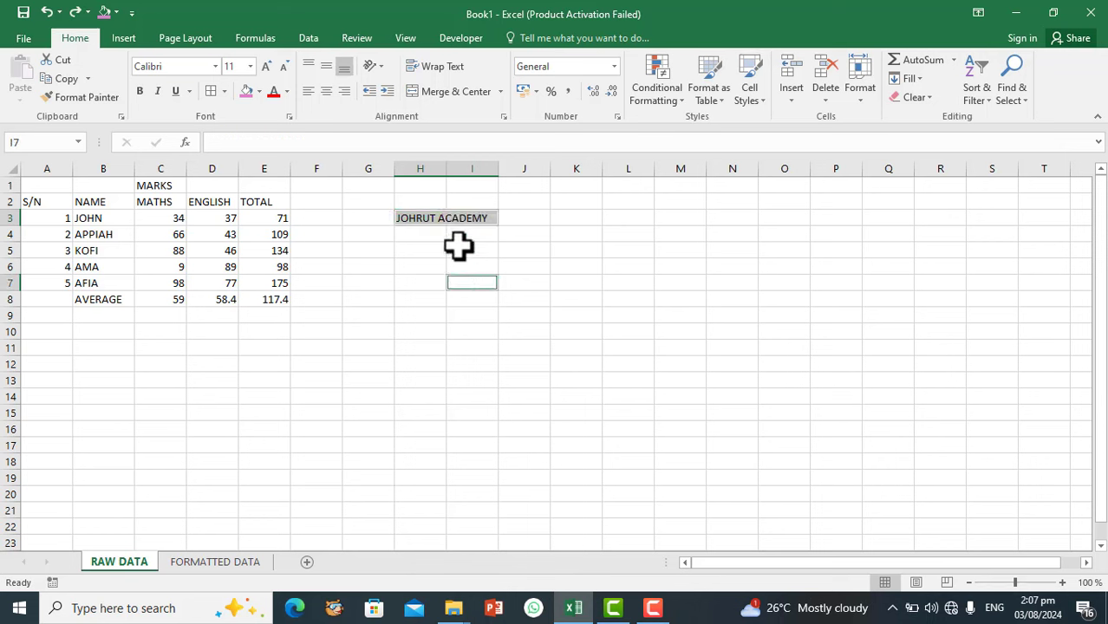
Step: Undo one more change, redo it to restore JOHRUT ACADEMY in H3, and cancel the pending copy of that cell
key(ctrl+z)
key(ctrl+c)
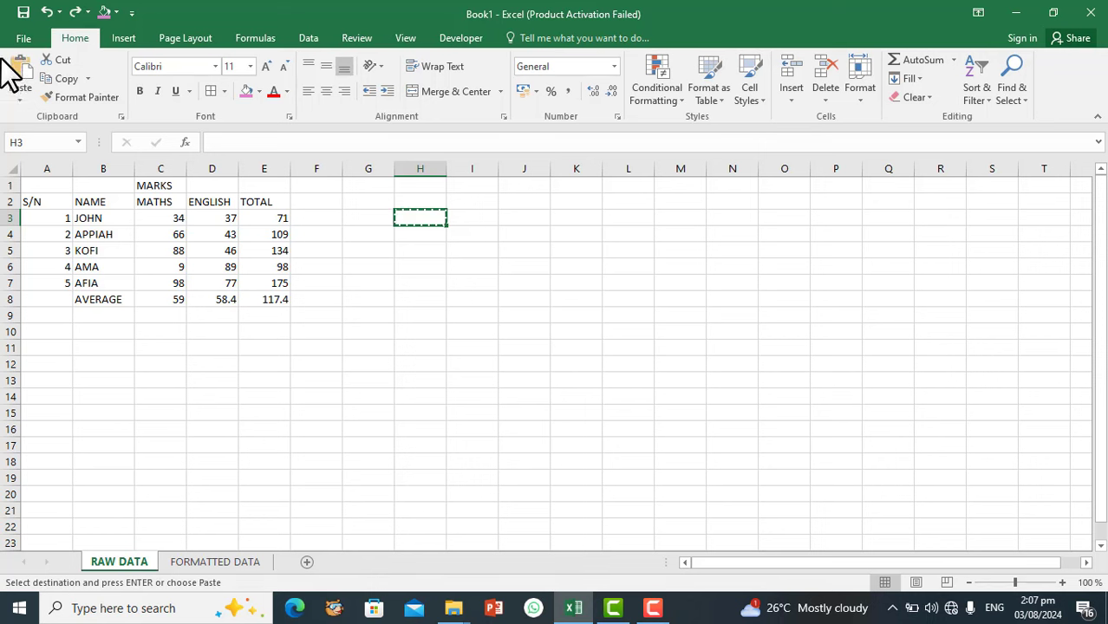
click(77, 12)
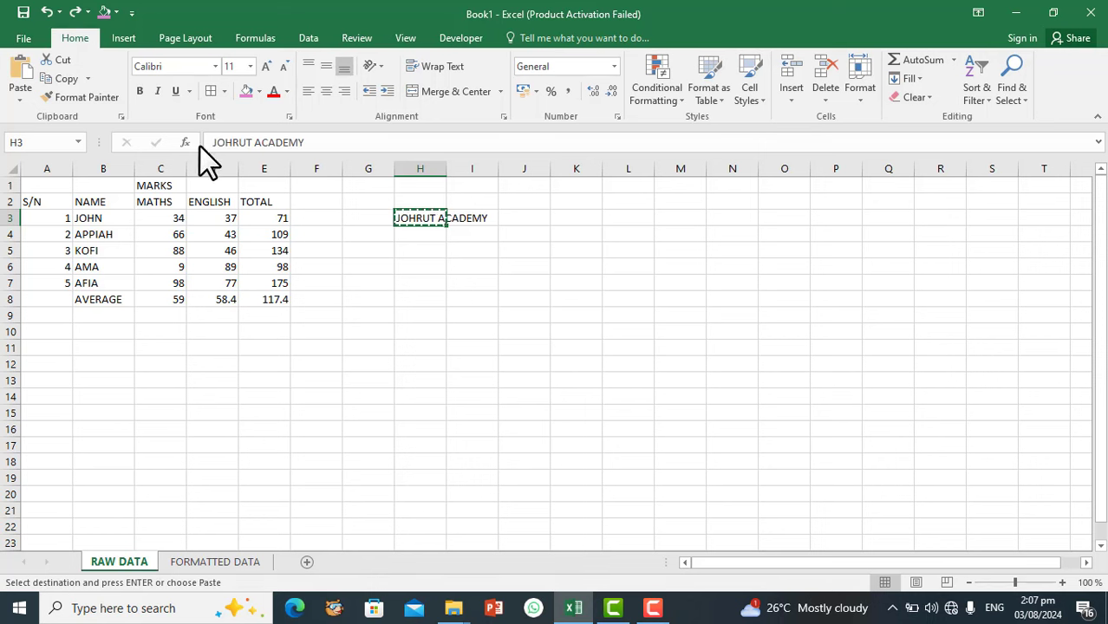
key(Escape)
click(421, 314)
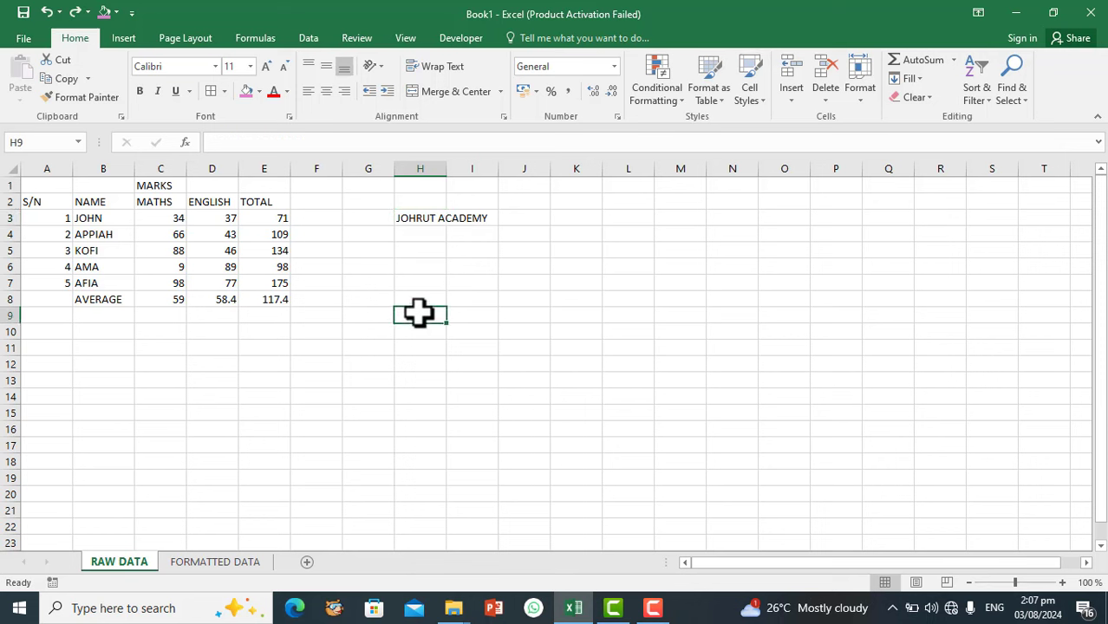
Step: Practise selecting cells H3:I3, C3 and the table range A2:E8, expand from A2 to the full marks table, and select the whole sheet
drag(431, 218, 477, 214)
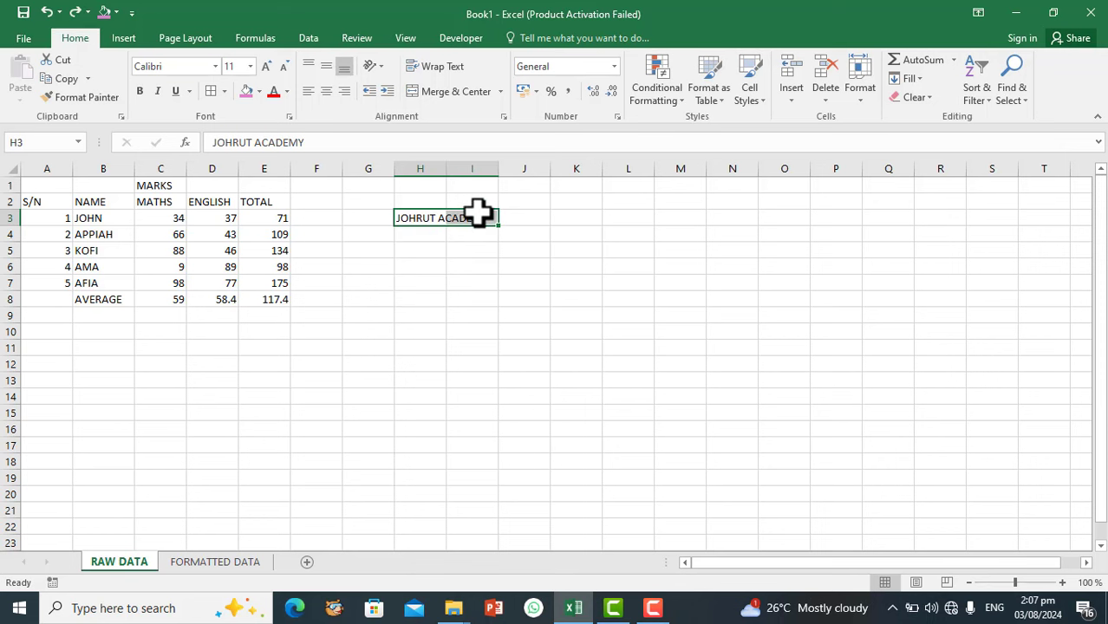
click(155, 218)
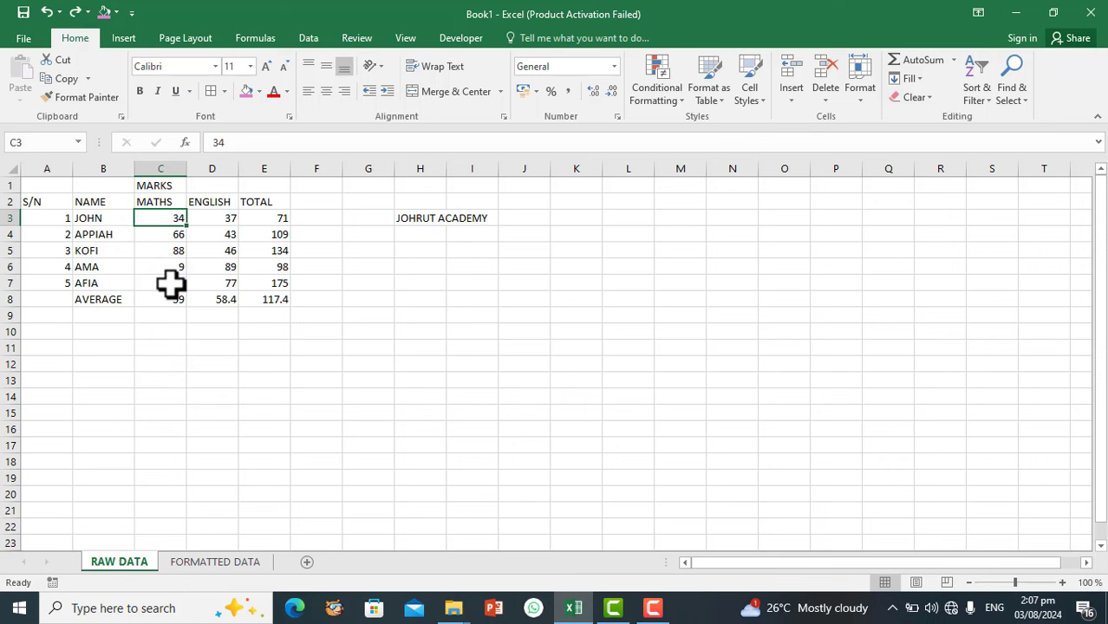
drag(49, 203, 263, 302)
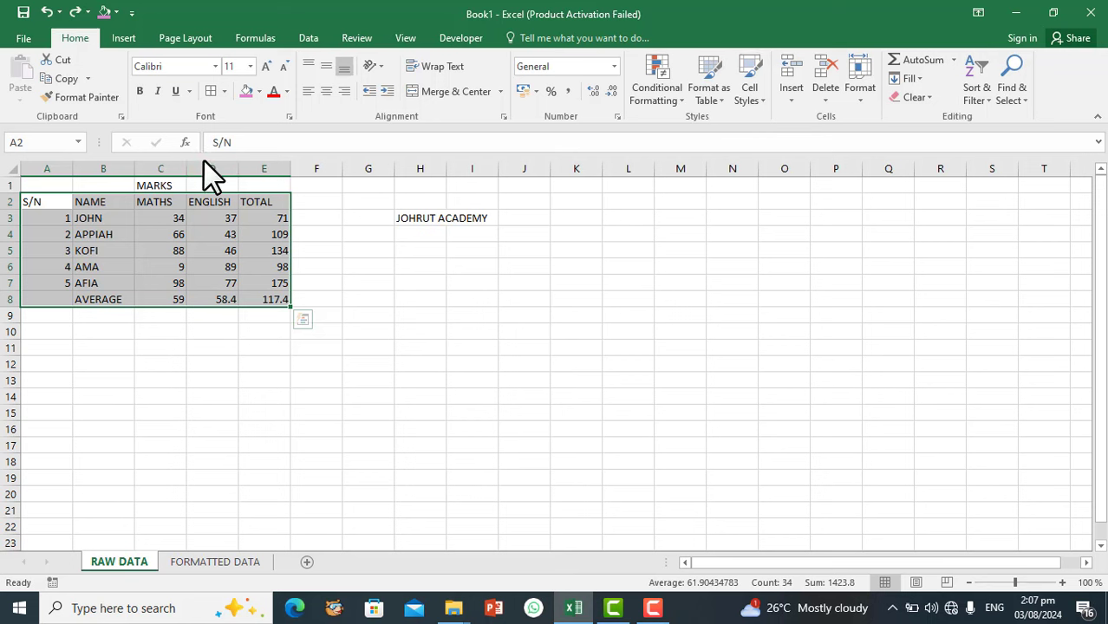
click(39, 201)
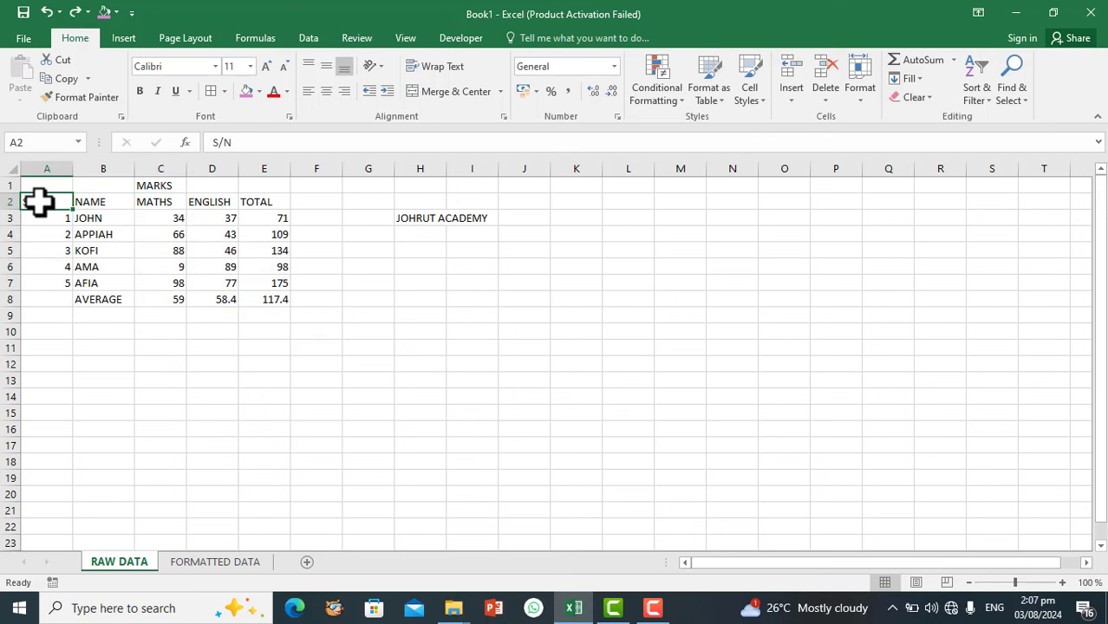
key(ctrl+a)
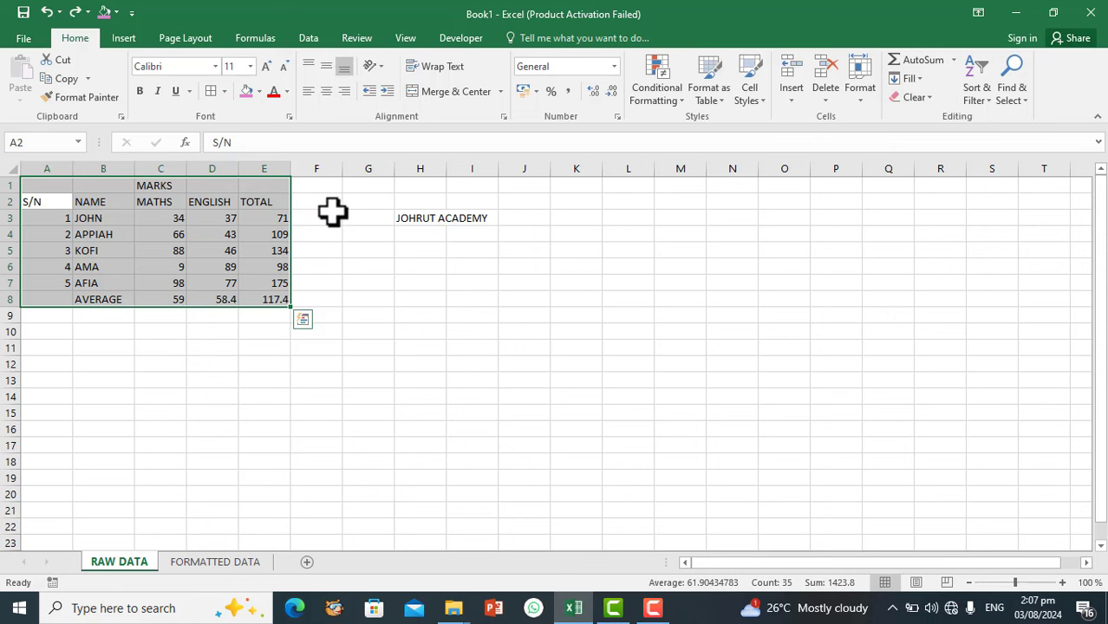
key(ctrl+a)
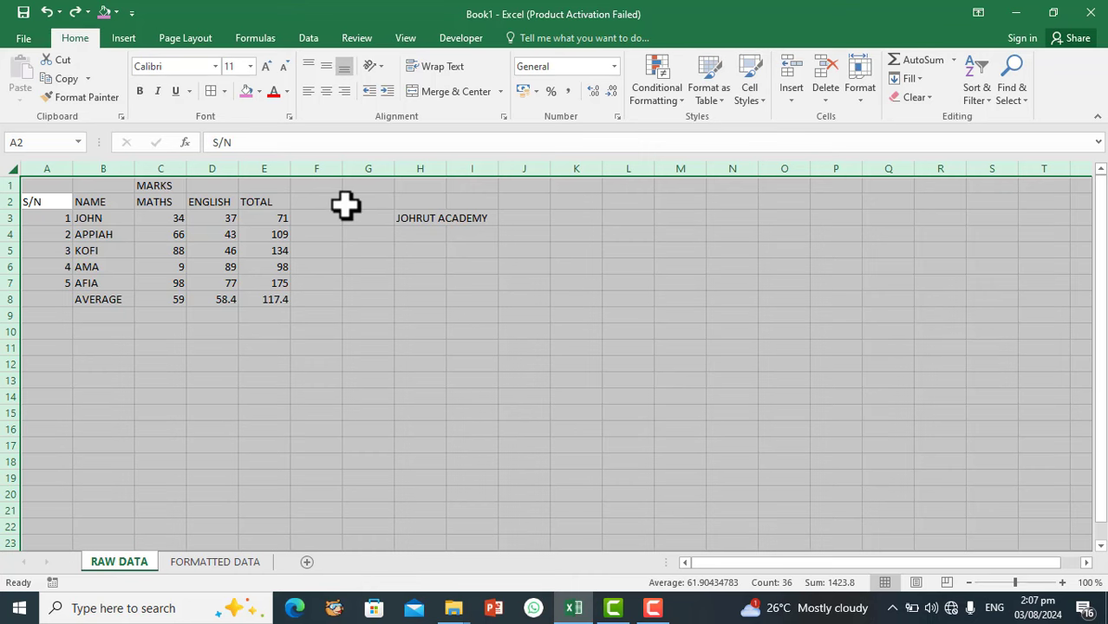
Step: Select the whole sheet starting from empty cell G7, and reduce the selection to cell G6
click(371, 276)
key(ctrl+a)
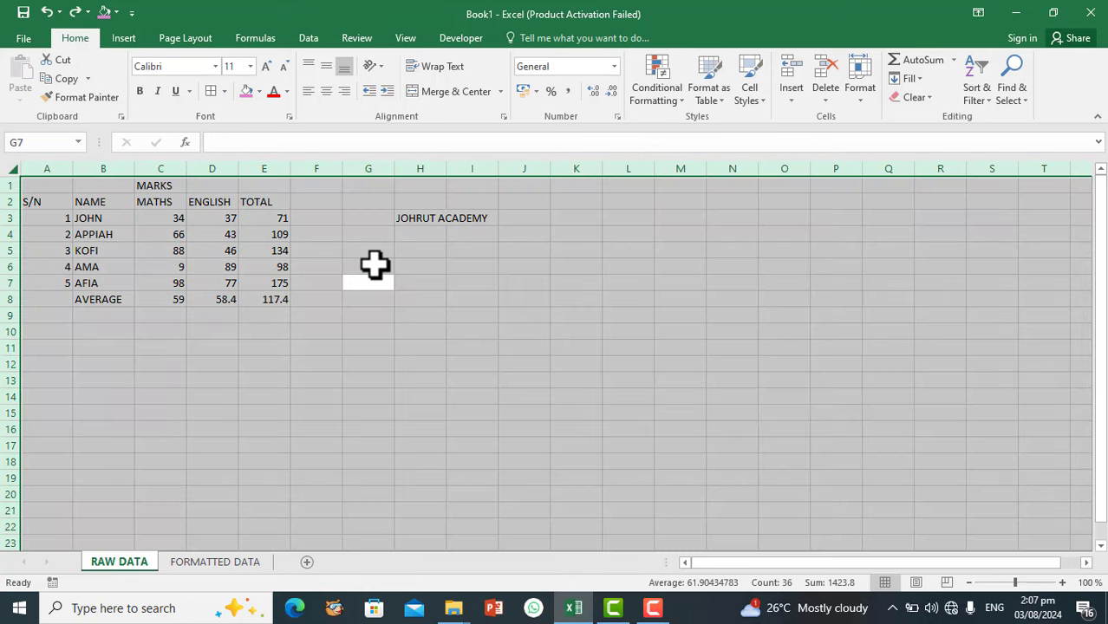
click(380, 267)
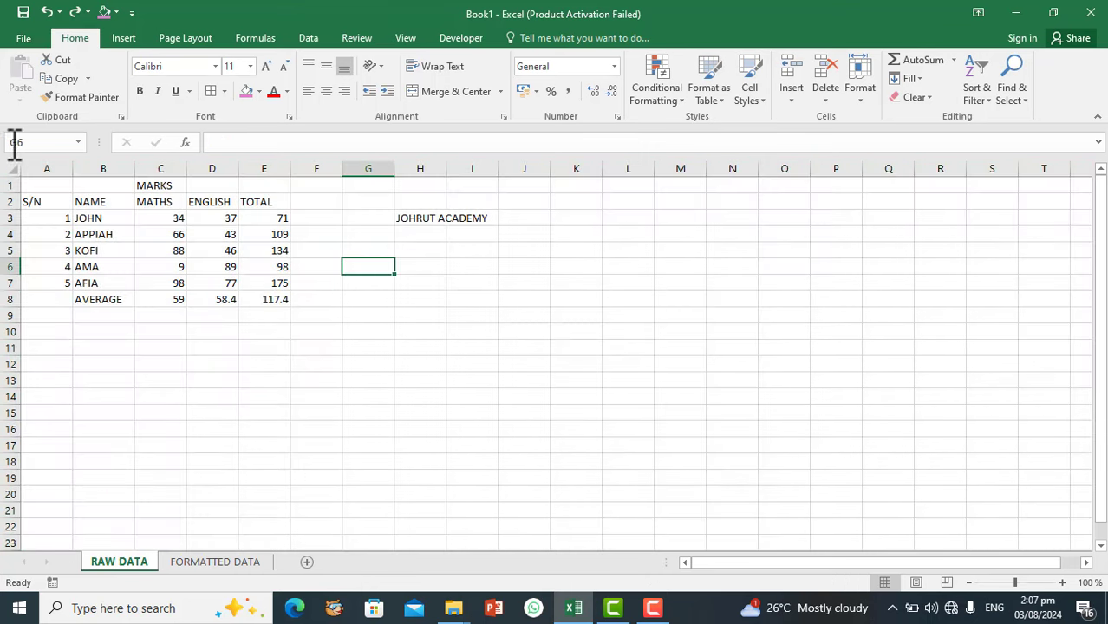
Step: Apply a bottom border to the marks table A1:E8 and deselect the table to check it
click(46, 184)
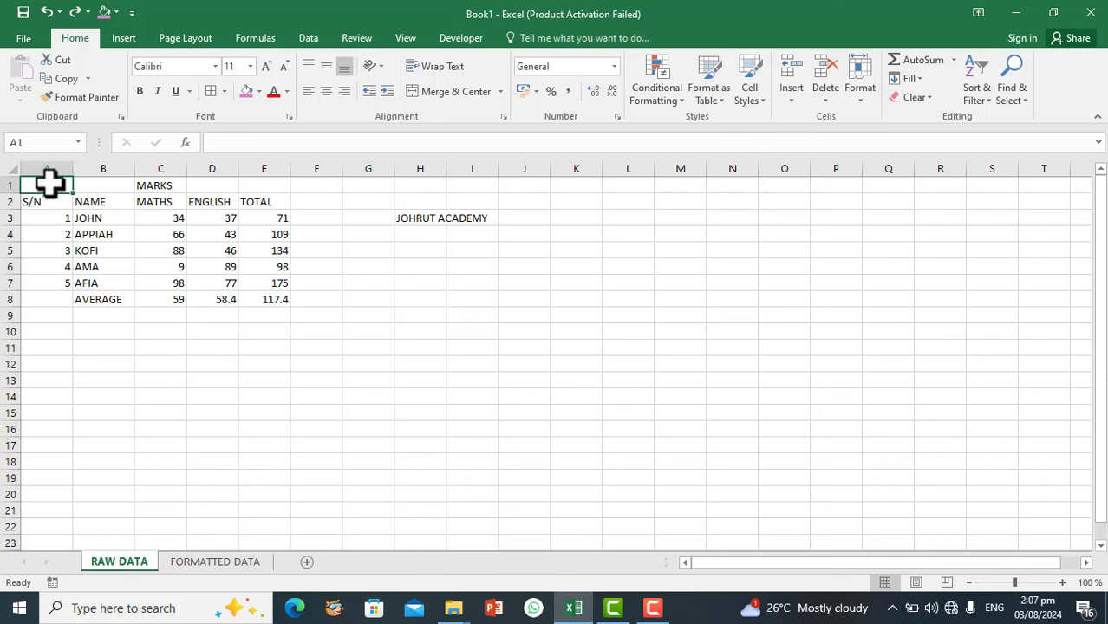
key(ctrl+a)
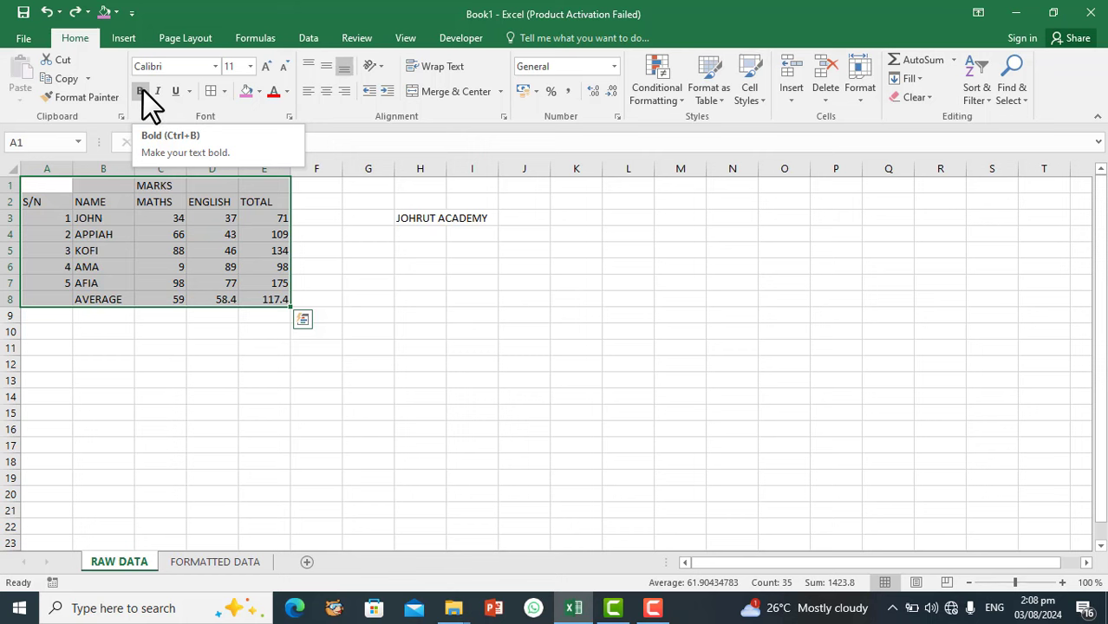
click(226, 94)
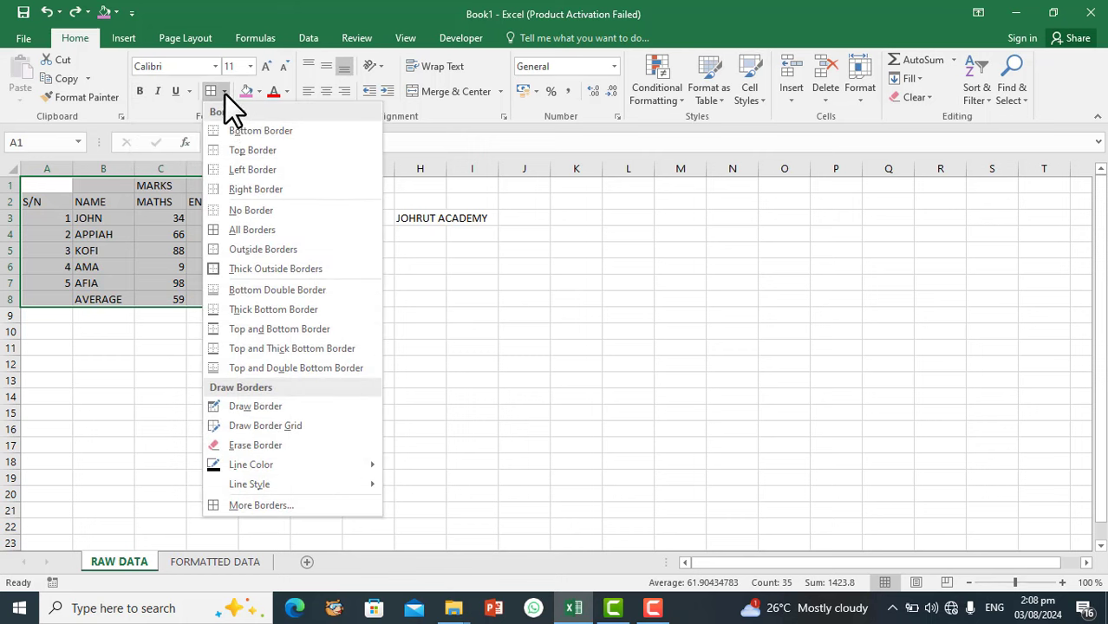
click(273, 130)
click(364, 384)
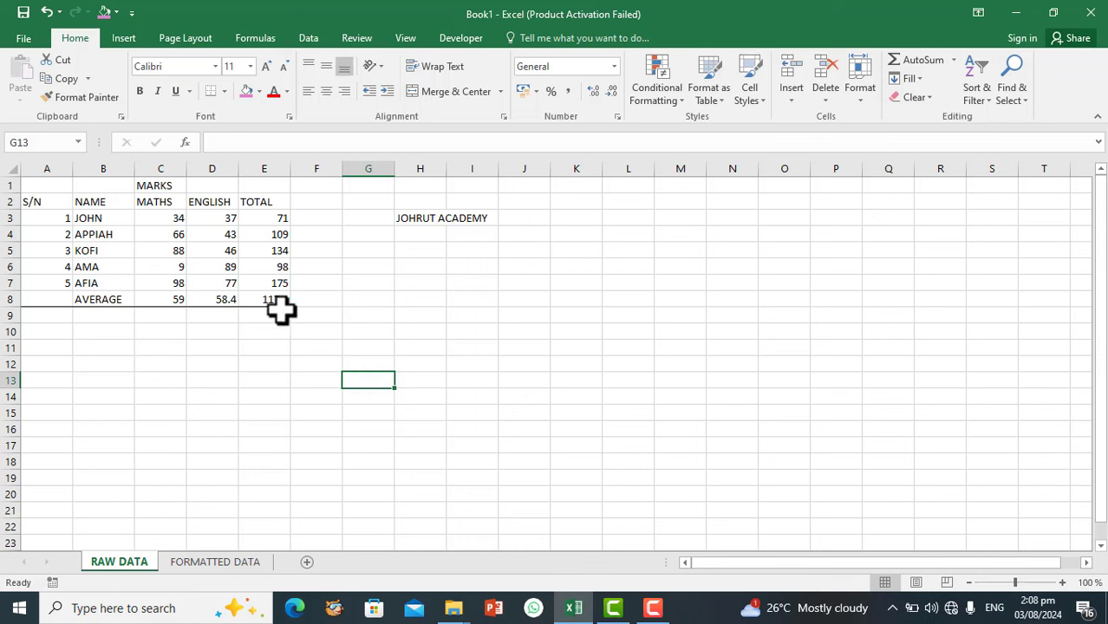
Step: Undo the bottom border of the marks table and clear the selection
key(ctrl+a)
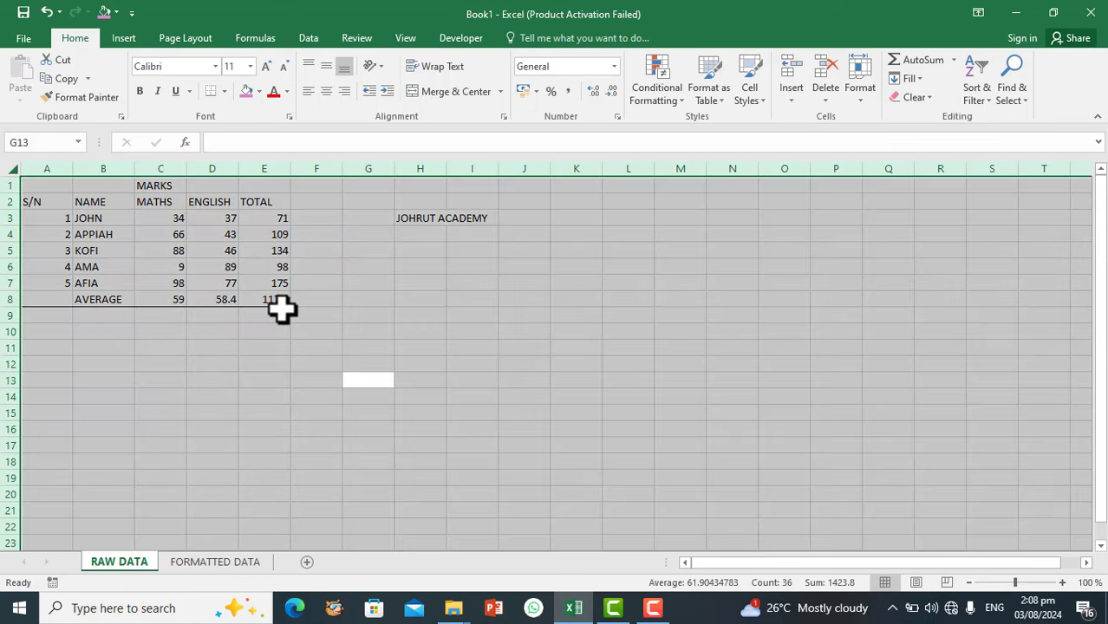
key(ctrl+z)
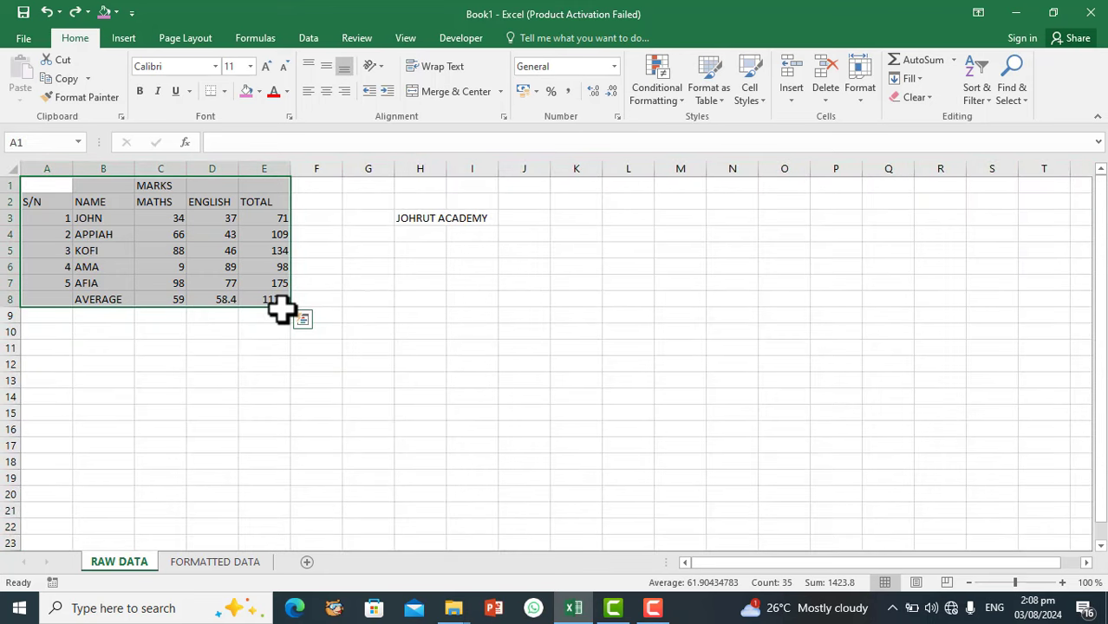
ctrl+click(295, 362)
click(334, 273)
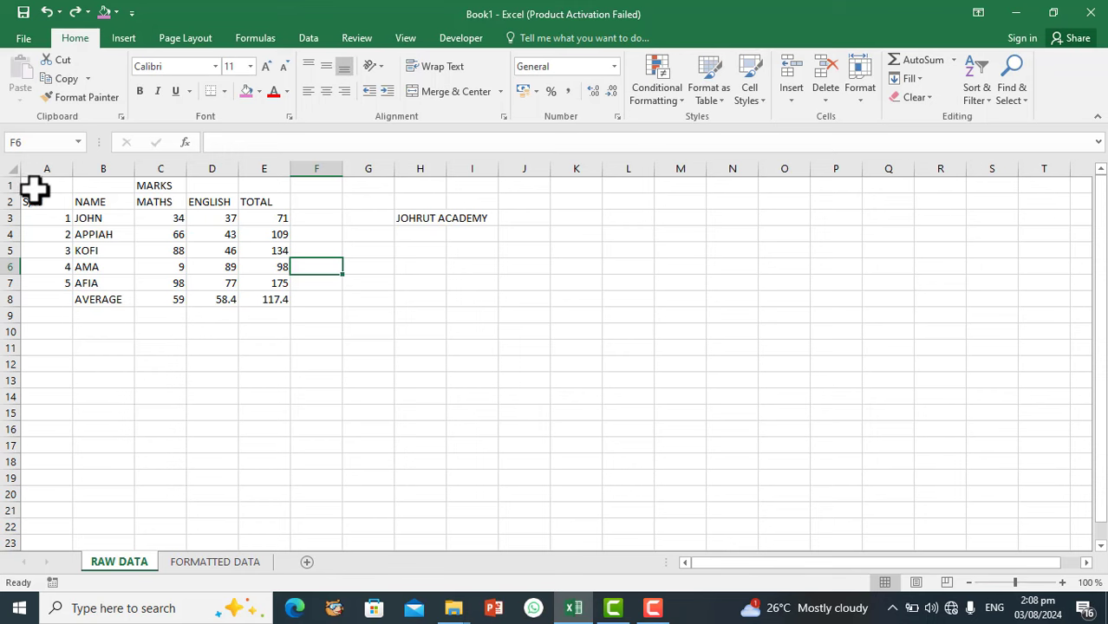
Step: Apply All Borders to the marks table A1:E8, and undo it
key(ctrl+a)
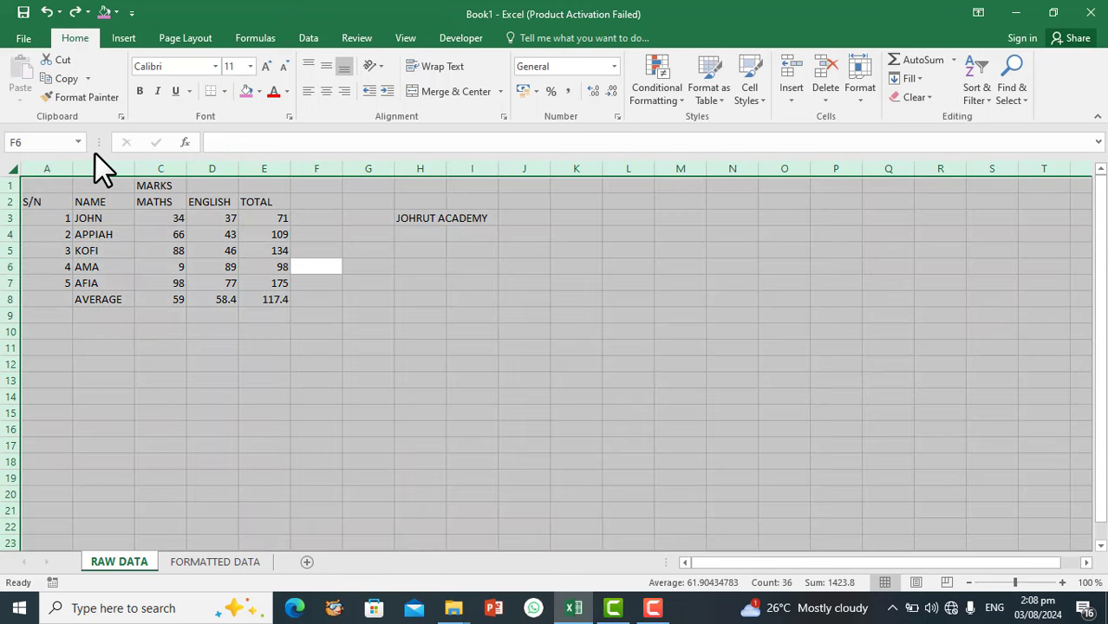
click(195, 285)
click(45, 191)
key(ctrl+a)
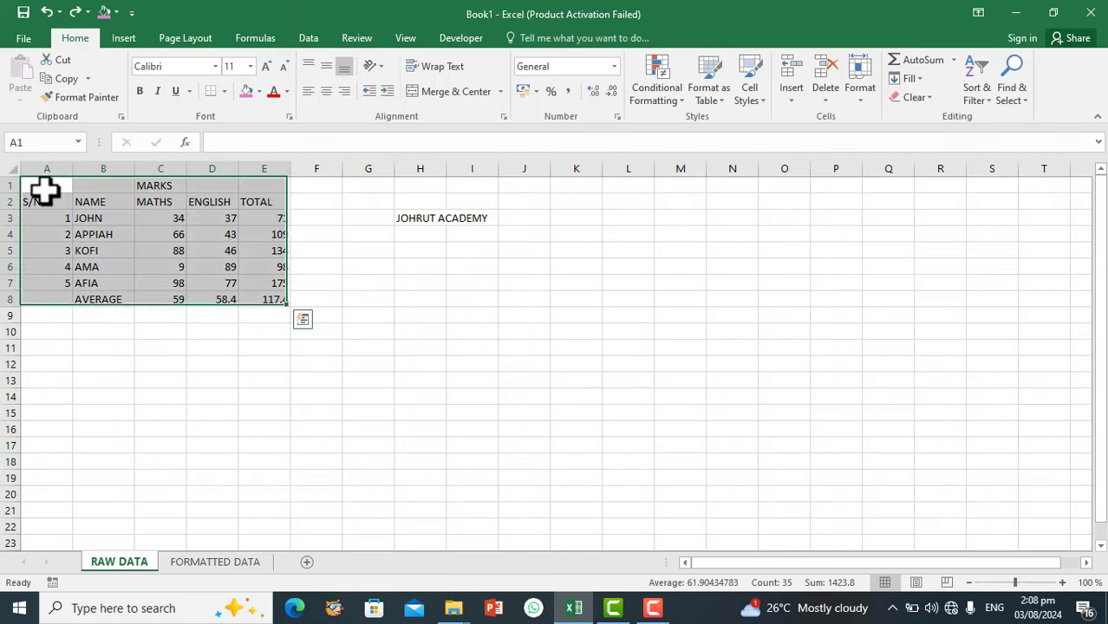
click(223, 92)
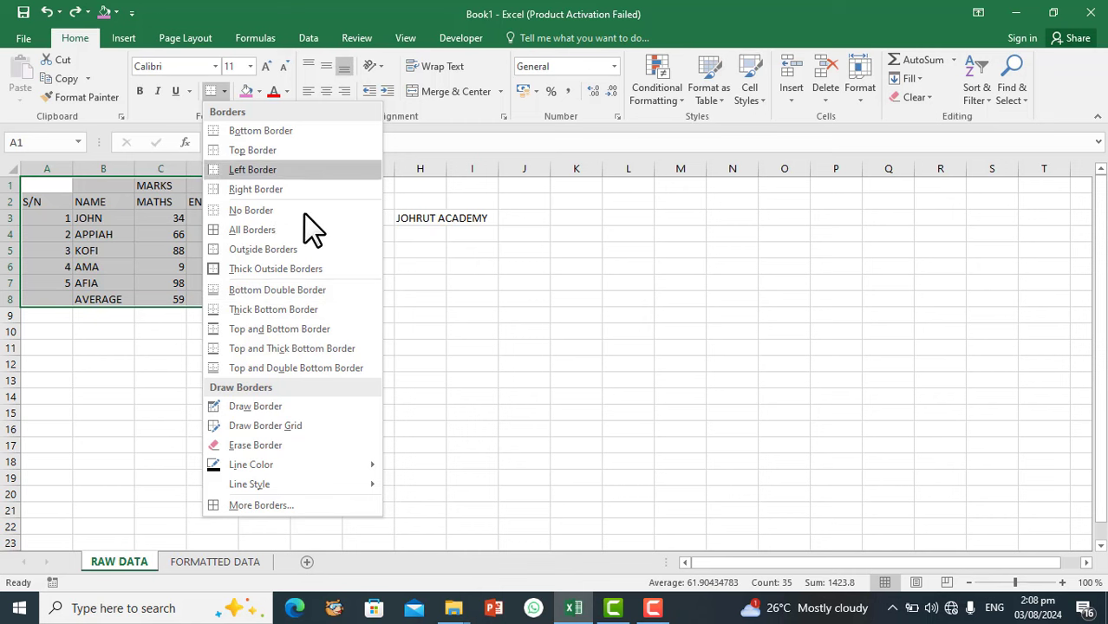
click(262, 233)
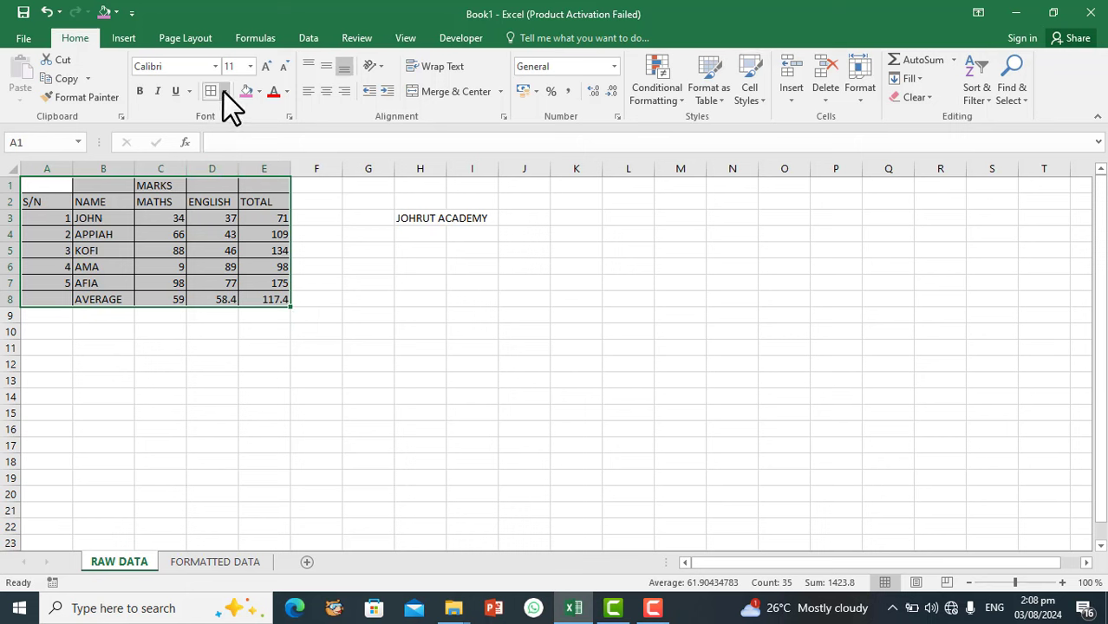
key(ctrl+z)
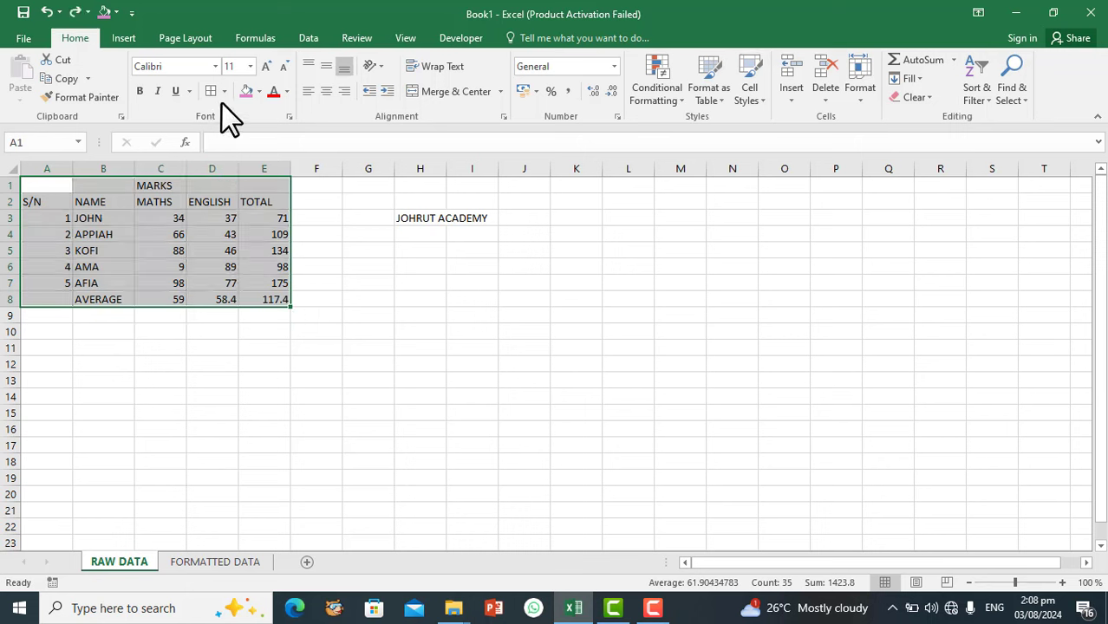
Step: Open the detailed border settings for the marks table A1:E8 and move the dialog beside the data
click(223, 92)
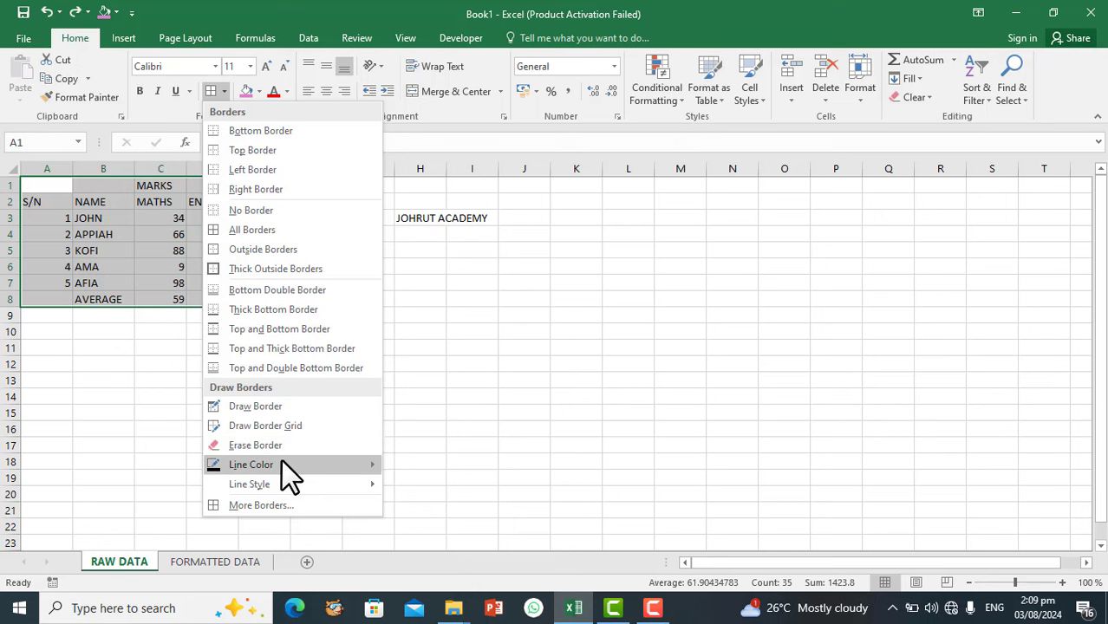
mouse_move(287, 467)
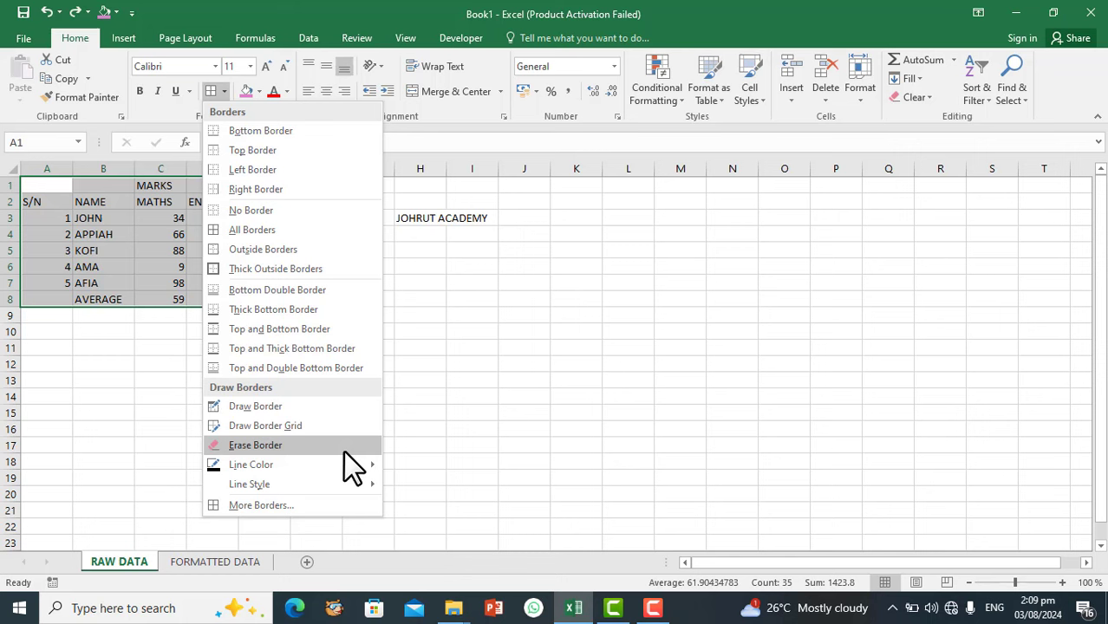
click(261, 504)
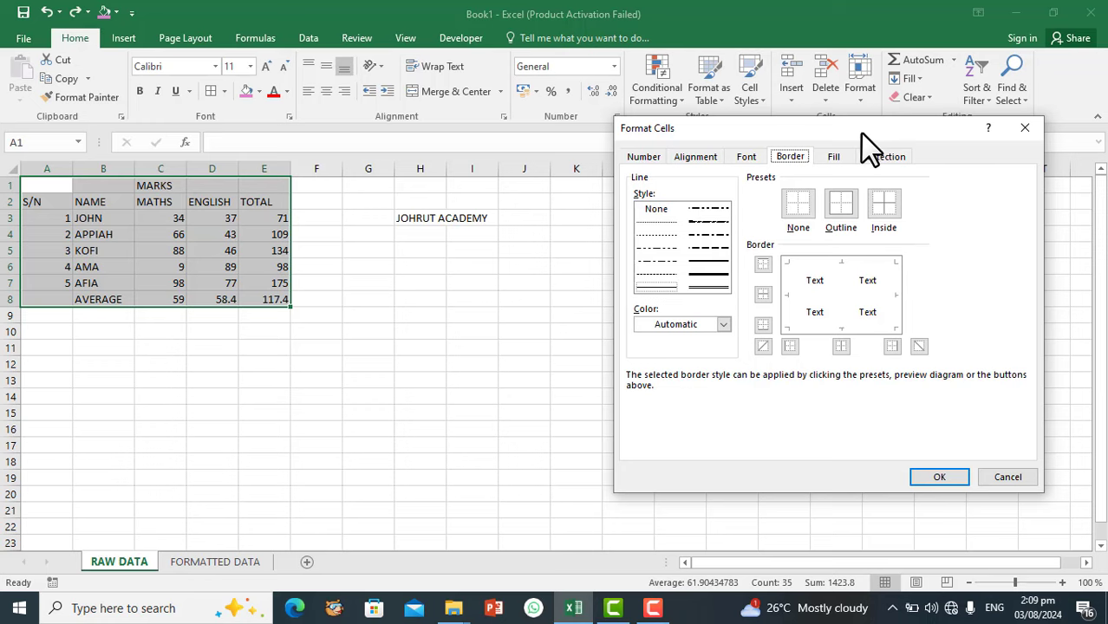
drag(860, 134, 700, 140)
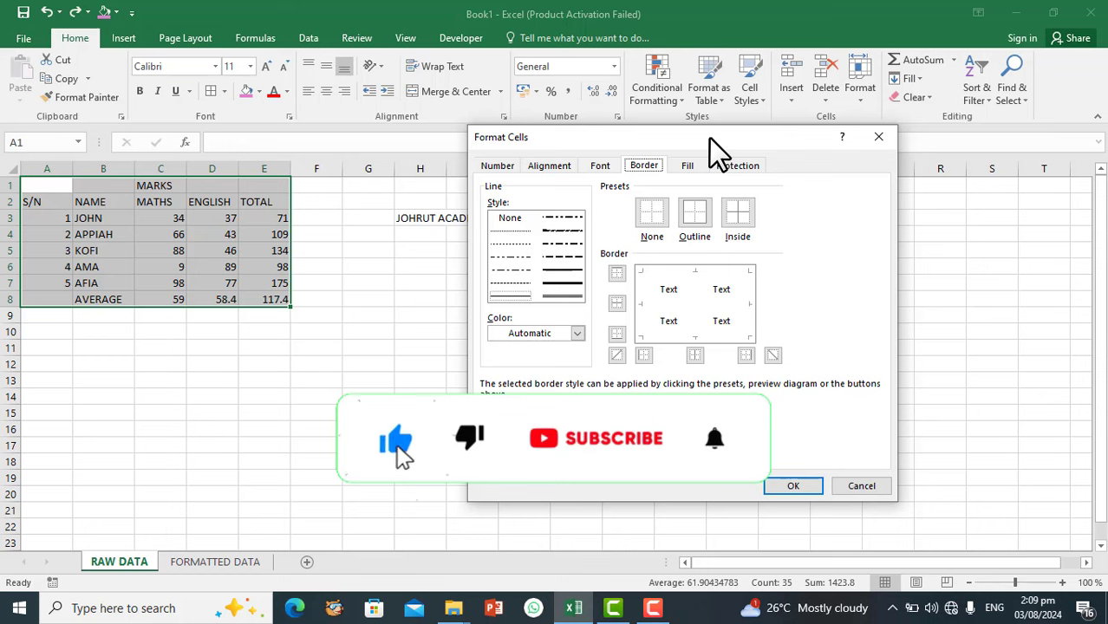
drag(688, 146, 656, 147)
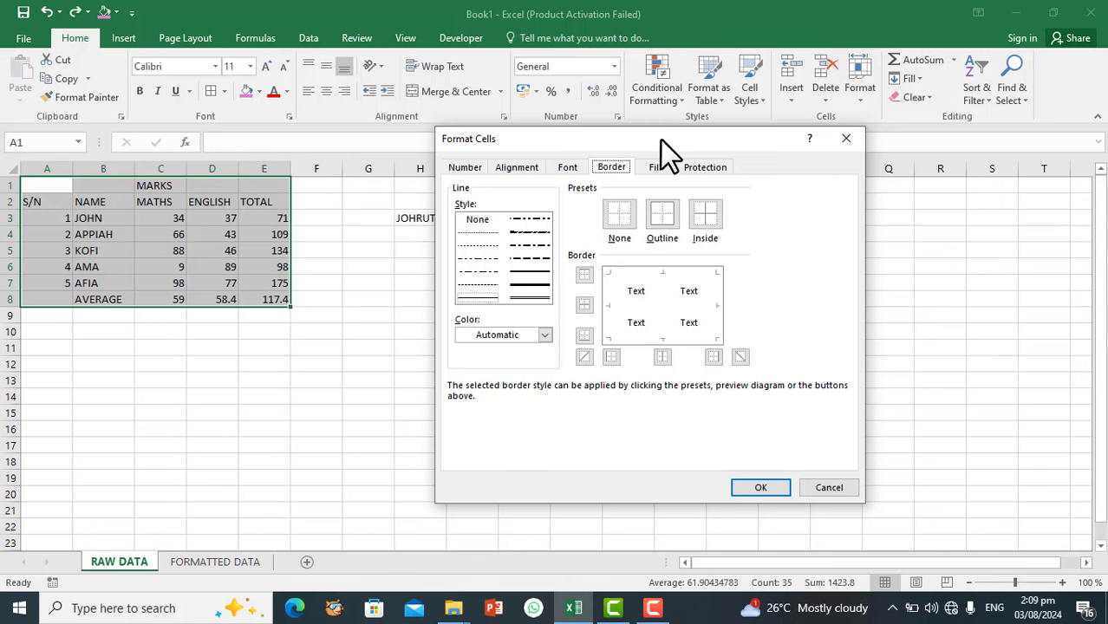
drag(659, 138, 616, 113)
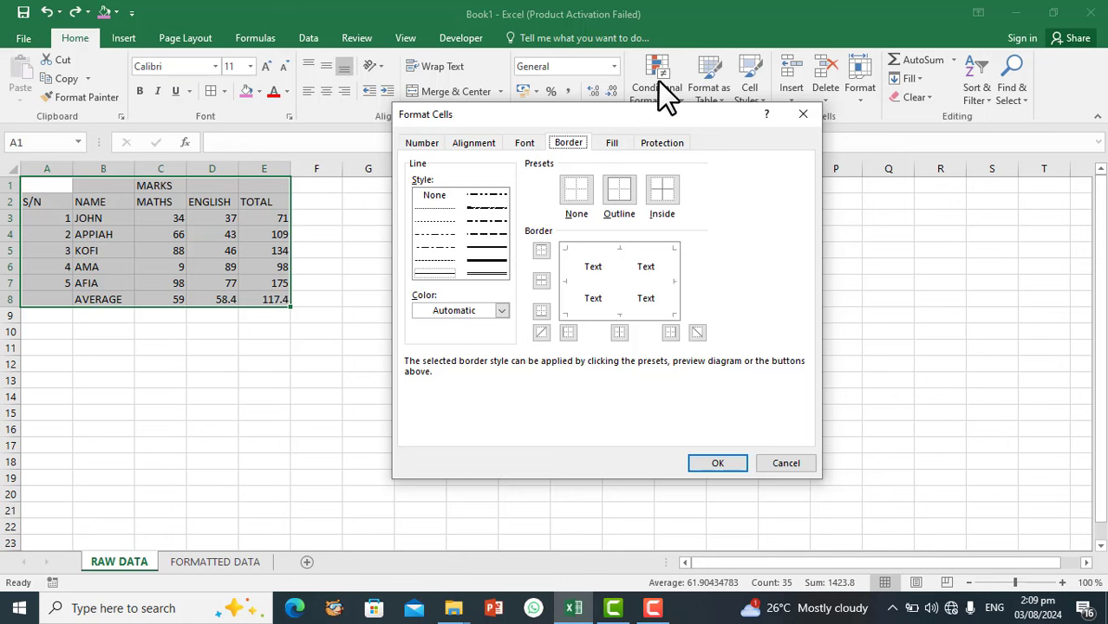
drag(666, 118, 699, 128)
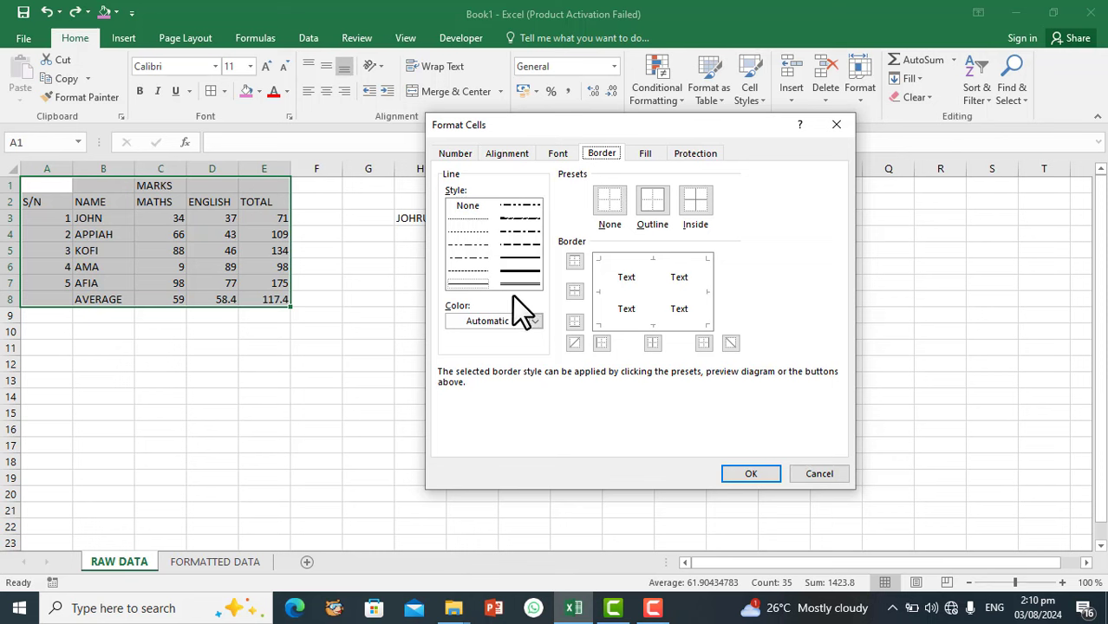
Step: Try several border line styles, ending with the thick solid line, accept the settings without placing a border, and deselect the table
click(469, 219)
click(465, 258)
click(467, 272)
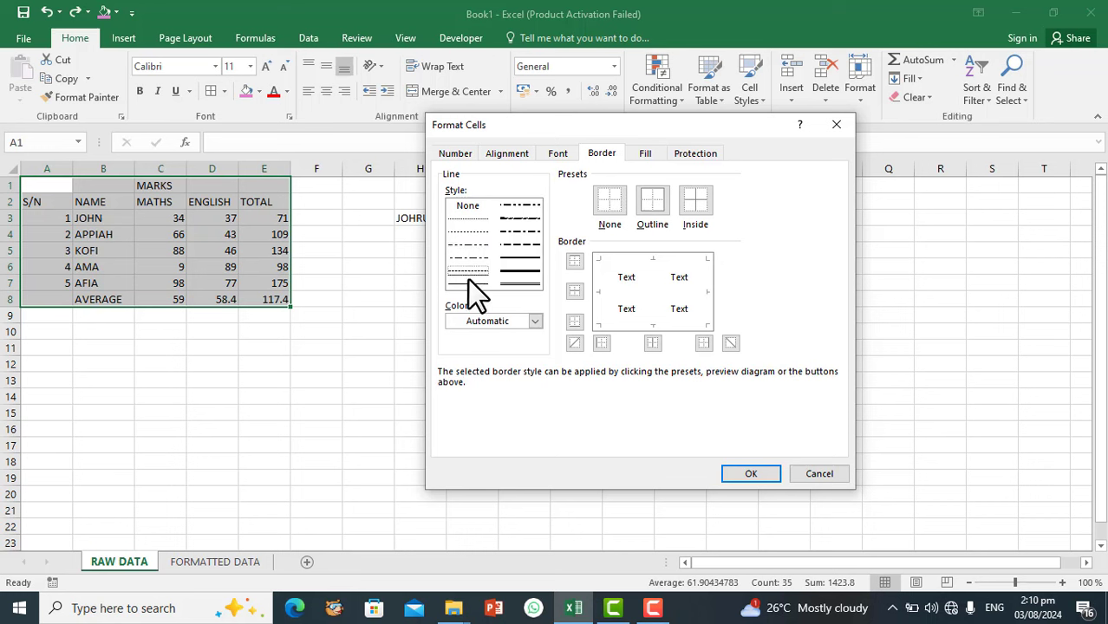
click(470, 233)
click(521, 272)
click(744, 474)
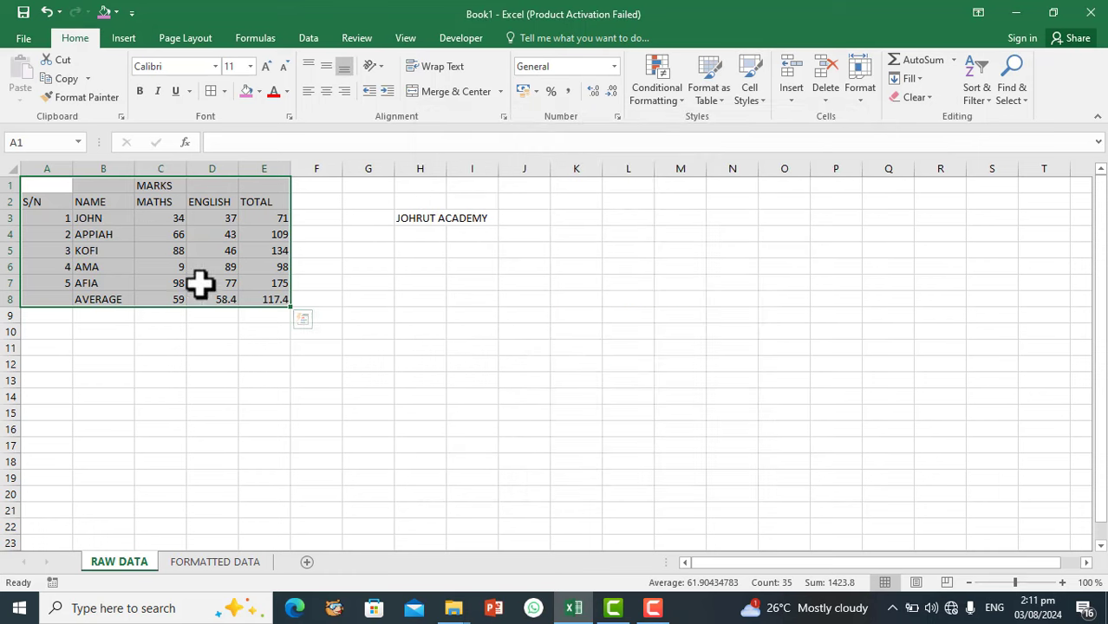
click(254, 316)
click(296, 360)
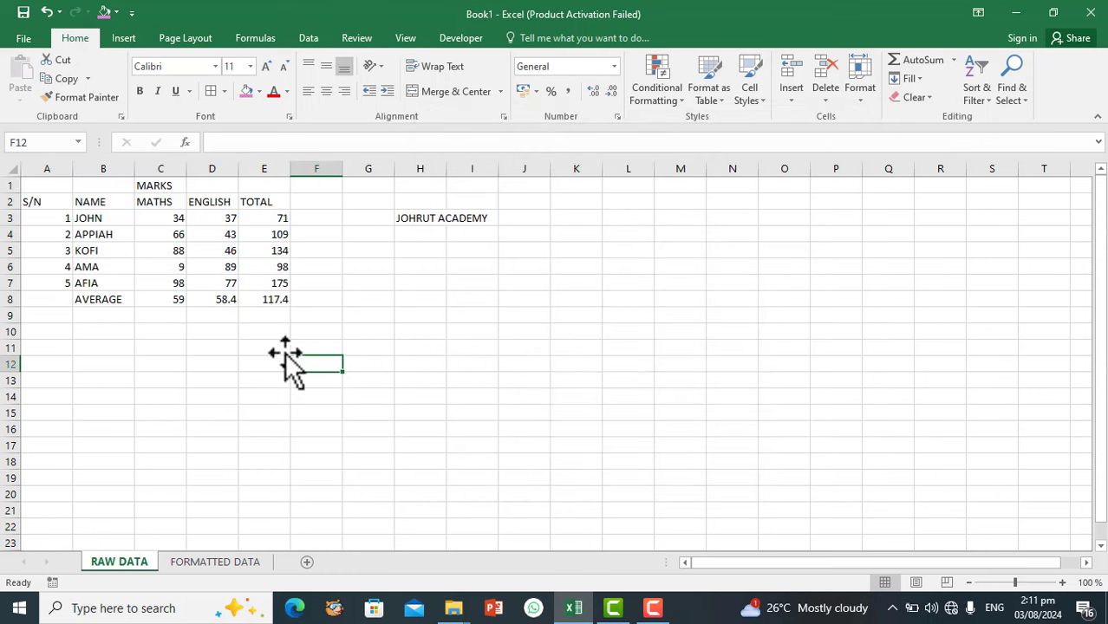
Step: Apply a thick solid outline border to the marks table A1:E8 through the Format Cells dialog
click(34, 183)
key(ctrl+a)
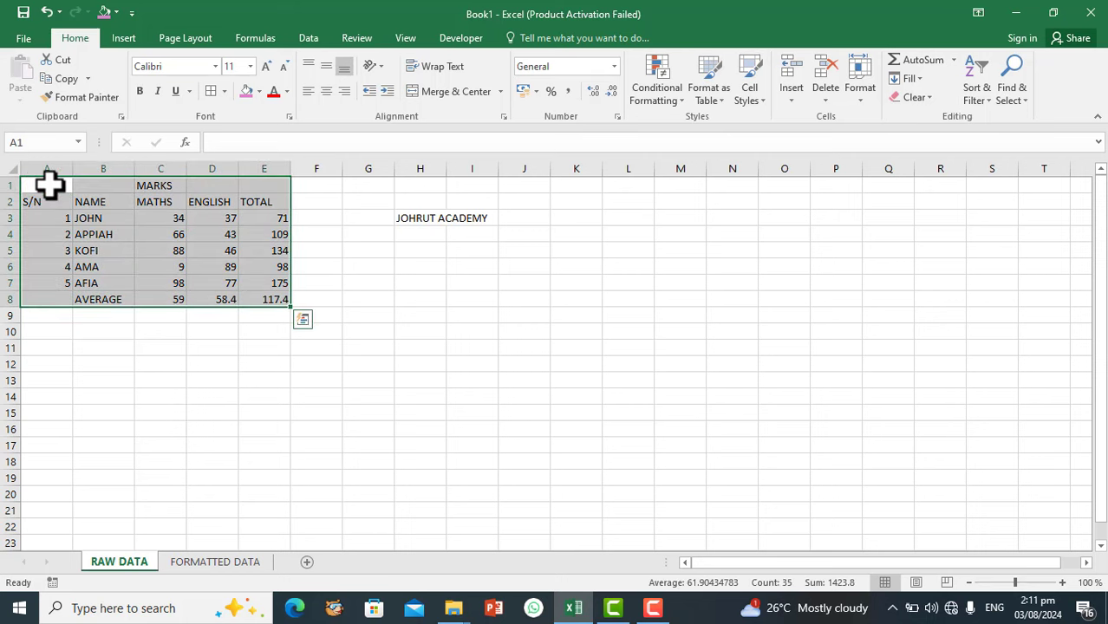
key(ctrl+1)
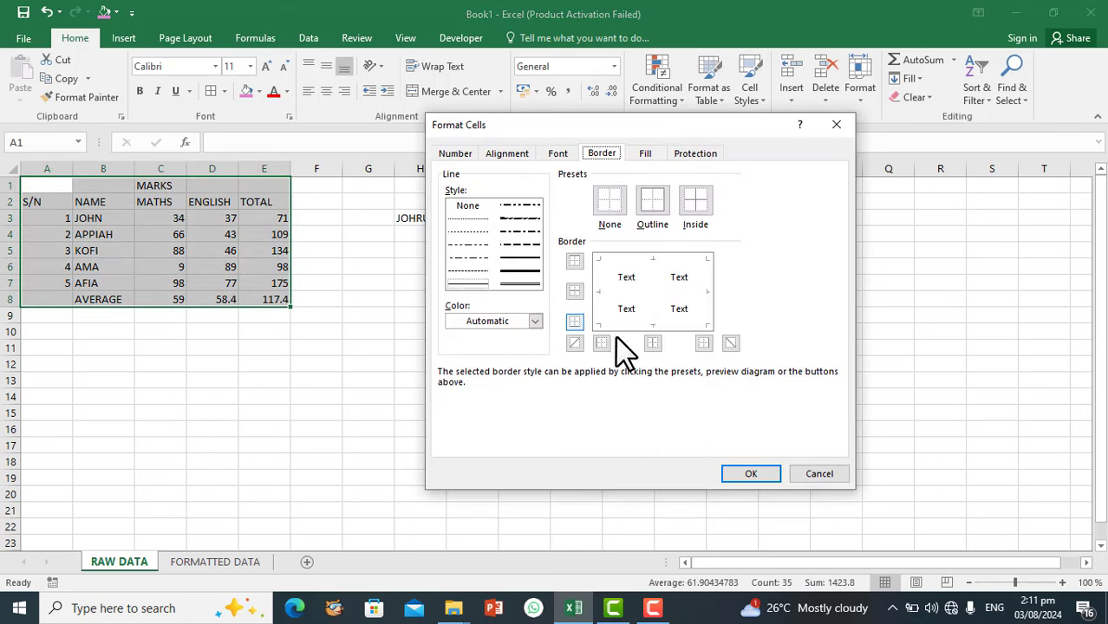
click(522, 273)
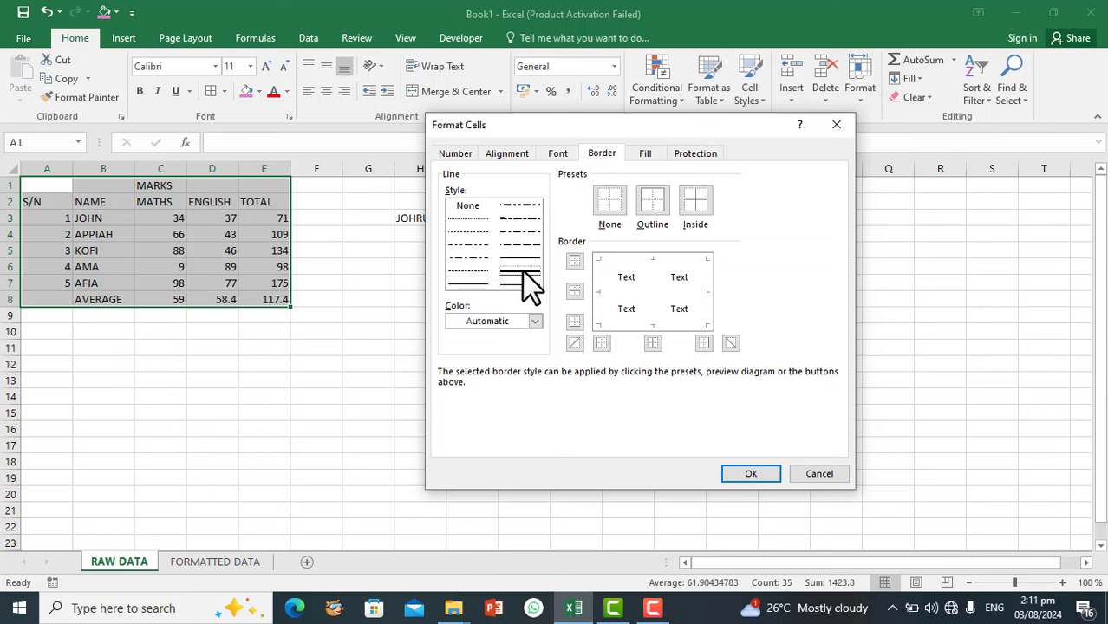
click(652, 203)
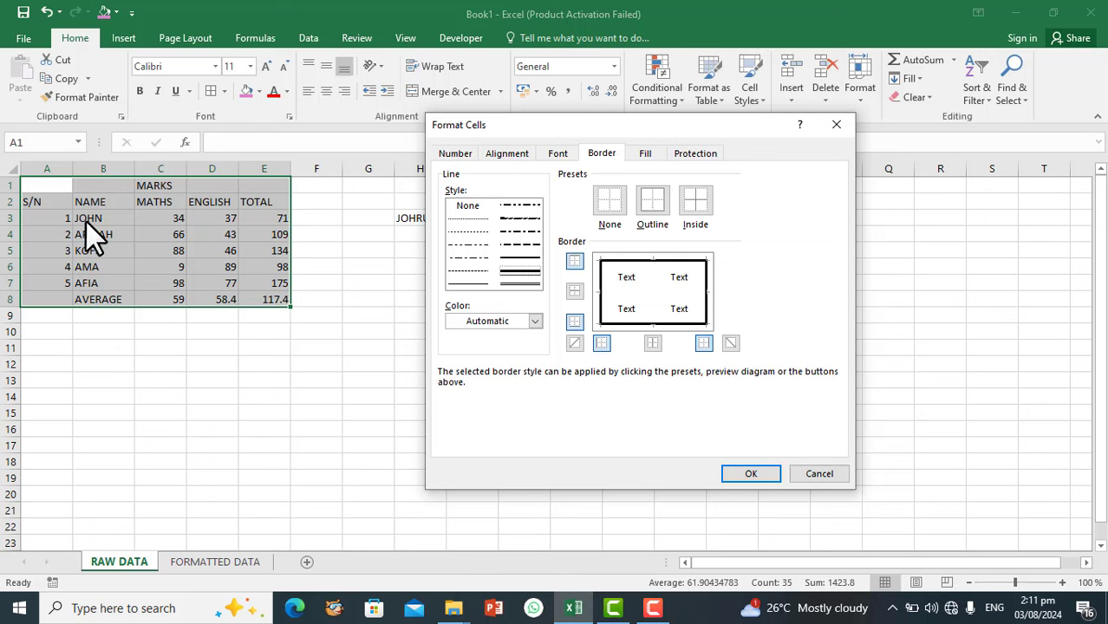
click(751, 474)
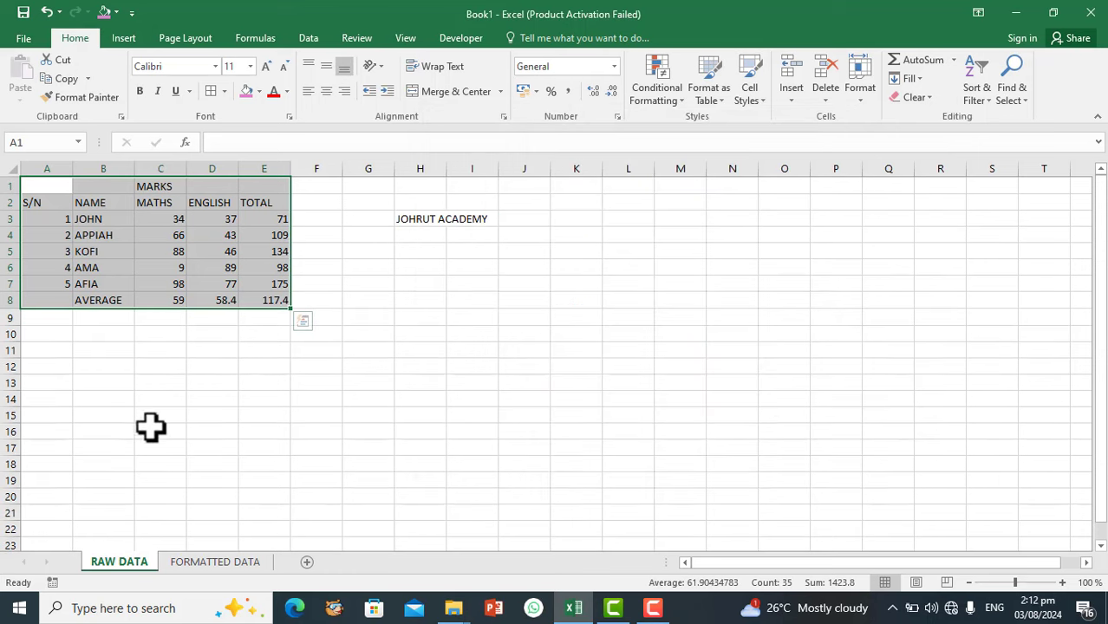
click(196, 369)
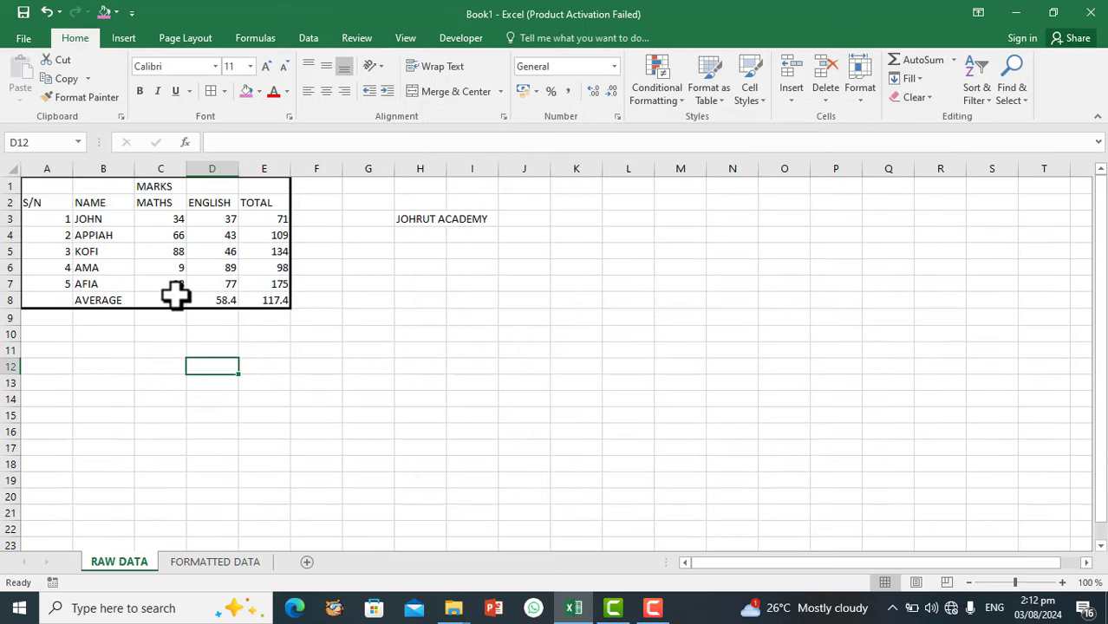
Step: Add thick inside borders to the marks table A1:E8 and remove its outline border
click(38, 187)
key(ctrl+a)
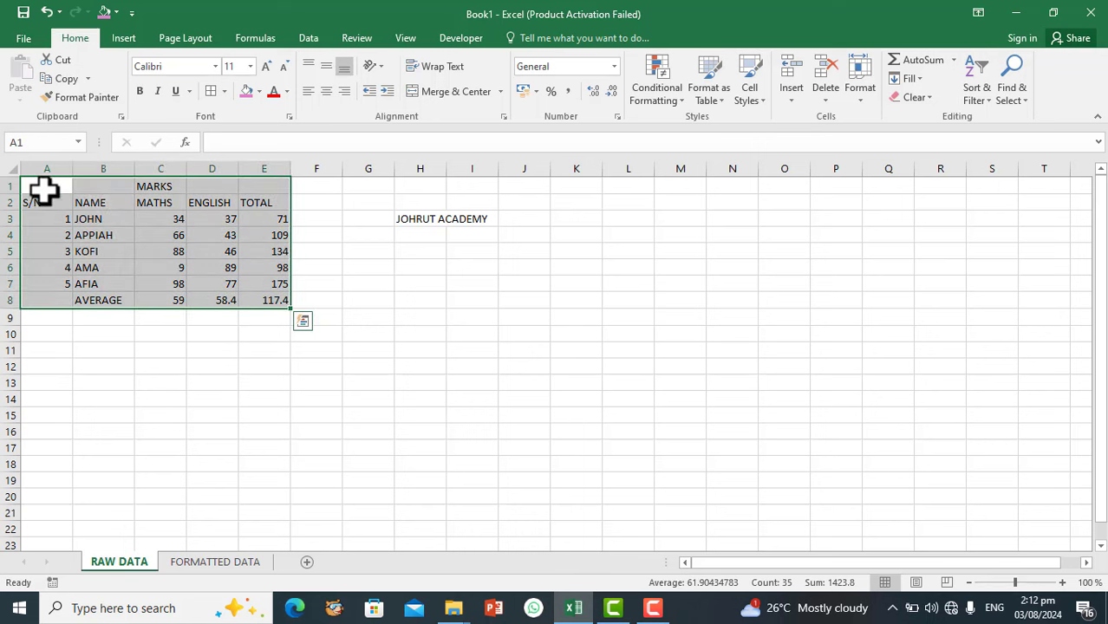
click(291, 115)
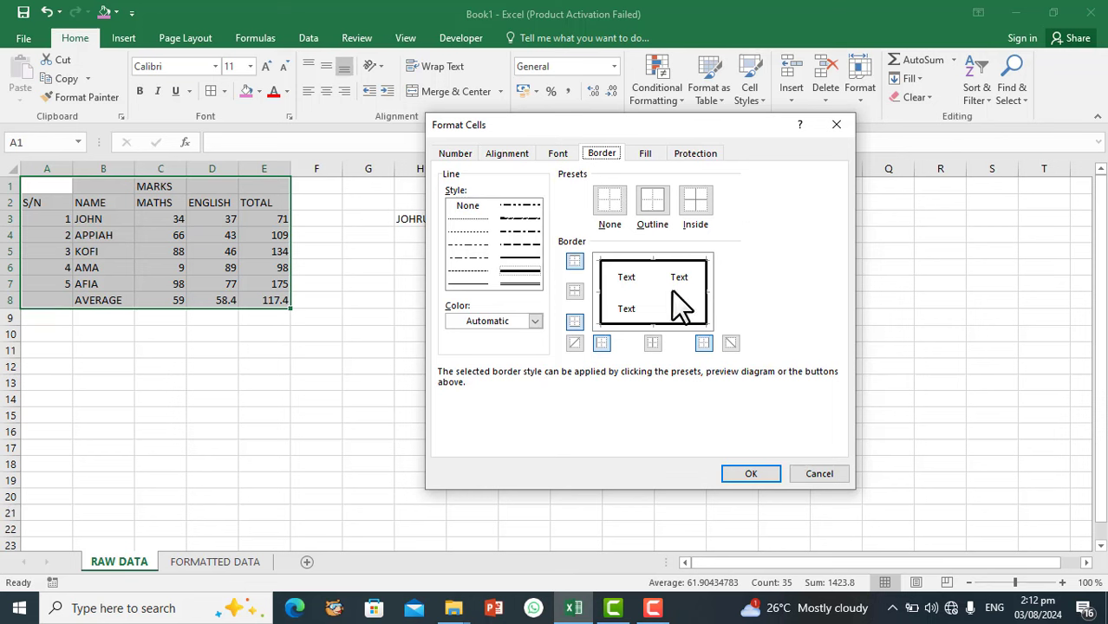
click(696, 208)
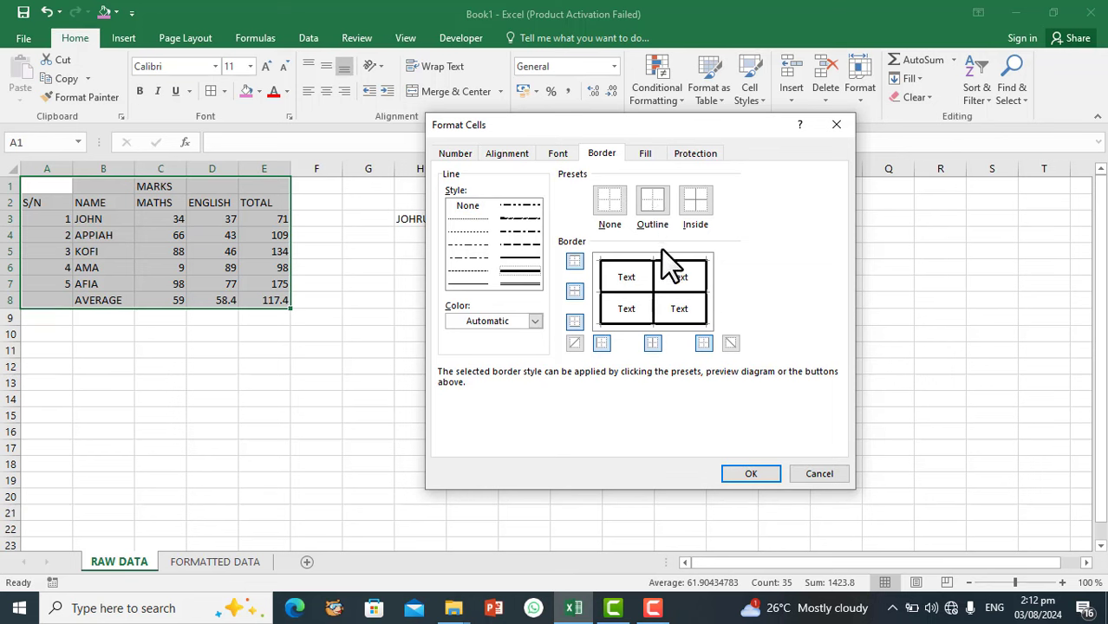
click(655, 199)
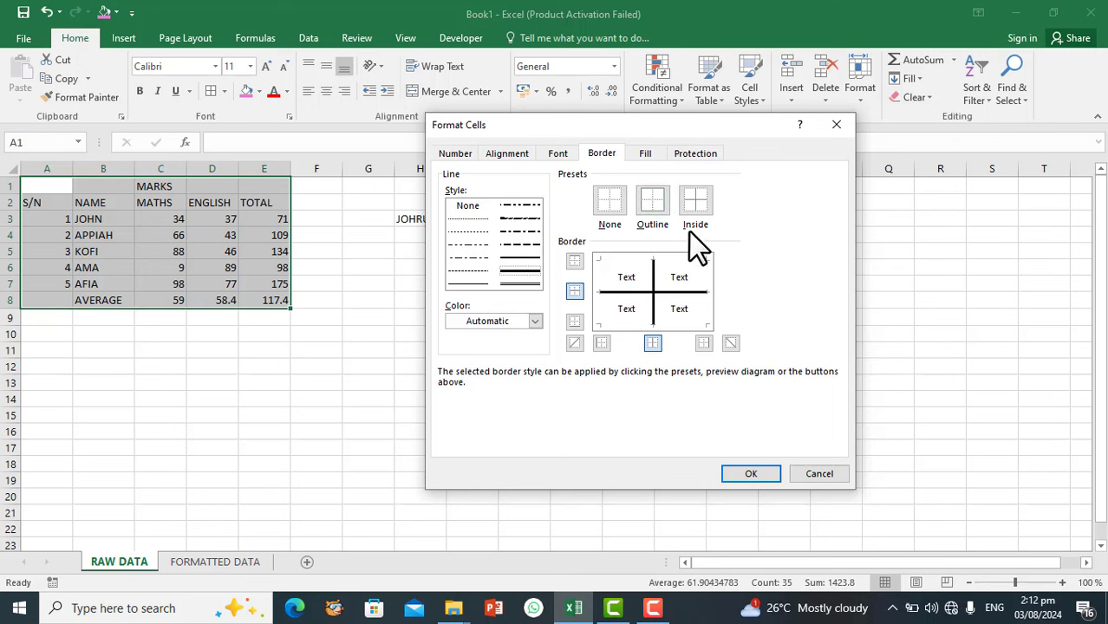
click(750, 474)
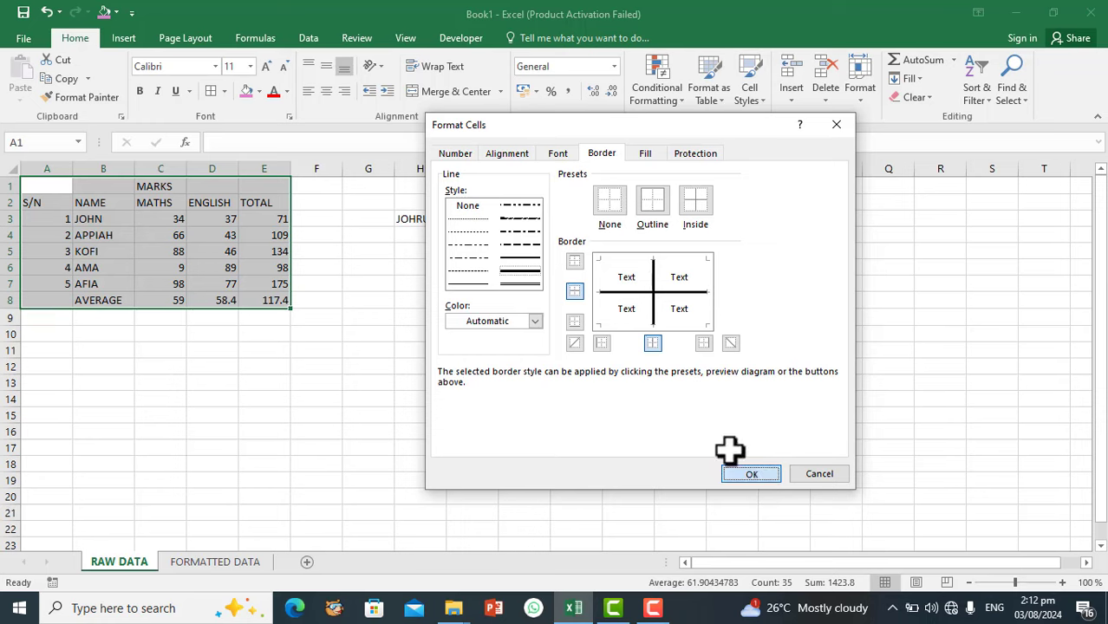
Step: Deselect the marks table and undo its thick inside borders
click(332, 329)
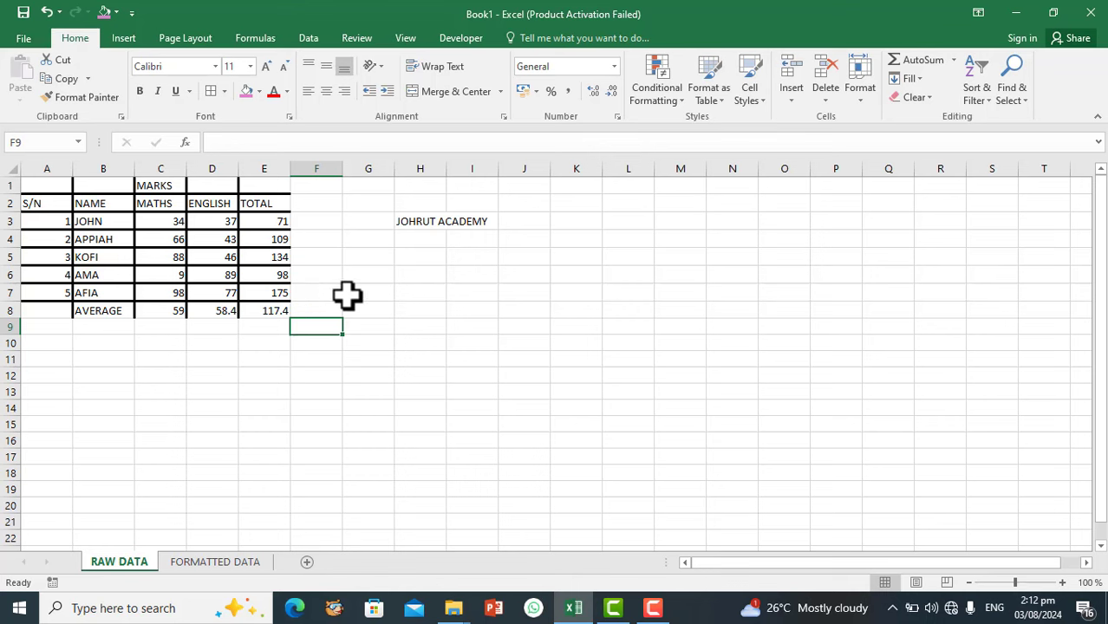
key(ctrl+a)
click(212, 270)
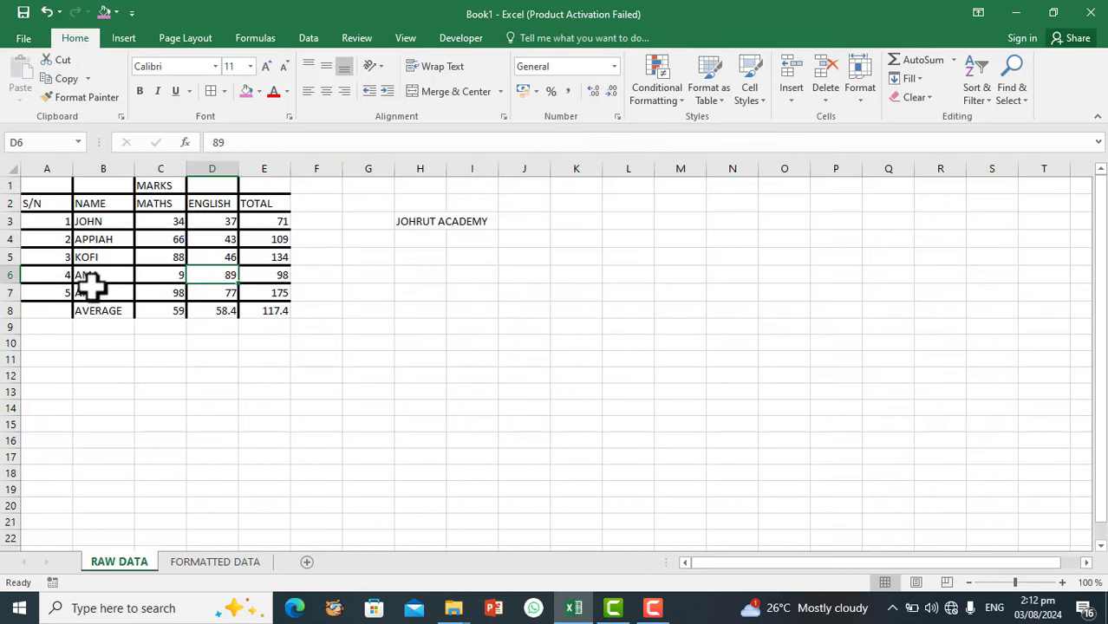
key(ctrl+z)
Step: Reopen the detailed border settings for A1:E8 and try toggling the middle, bottom and top horizontal borders individually
click(35, 184)
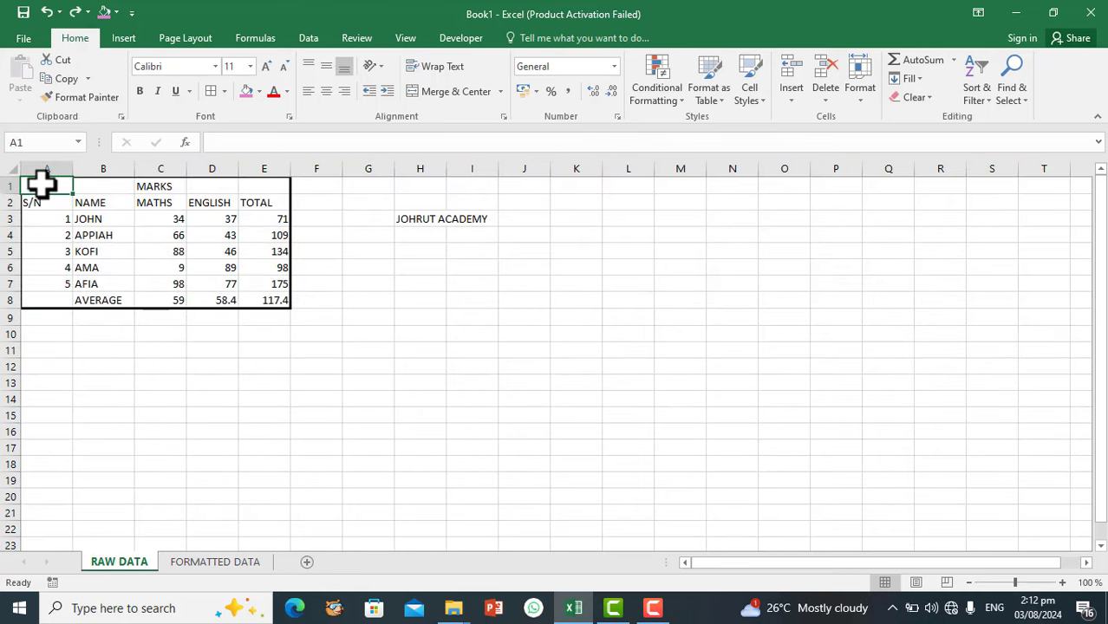
key(ctrl+a)
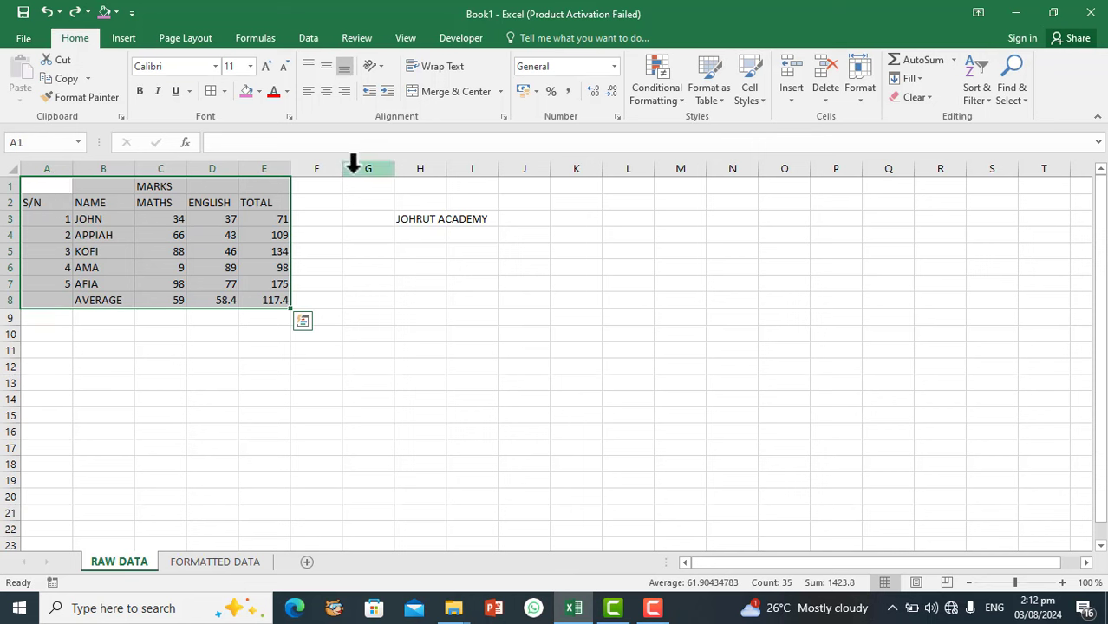
key(ctrl+1)
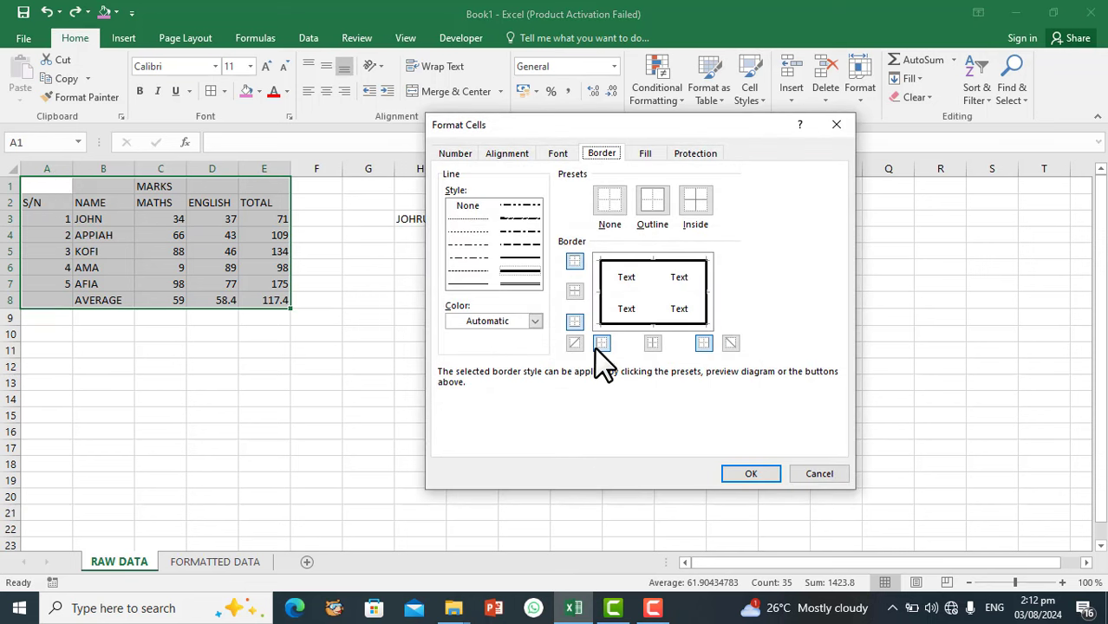
click(577, 291)
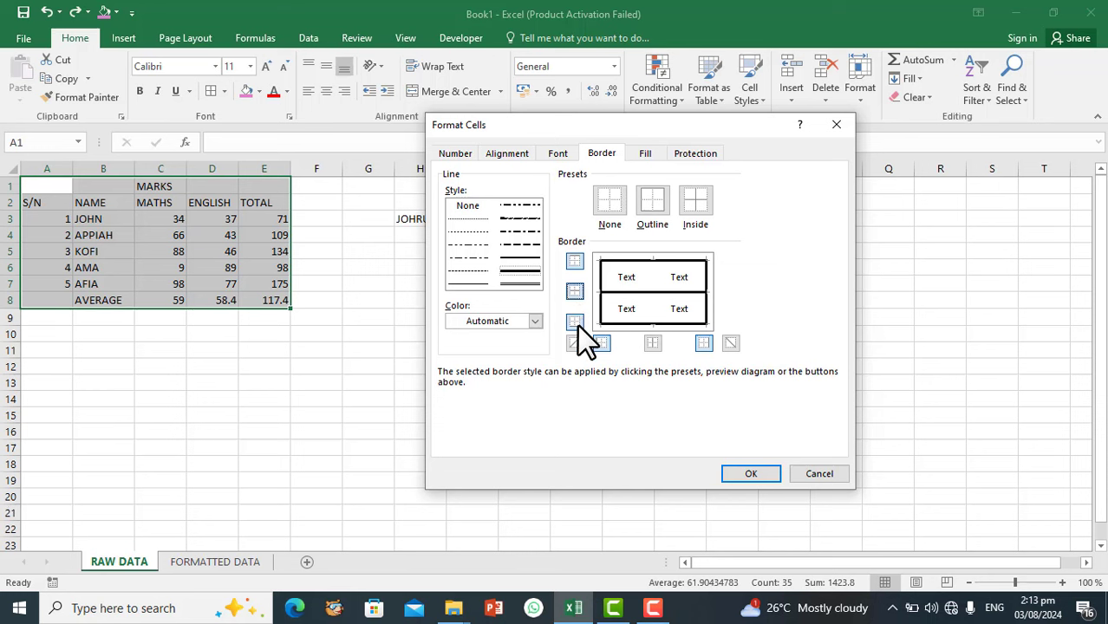
click(575, 320)
click(575, 261)
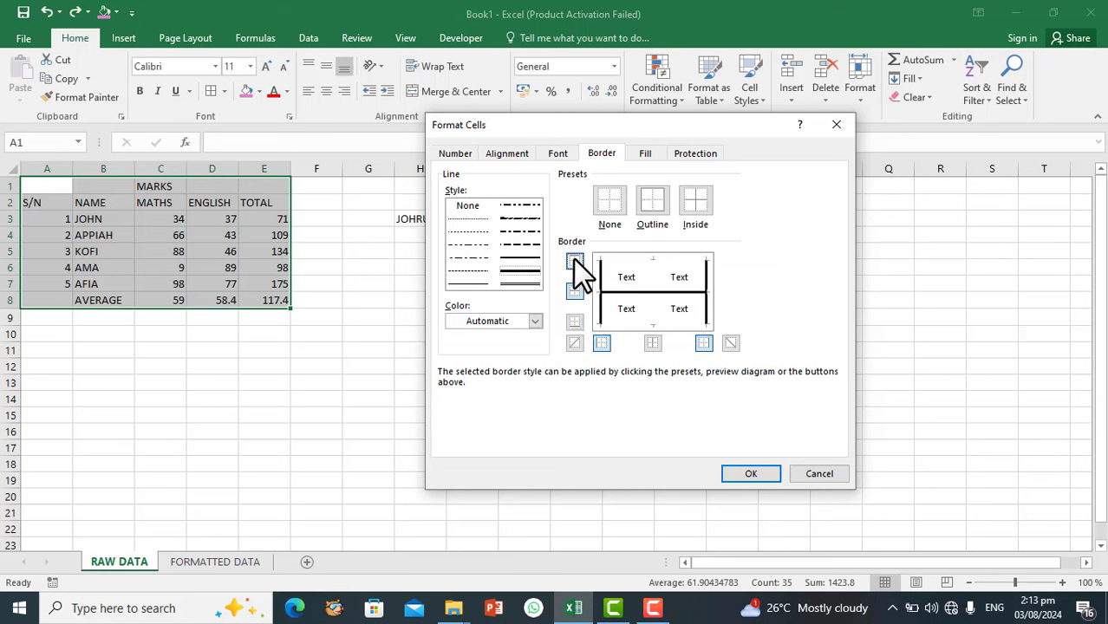
click(575, 261)
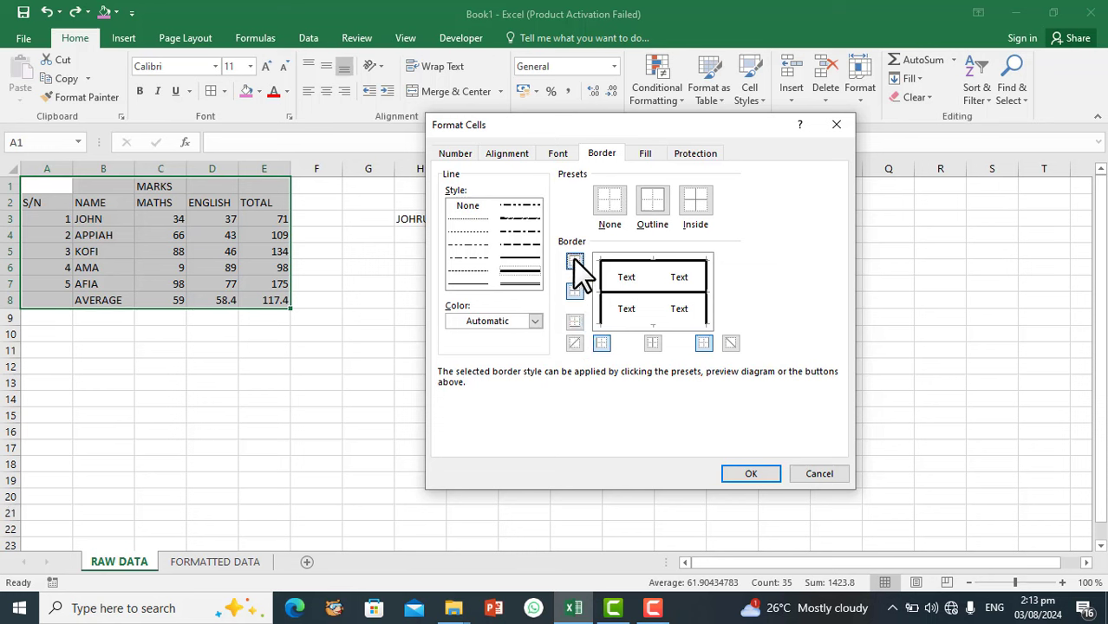
click(576, 320)
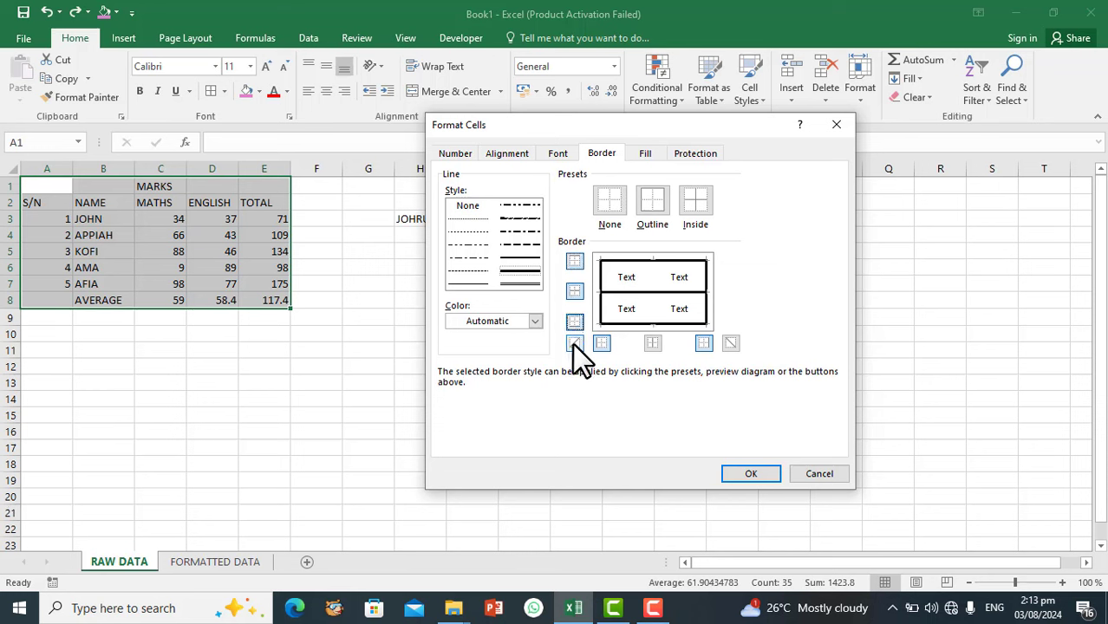
Step: Try diagonal and vertical borders on the marks table, clear them all with the None preset, and cancel the border settings
click(574, 344)
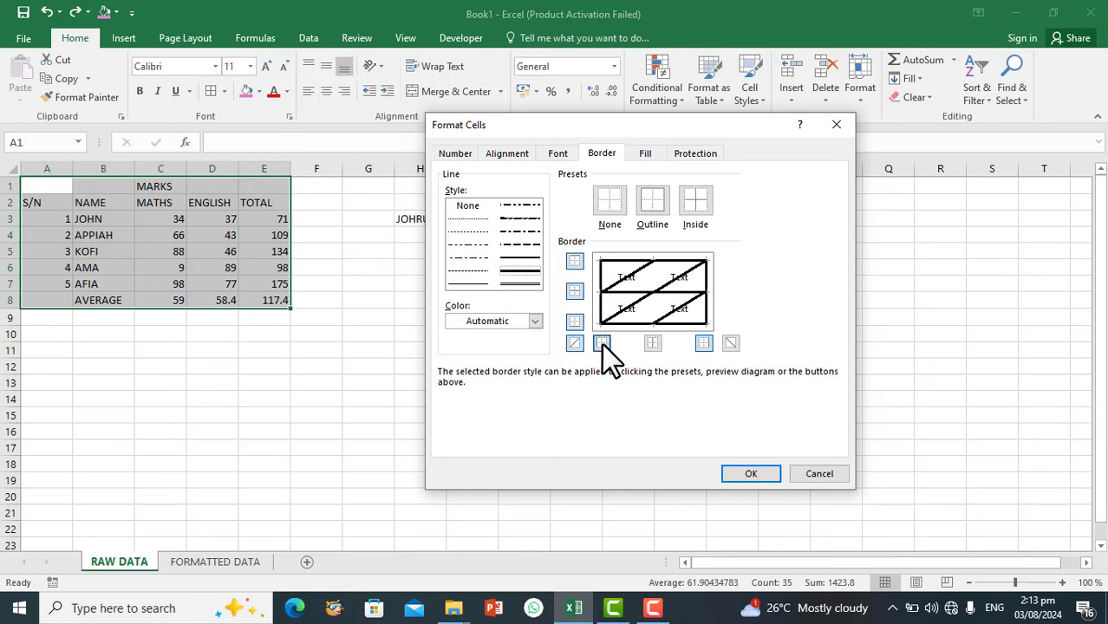
click(602, 343)
click(653, 343)
click(706, 342)
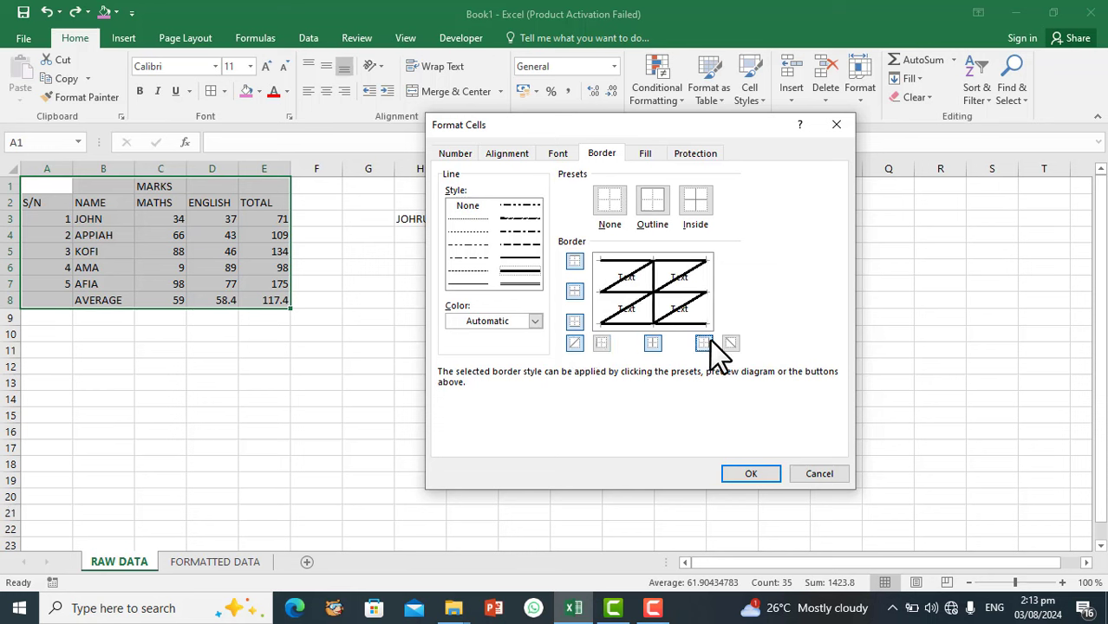
click(605, 202)
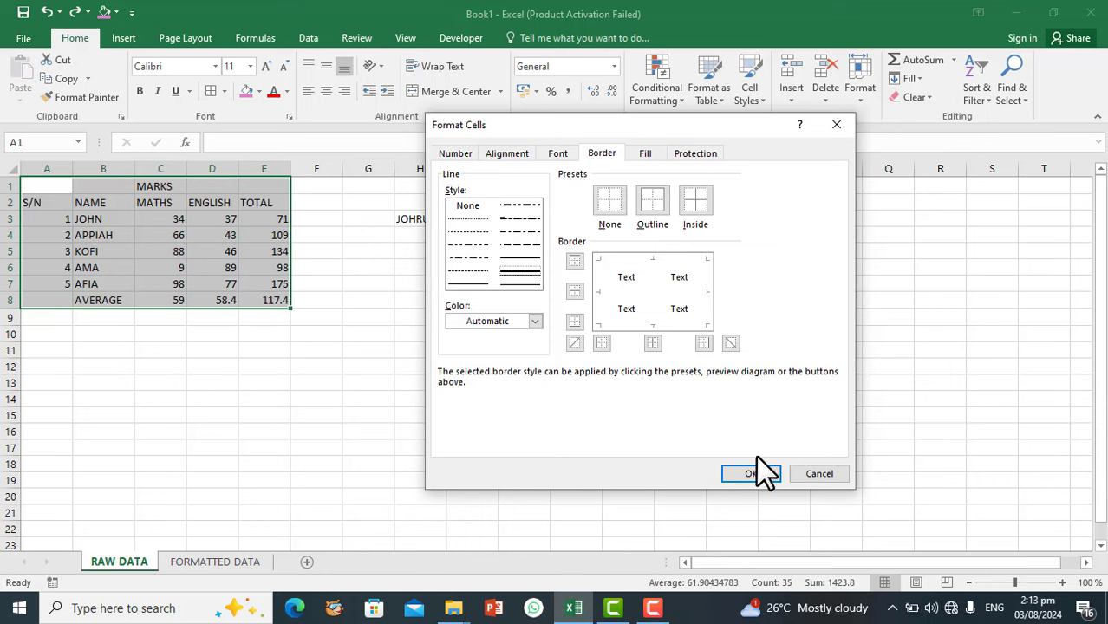
click(808, 478)
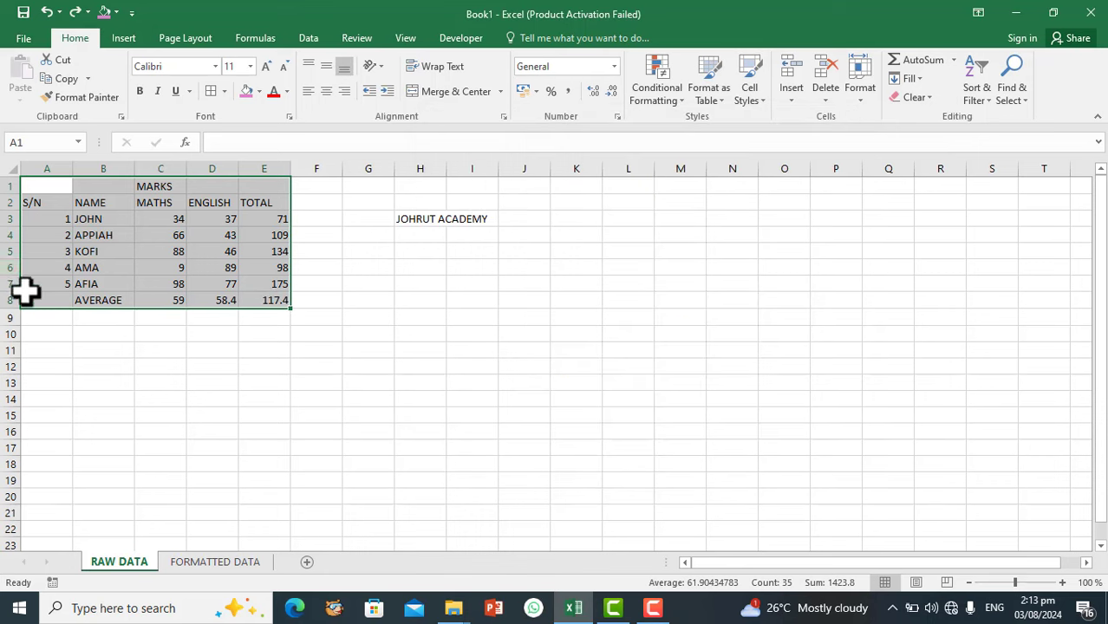
Step: Remove the bottom, left and right borders from the AVERAGE row A8:E8 and give it a thick top border
drag(24, 296, 255, 302)
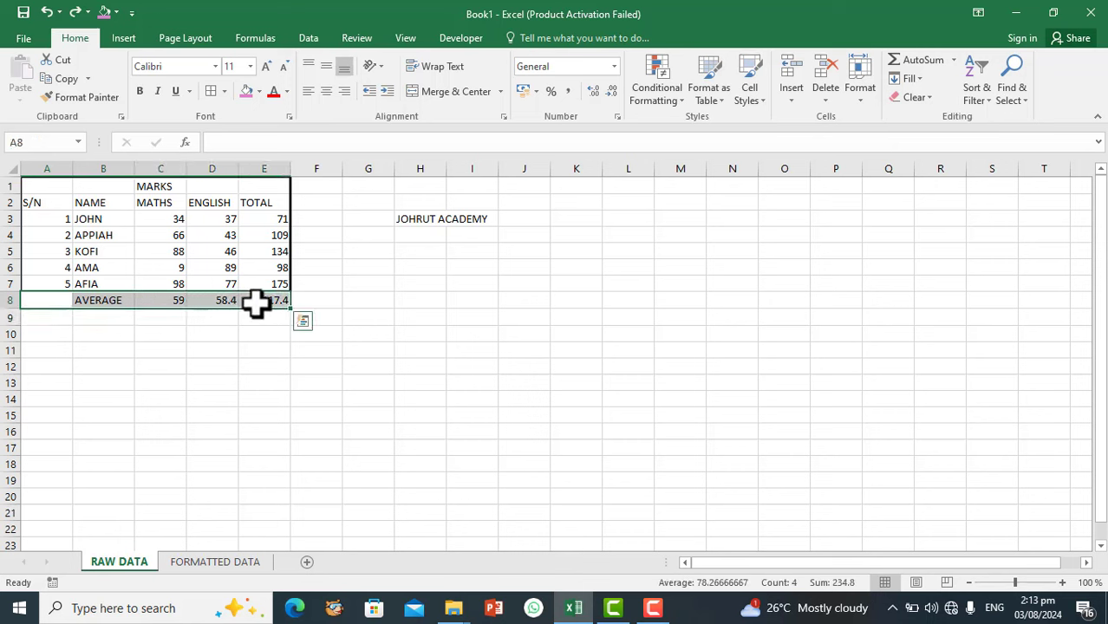
key(ctrl+1)
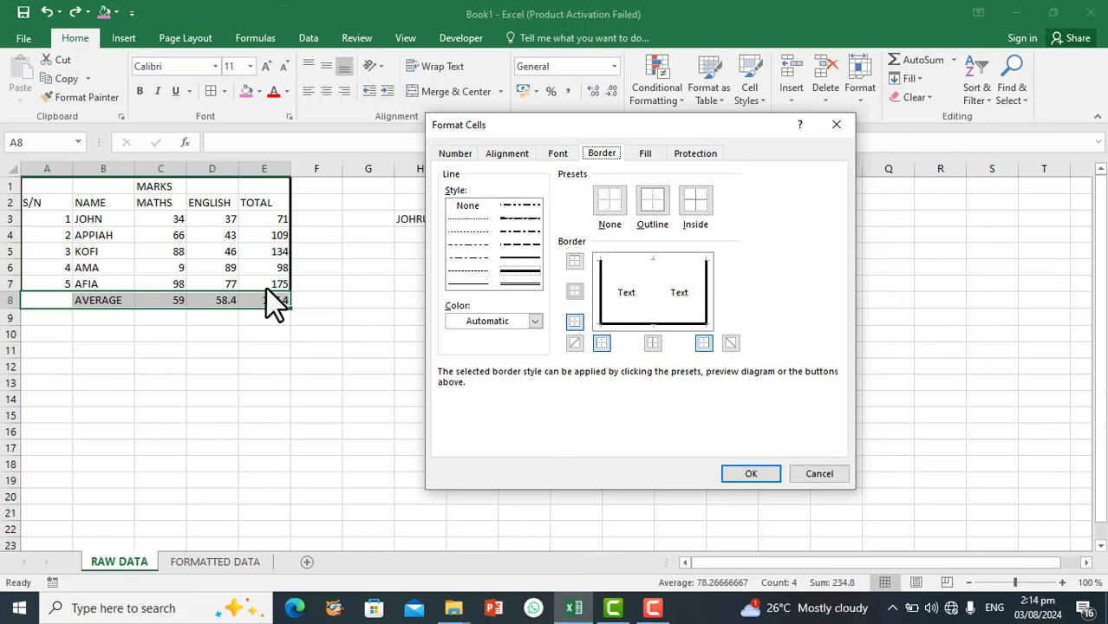
click(679, 324)
click(704, 295)
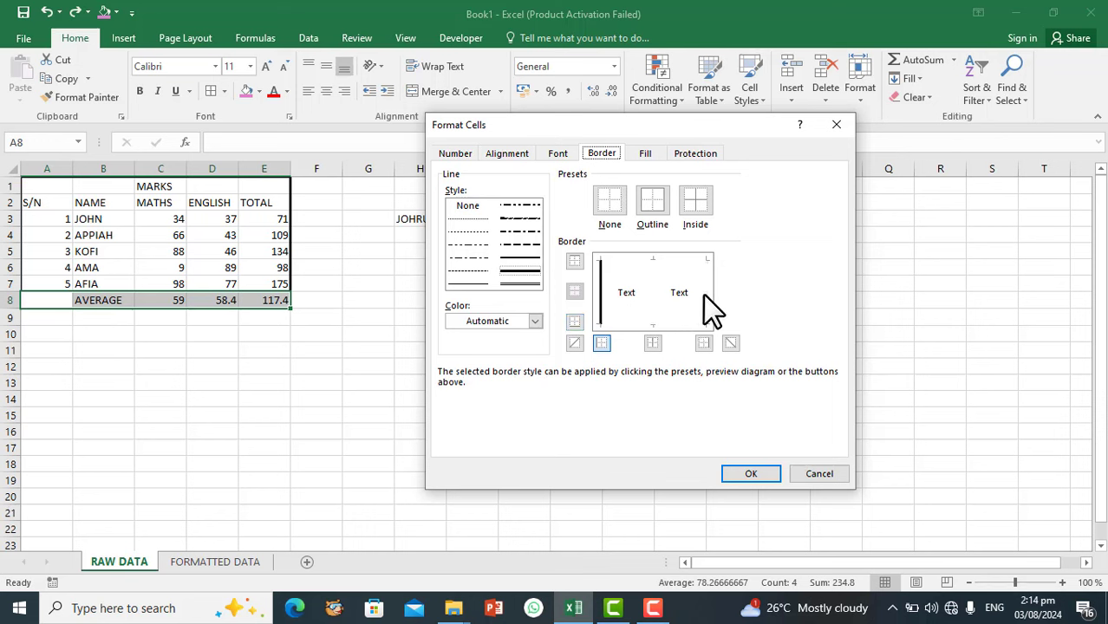
click(600, 296)
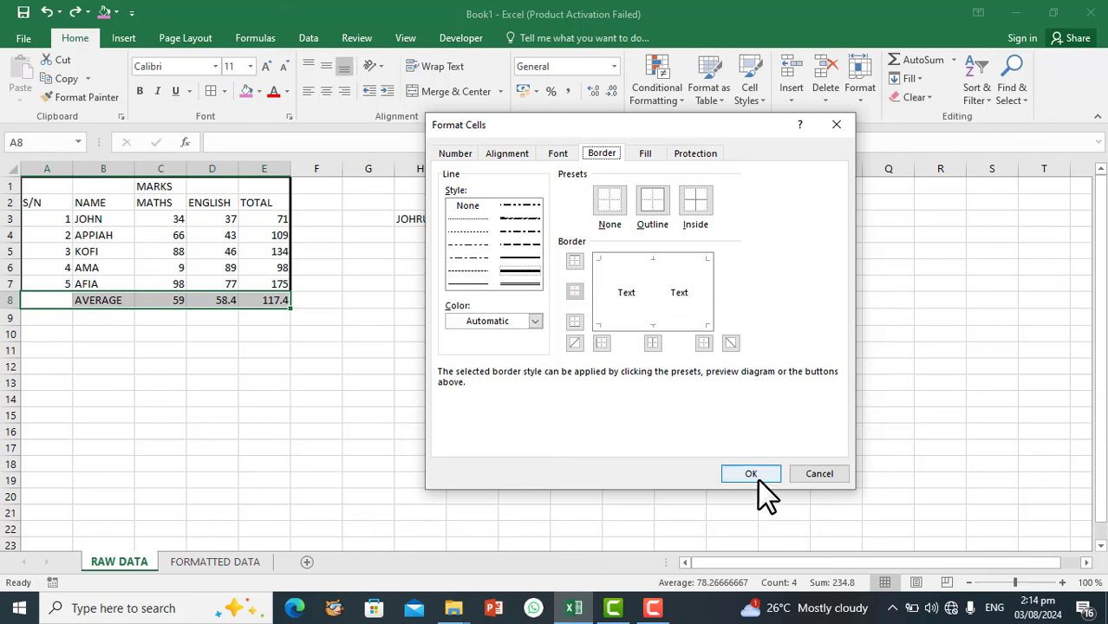
click(679, 261)
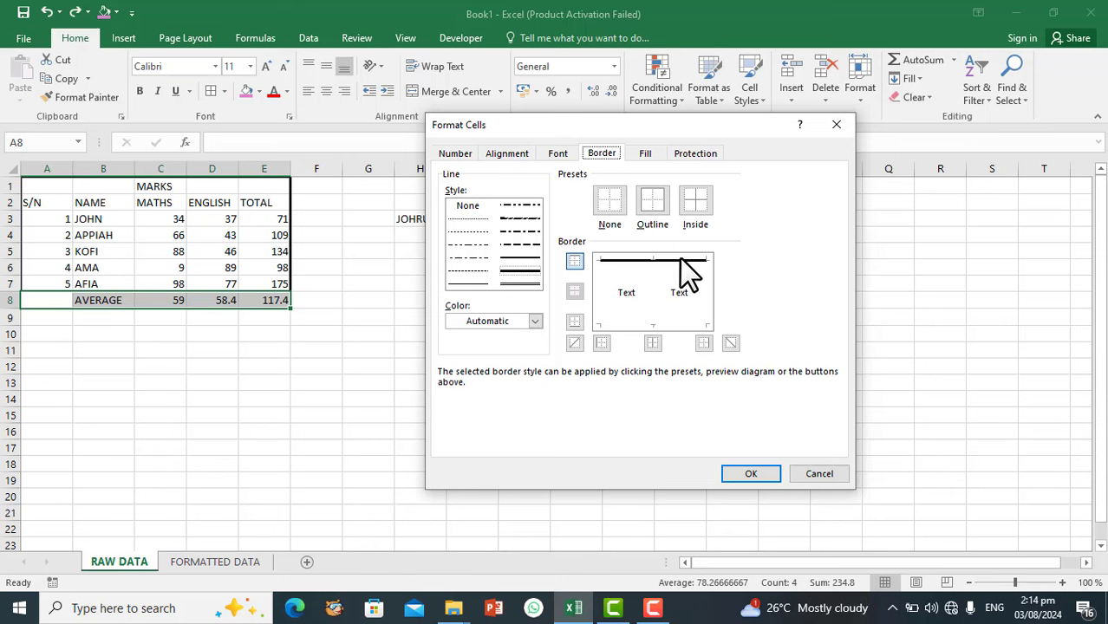
click(751, 473)
click(270, 350)
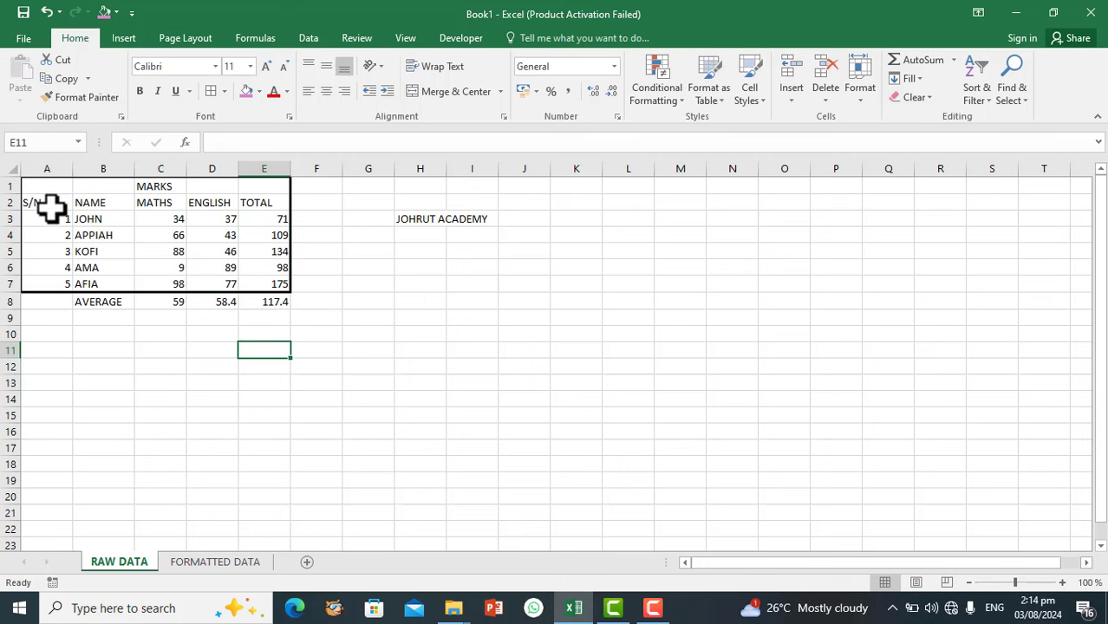
Step: Undo the AVERAGE row's border change and the thick outline around the marks table
key(ctrl+z)
key(ctrl+z)
click(299, 312)
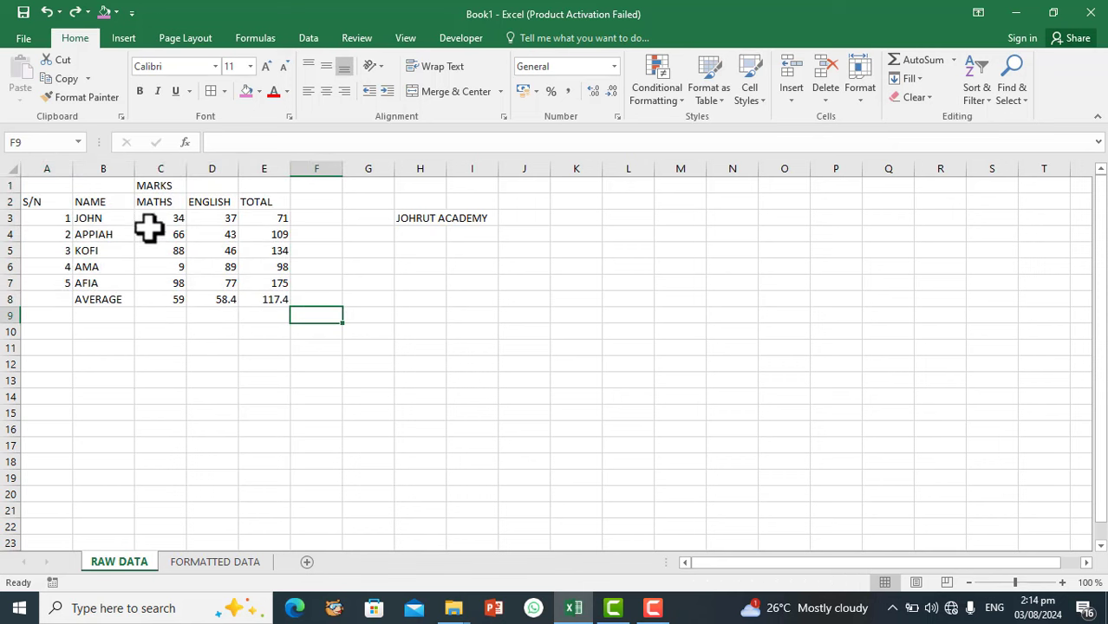
Step: Apply thin diagonal borders in both directions to all cells of the marks table A1:E8
click(48, 189)
key(ctrl+a)
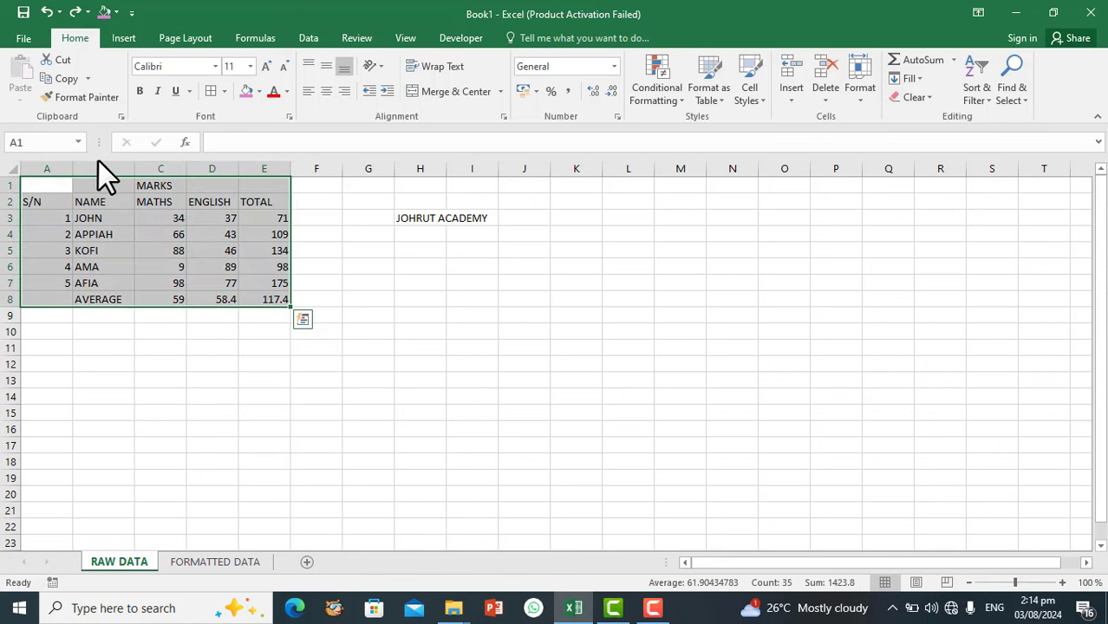
key(ctrl+q)
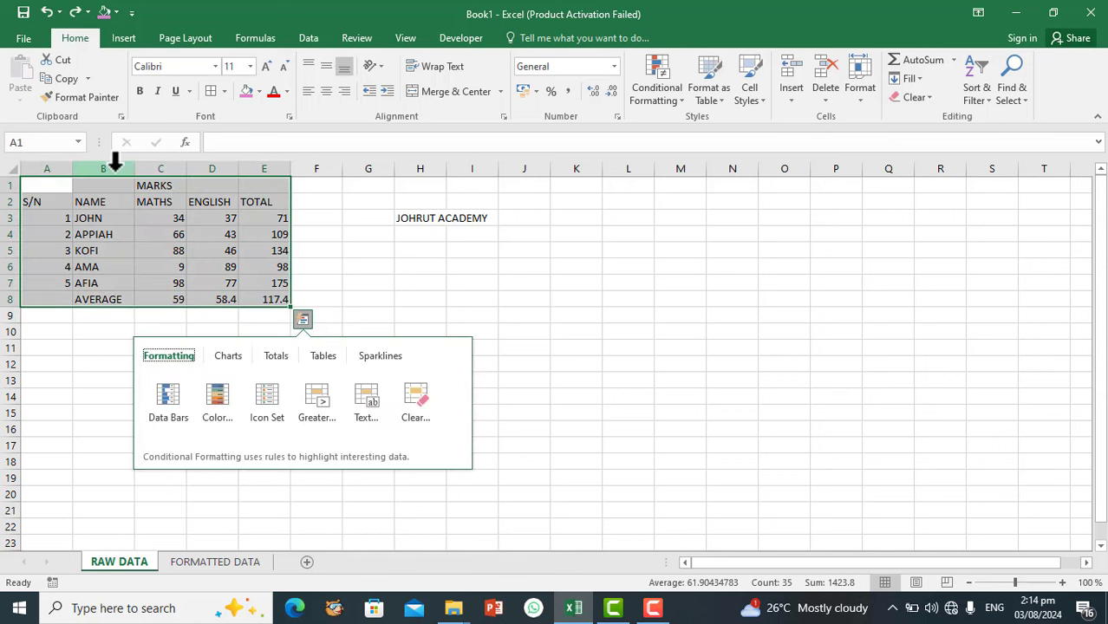
key(ctrl+1)
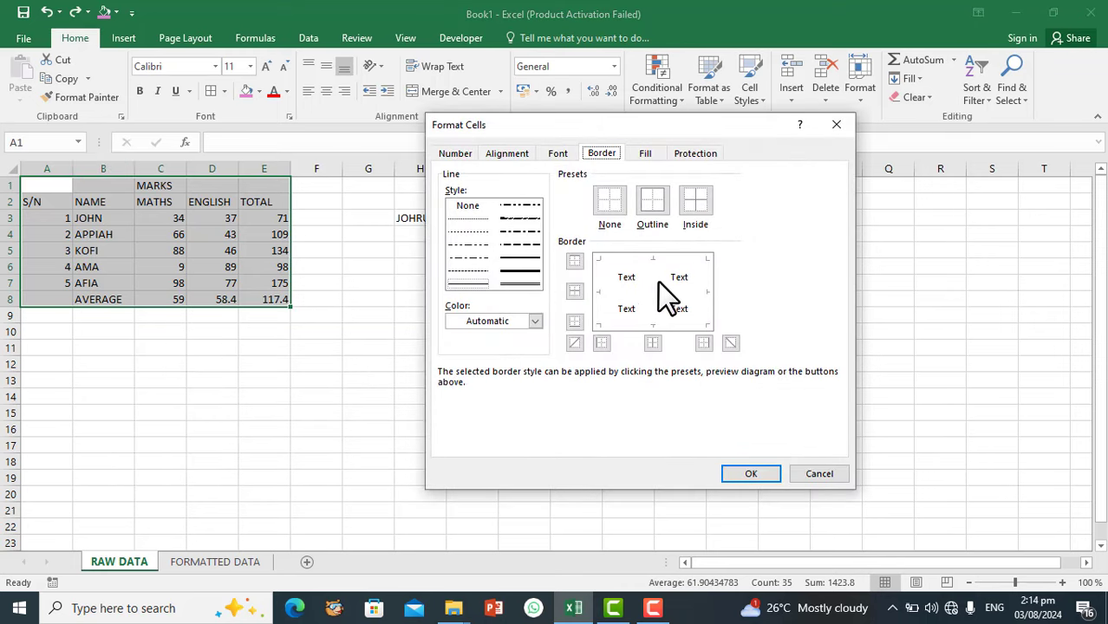
click(686, 277)
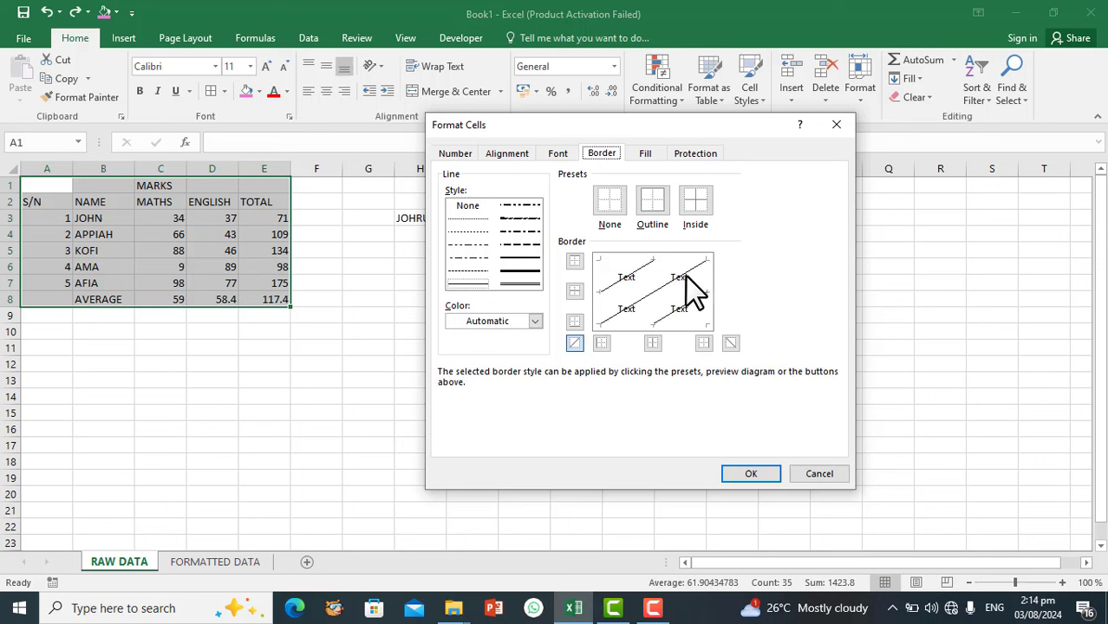
click(631, 290)
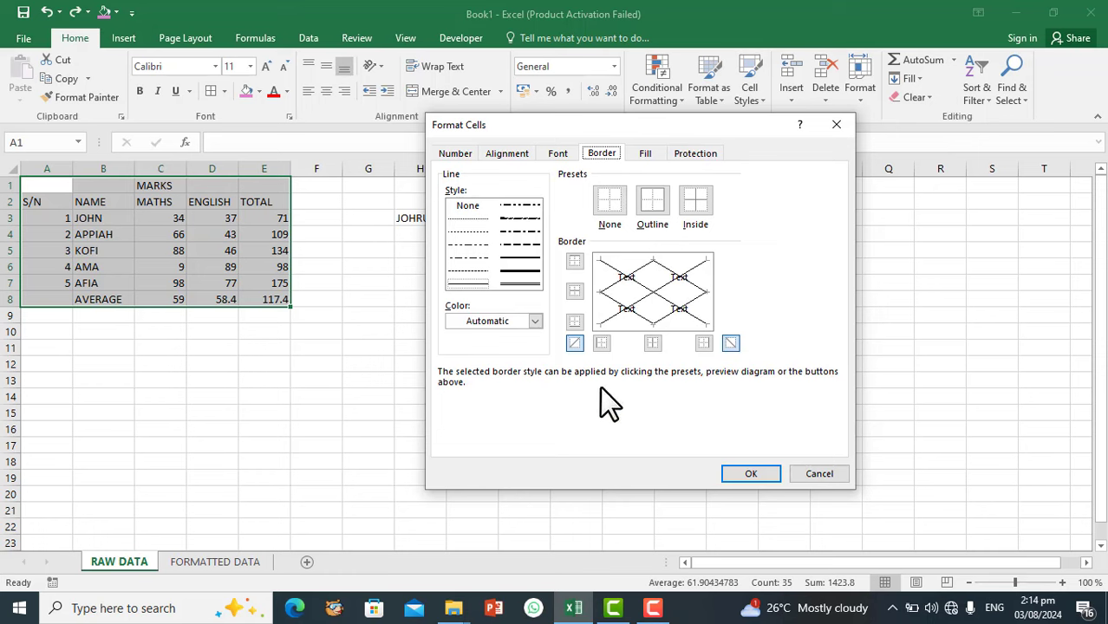
click(751, 474)
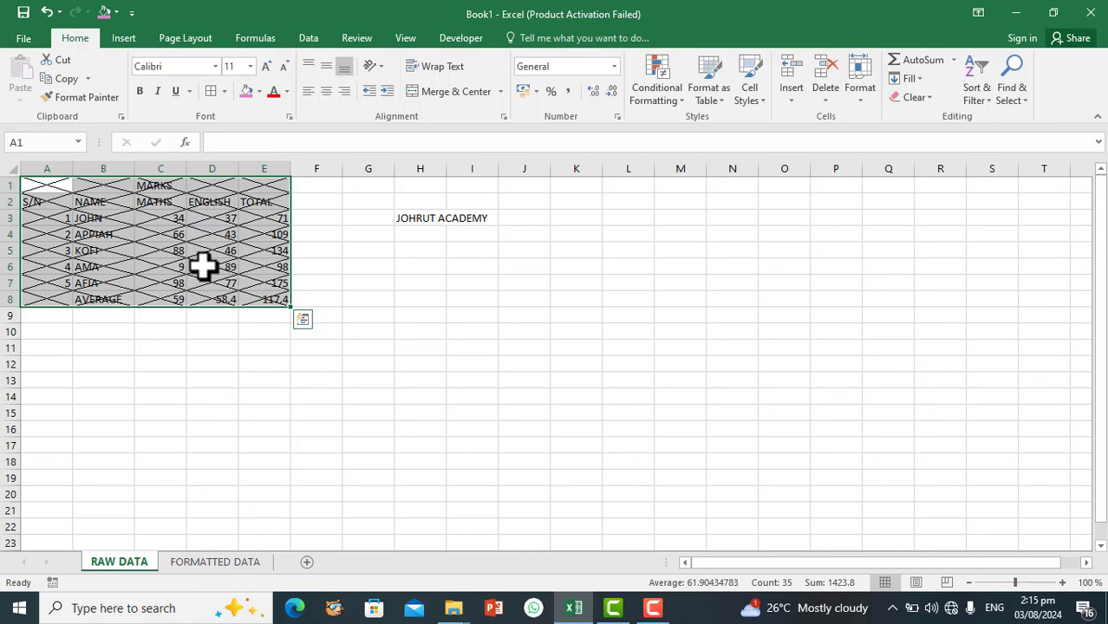
Step: Undo the diagonal borders and deselect the marks table
key(ctrl+a)
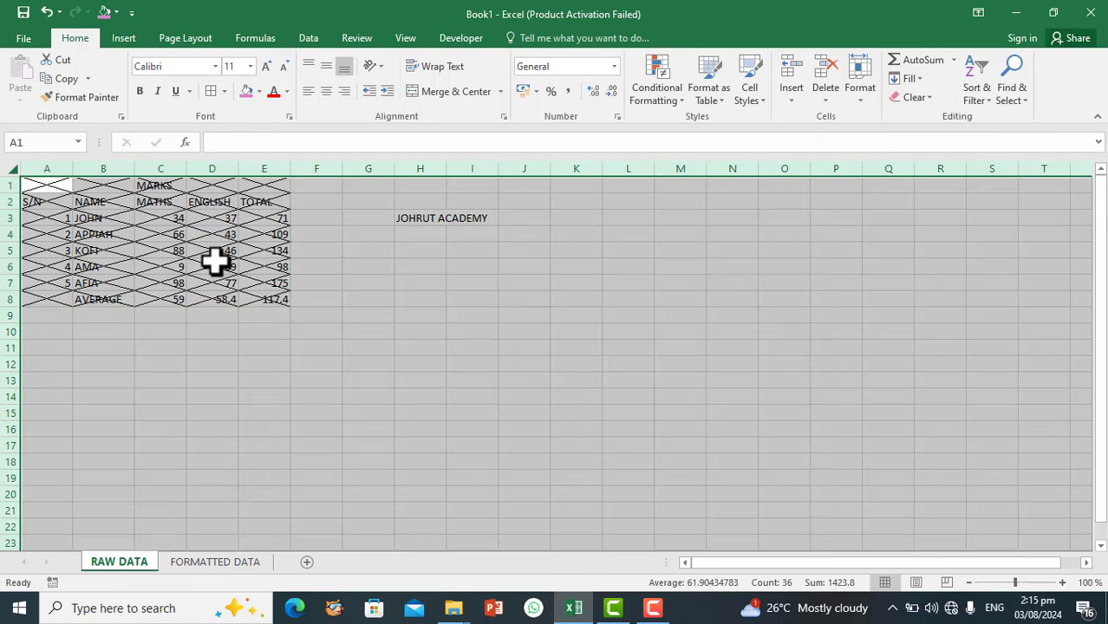
key(ctrl+z)
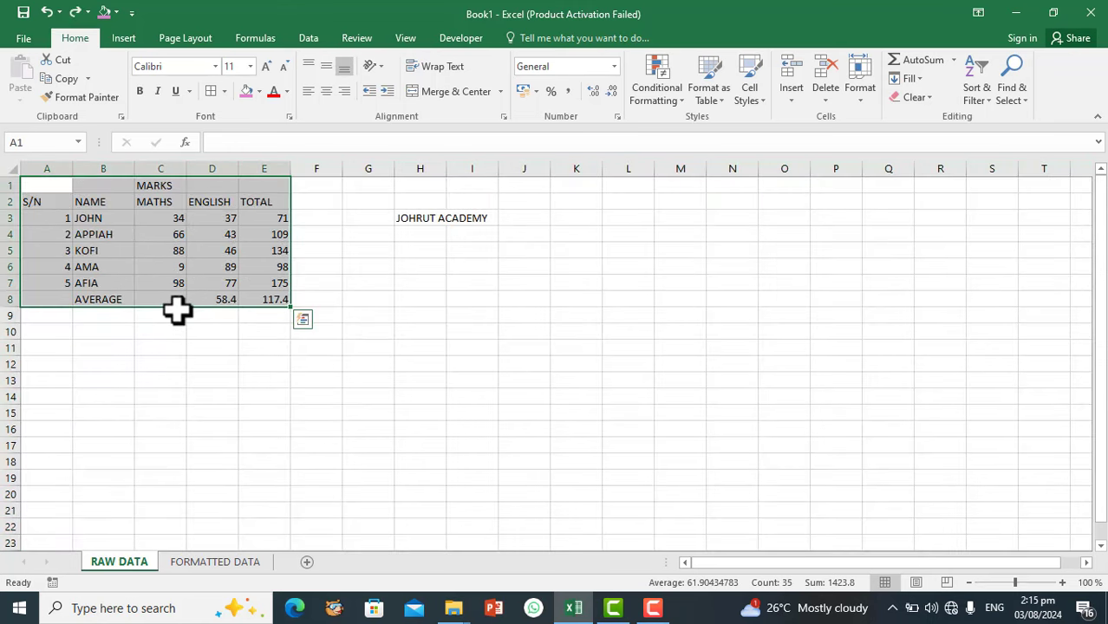
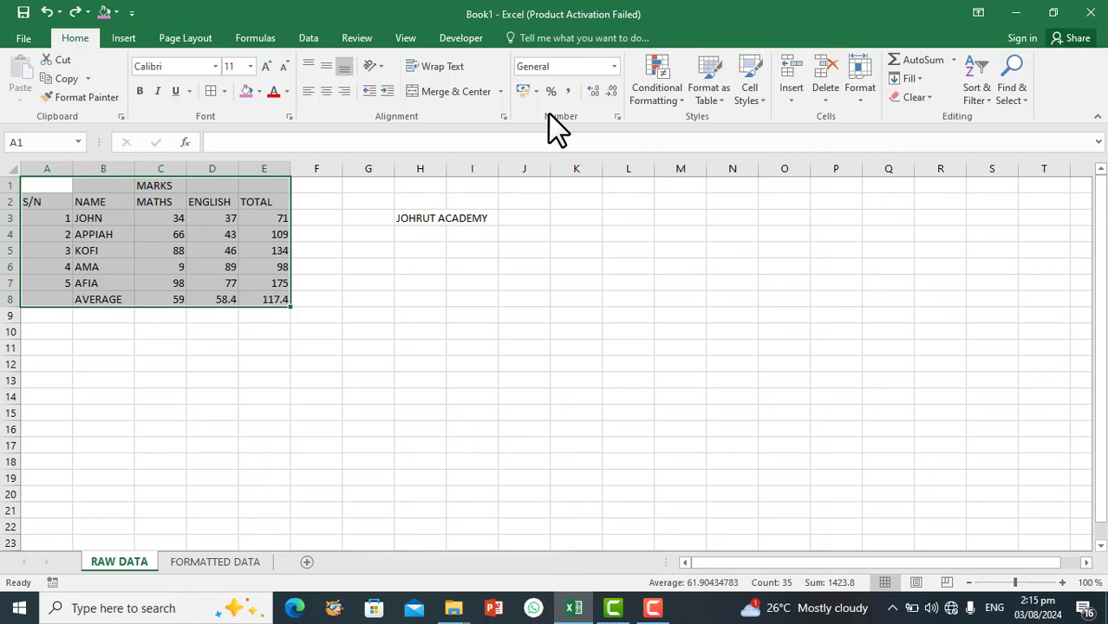
key(ctrl+v)
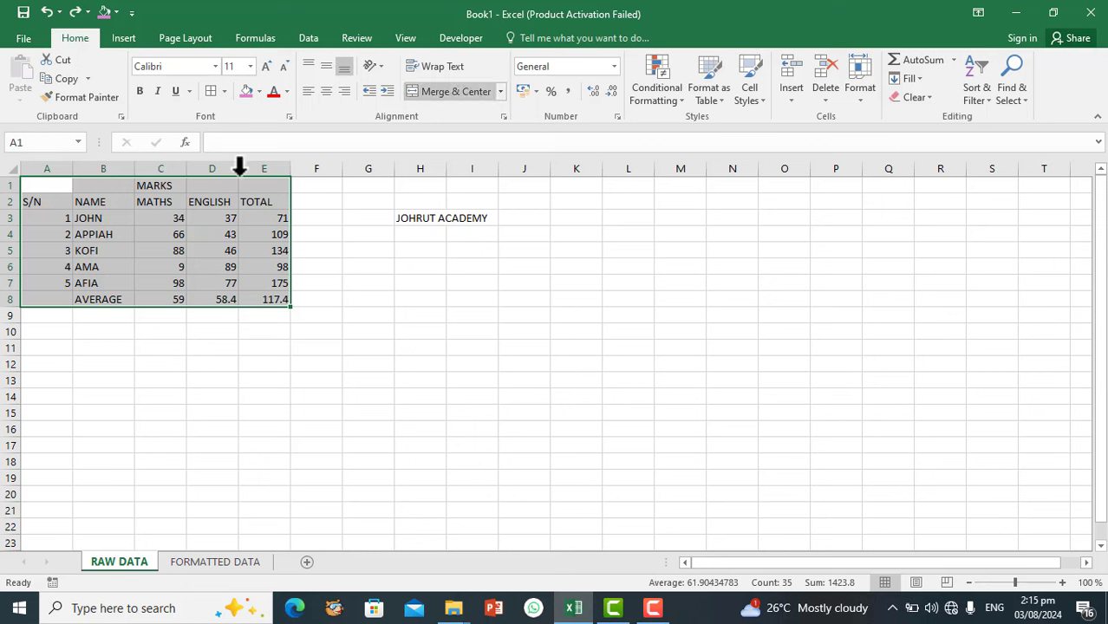
click(416, 296)
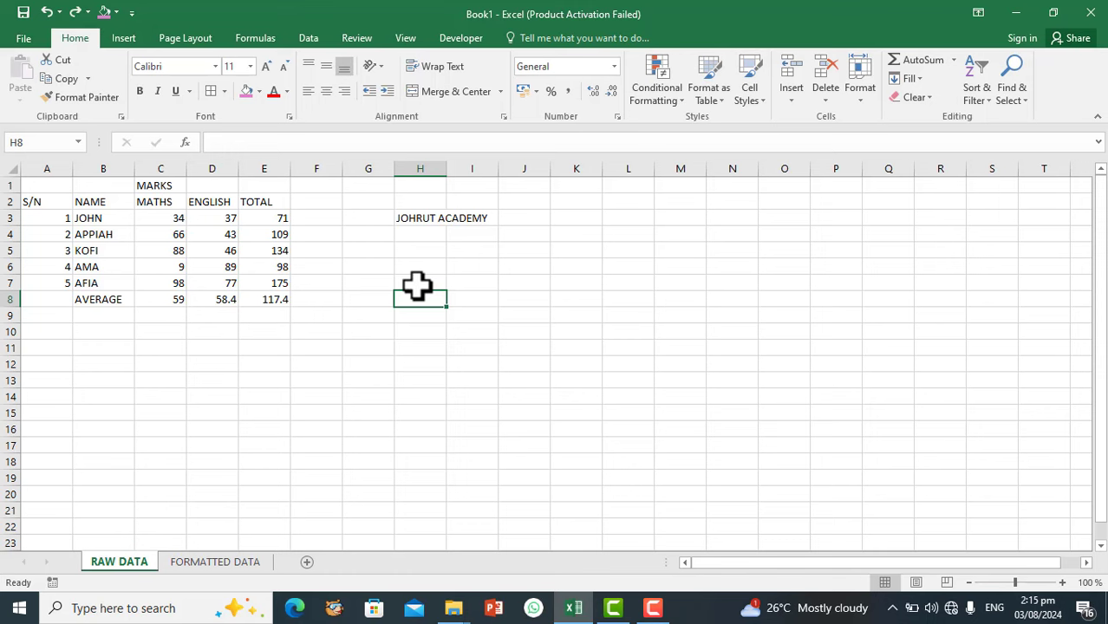
Step: Check the layout on the FORMATTED DATA sheet, and merge and center MARKS across C1:E1 on the RAW DATA sheet
click(201, 562)
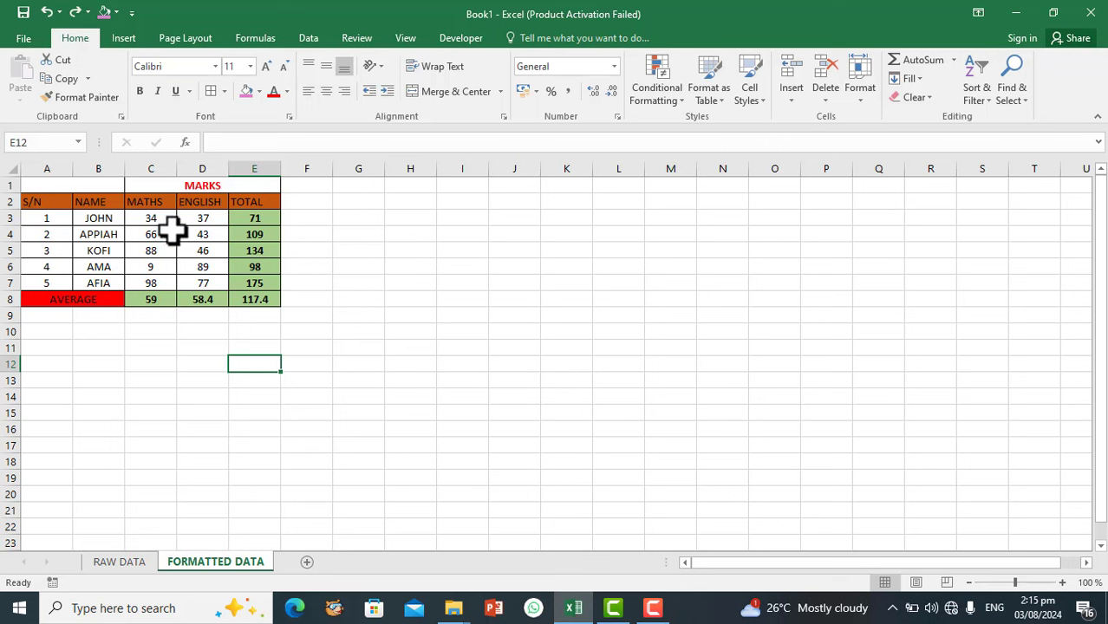
click(128, 560)
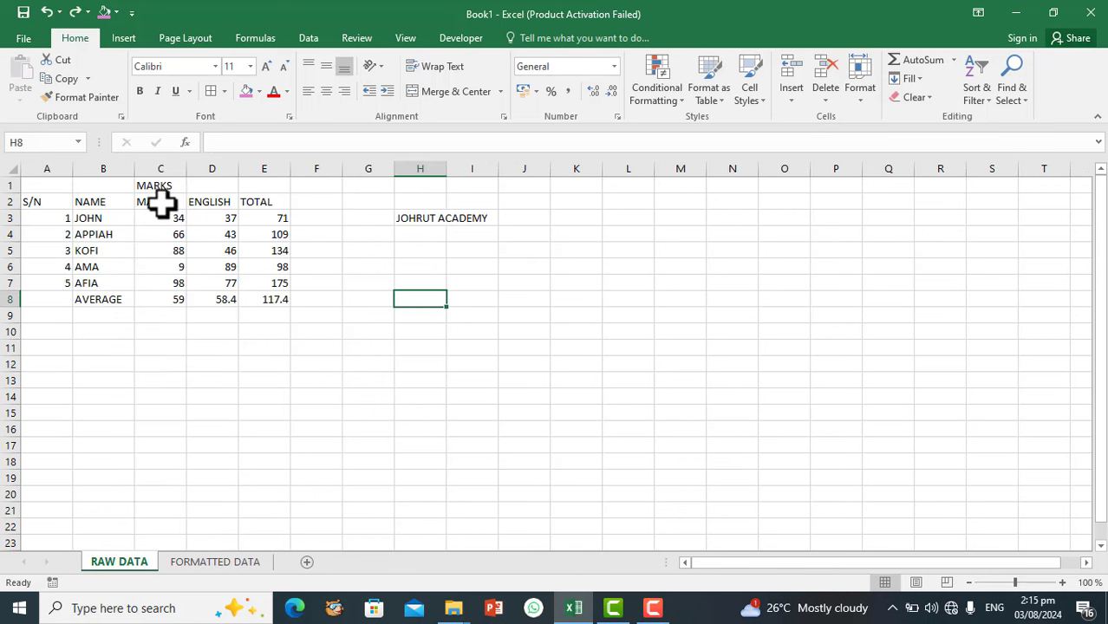
click(152, 183)
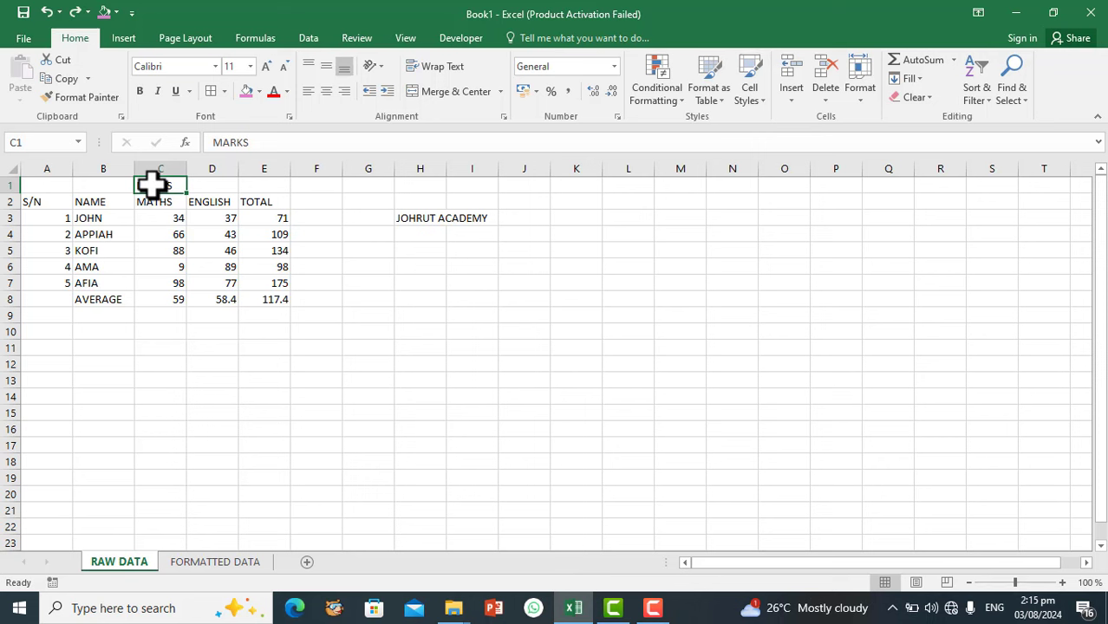
drag(152, 183, 257, 186)
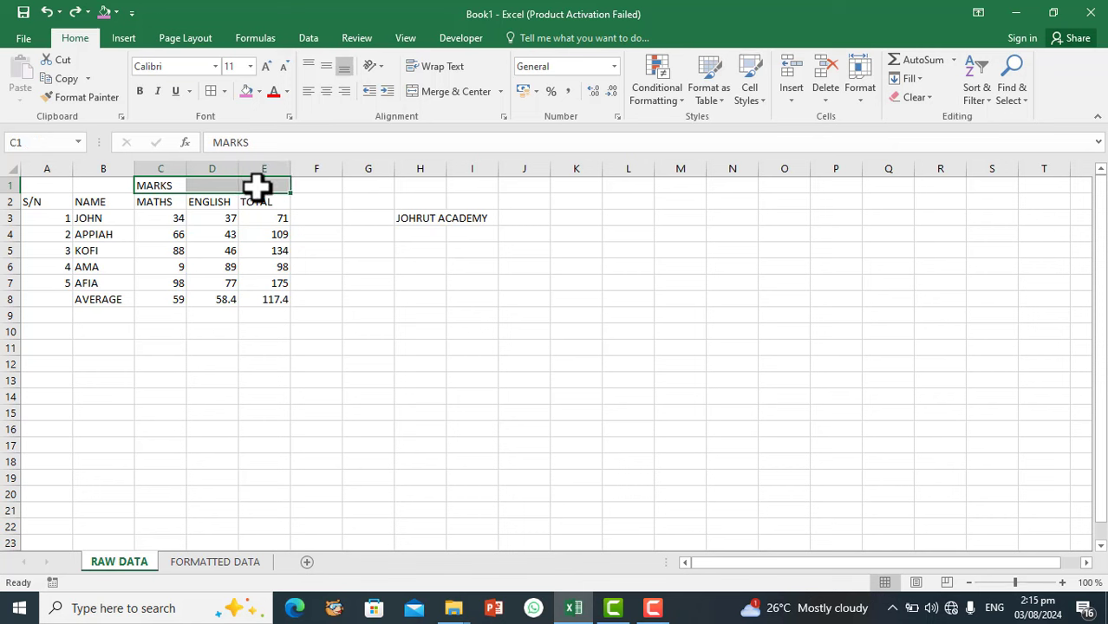
click(501, 93)
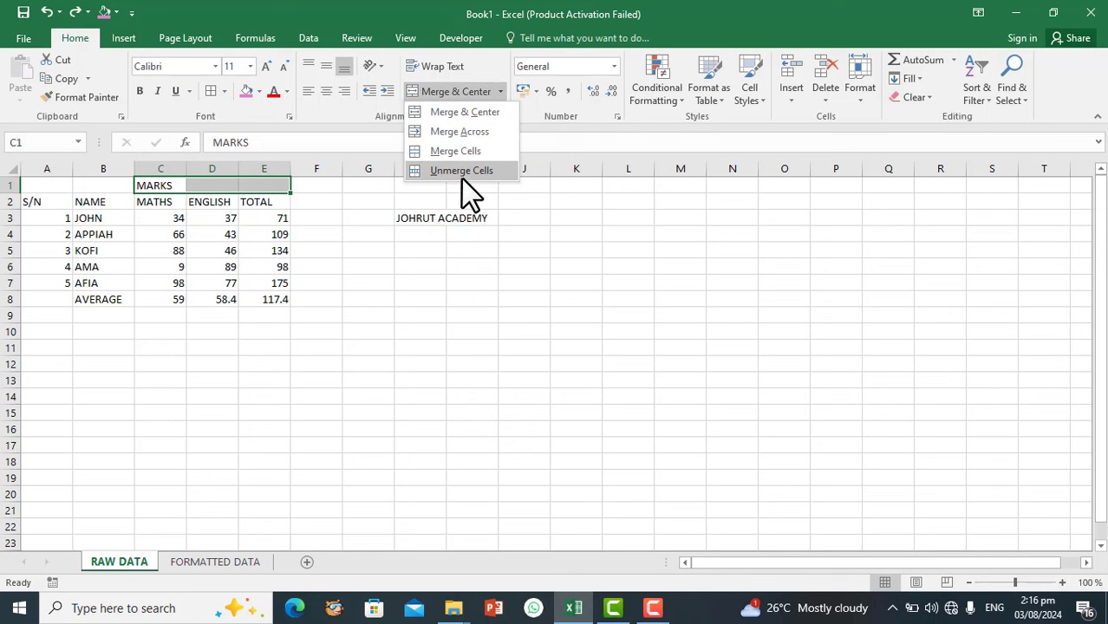
click(464, 112)
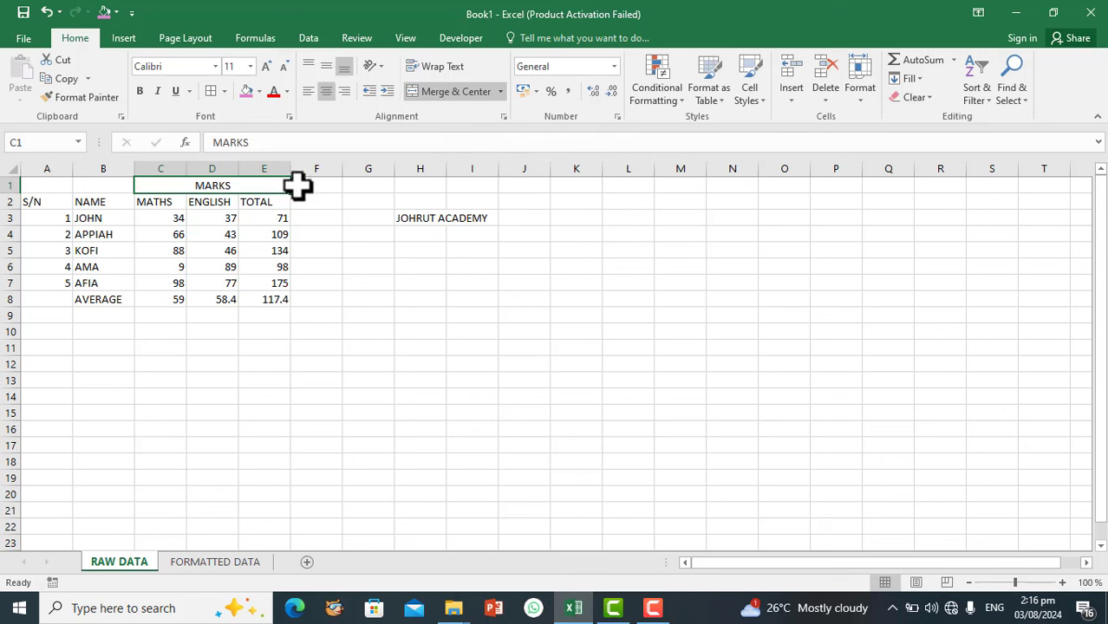
Step: Try Merge Across on the merged MARKS heading, and unmerge C1:E1
click(507, 92)
click(461, 131)
click(500, 91)
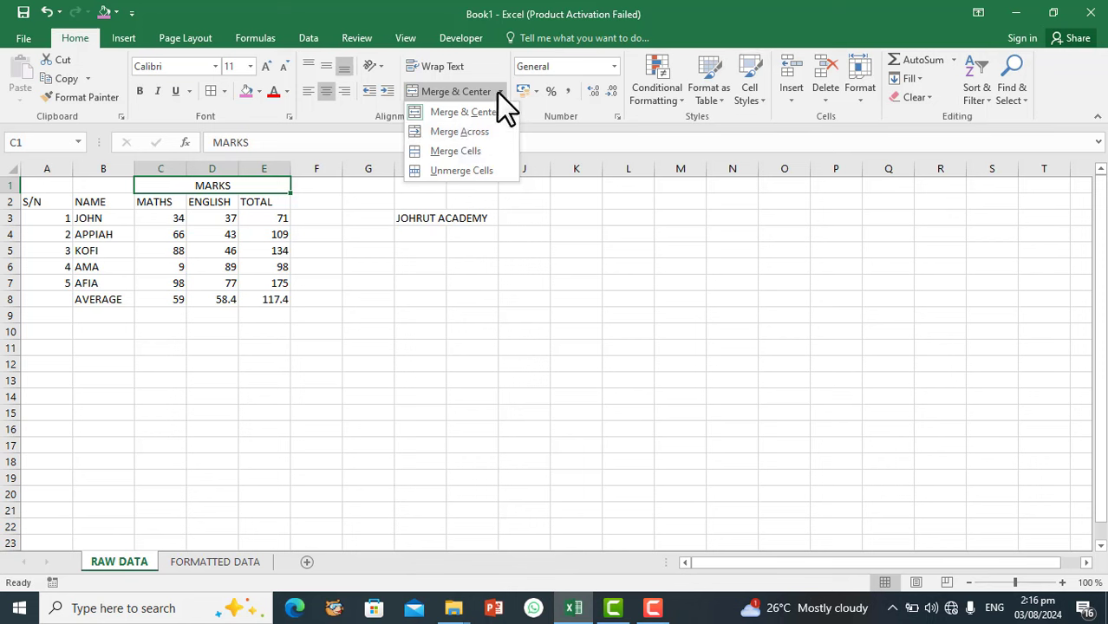
click(452, 170)
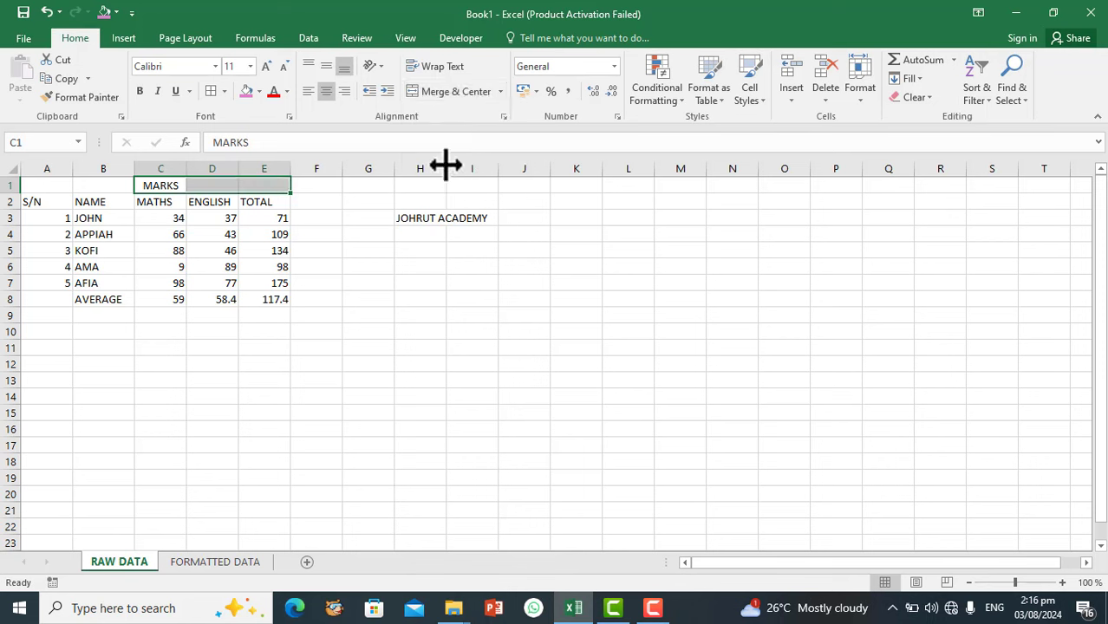
Step: Merge C1:E1 with the Merge Across option
click(500, 91)
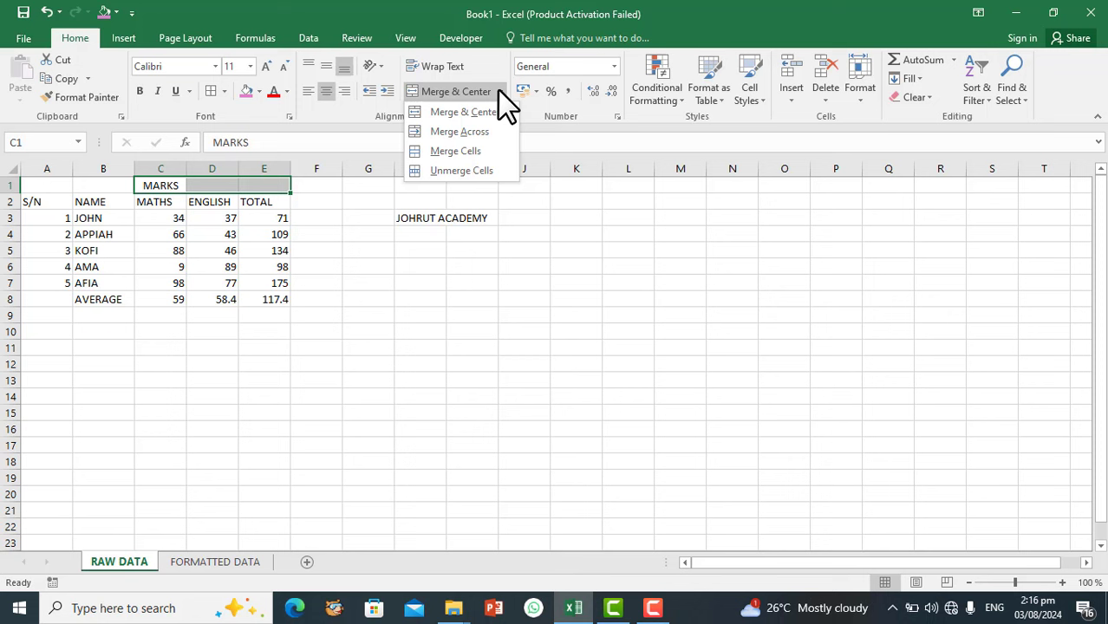
click(464, 133)
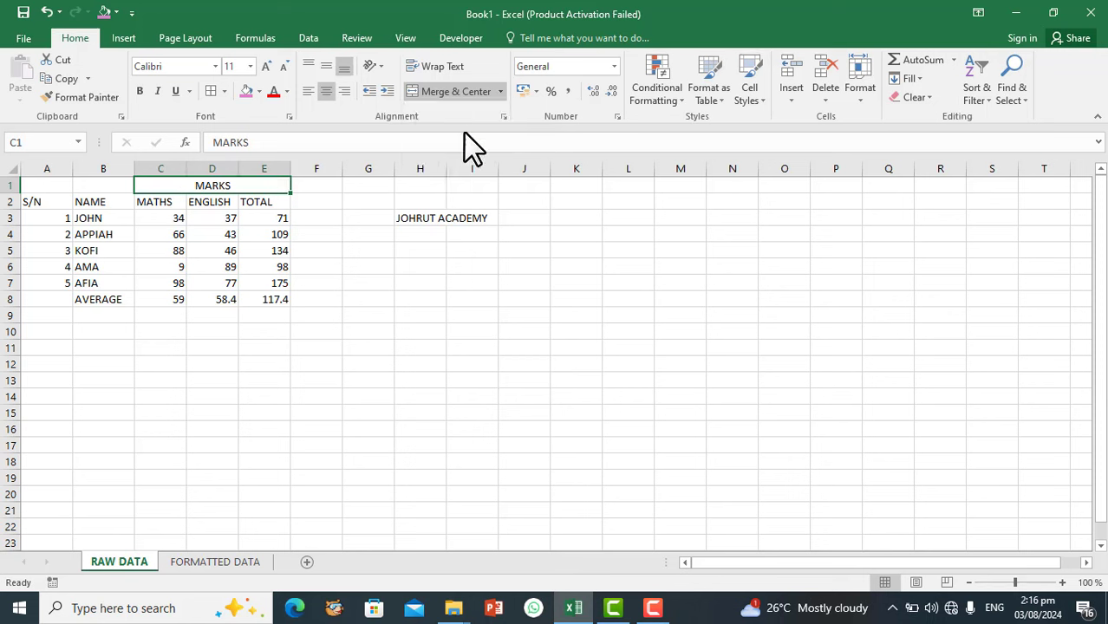
click(500, 92)
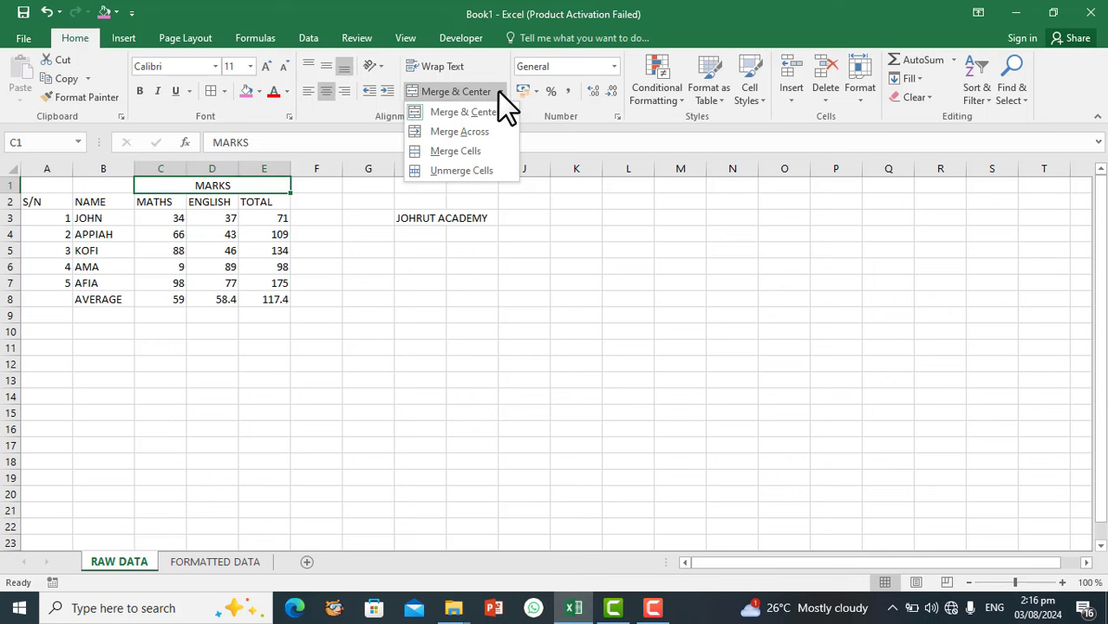
click(473, 132)
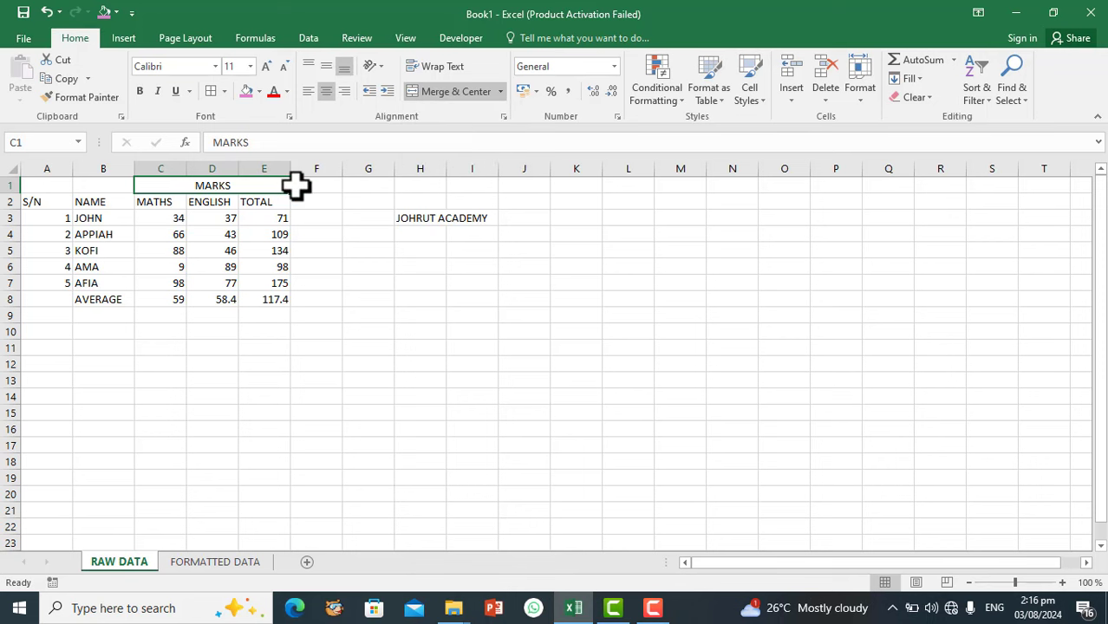
Step: Try Merge Cells on the MARKS heading, unmerge it, and merge C1:E1 again with Merge Cells
click(500, 92)
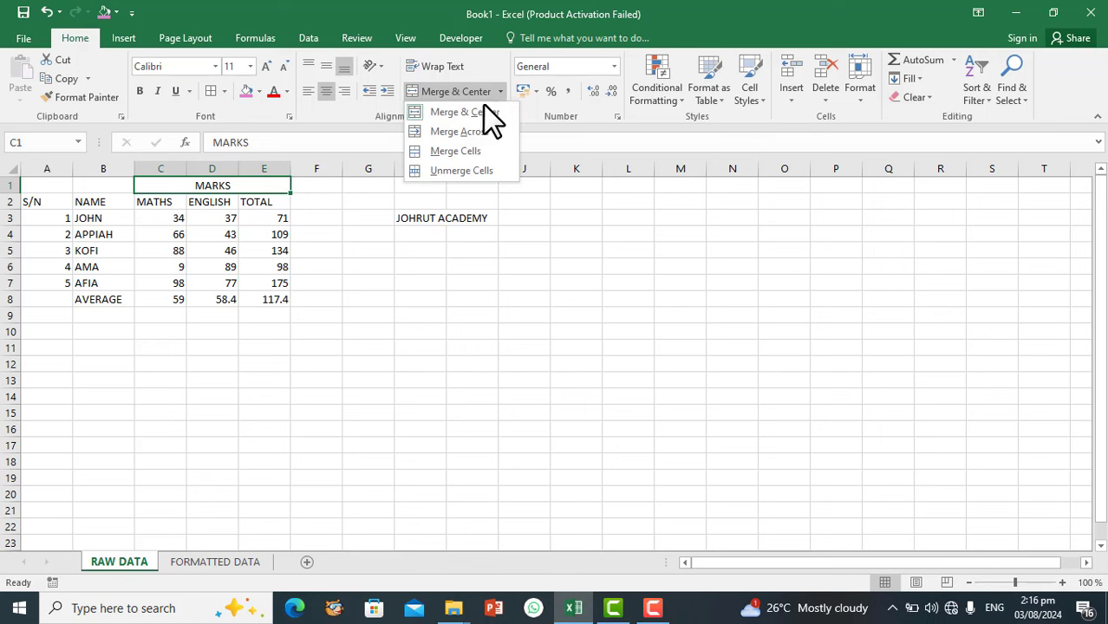
click(453, 151)
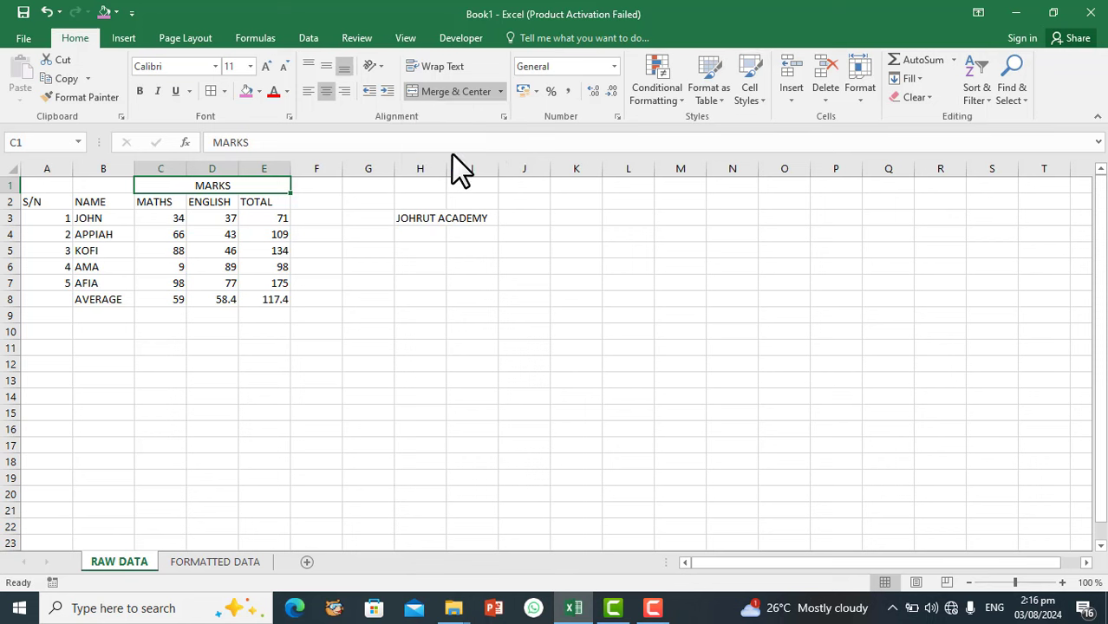
click(500, 94)
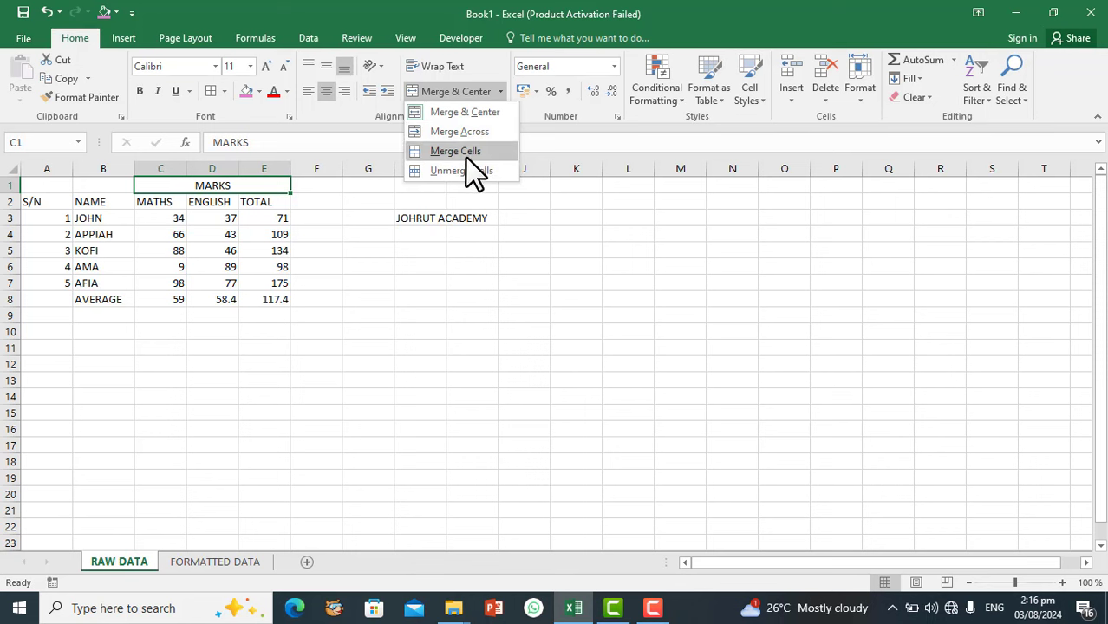
click(461, 167)
click(499, 91)
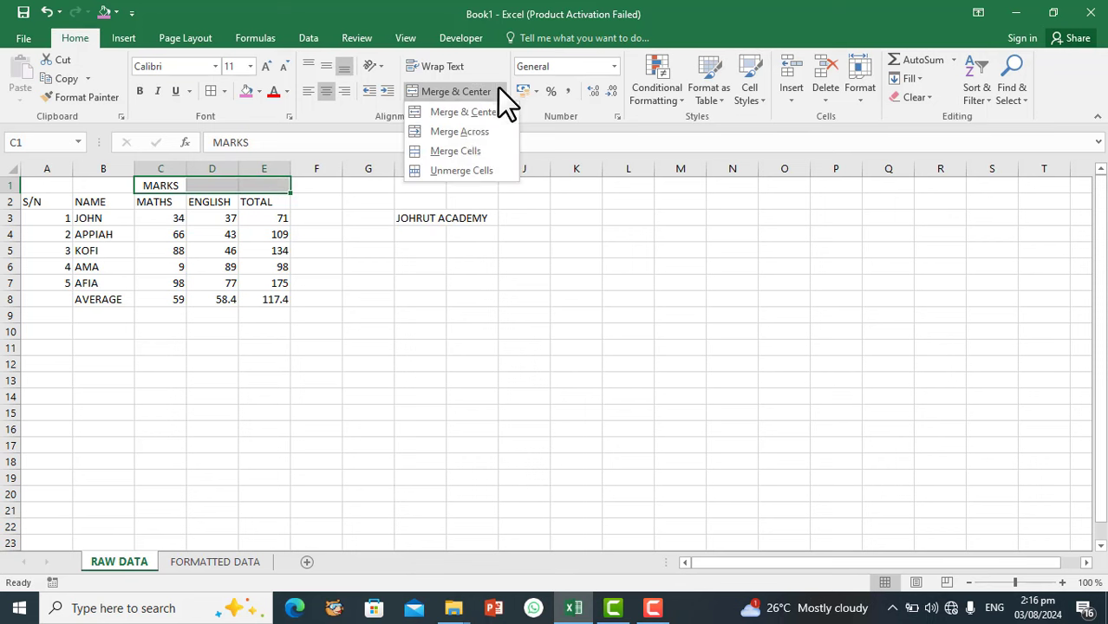
click(456, 149)
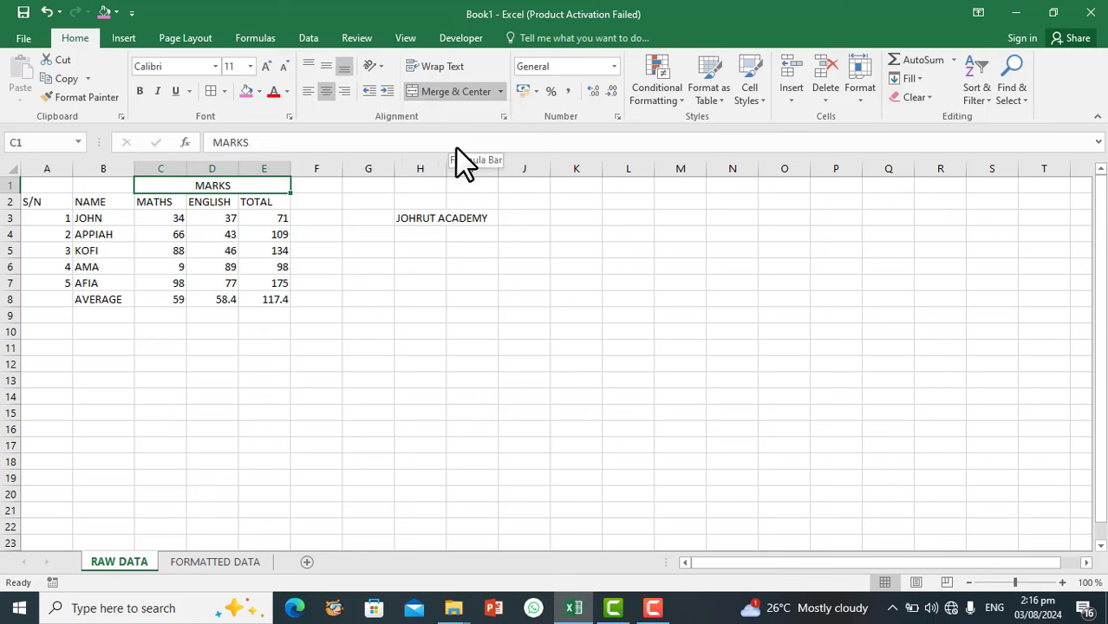
Step: Unmerge the MARKS heading and reapply Merge & Center to C1:E1
click(500, 90)
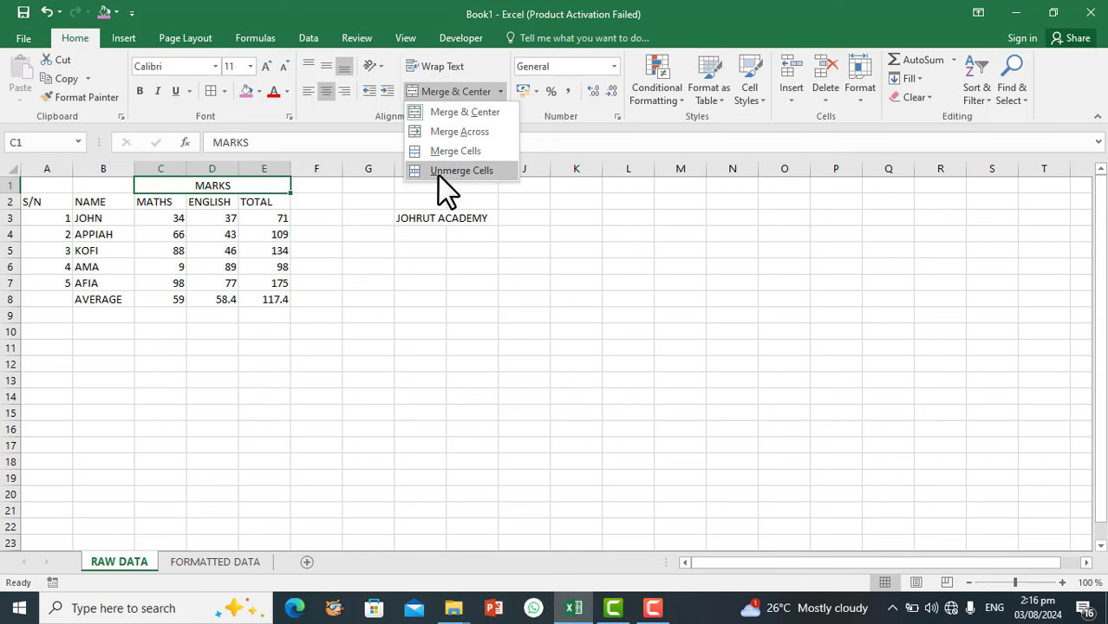
click(442, 175)
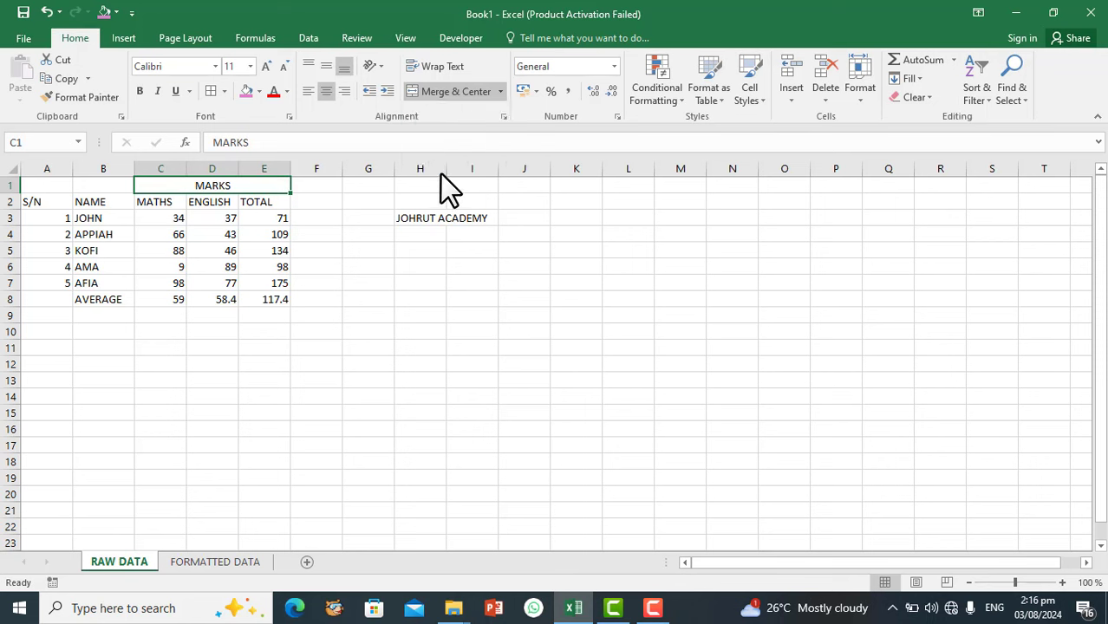
click(501, 91)
click(463, 116)
Step: Make the MARKS heading bold and fill its merged cell with green
click(144, 97)
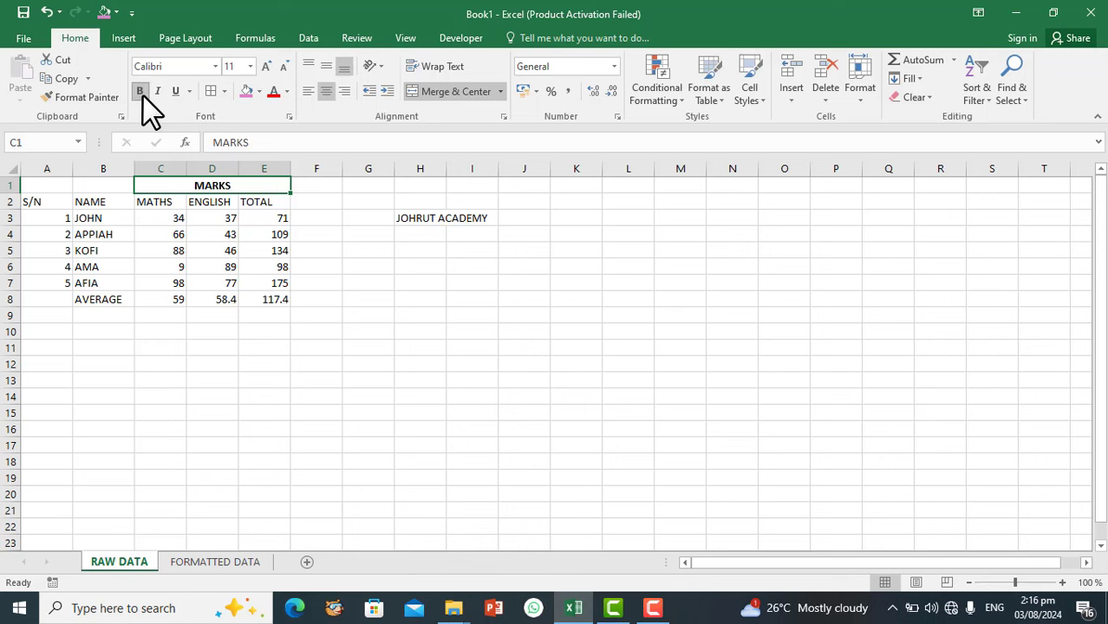
click(242, 88)
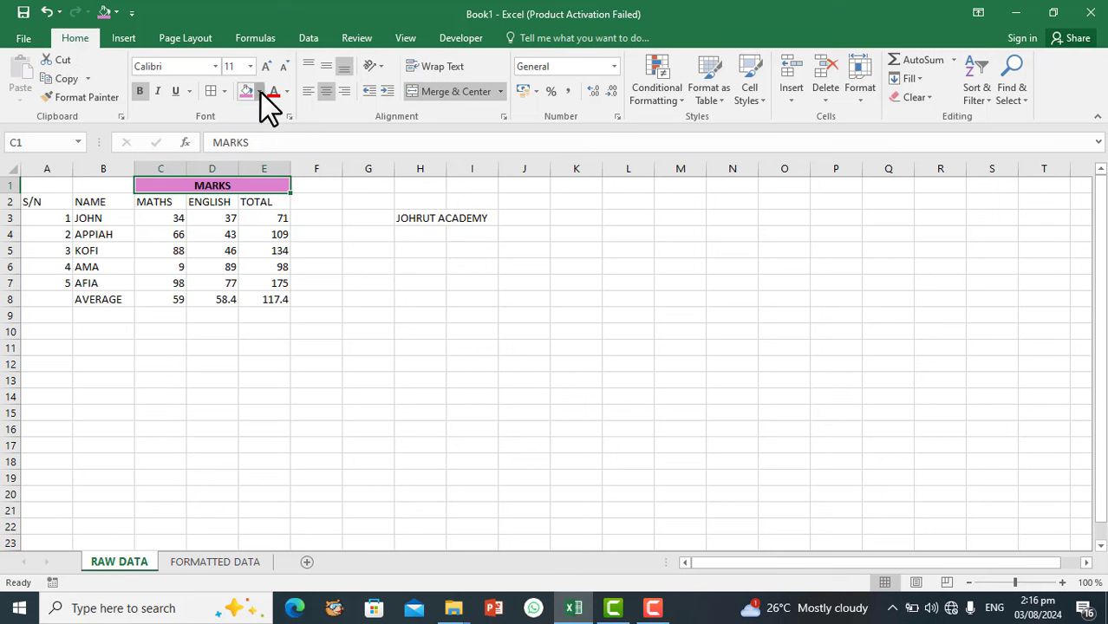
click(261, 92)
click(309, 216)
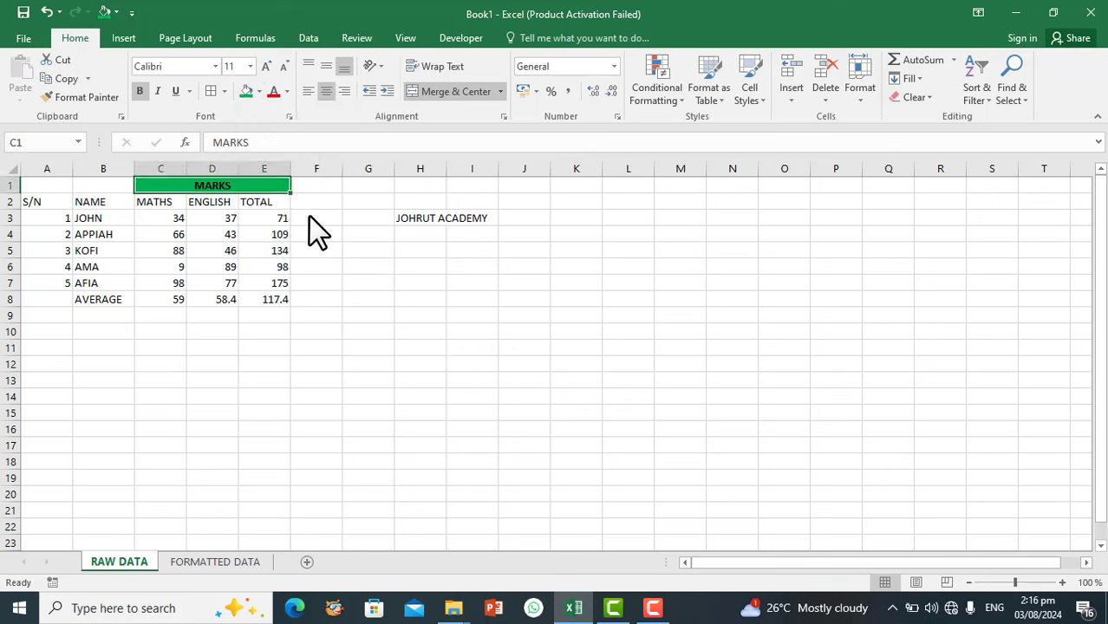
Step: Set the MARKS heading's font color to yellow
click(275, 95)
click(288, 93)
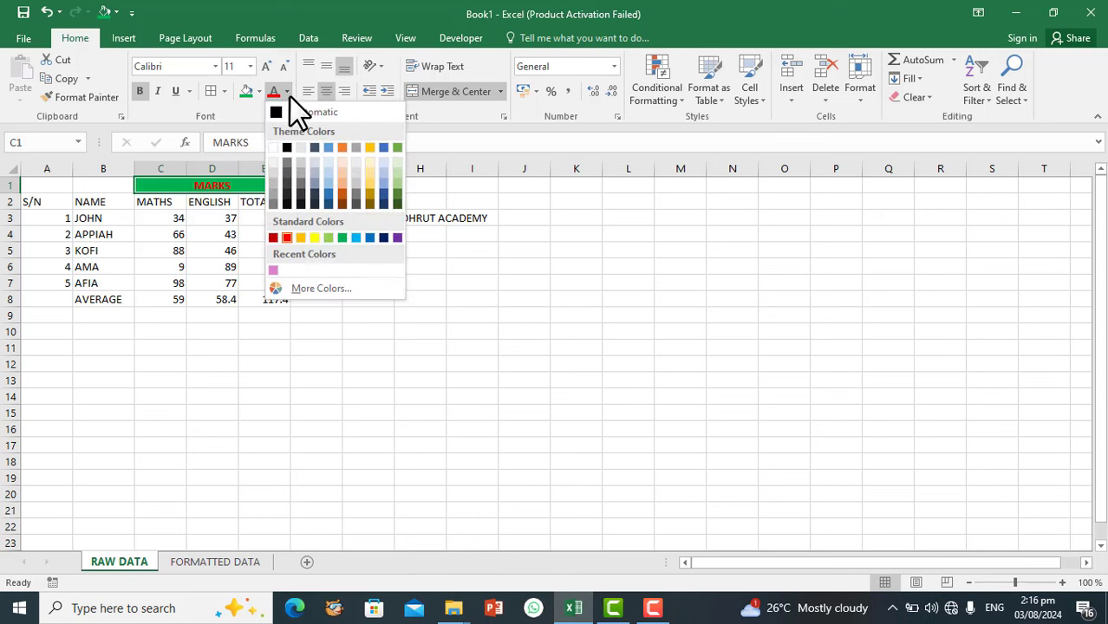
click(313, 241)
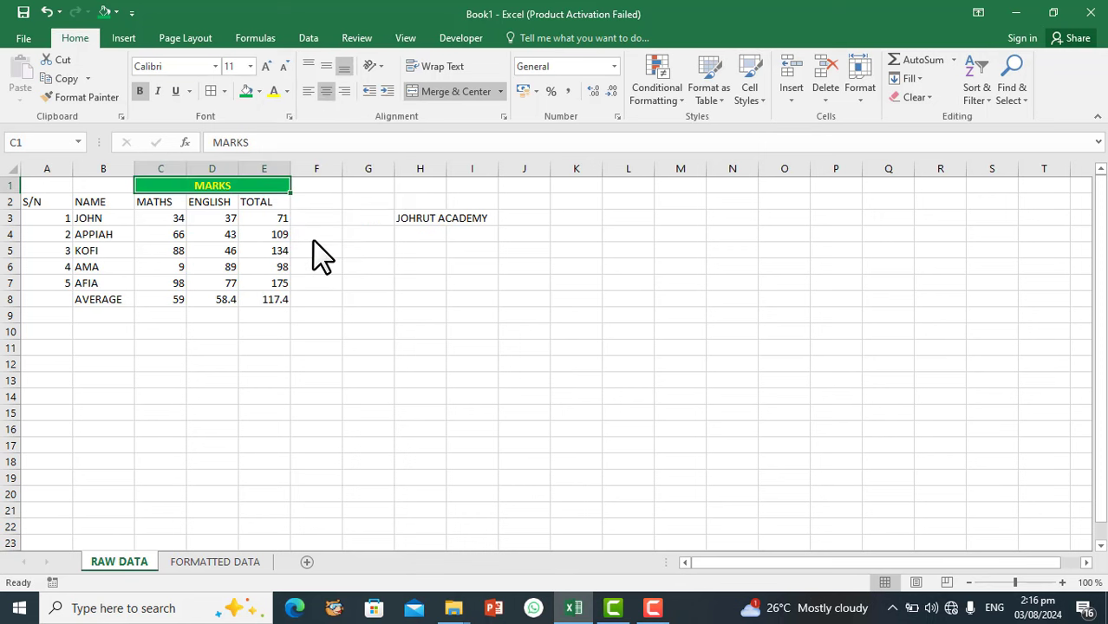
Step: Apply a medium-weight solid border to all four sides of the merged MARKS heading and deselect it
click(45, 204)
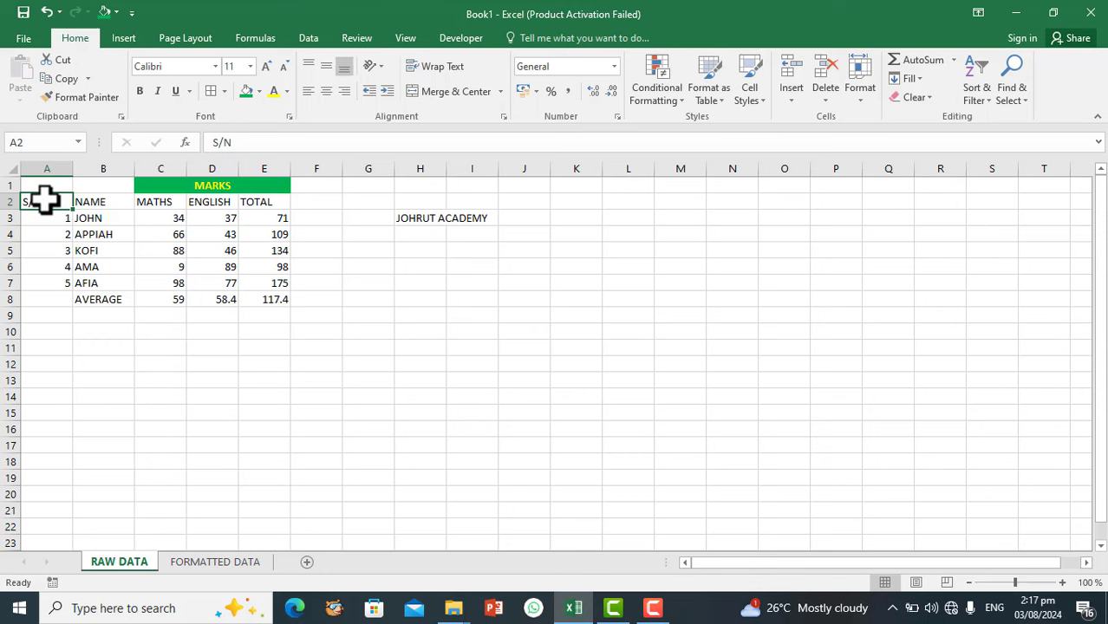
click(154, 184)
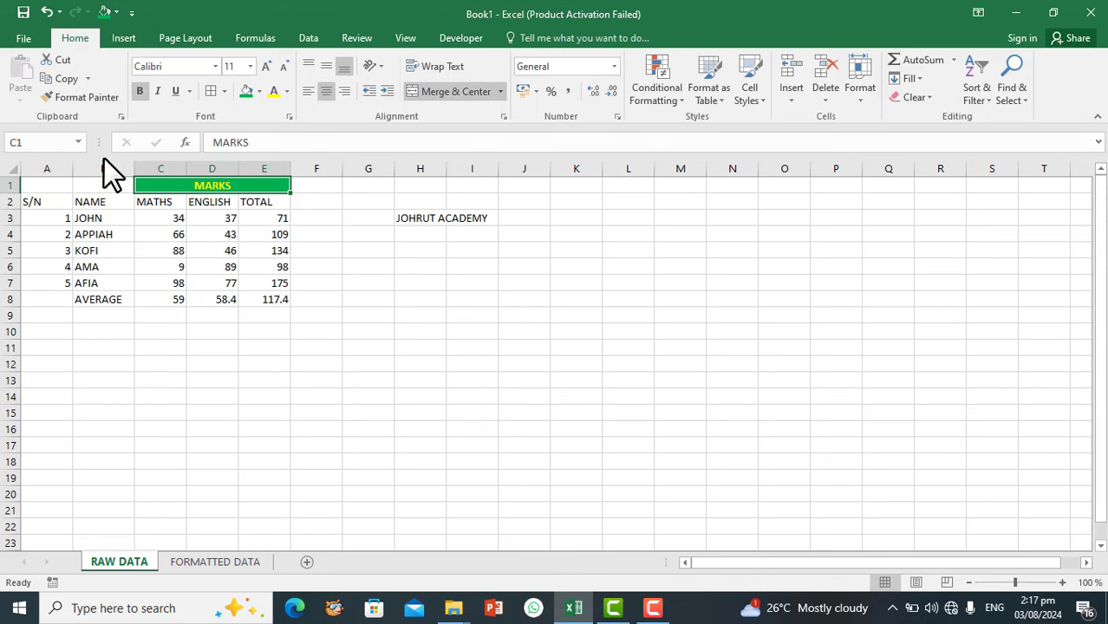
click(212, 91)
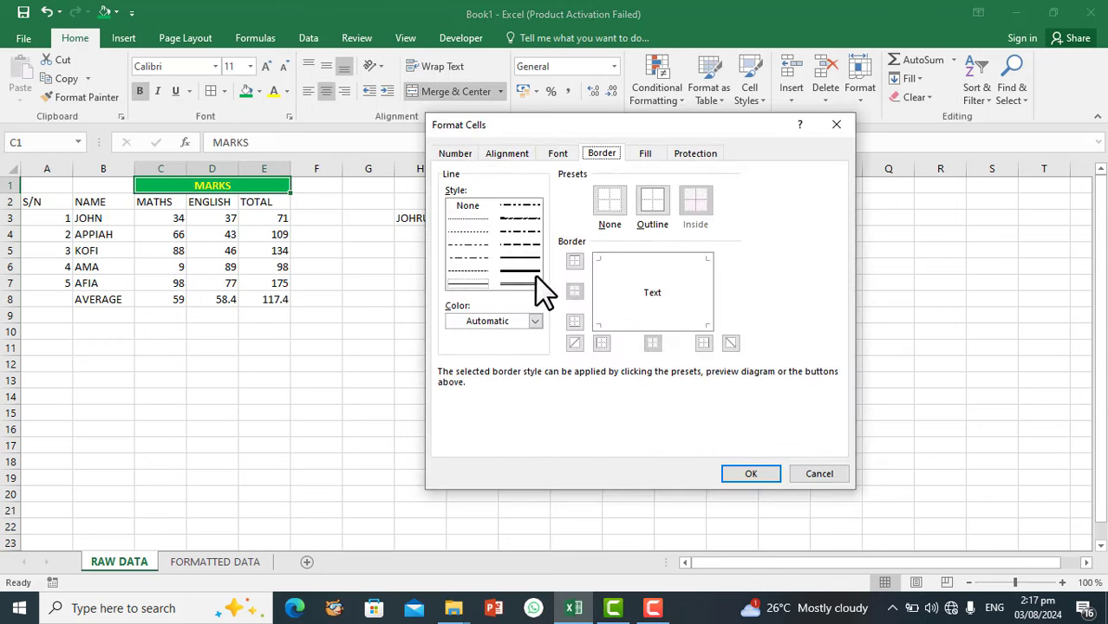
click(650, 263)
click(520, 283)
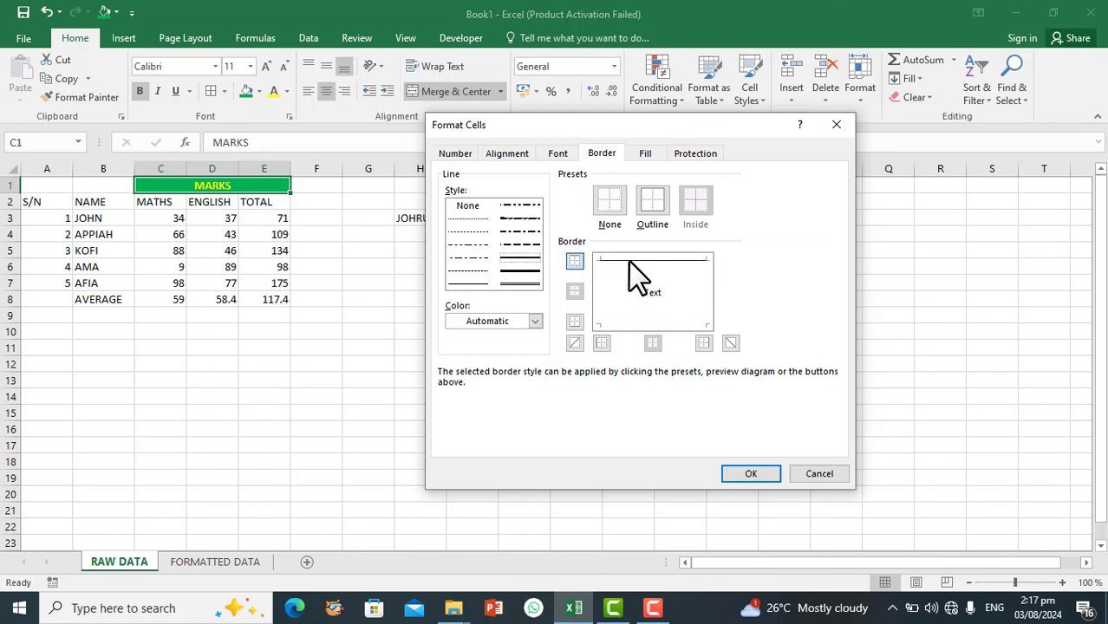
click(629, 262)
click(651, 331)
click(708, 286)
click(602, 291)
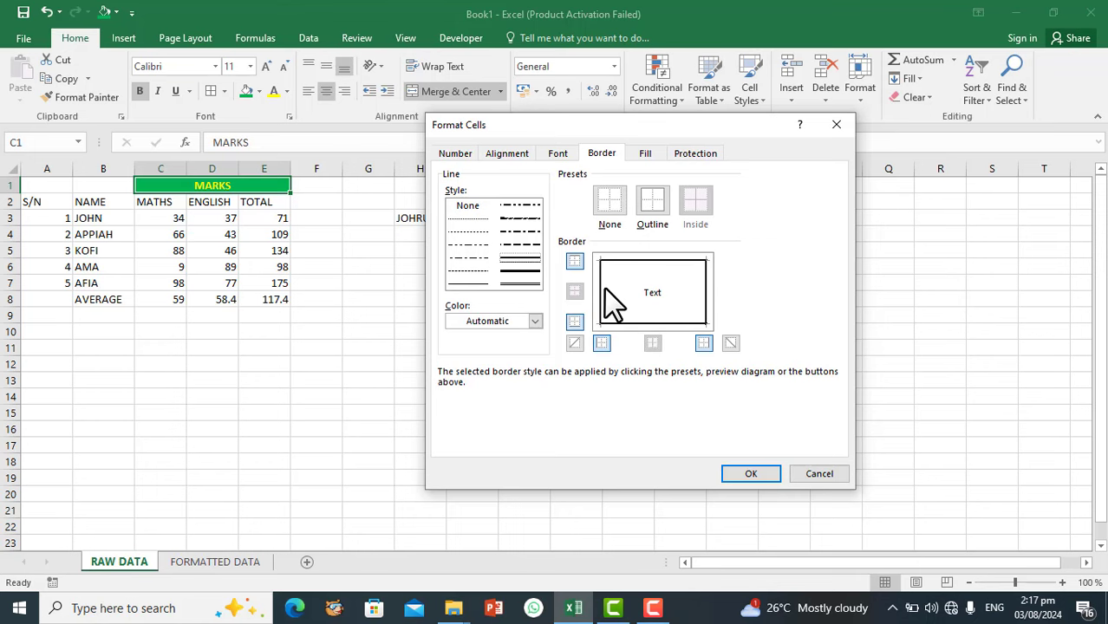
click(747, 475)
click(161, 235)
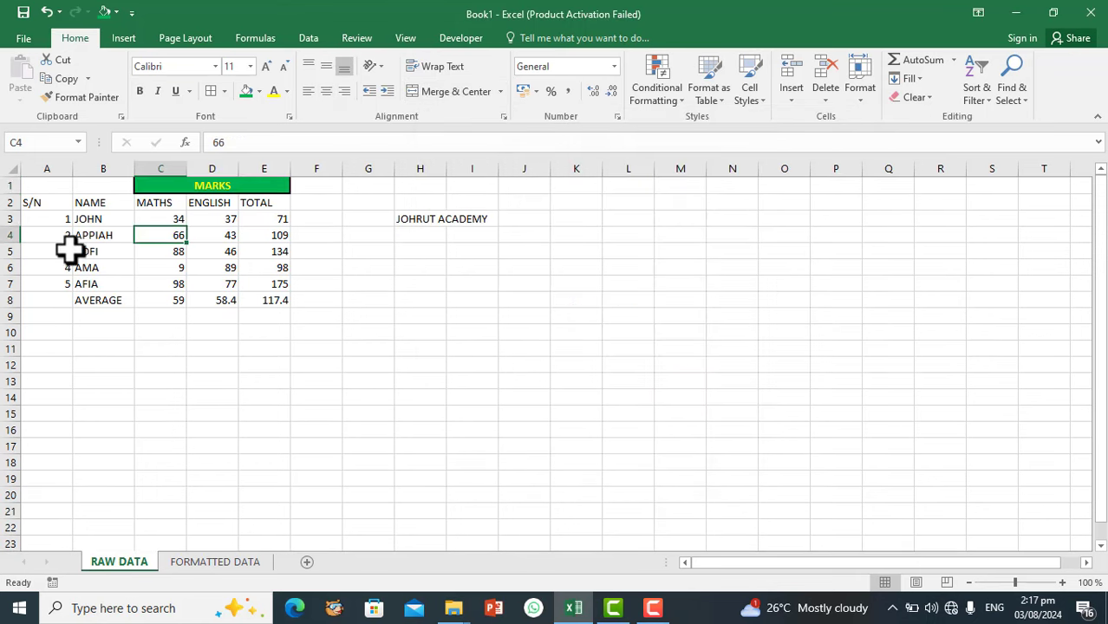
Step: Apply All Borders to the table range A2:E8 and deselect it
drag(32, 206, 272, 298)
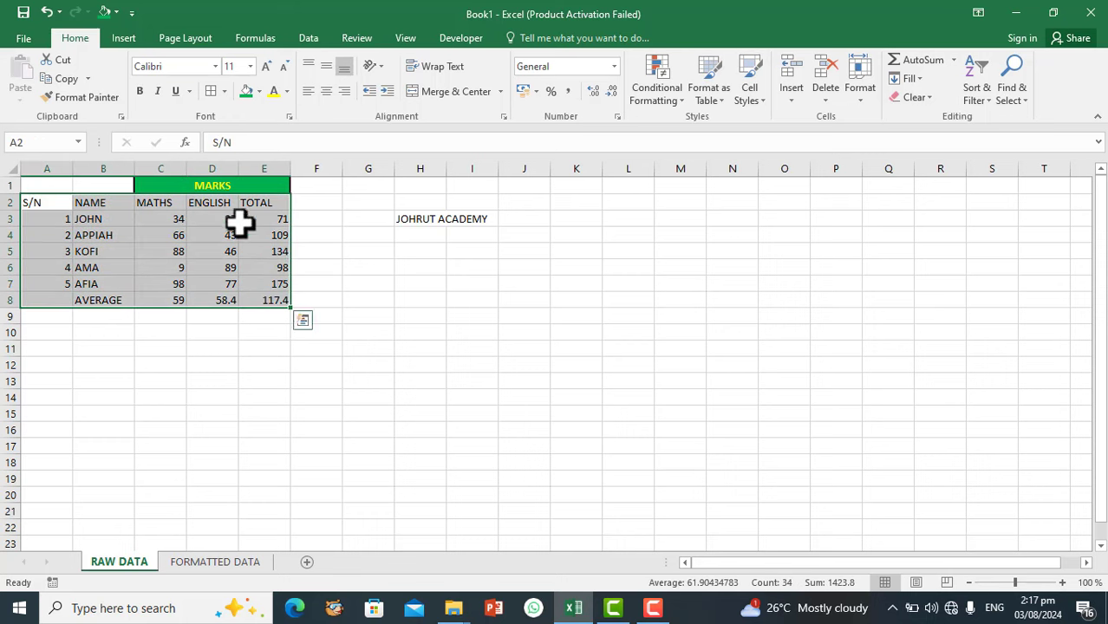
click(224, 91)
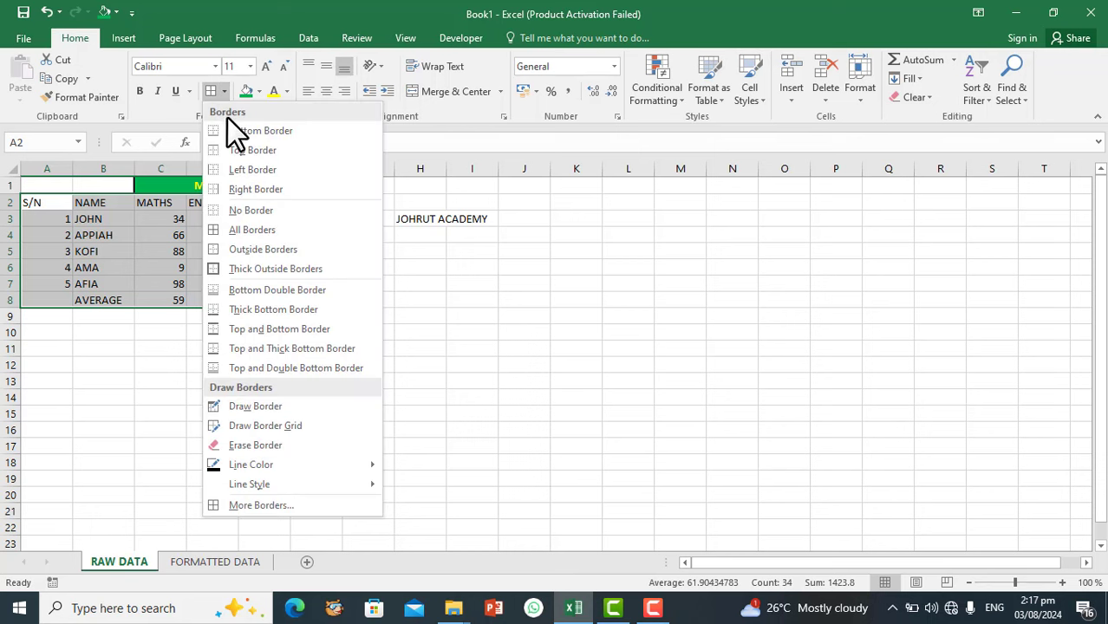
click(251, 230)
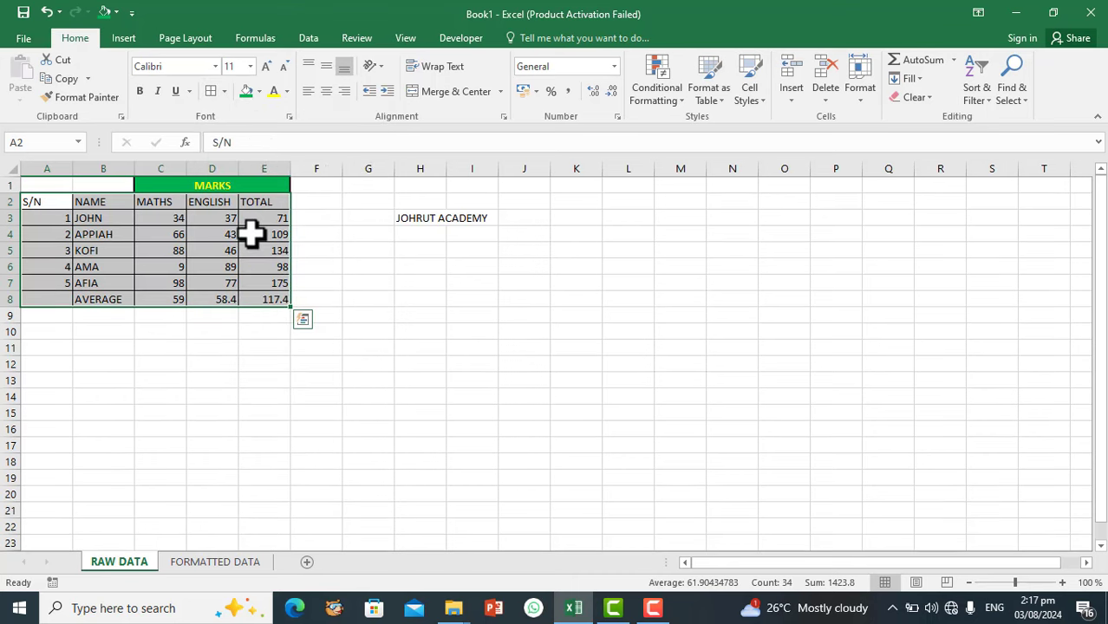
click(59, 235)
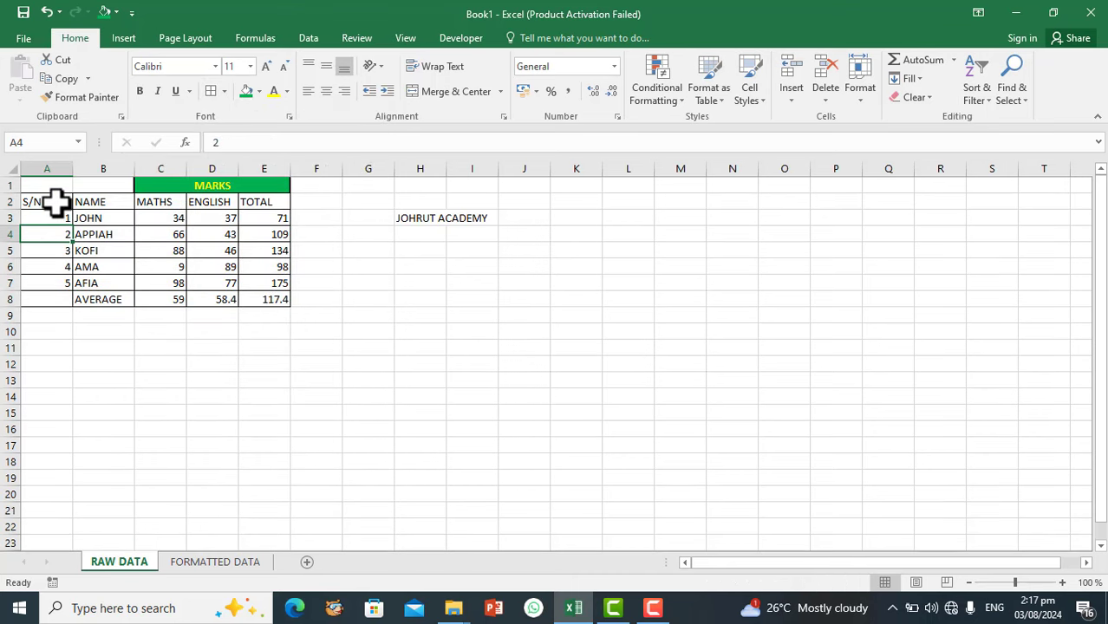
Step: Make the column header row A2:E2 bold and fill it with light gold, keeping the font size at 11
drag(56, 203, 264, 204)
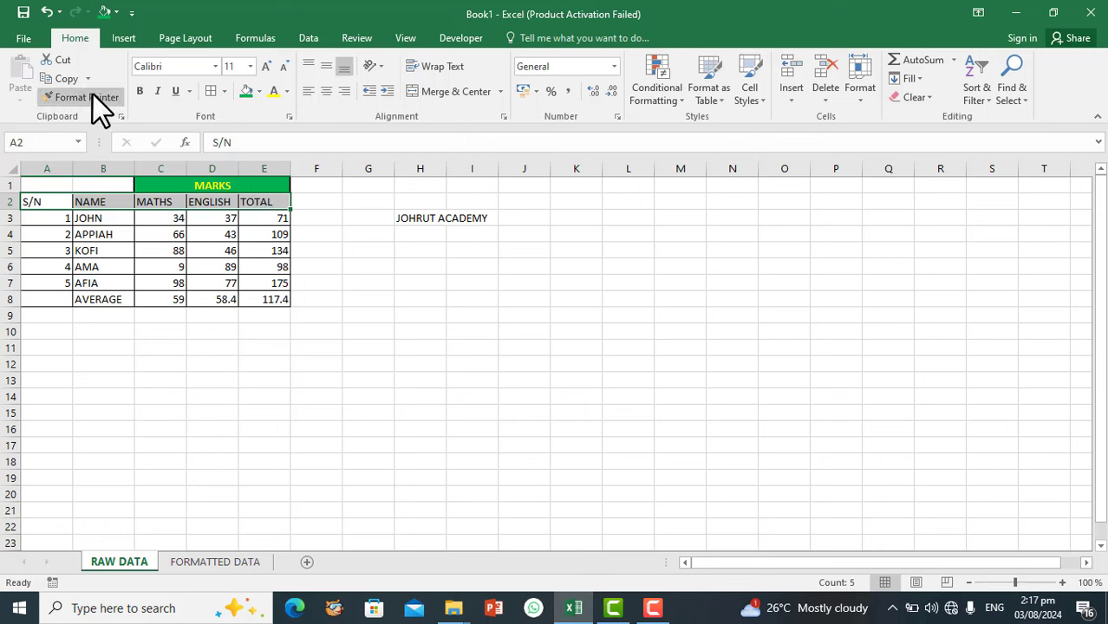
click(141, 89)
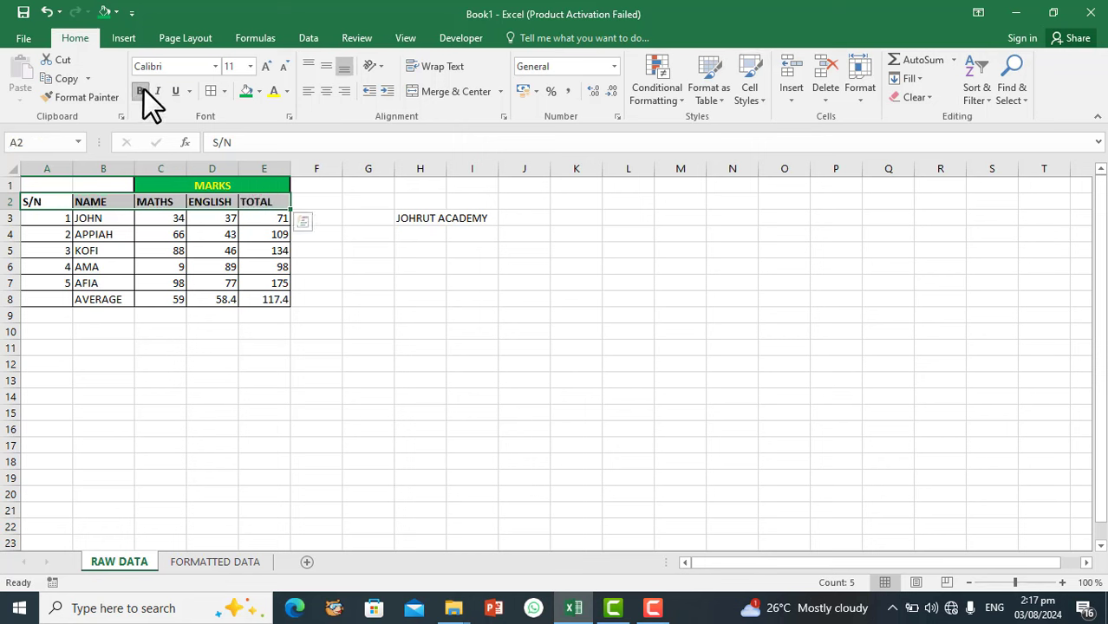
click(265, 69)
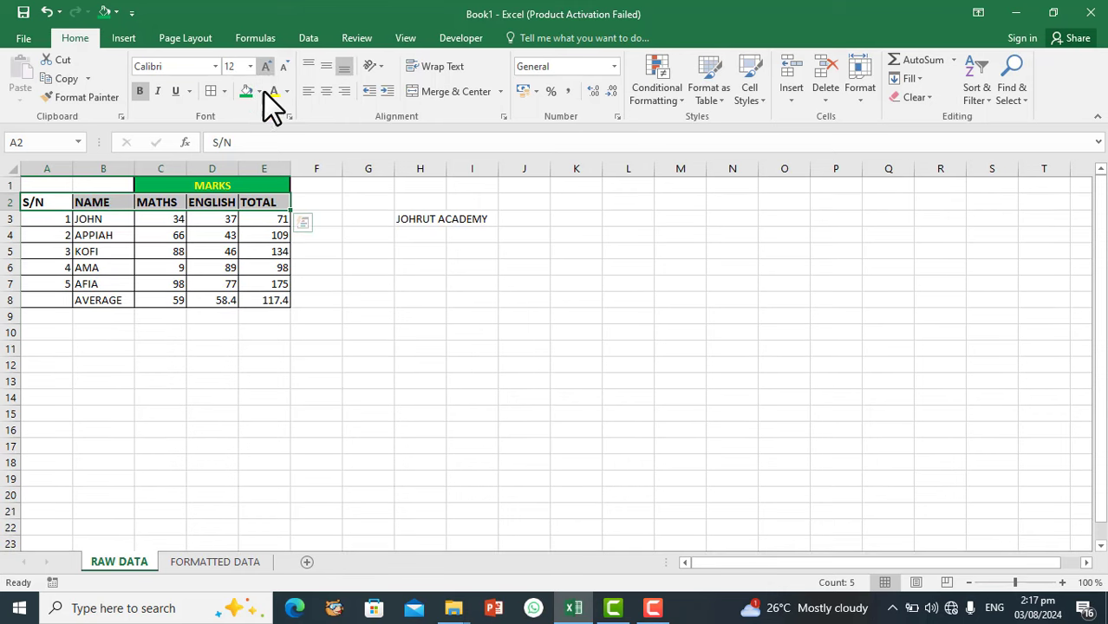
click(282, 69)
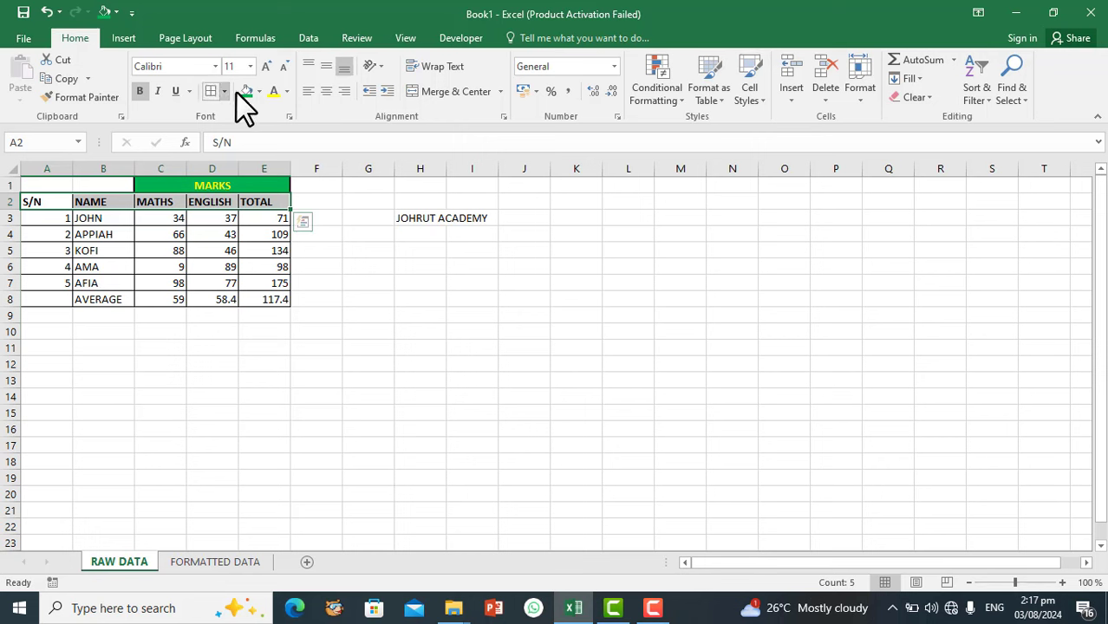
click(257, 92)
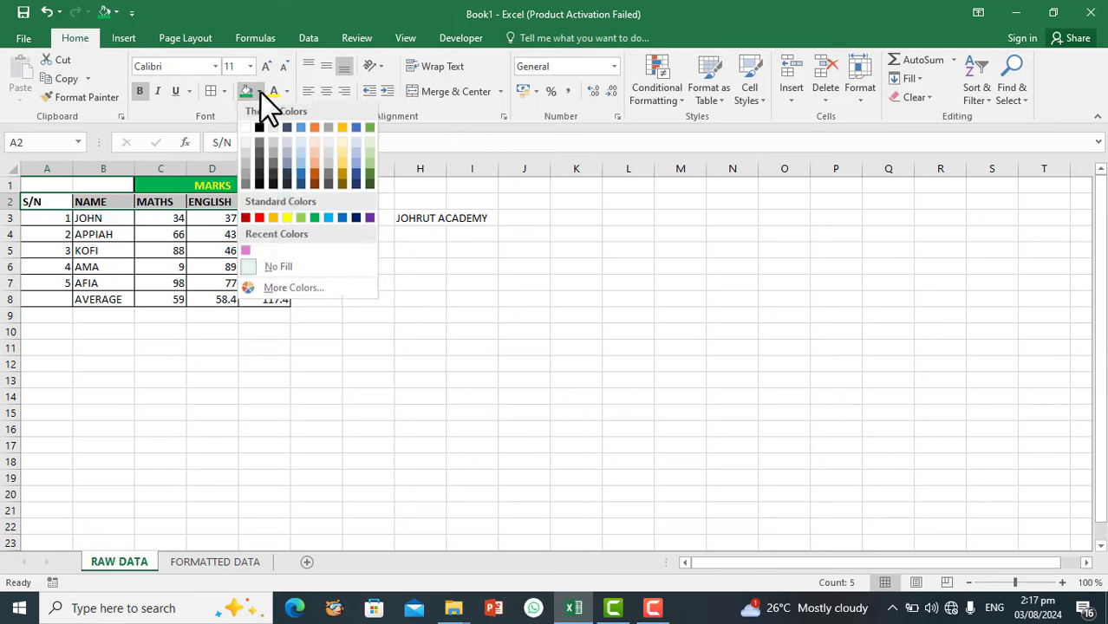
click(346, 162)
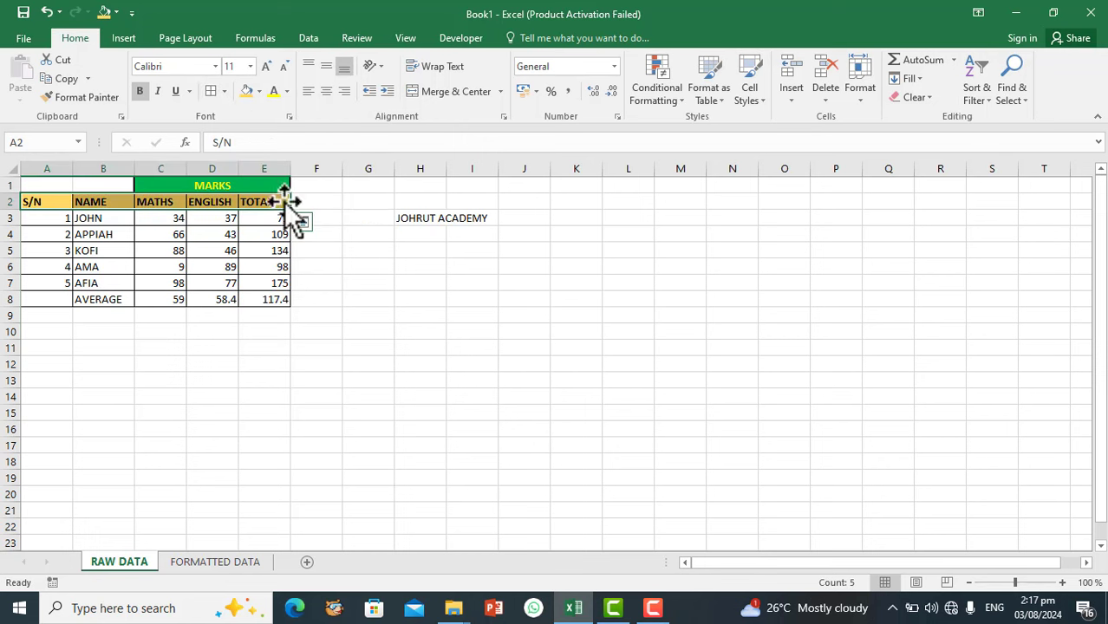
click(55, 220)
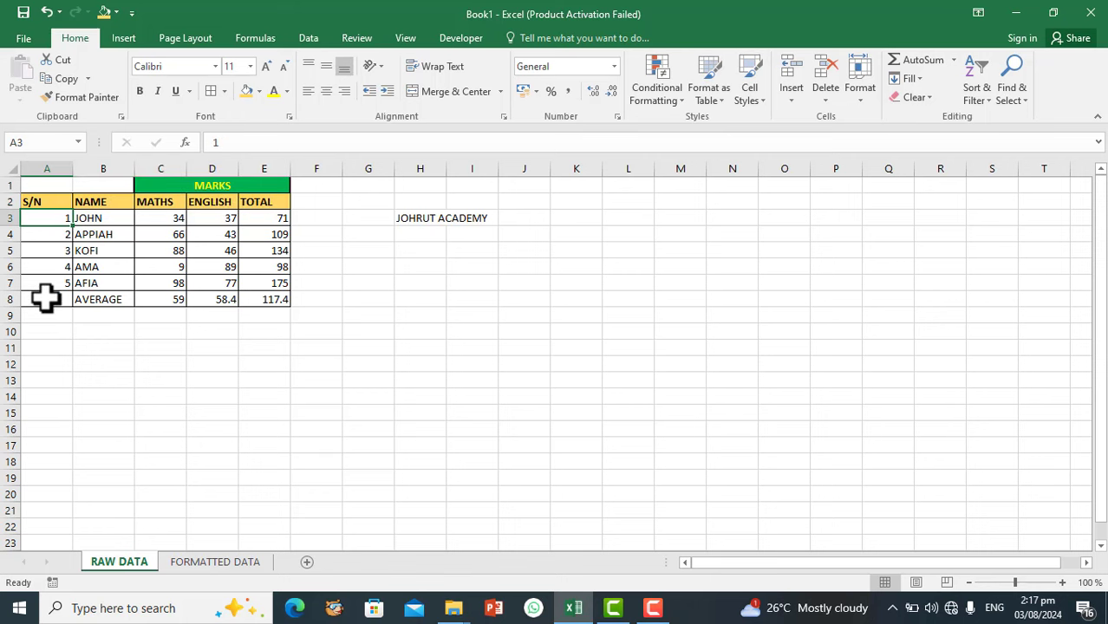
Step: Make the AVERAGE row A8:E8 bold and italic, fill it with light blue, and deselect it
drag(45, 297, 282, 302)
click(139, 91)
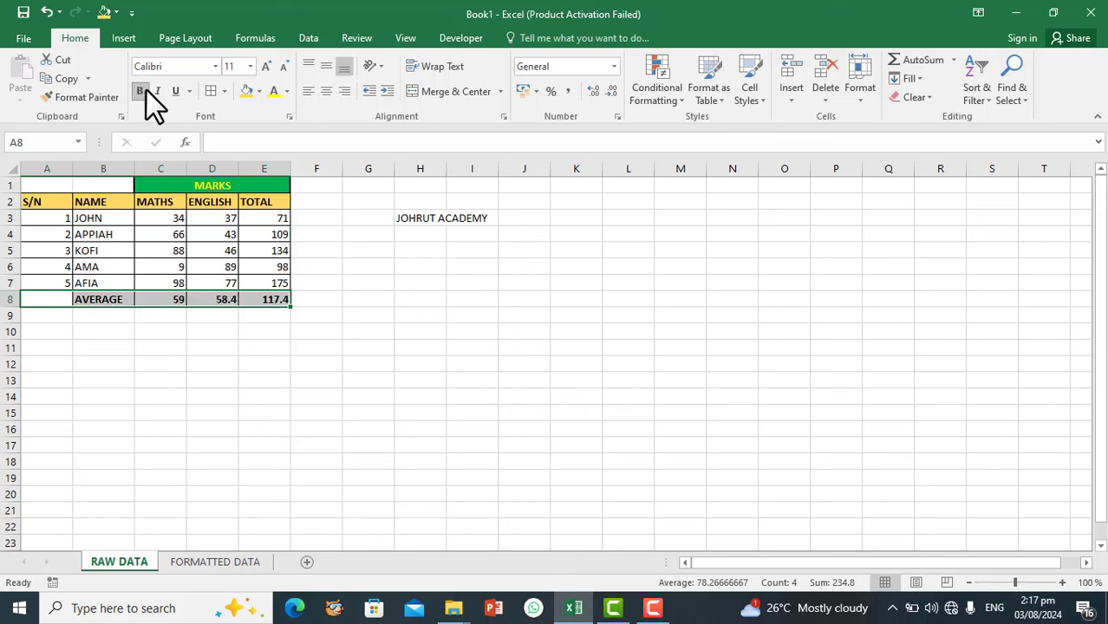
click(158, 91)
click(259, 92)
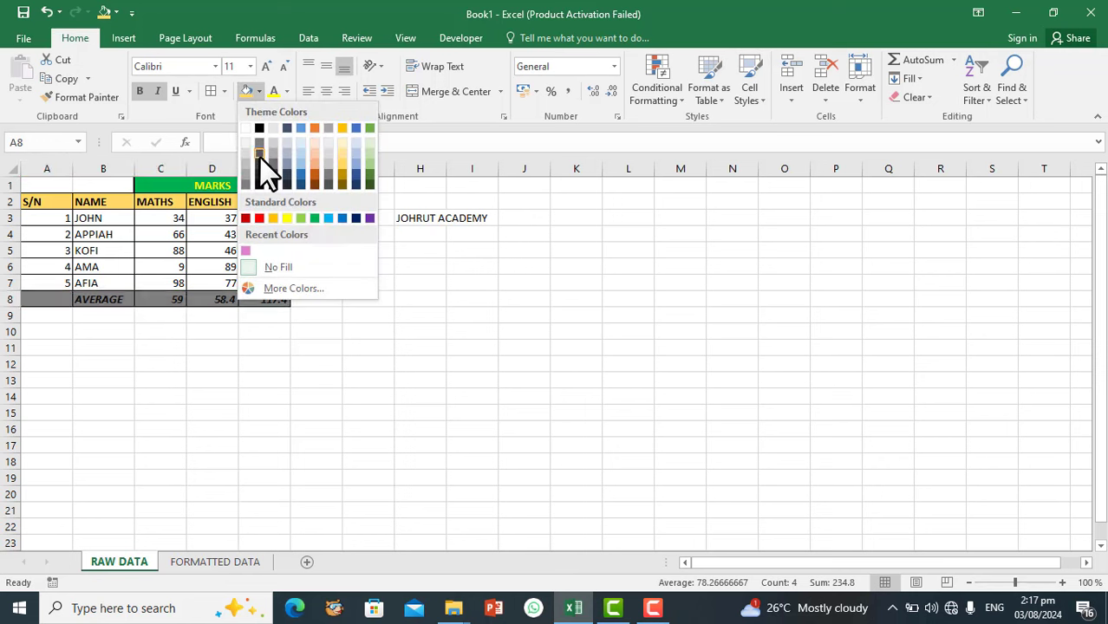
click(325, 217)
click(335, 298)
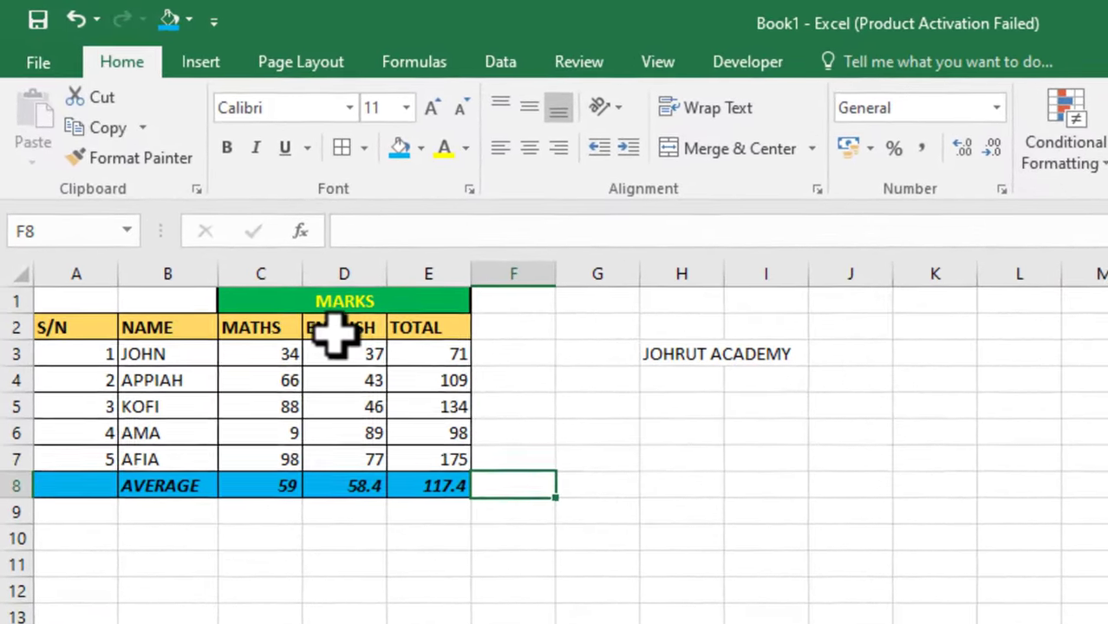
click(278, 270)
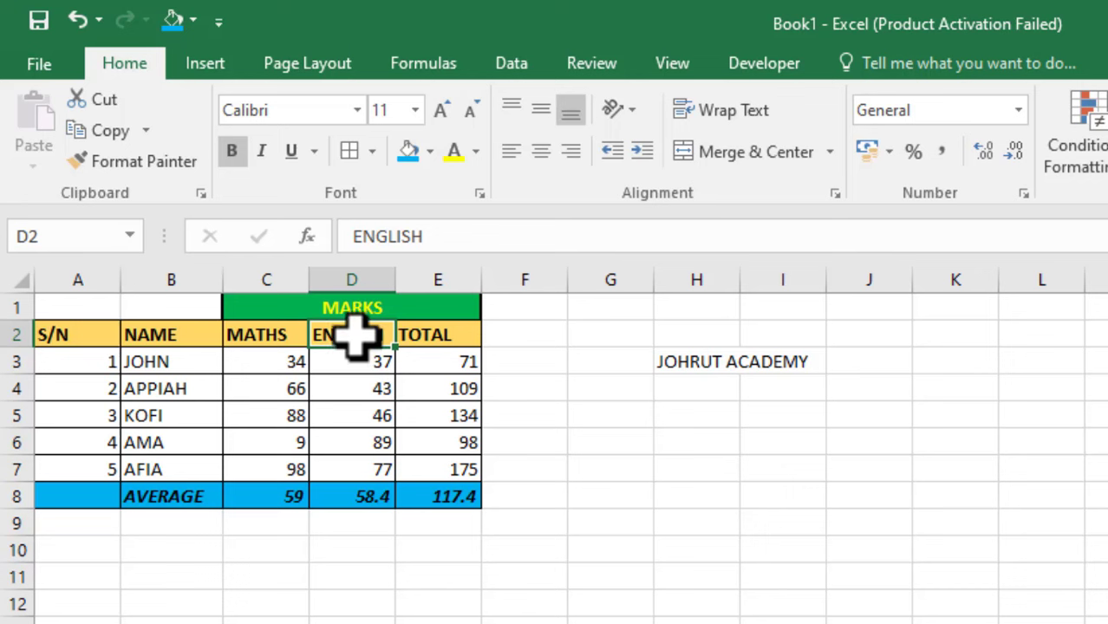
click(593, 339)
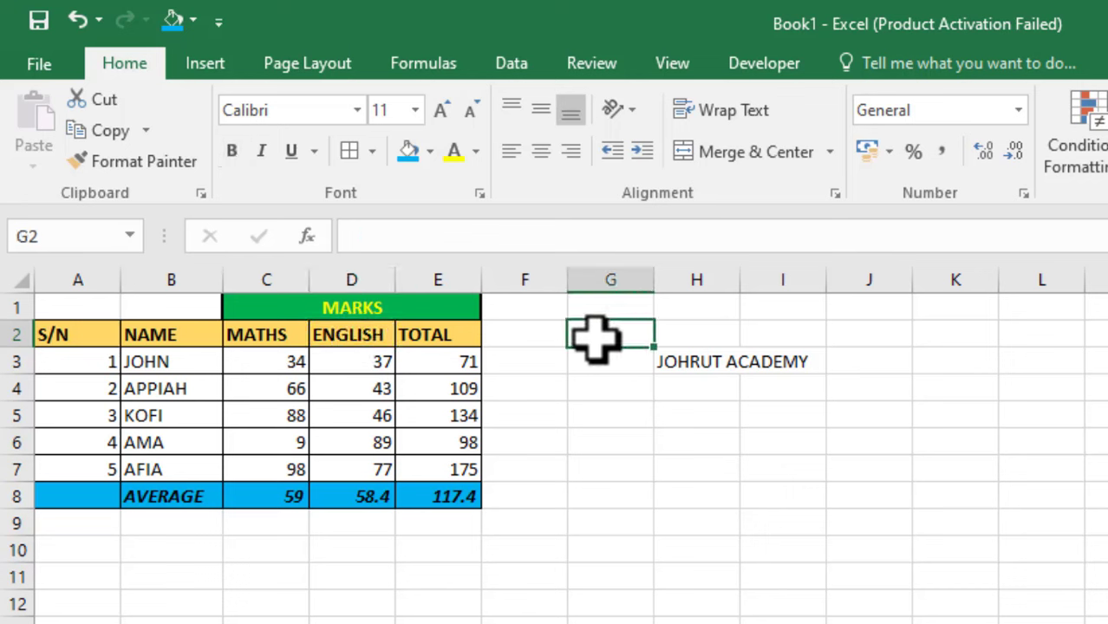
click(353, 338)
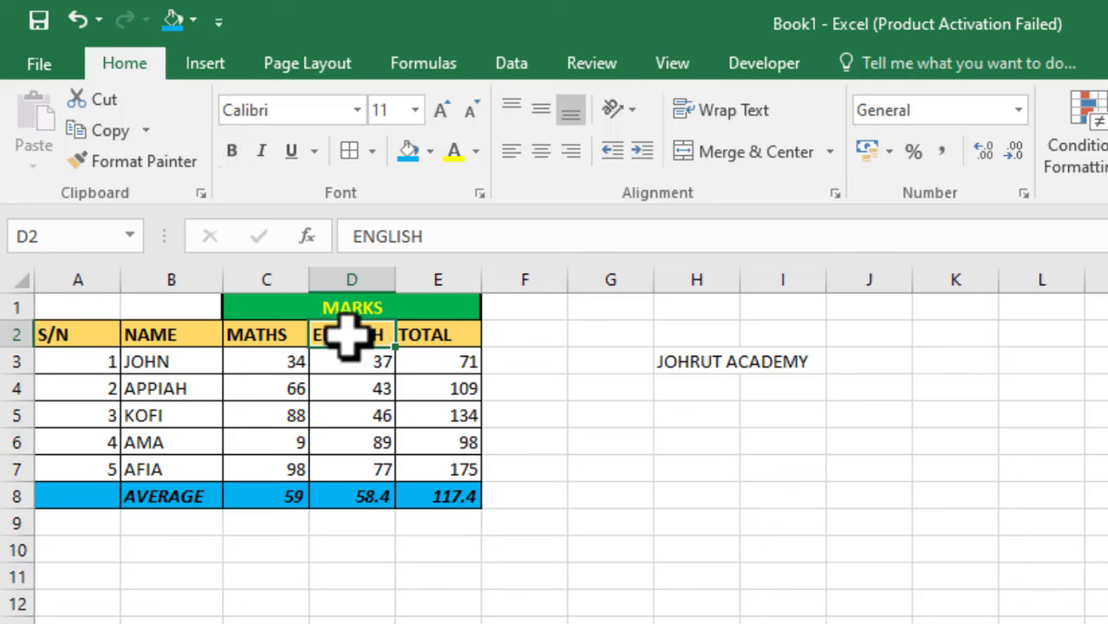
click(364, 307)
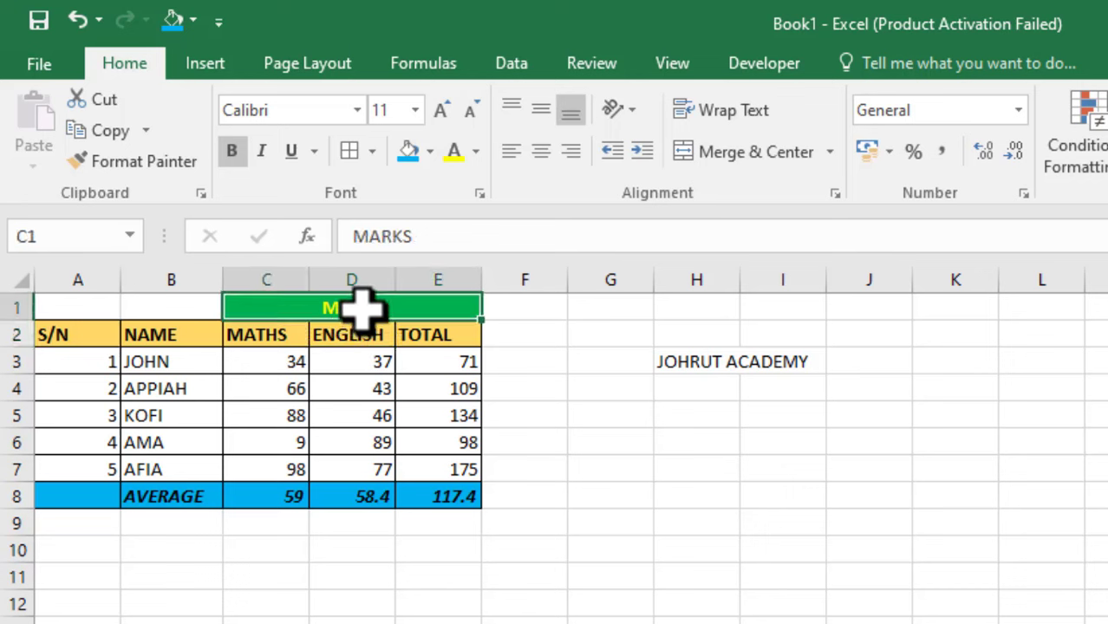
Step: Clear the JOHRUT ACADEMY text from cell H3
click(676, 355)
key(Delete)
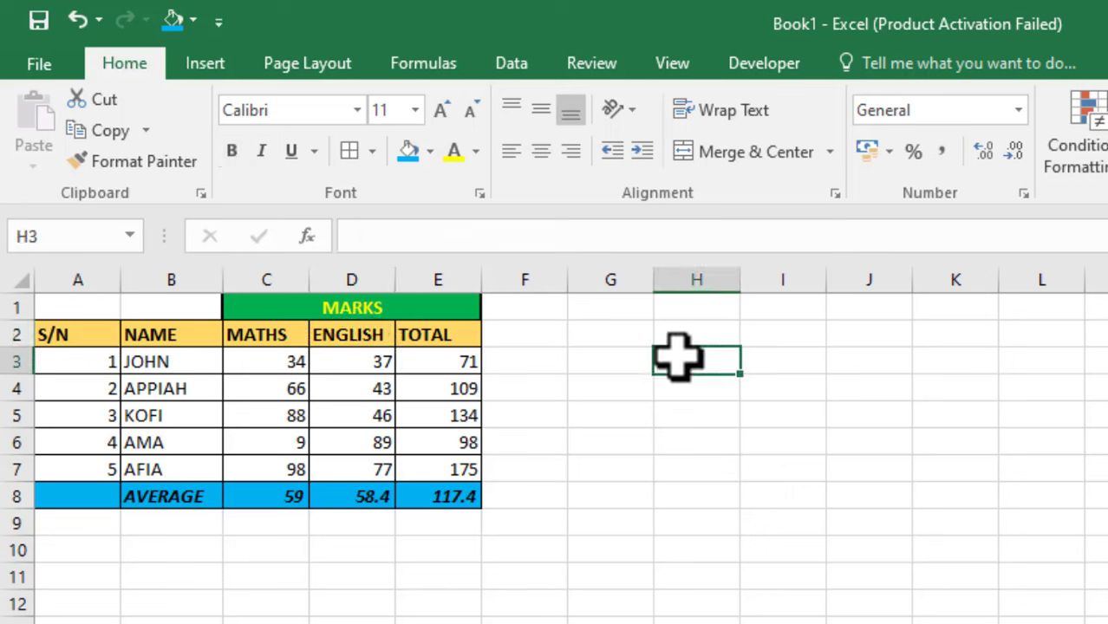
Step: Copy the merged MARKS heading's formatting to H1 with Format Painter and deselect the result
click(347, 307)
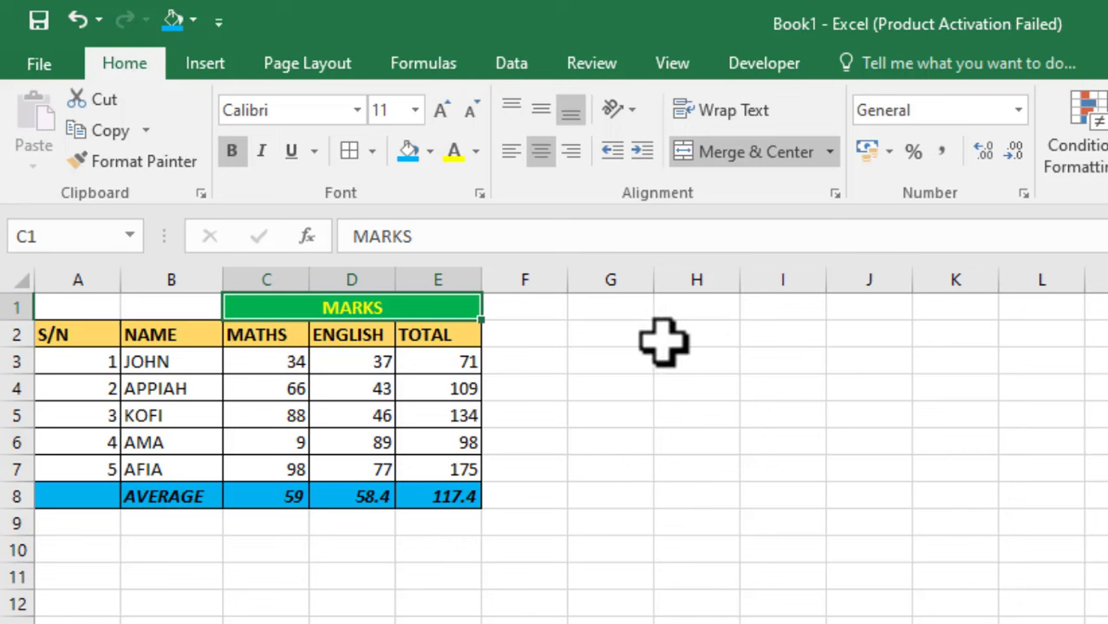
click(704, 311)
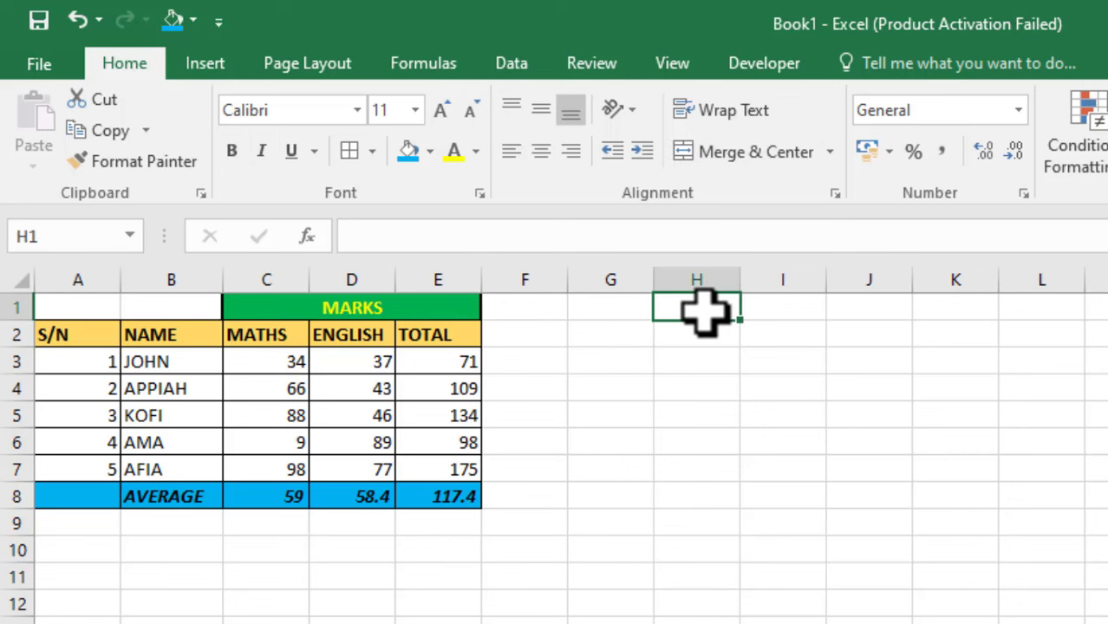
click(286, 304)
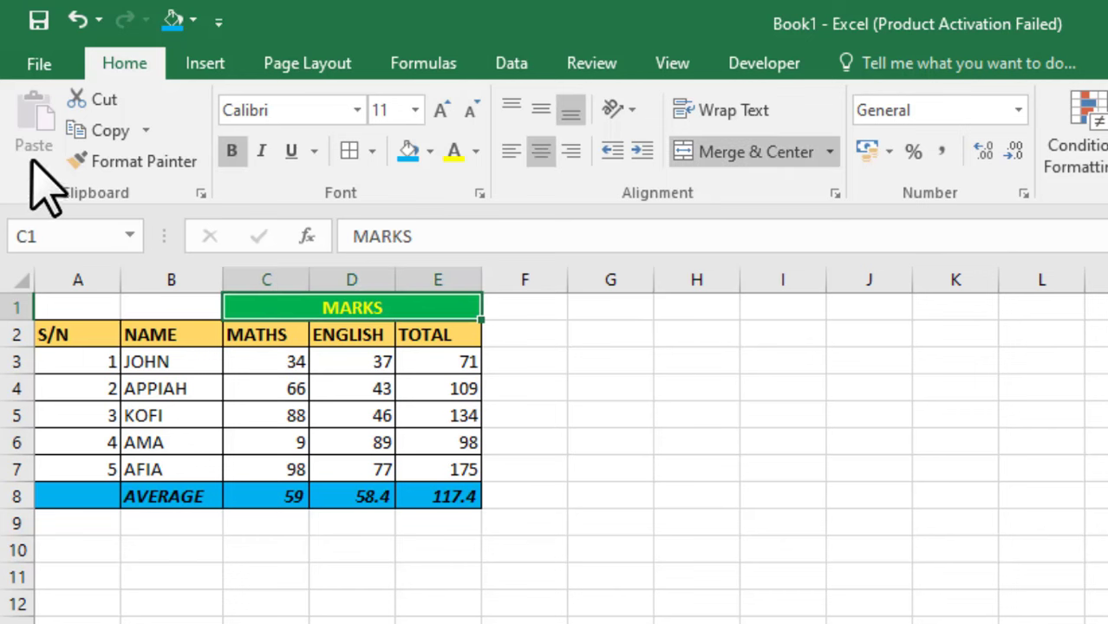
click(121, 161)
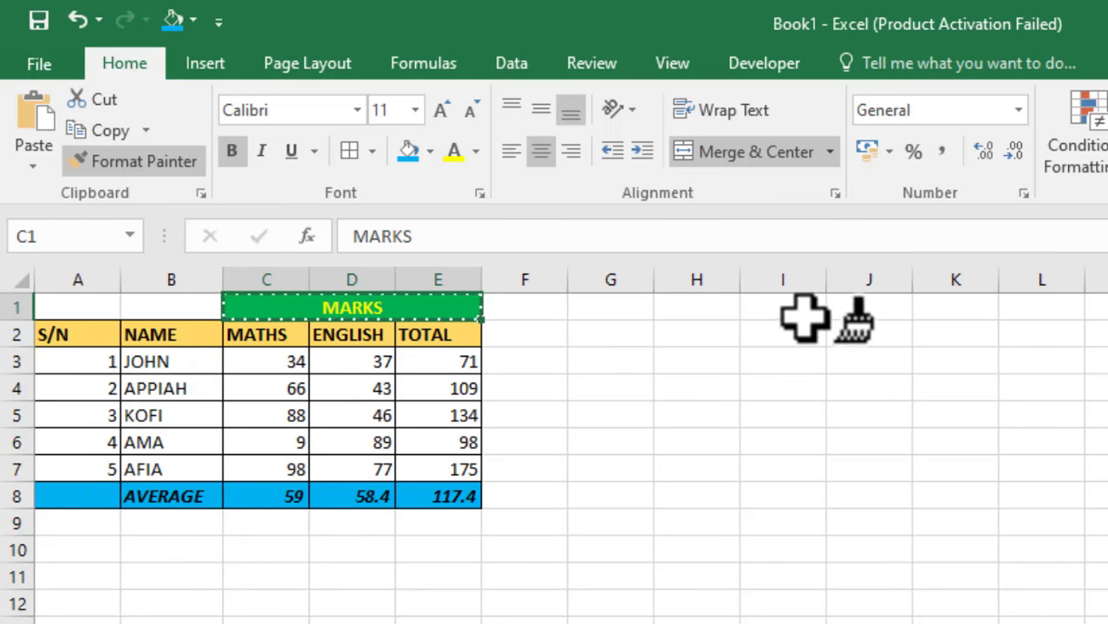
click(699, 305)
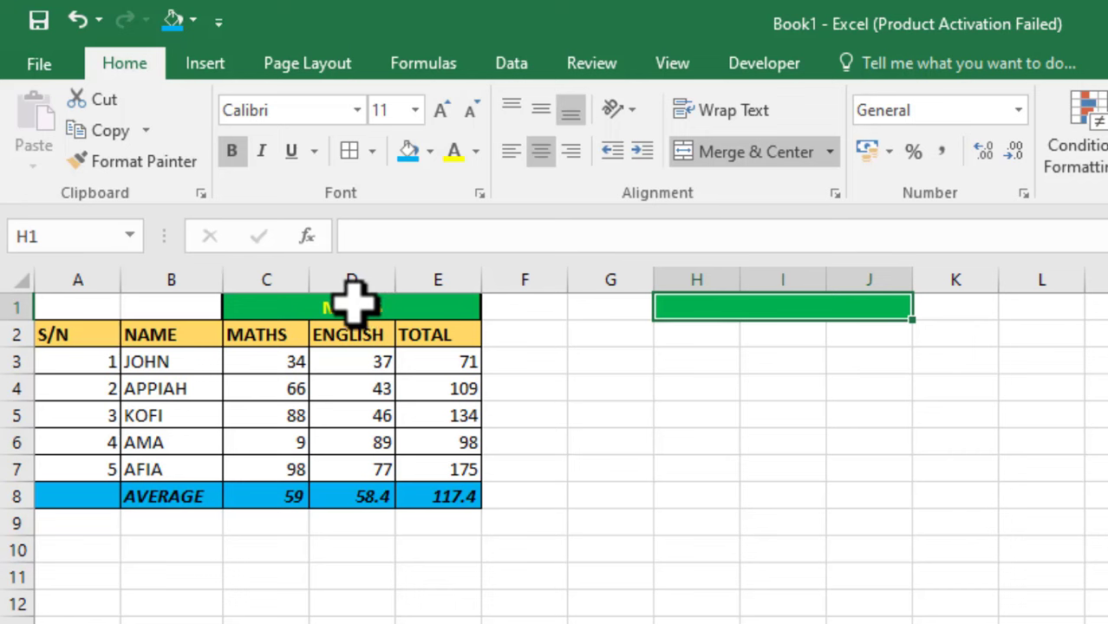
click(780, 340)
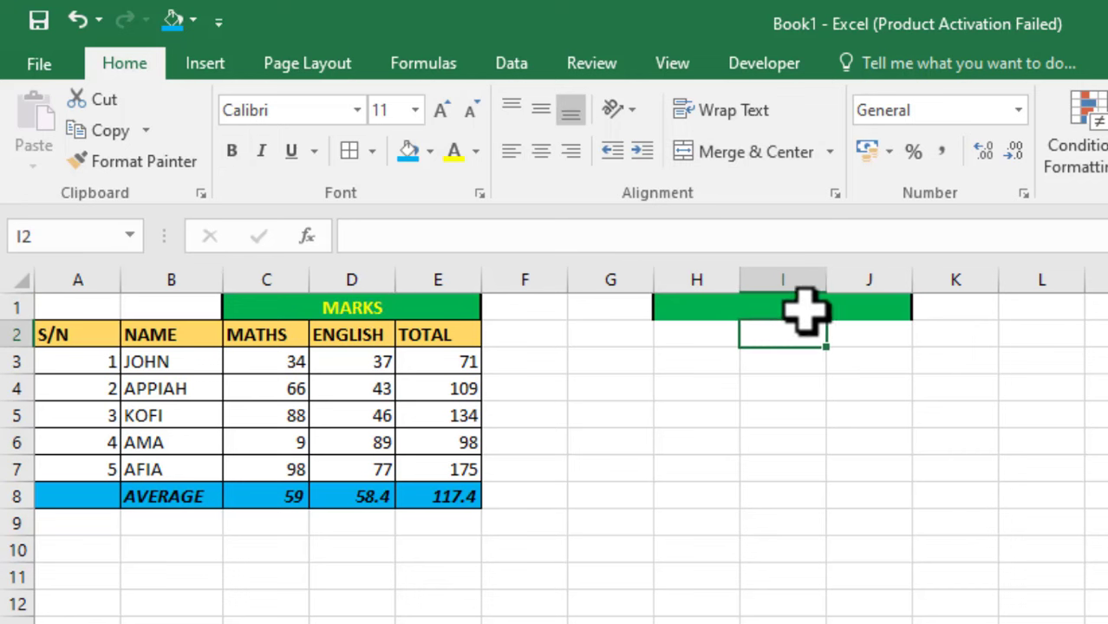
Step: Enter AGE as the heading in the green merged cell H1:J1
click(814, 310)
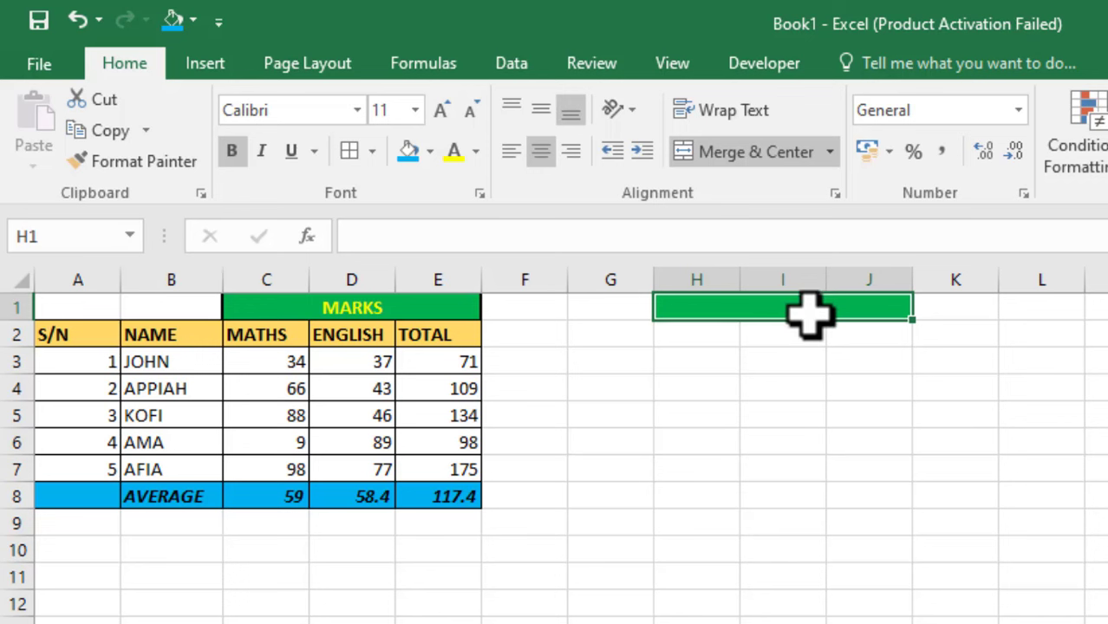
text(MA)
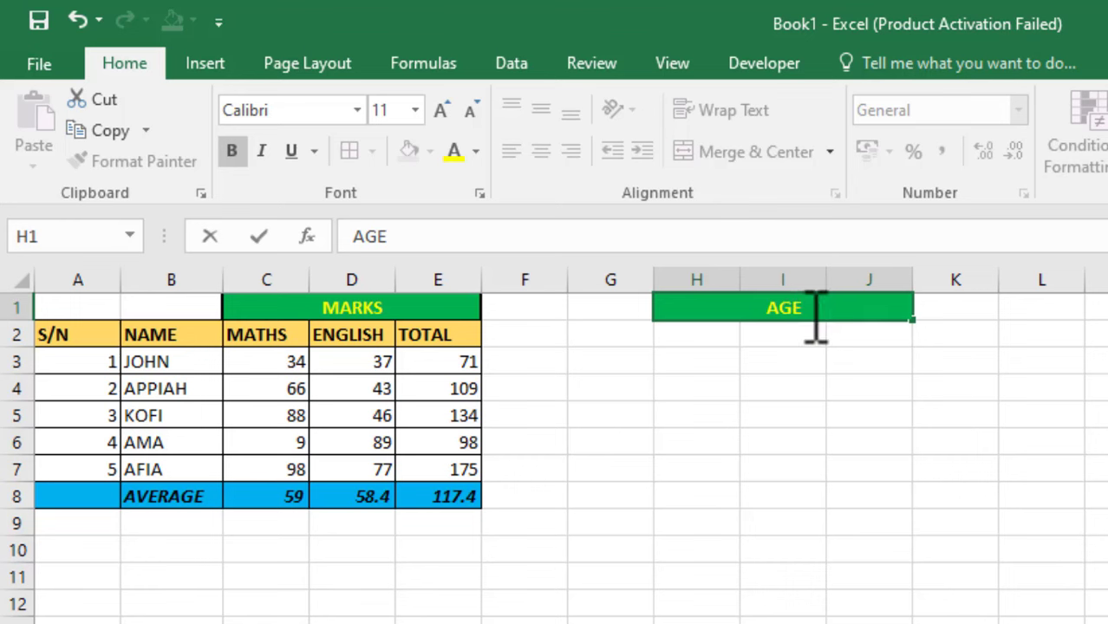
key(Return)
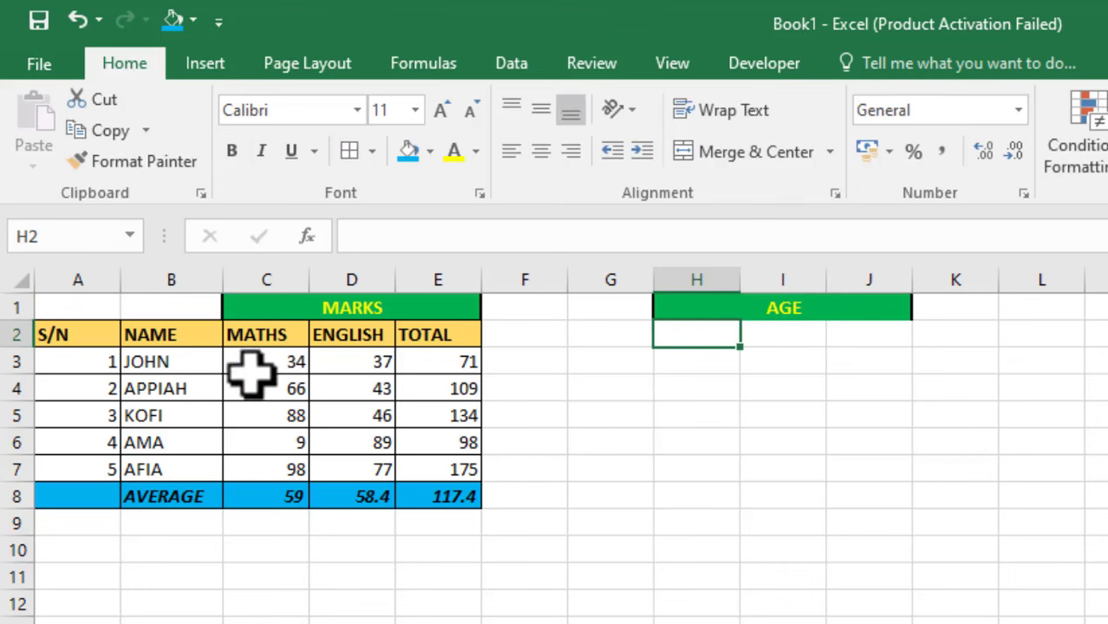
click(286, 309)
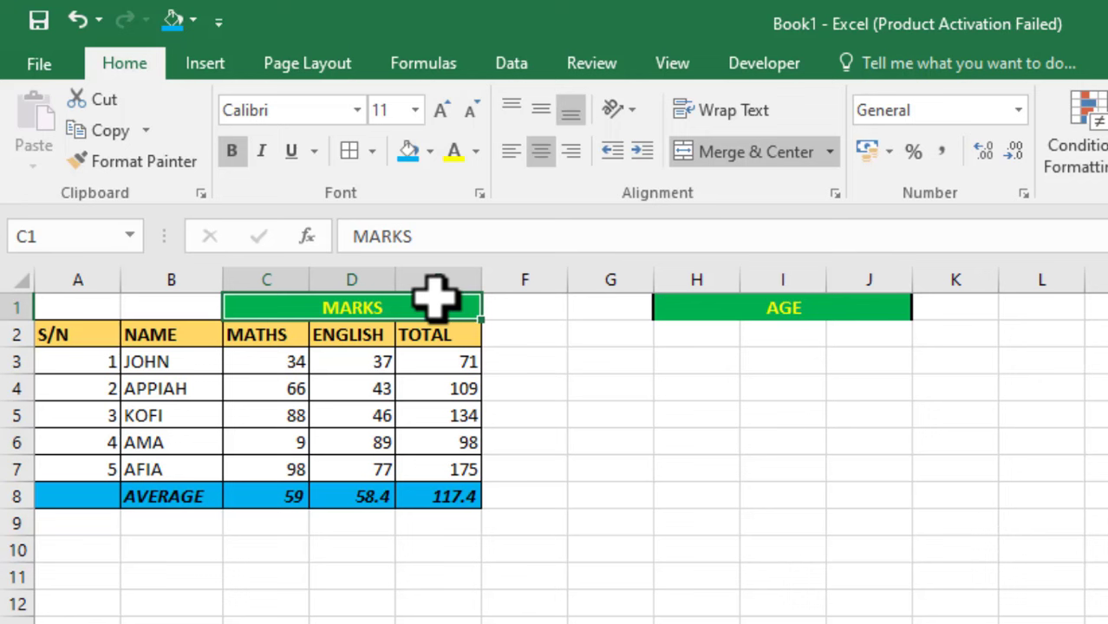
click(871, 440)
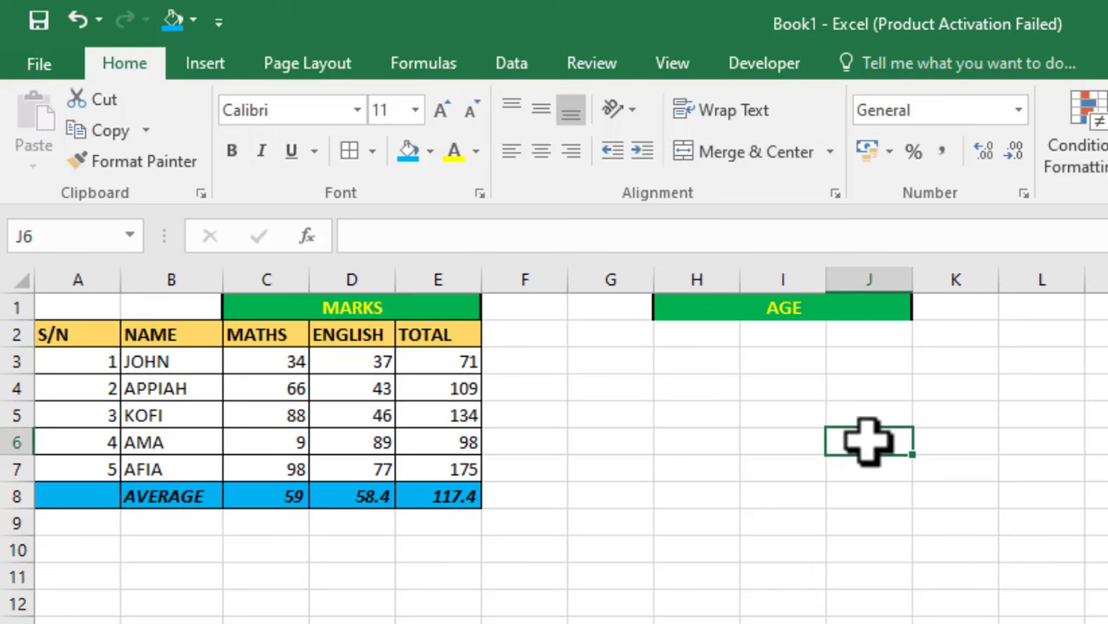
Step: Try copying the TOTAL header's formatting to cell J2 with Format Painter and undo it
click(429, 333)
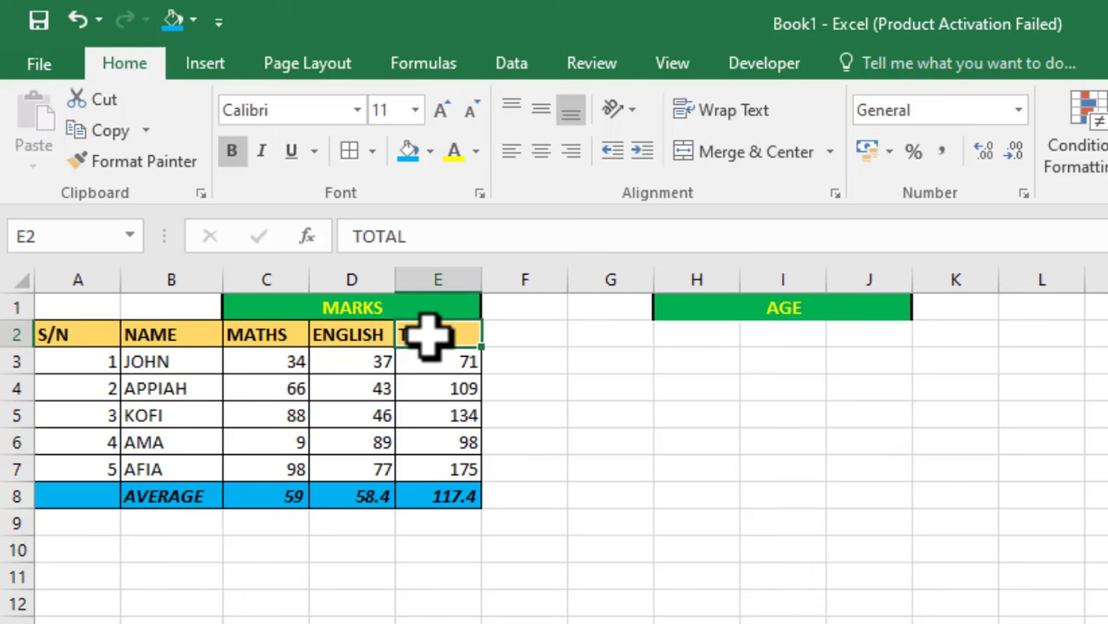
click(146, 165)
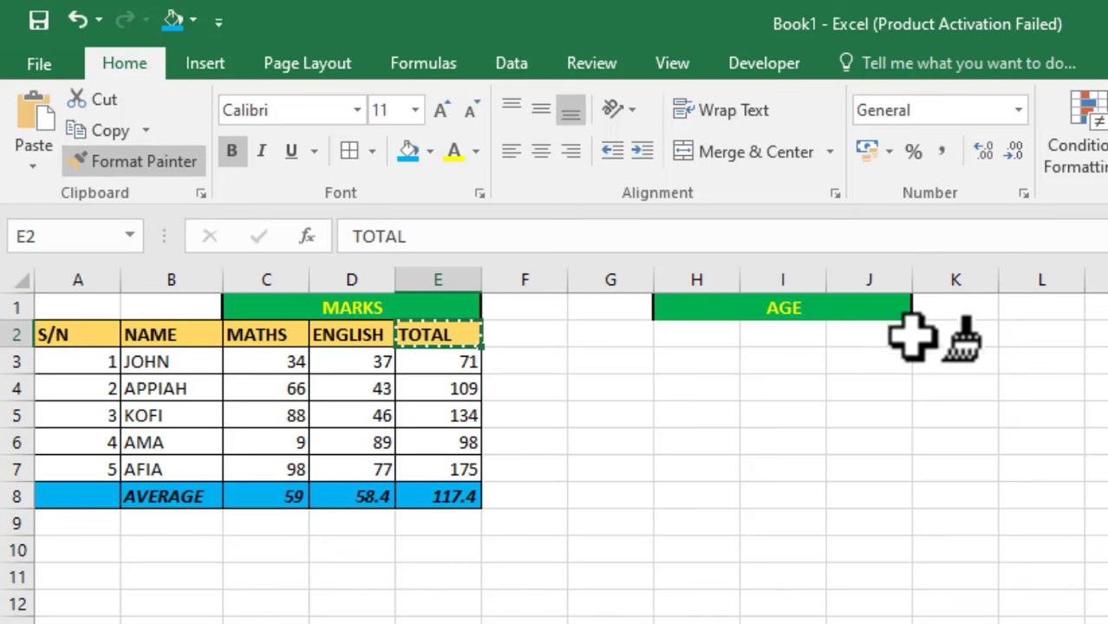
click(857, 331)
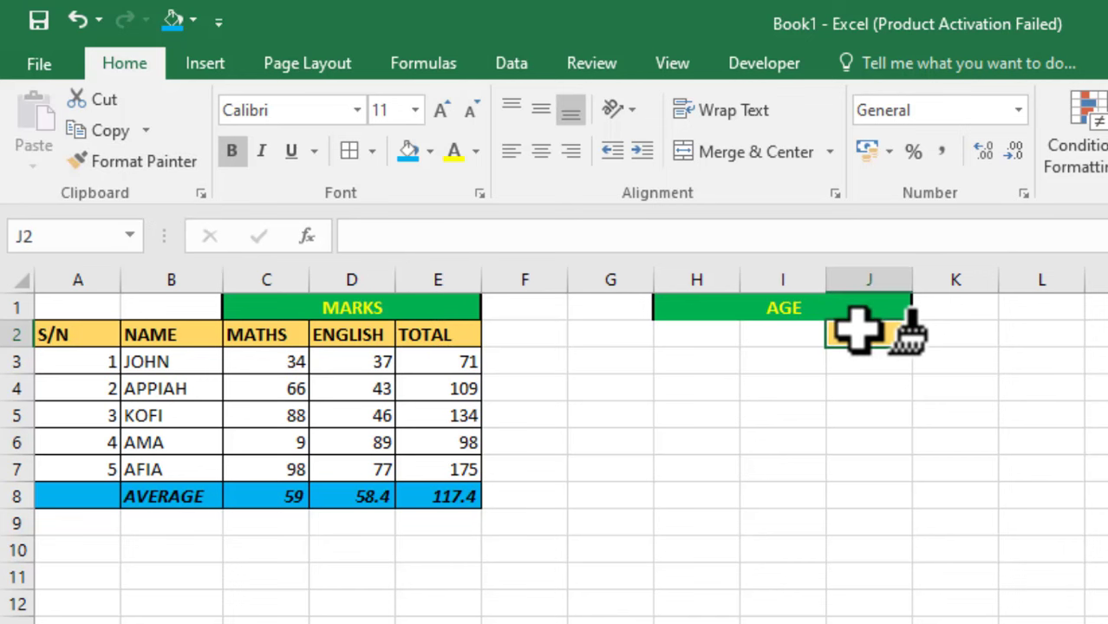
key(ctrl+z)
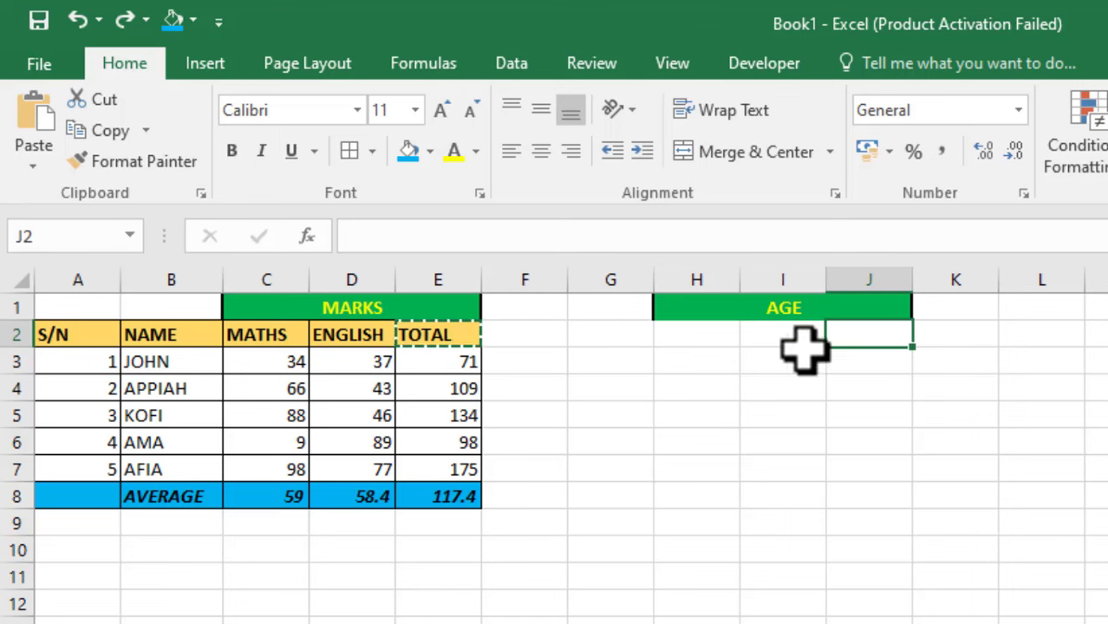
click(130, 162)
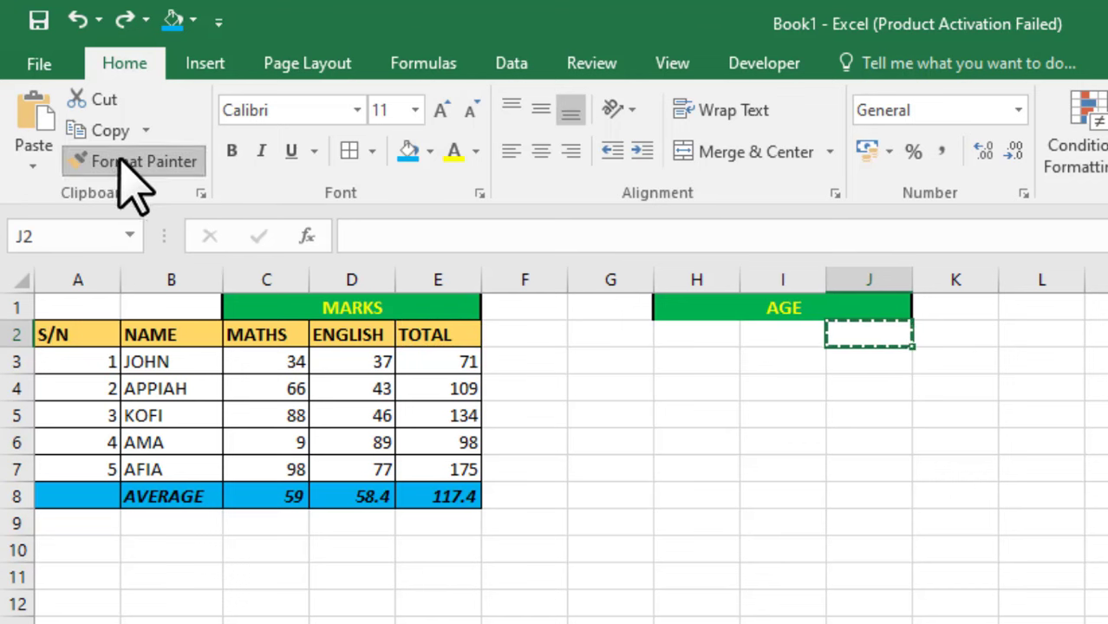
click(847, 334)
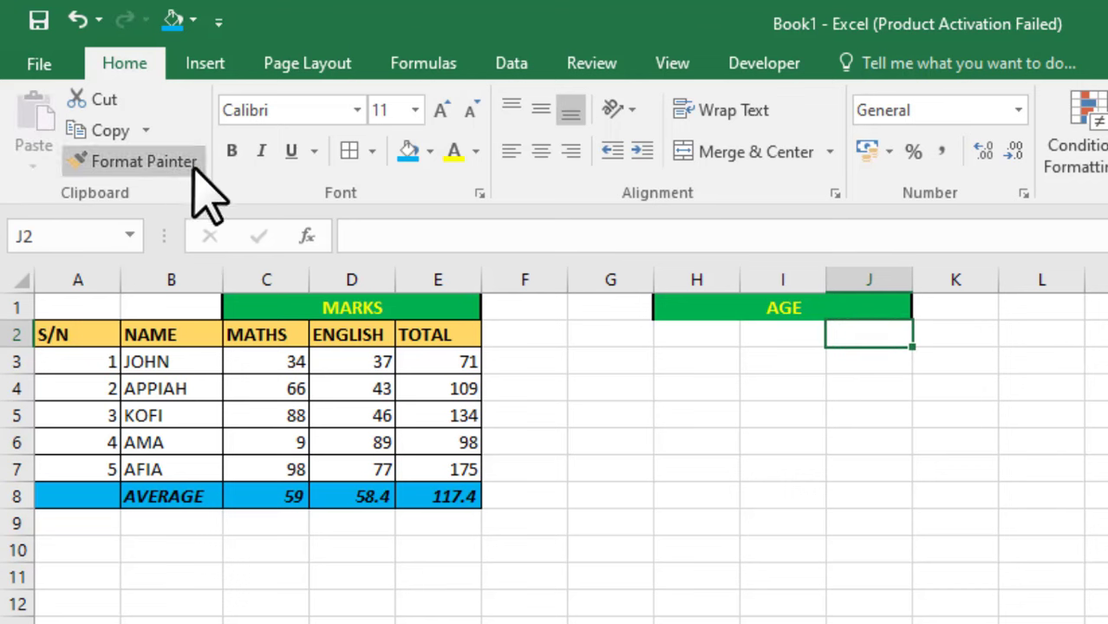
Step: Copy the formatting of the TOTAL header in E2 onto cell J2 with Format Painter
click(442, 334)
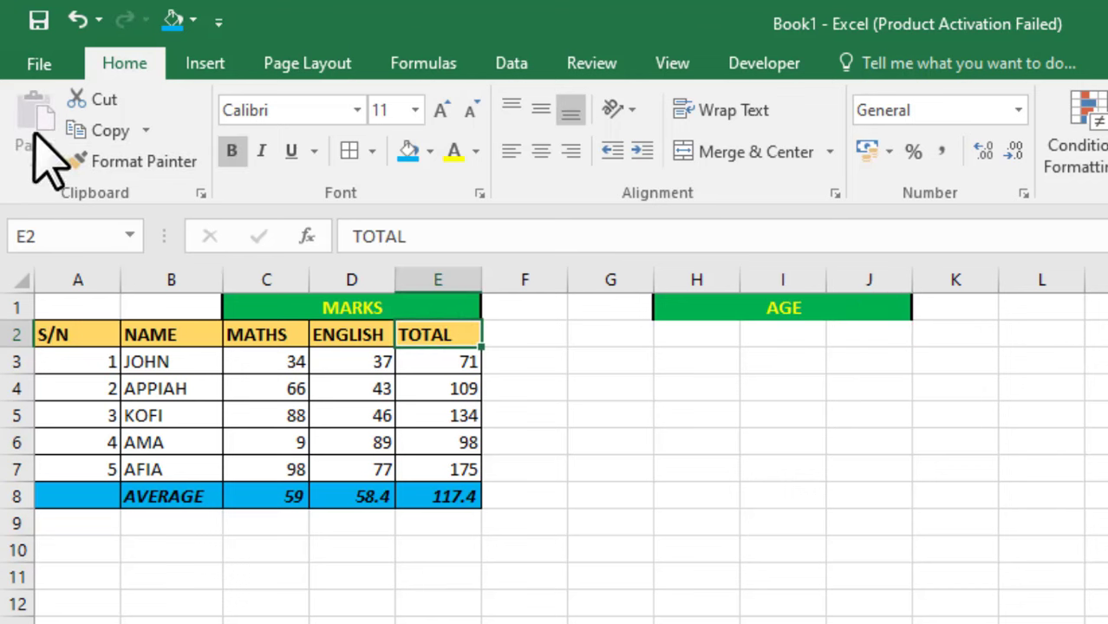
click(113, 163)
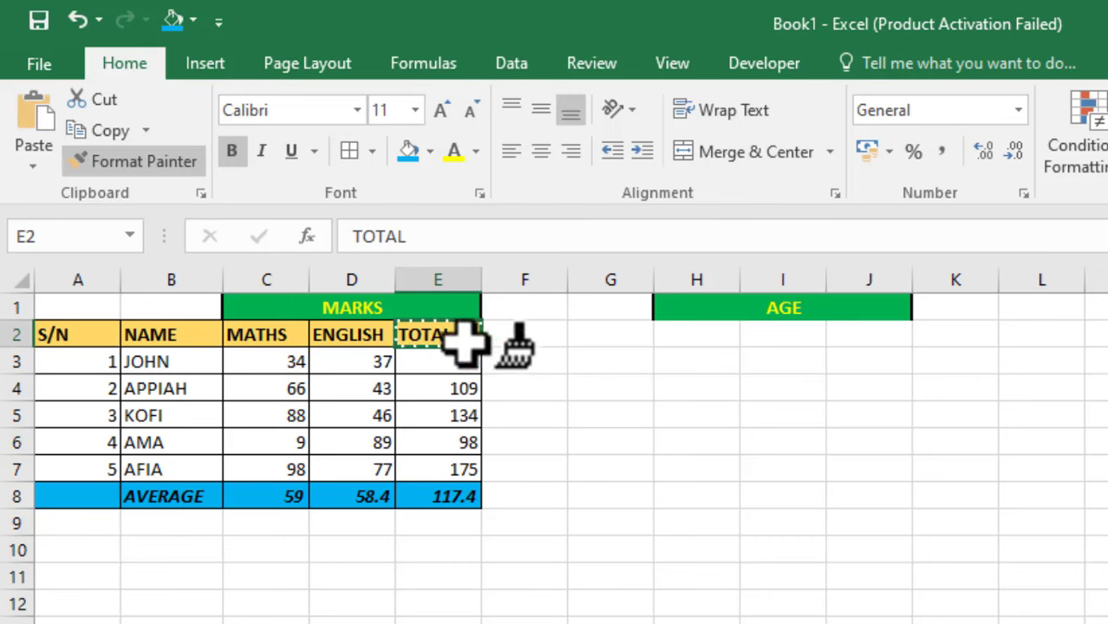
click(861, 334)
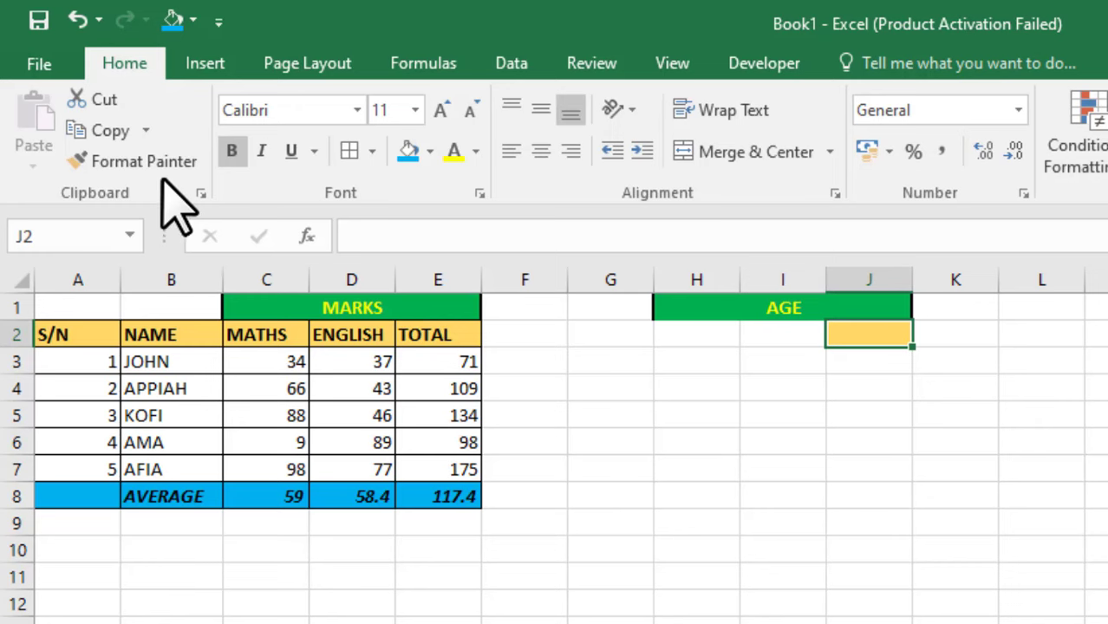
Step: Copy the merged MARKS heading's formatting repeatedly with locked Format Painter to I5, L8, K11, H11, E16, I14, M14, R7, O5, M3 and I8
click(404, 305)
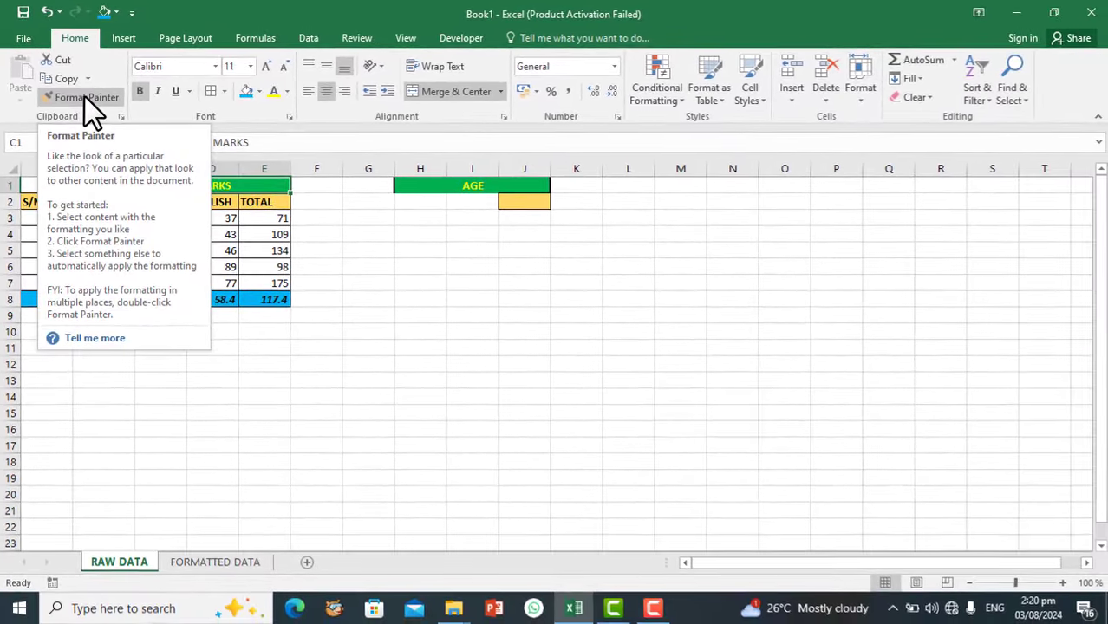
click(85, 98)
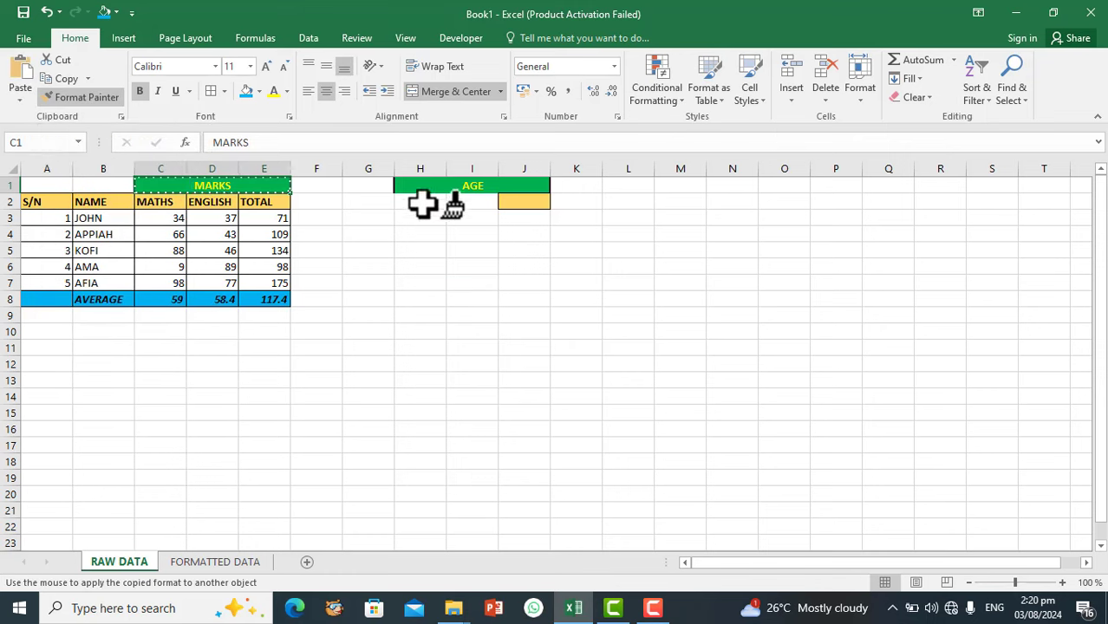
click(465, 258)
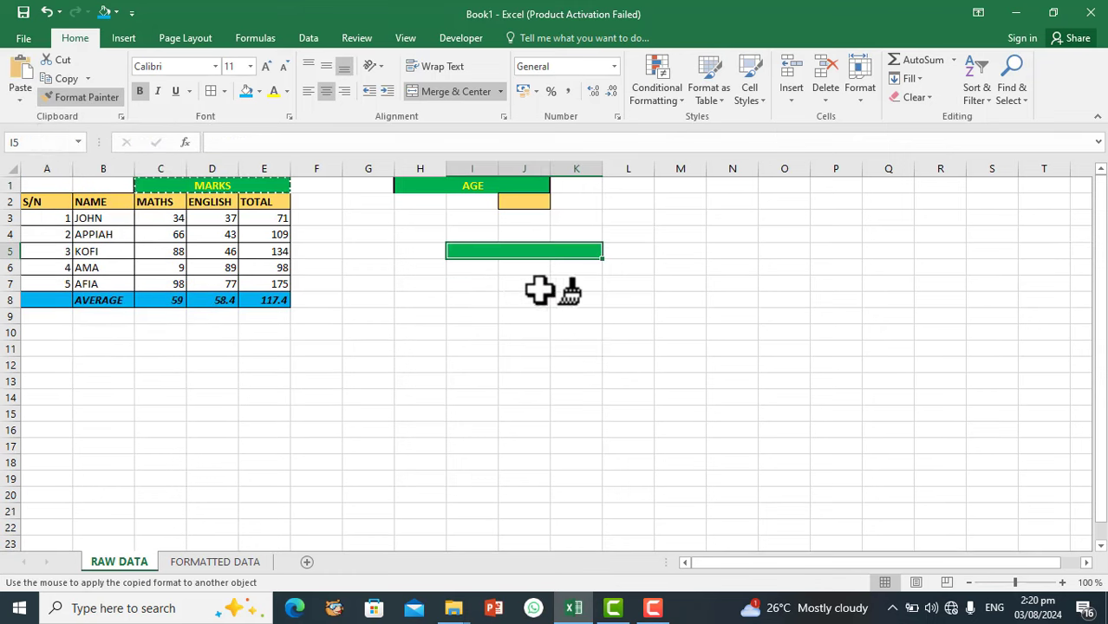
click(606, 303)
click(556, 350)
click(410, 351)
click(287, 435)
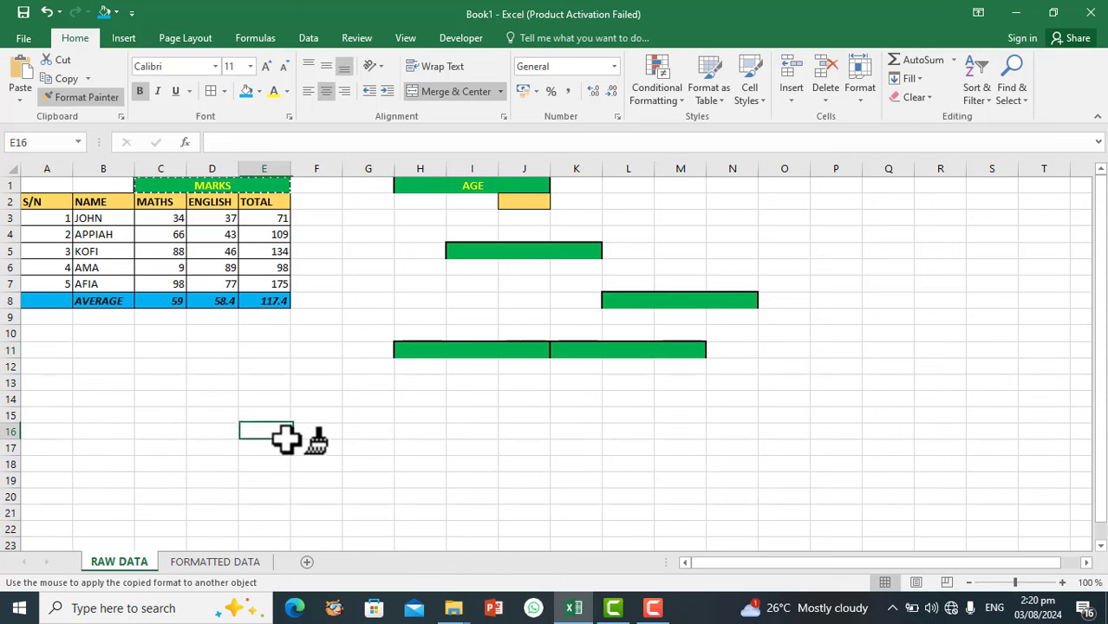
click(462, 398)
click(695, 400)
click(919, 286)
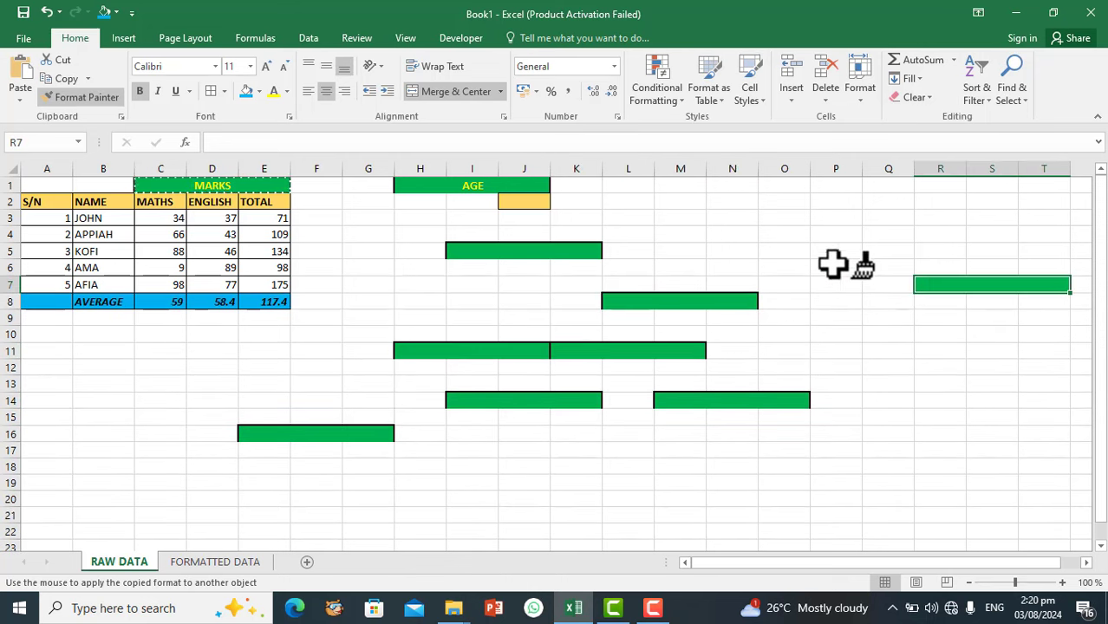
click(780, 251)
click(702, 218)
click(466, 304)
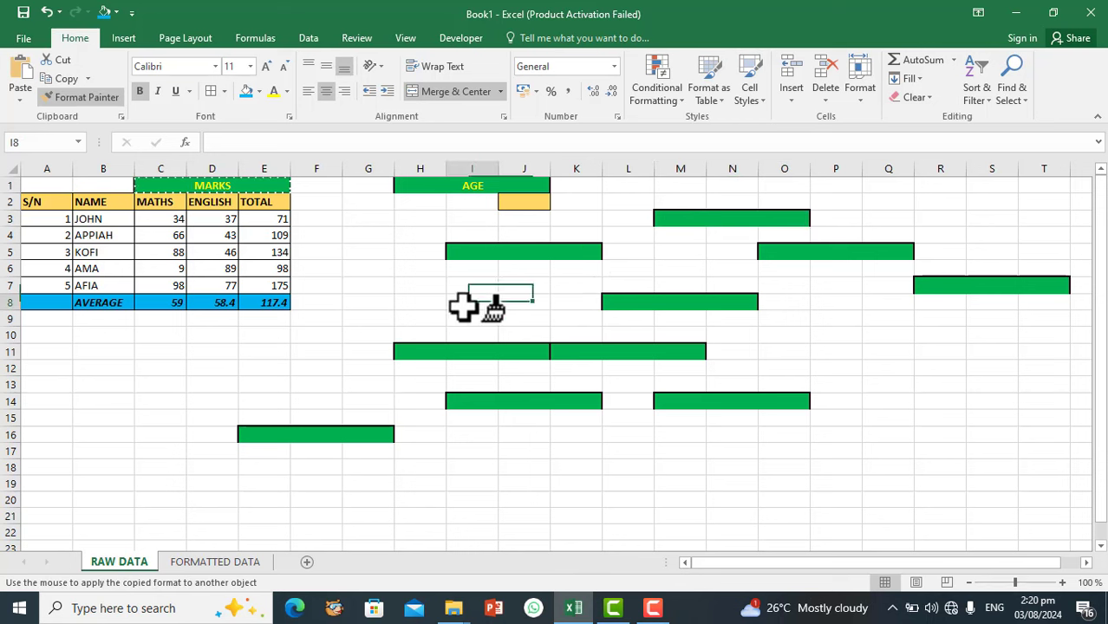
click(83, 95)
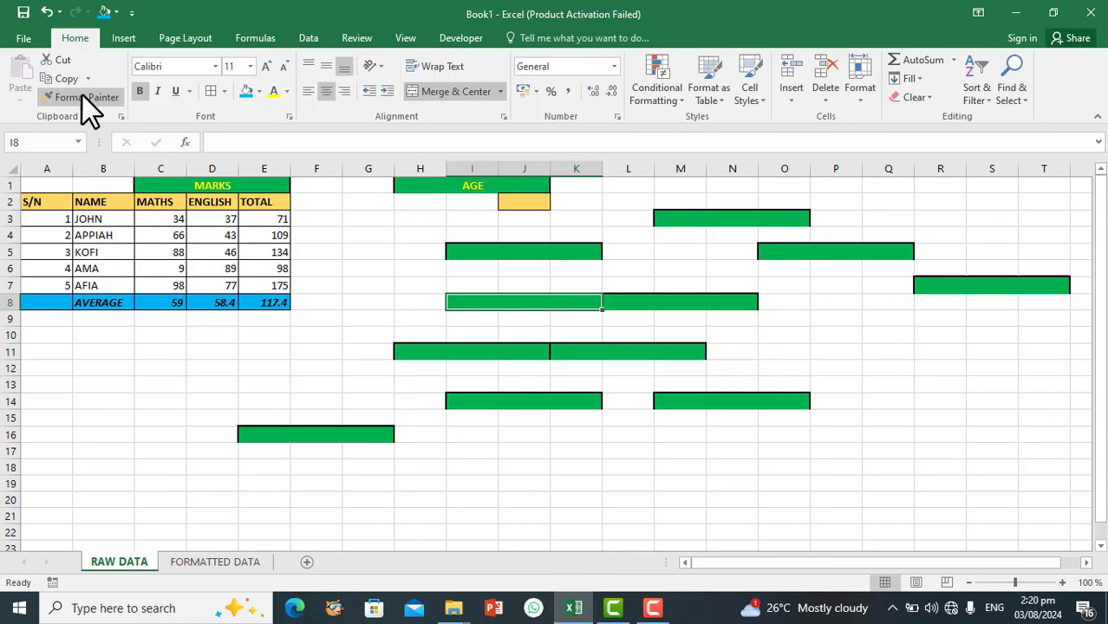
click(341, 279)
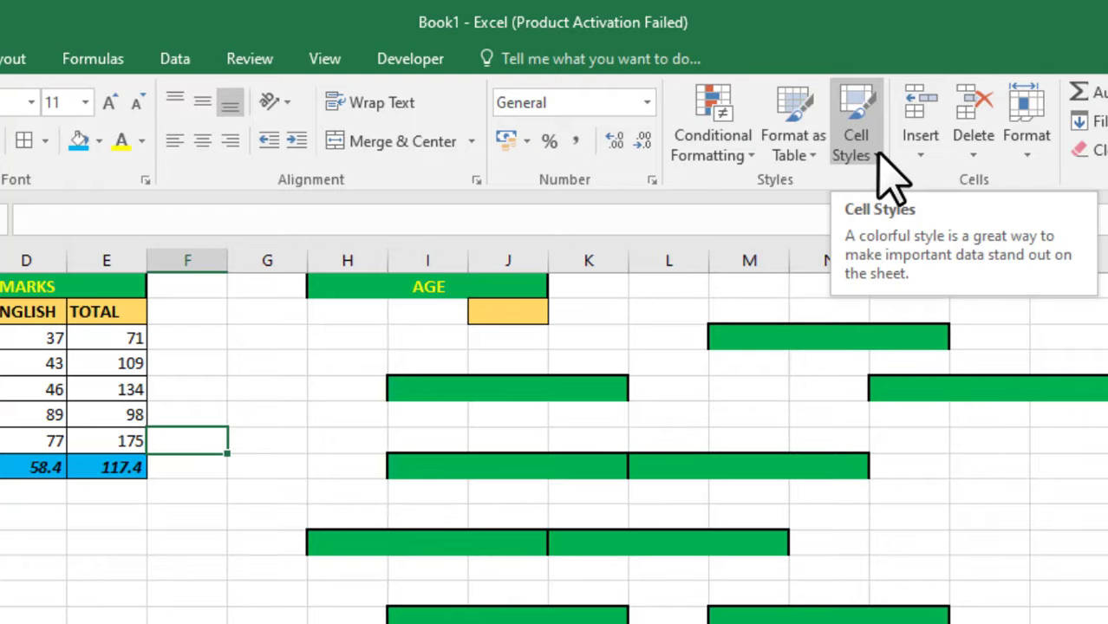
Step: Start a new cell style named JOHRUT with all format categories, including Alignment, kept in the style
click(879, 156)
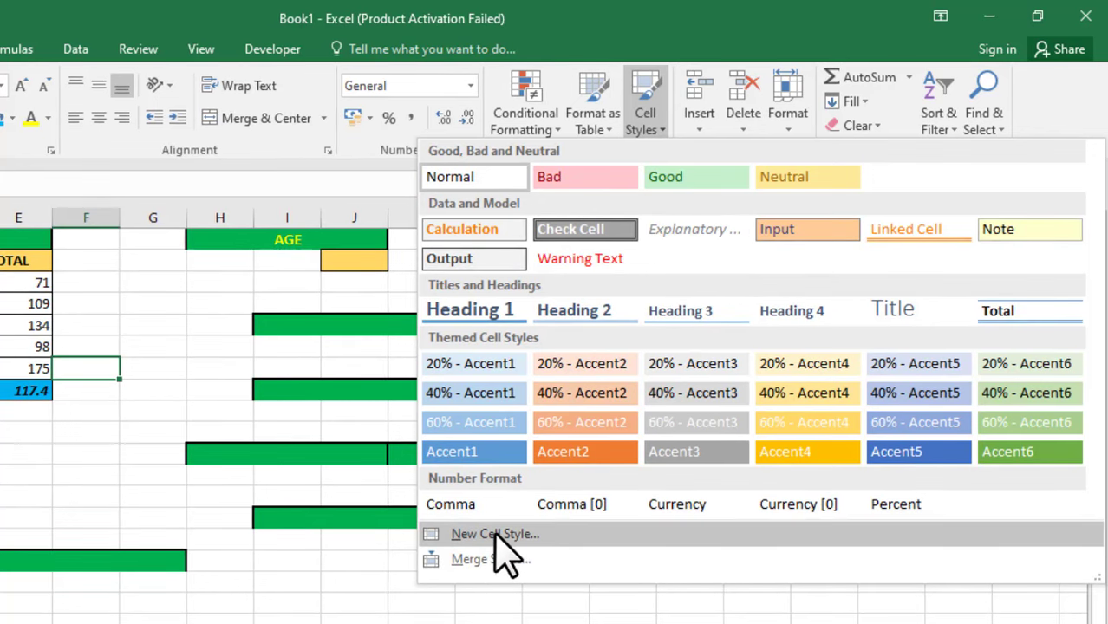
click(497, 535)
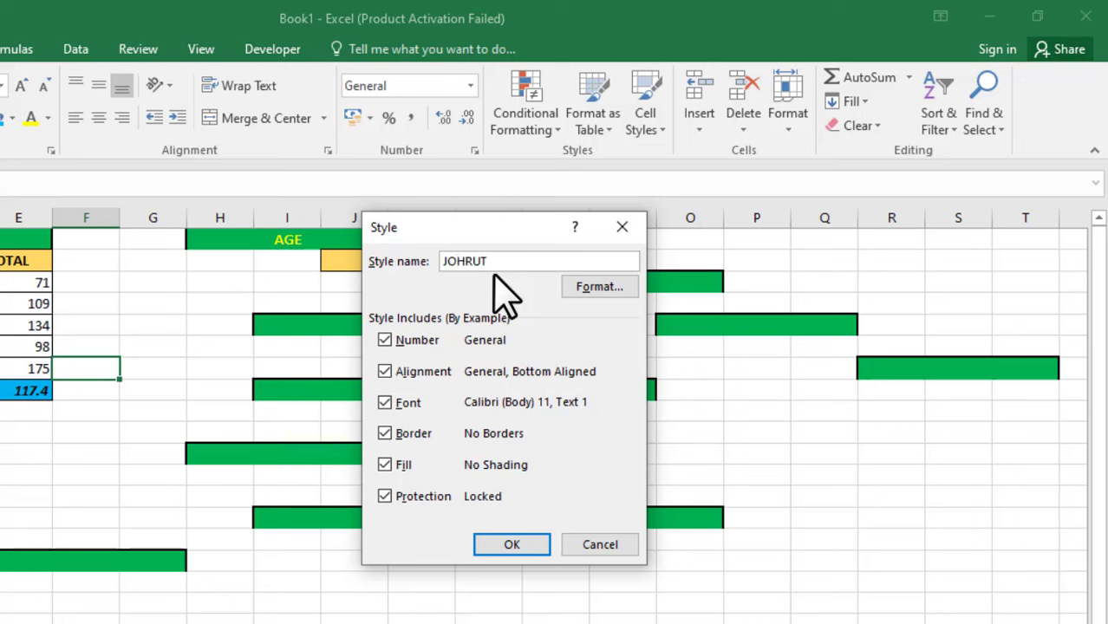
click(419, 374)
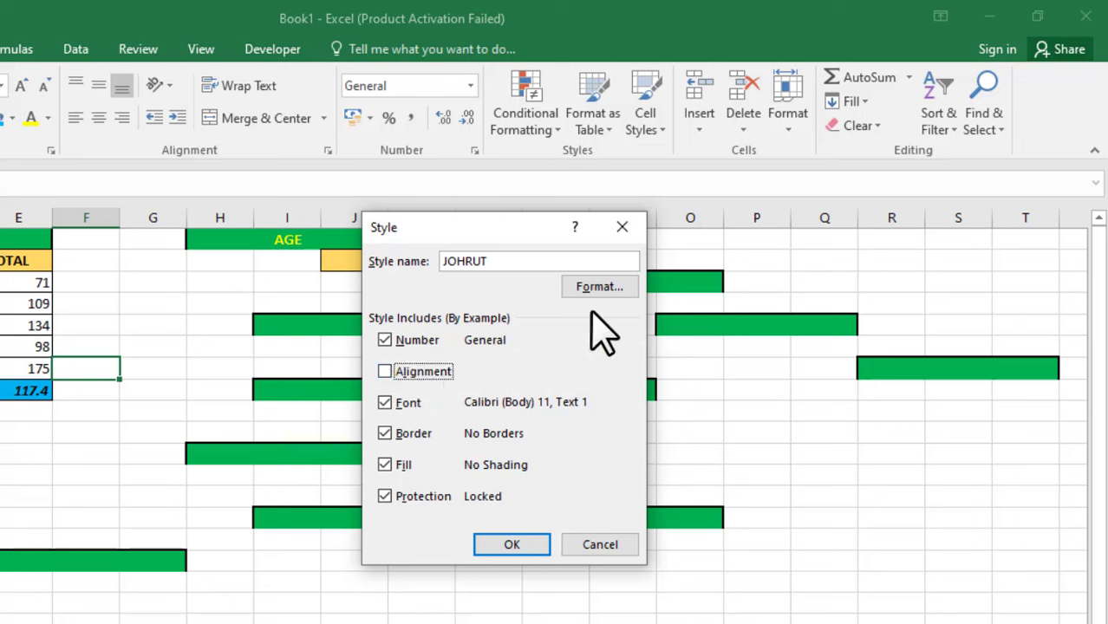
click(384, 371)
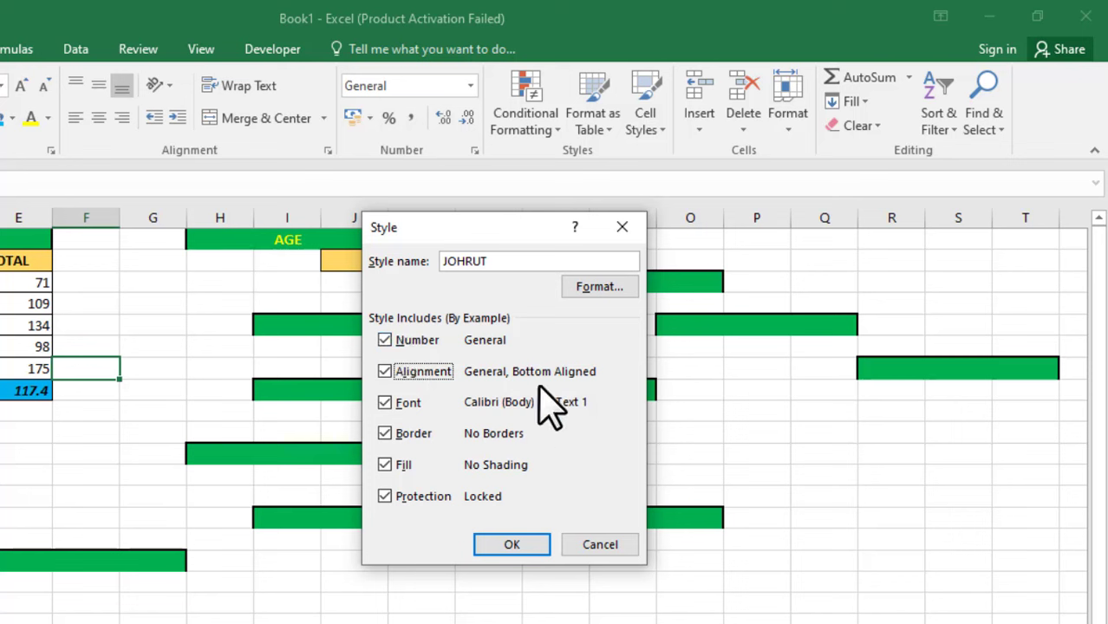
Step: Give the JOHRUT style a thick dashed border on all four sides
click(596, 288)
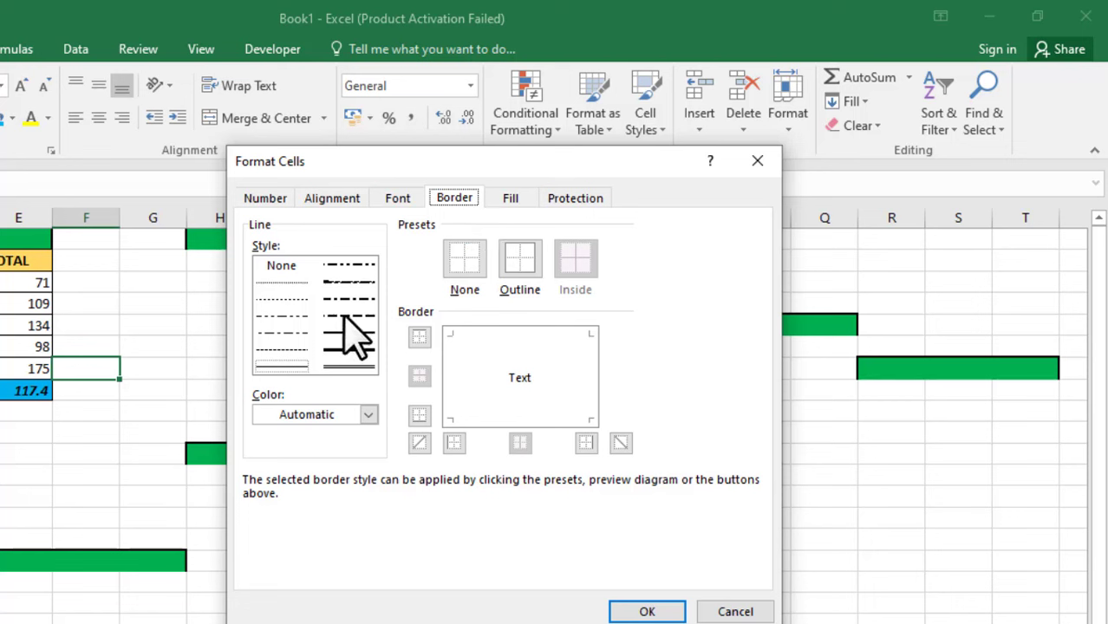
click(349, 316)
click(488, 340)
click(522, 418)
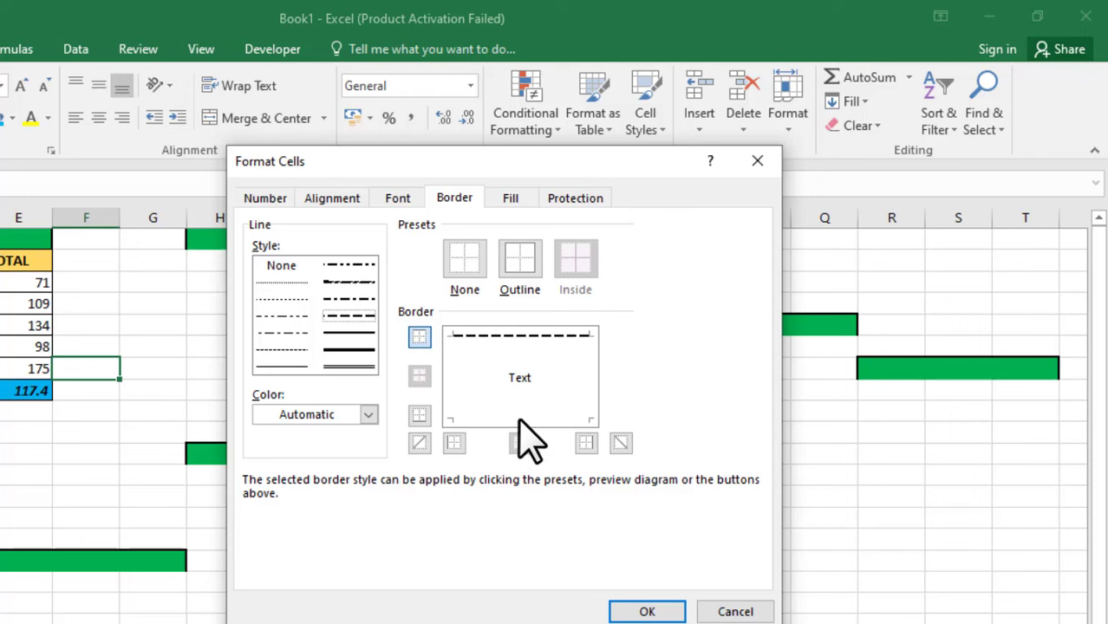
click(590, 377)
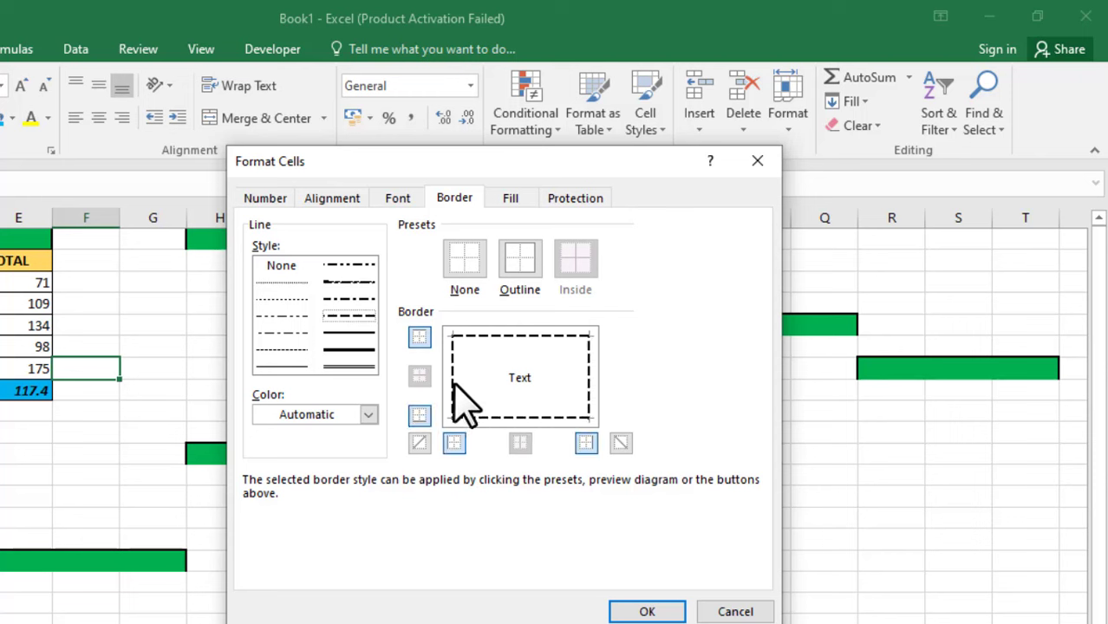
Step: Set the style's alignment to 47 degrees rotation, Top vertical, Left horizontal, with text wrapping turned on
click(334, 204)
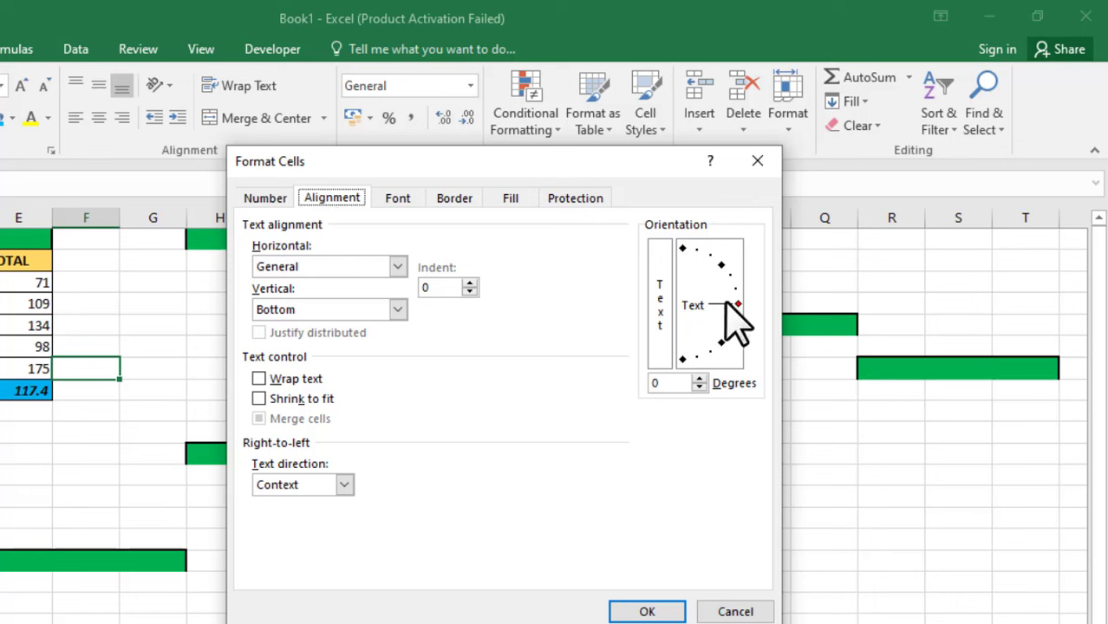
drag(736, 302, 723, 258)
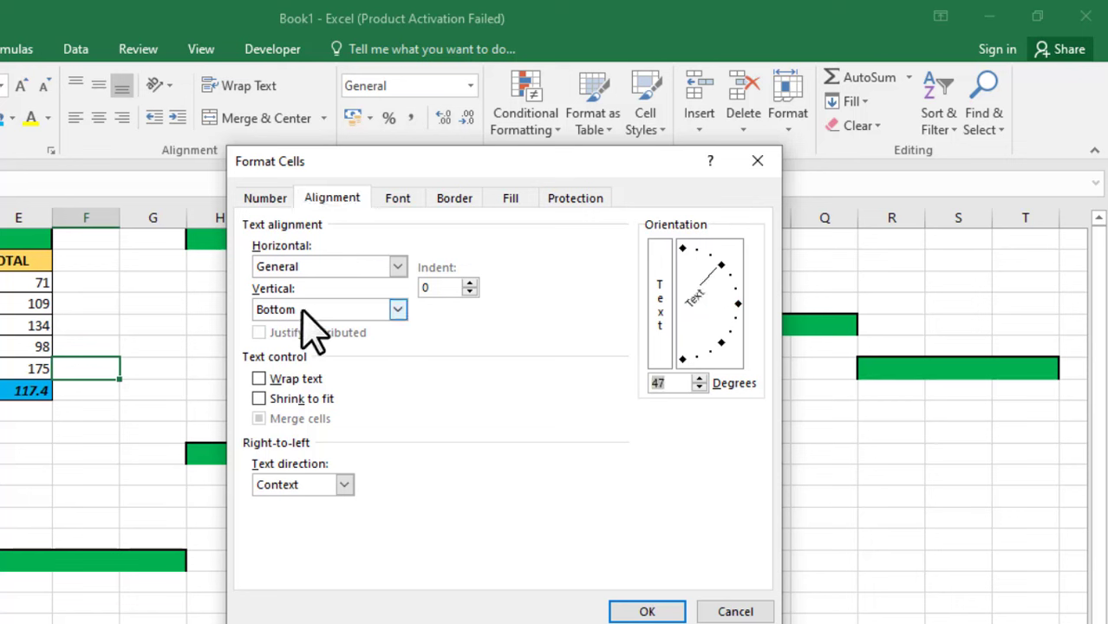
click(401, 309)
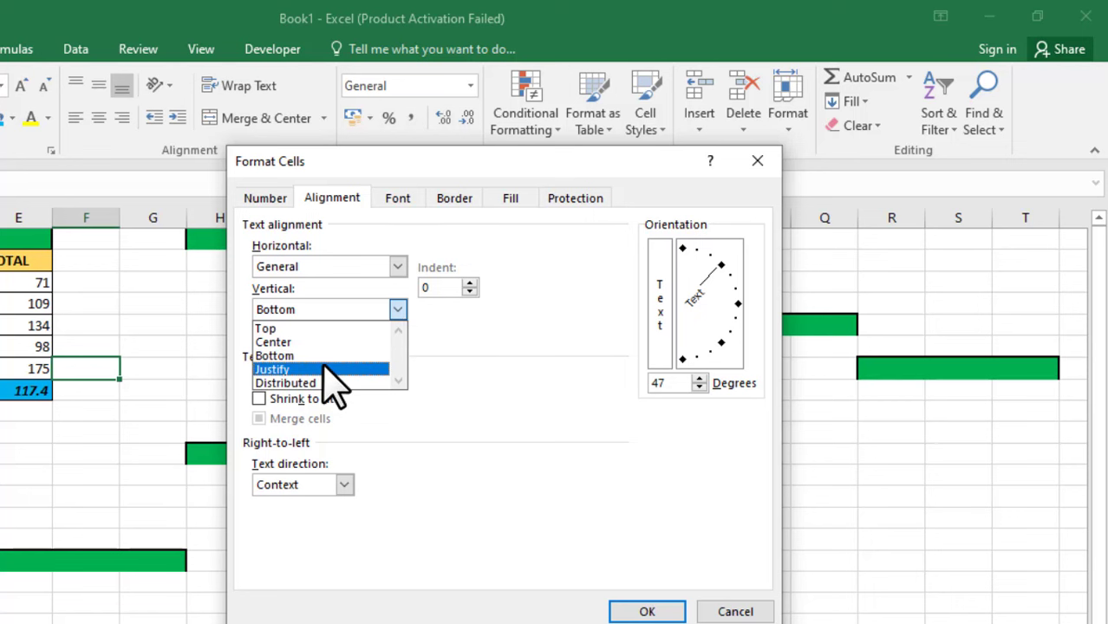
click(315, 329)
click(398, 267)
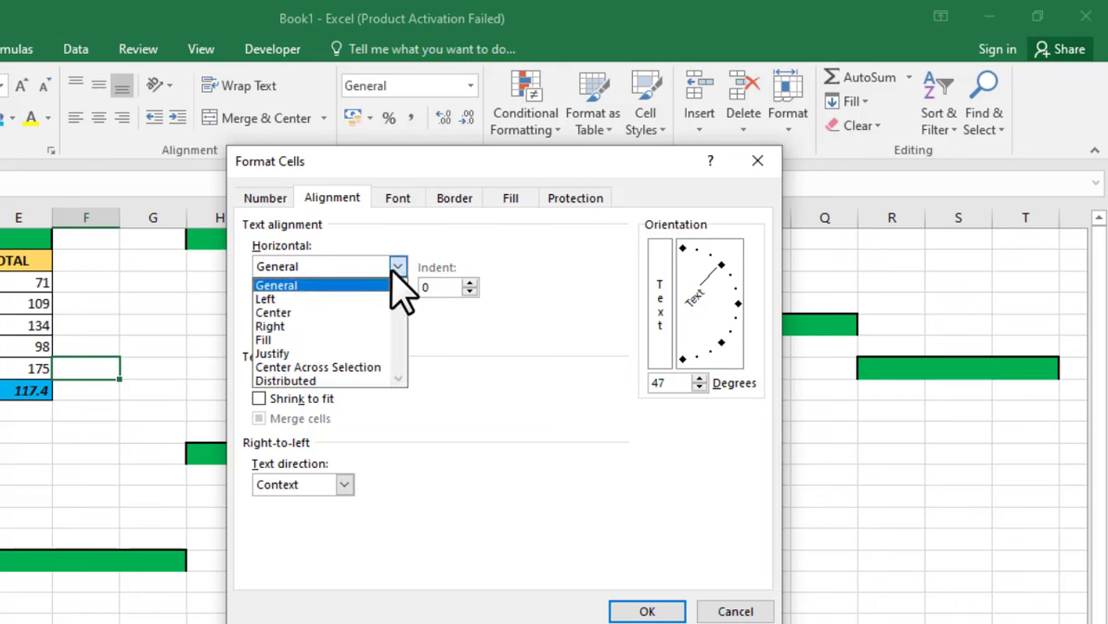
click(331, 300)
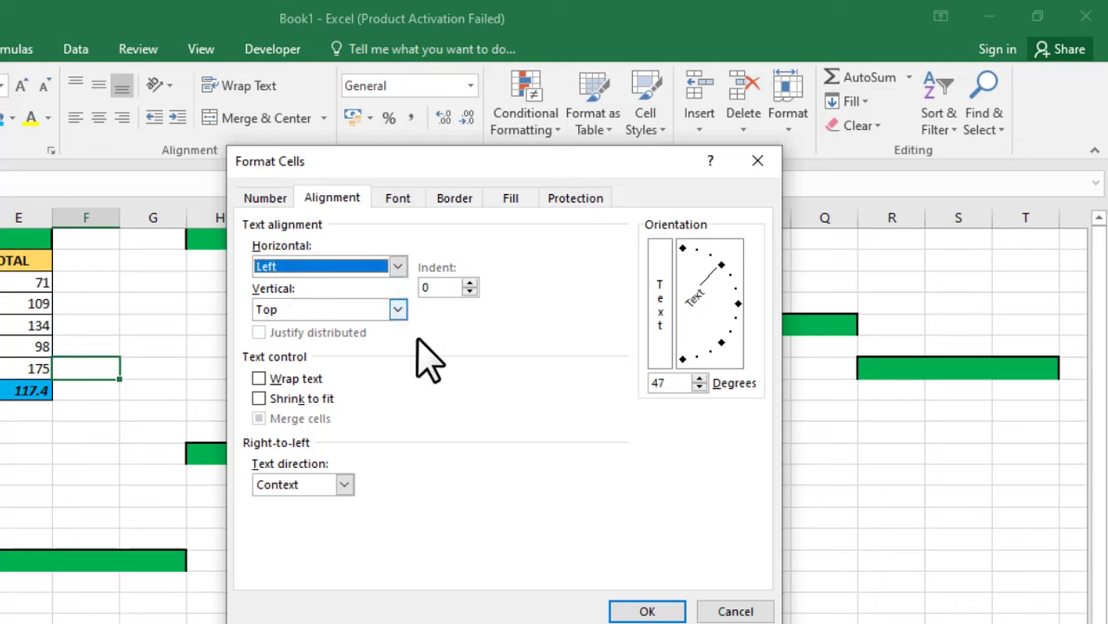
click(260, 379)
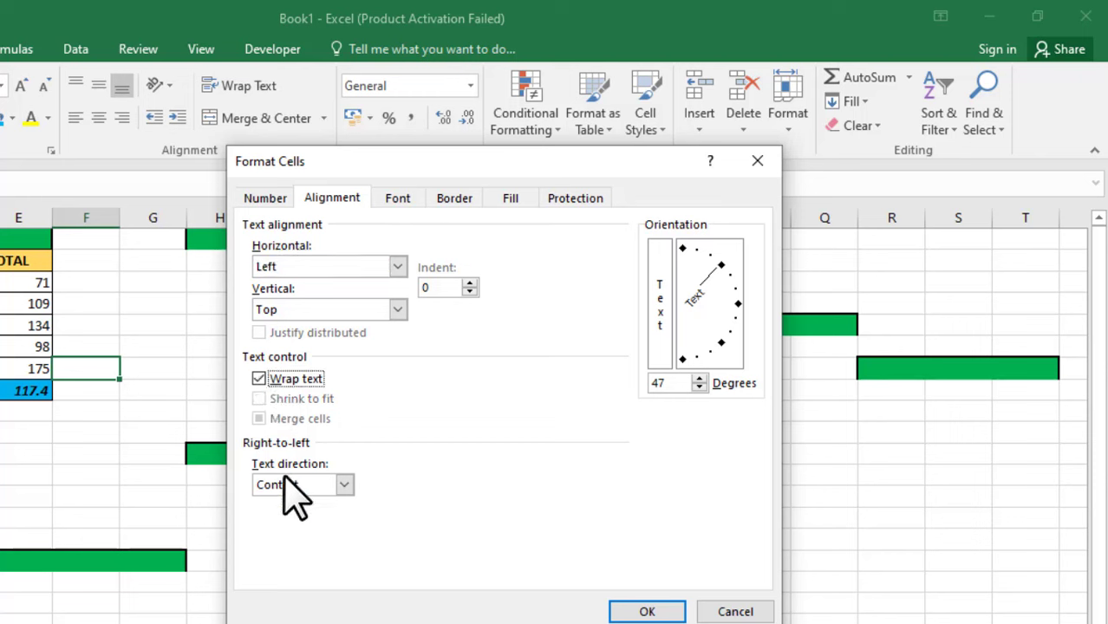
Step: Set the style's font to red, size 12, bold with strikethrough, and save the JOHRUT style
click(398, 200)
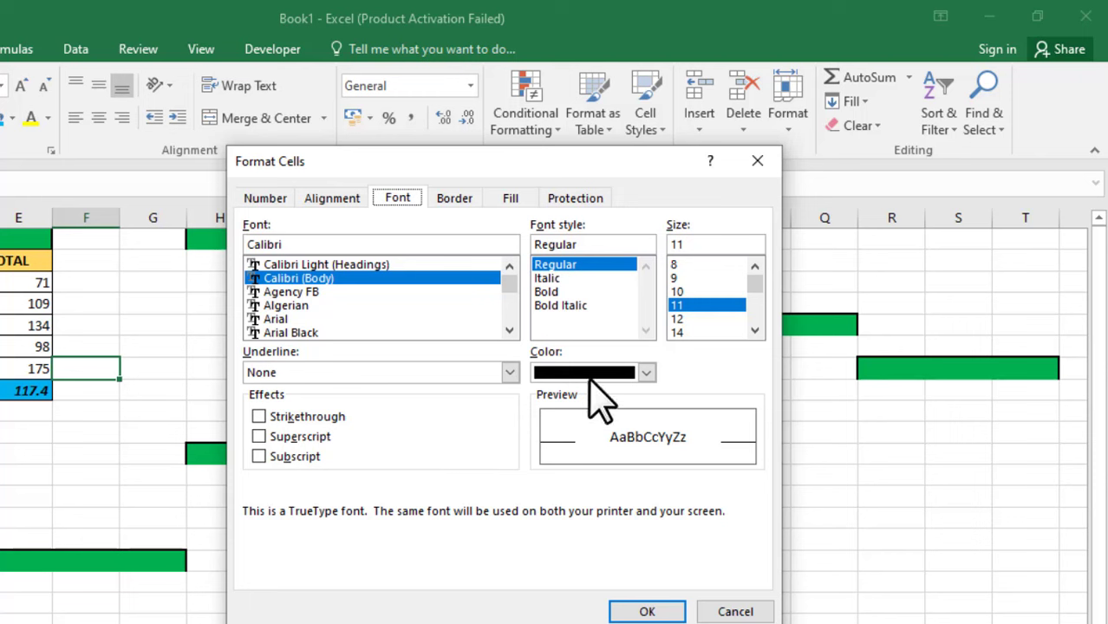
click(645, 372)
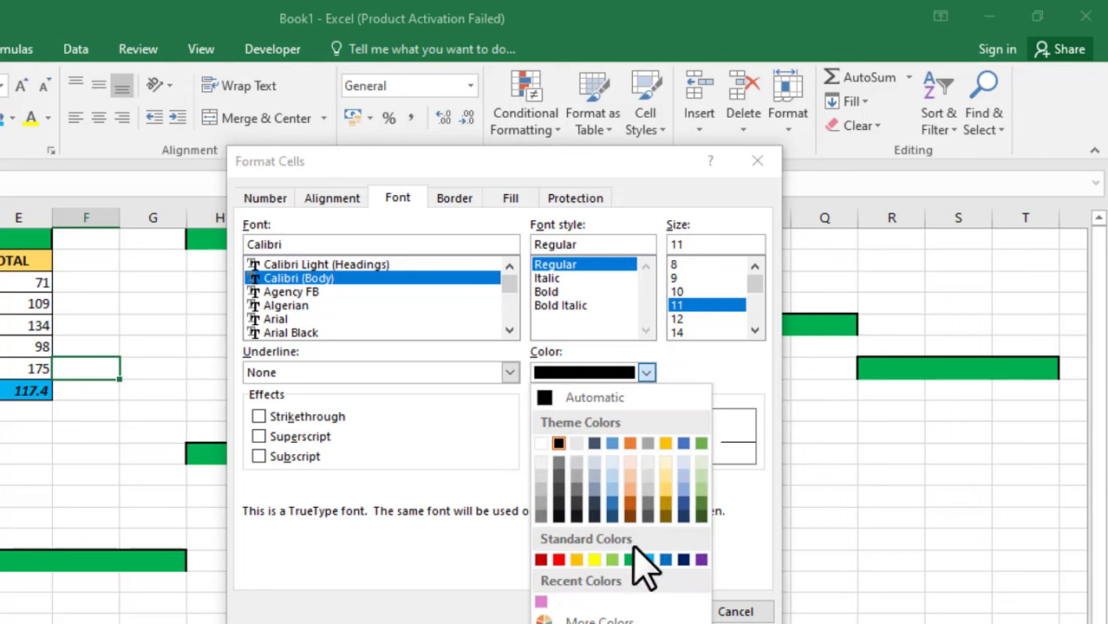
click(558, 559)
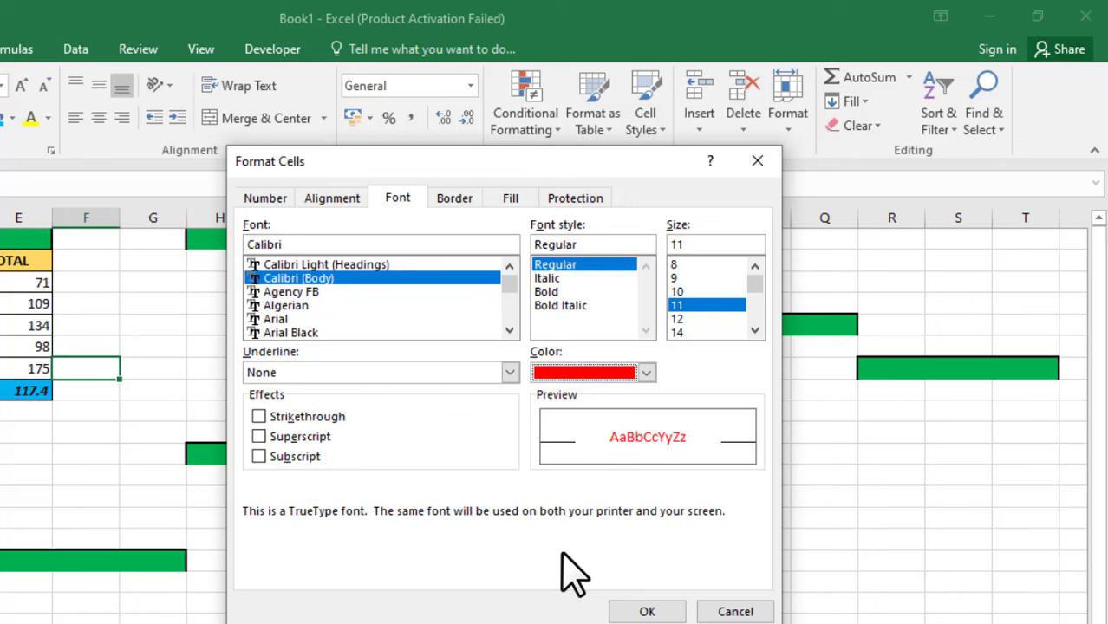
click(677, 319)
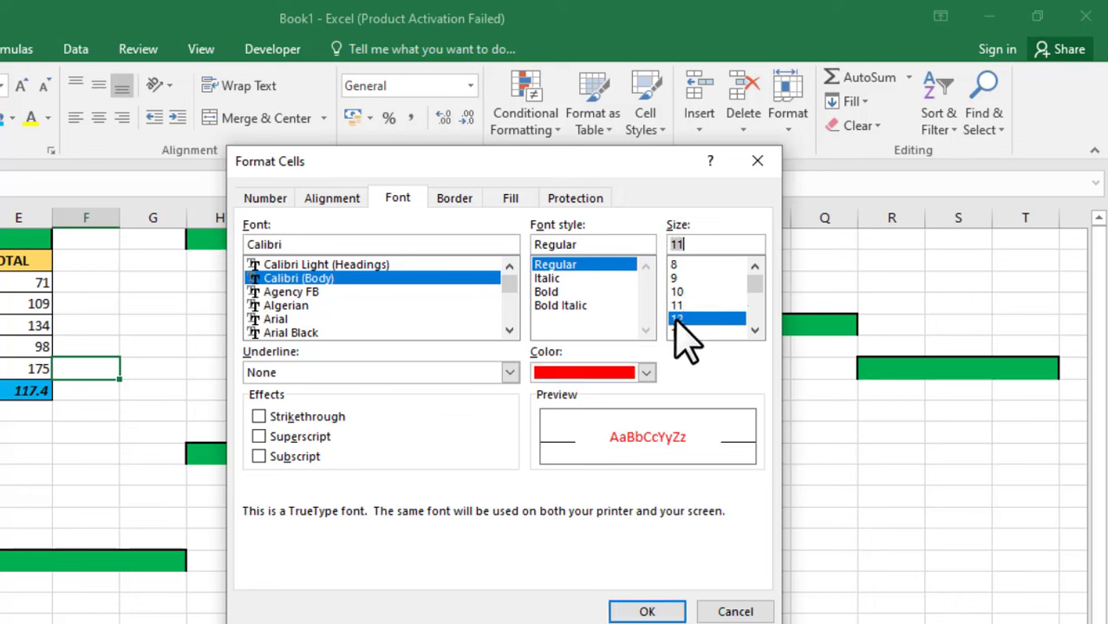
click(555, 293)
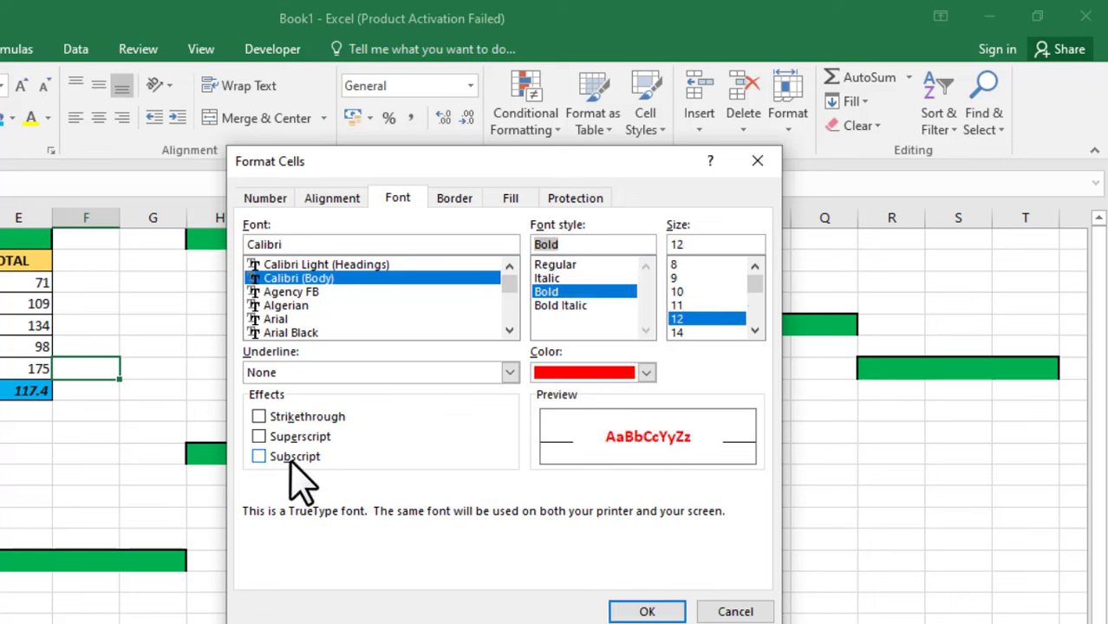
click(259, 417)
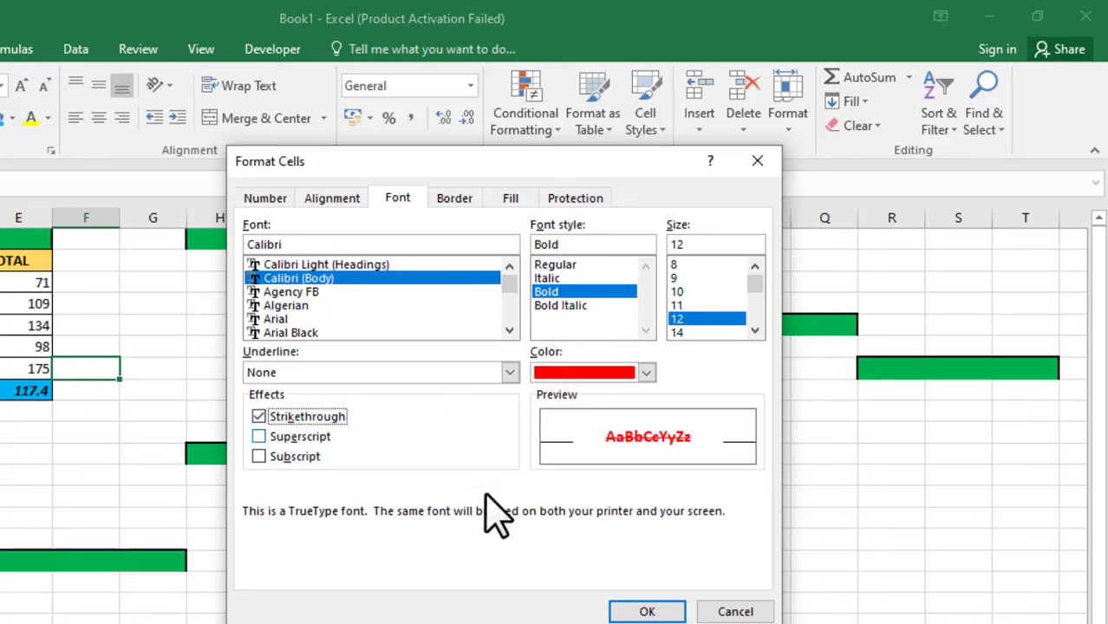
click(647, 612)
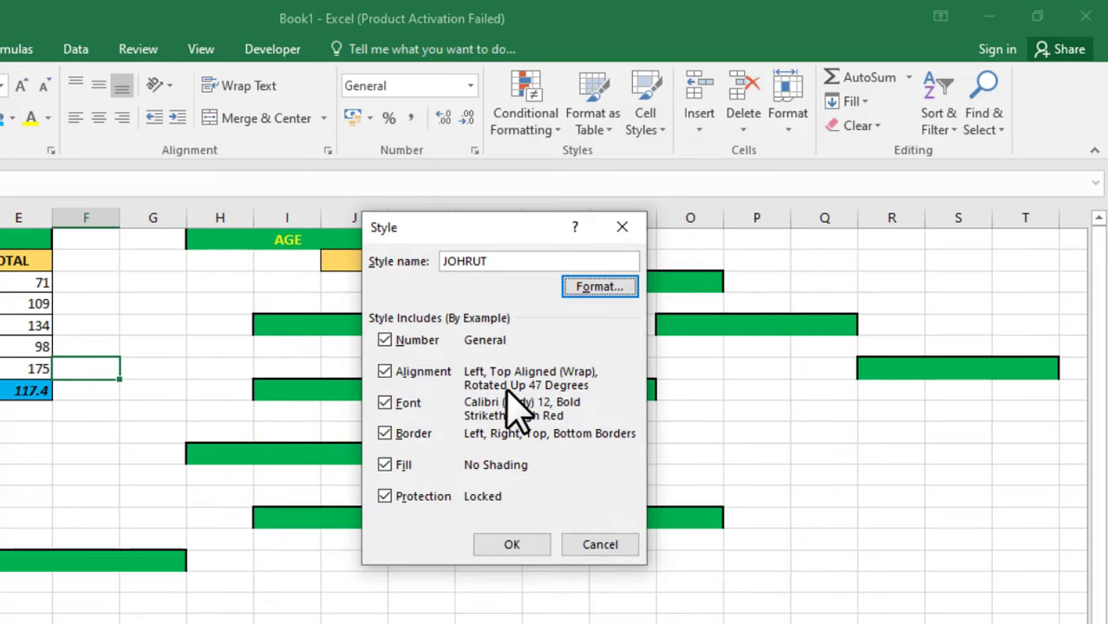
click(512, 545)
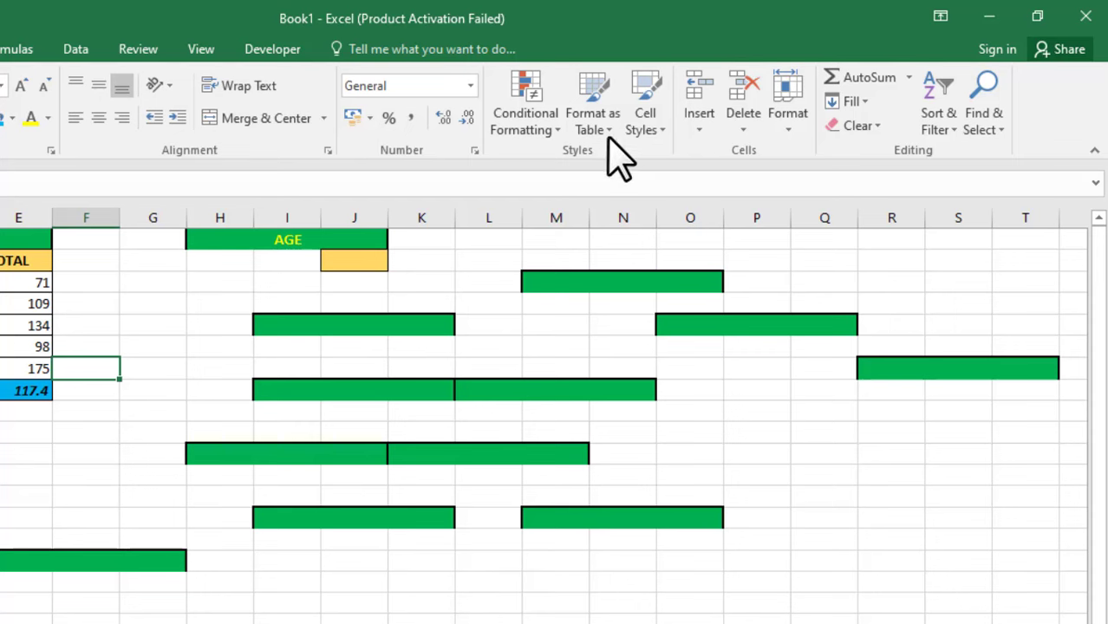
Step: Apply the custom JOHRUT cell style to the empty cell B11 below the marks table
click(669, 147)
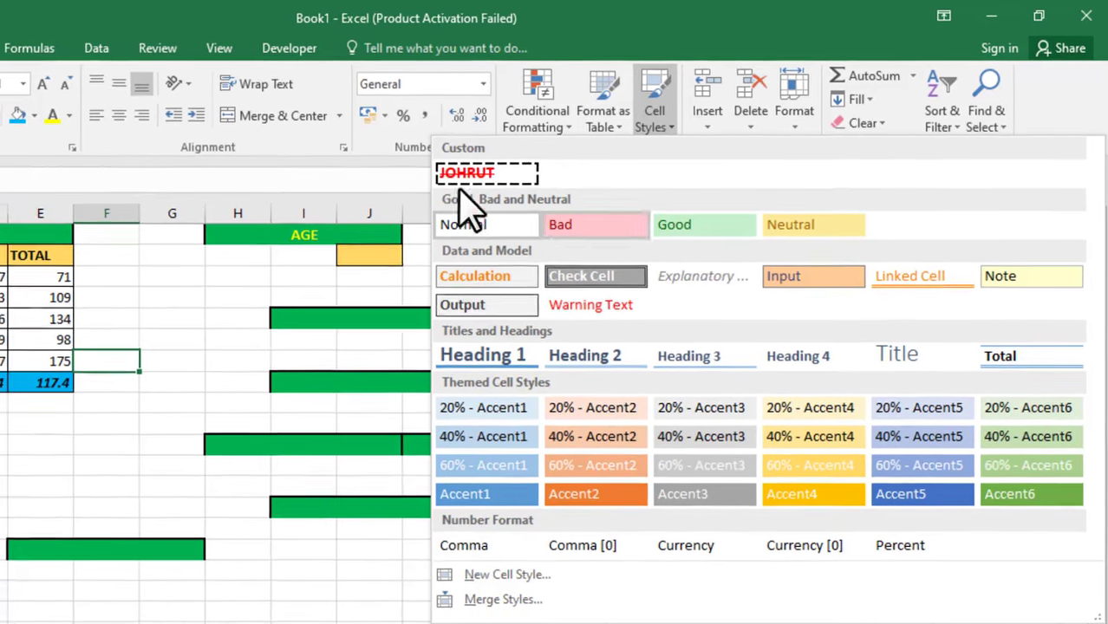
click(275, 185)
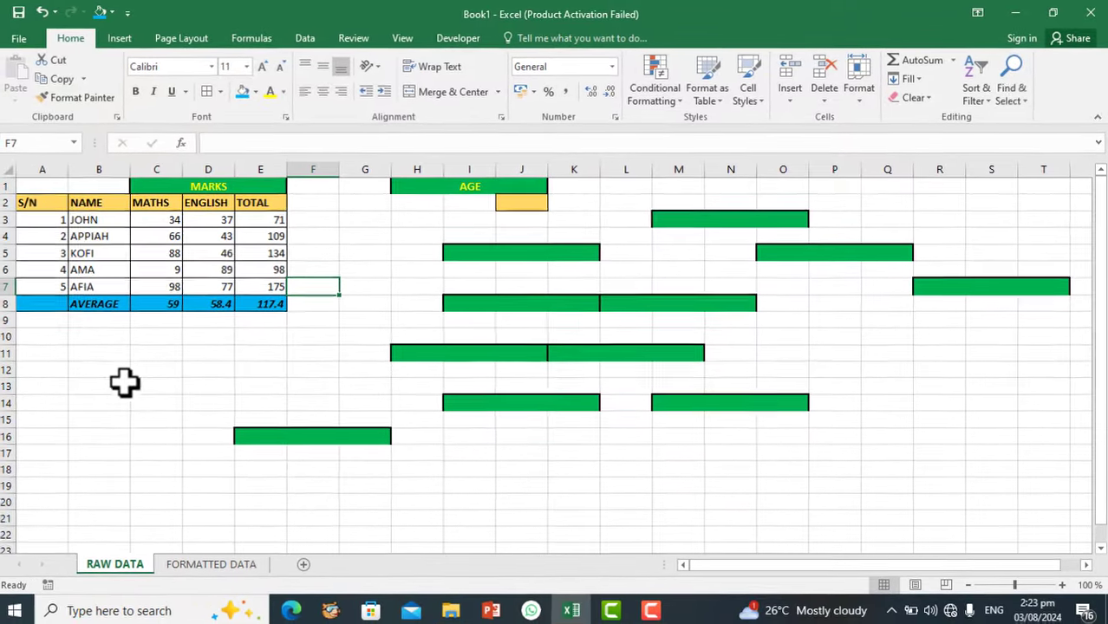
click(97, 354)
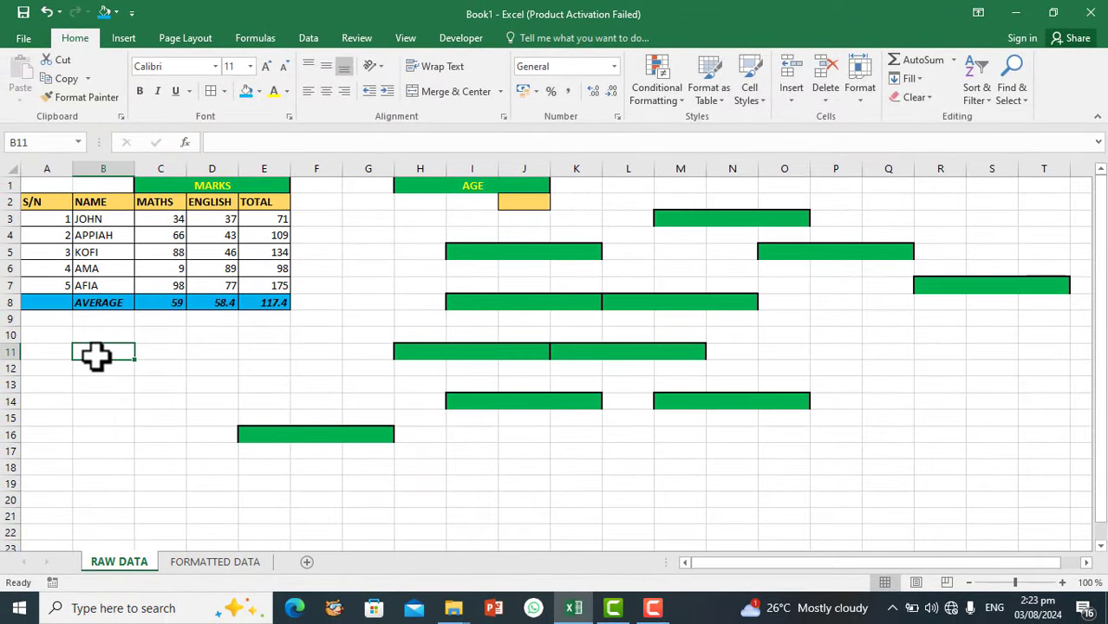
click(756, 101)
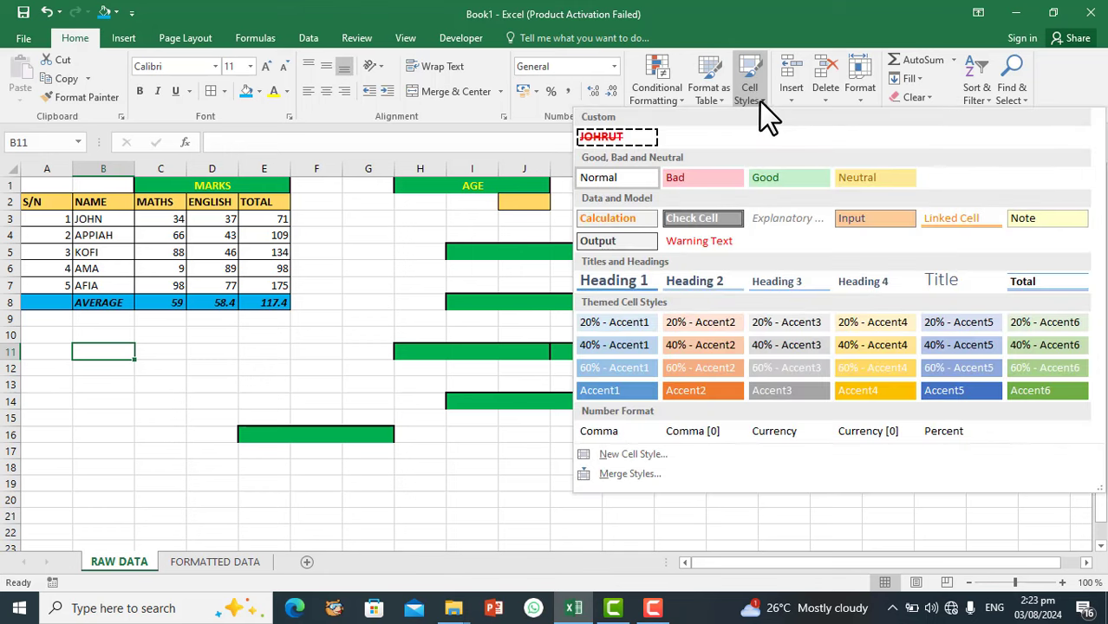
click(629, 135)
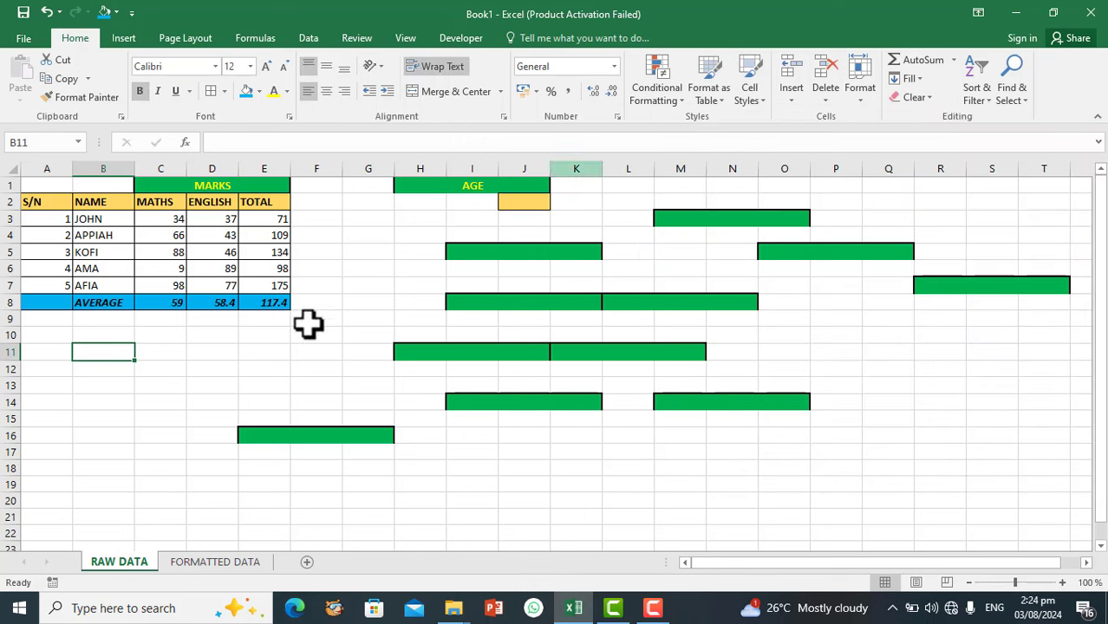
Step: Enter the sample text XFFGYFHJJGJ in cell B11 and reapply the JOHRUT style to that cell
text(XFF)
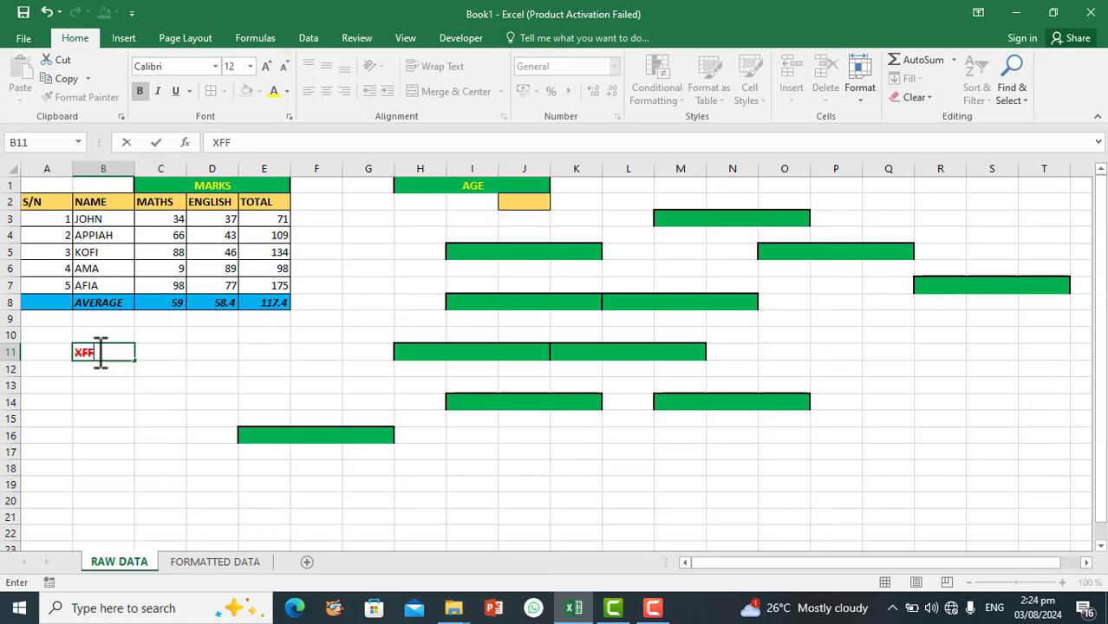
text(GYFHJJGJ)
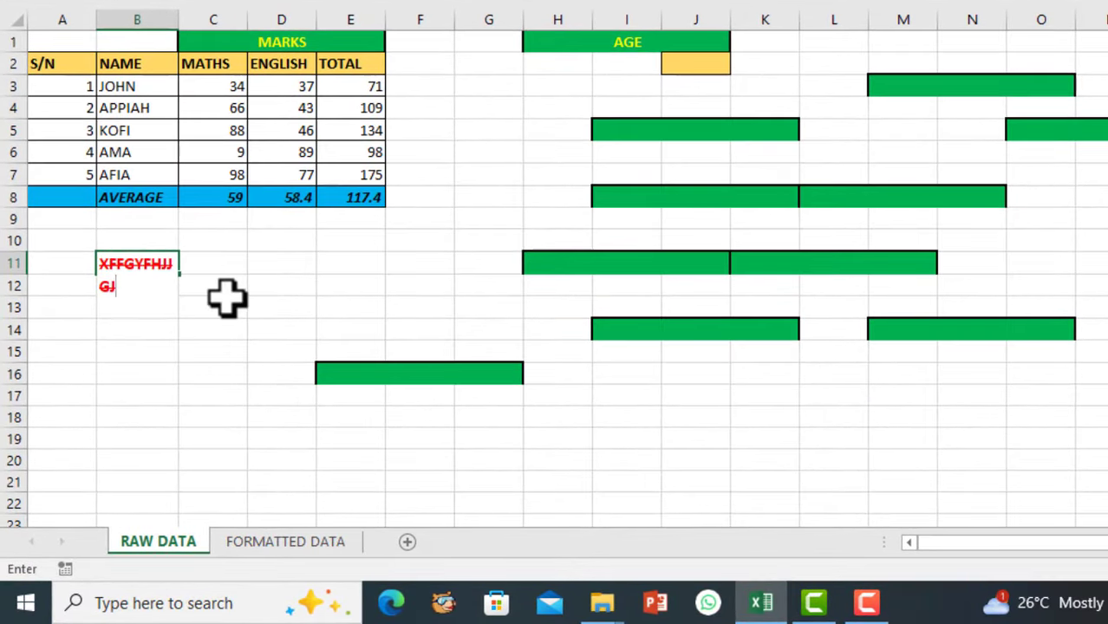
click(227, 299)
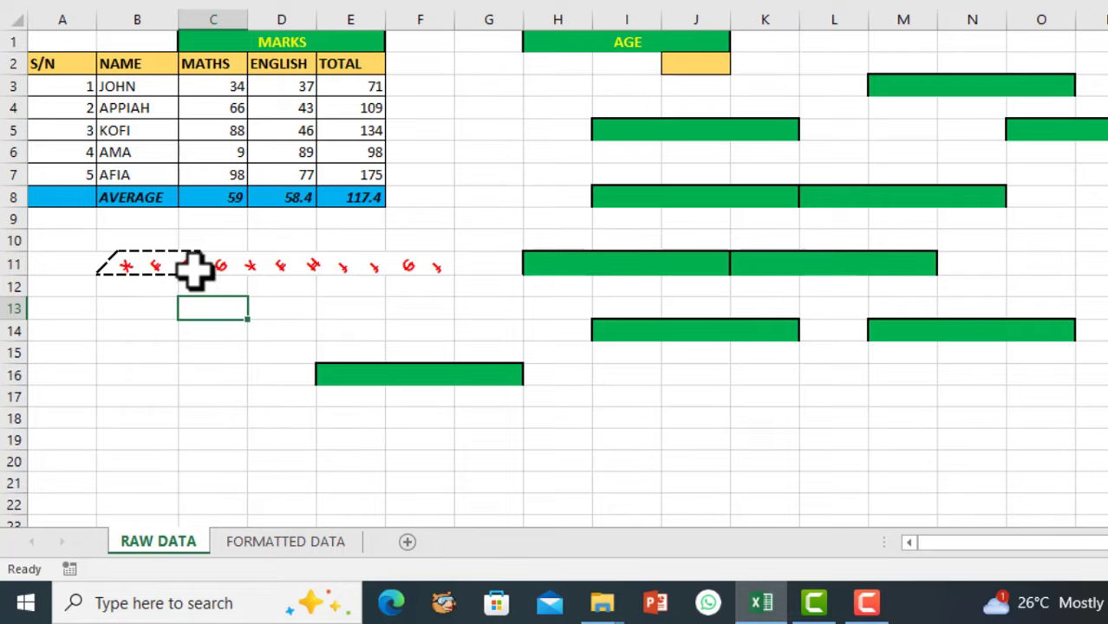
click(142, 266)
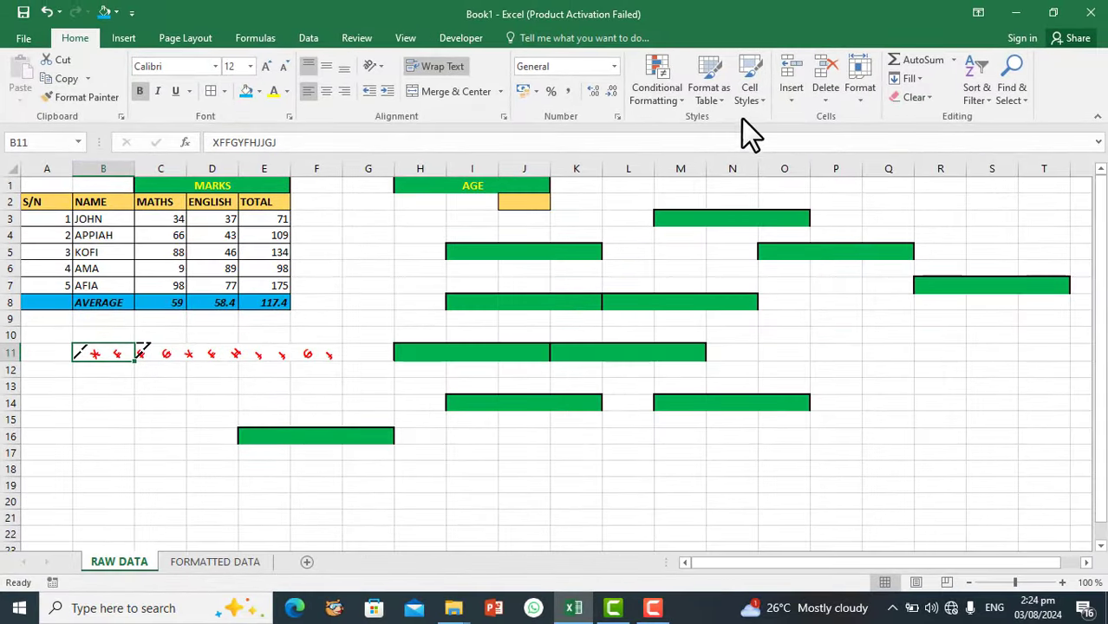
click(762, 102)
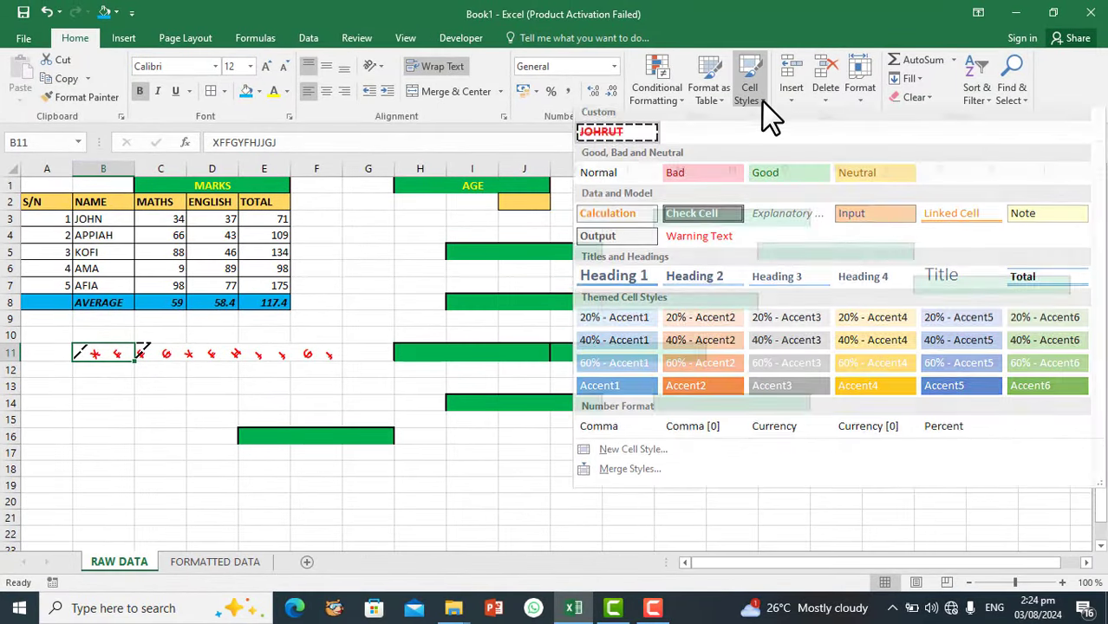
click(641, 139)
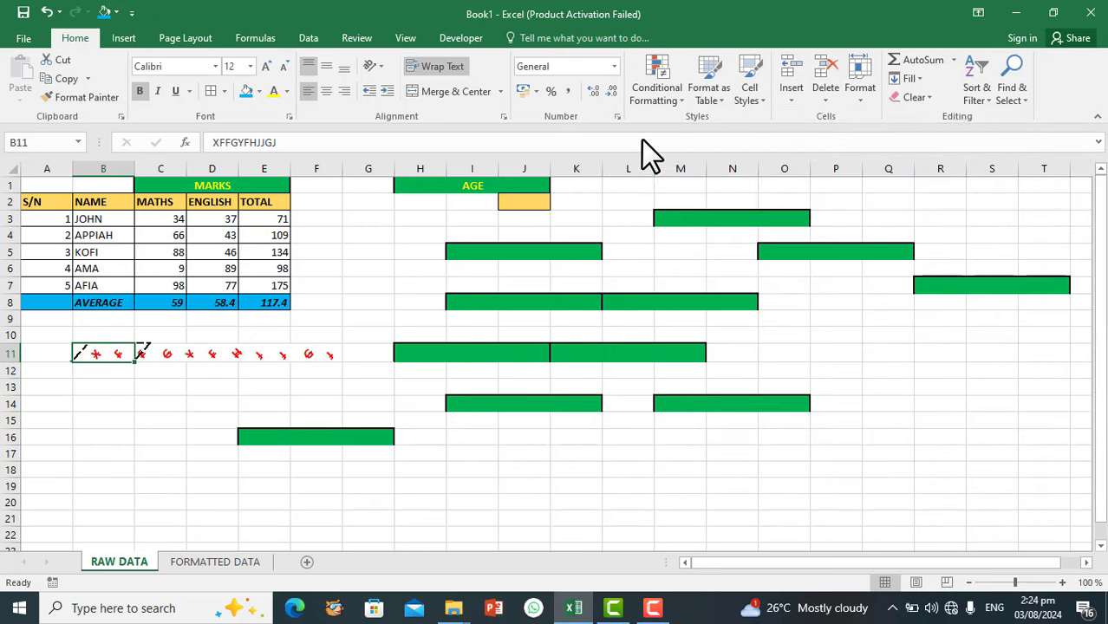
Step: Modify the JOHRUT cell style to use the Arial Black font and save the change
click(754, 104)
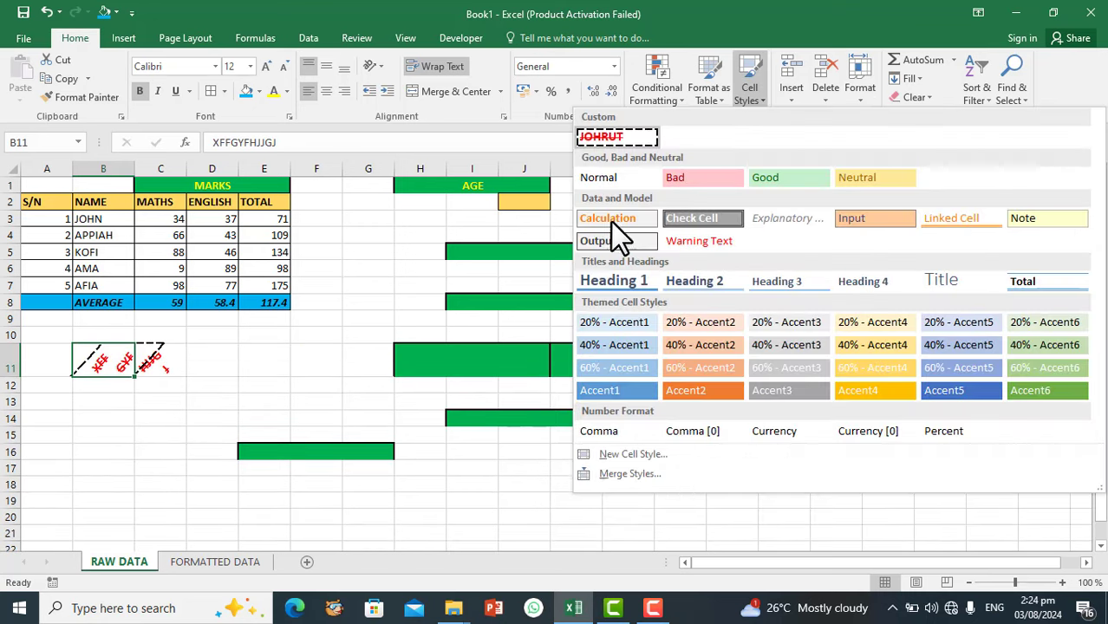
right_click(634, 141)
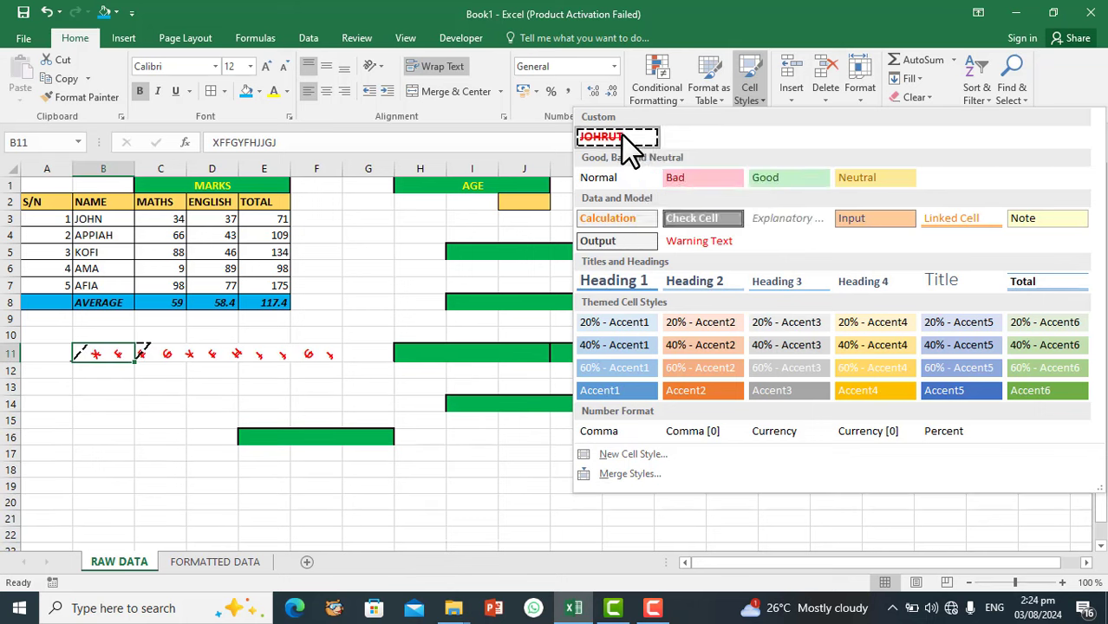
right_click(622, 135)
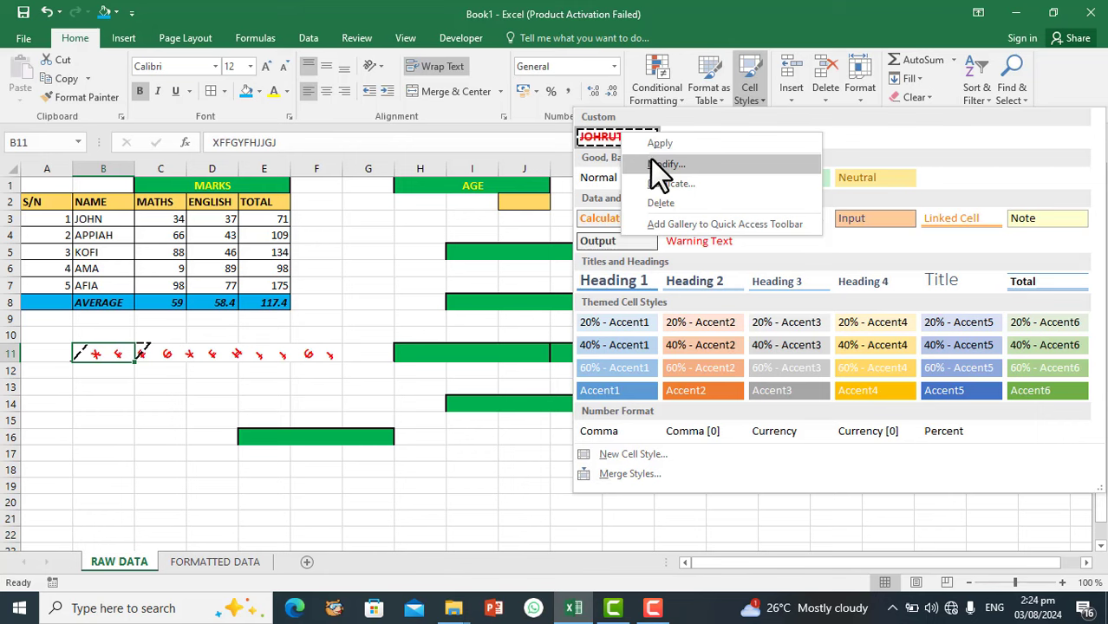
click(652, 162)
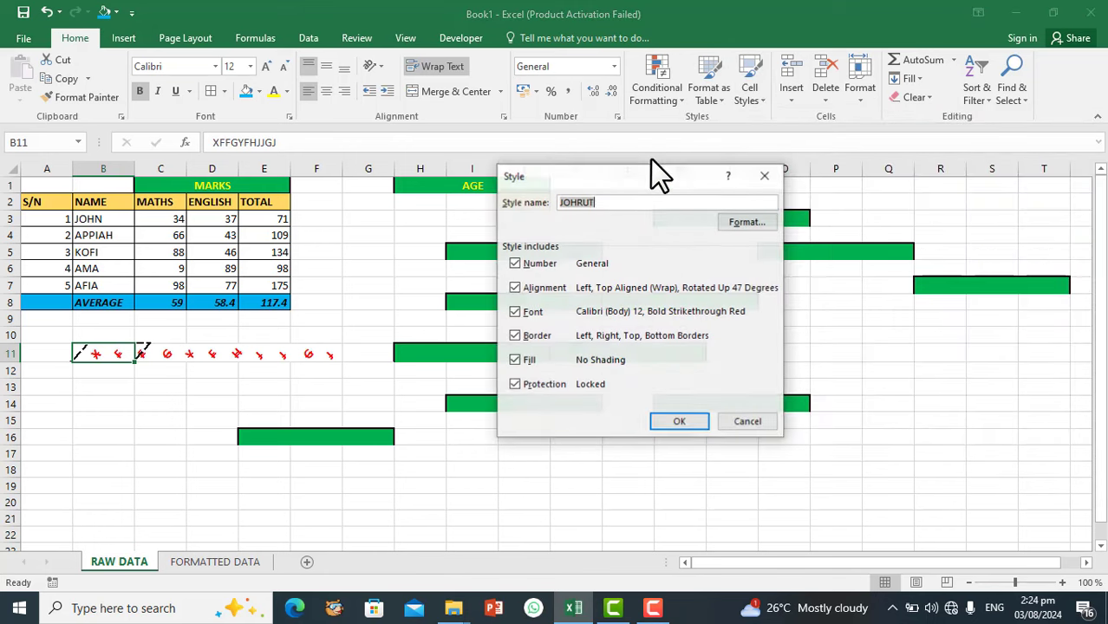
click(739, 221)
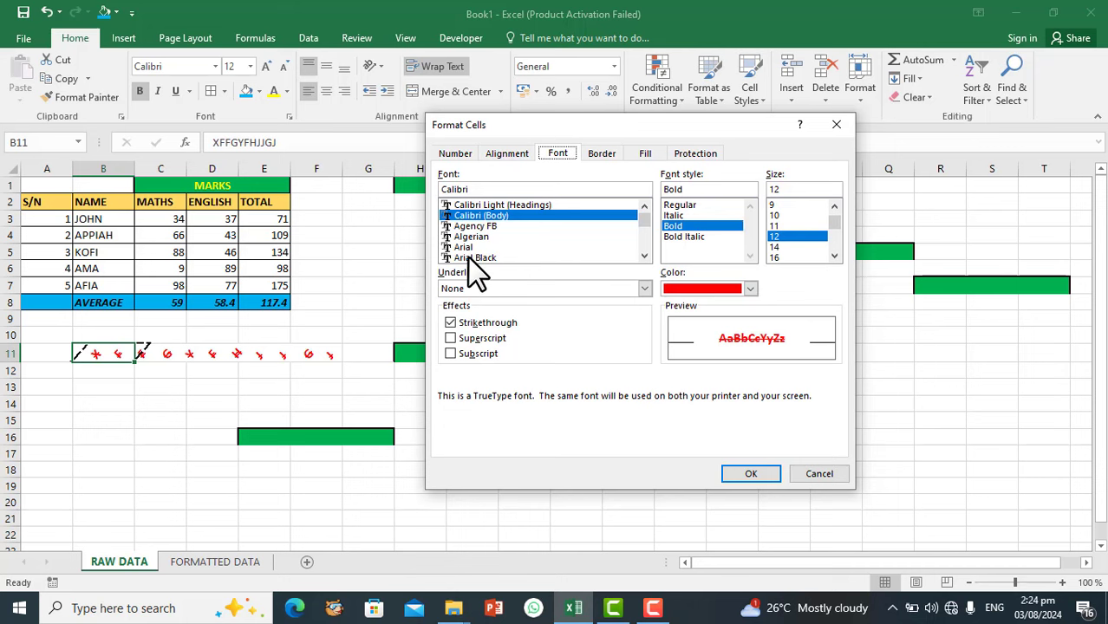
click(469, 258)
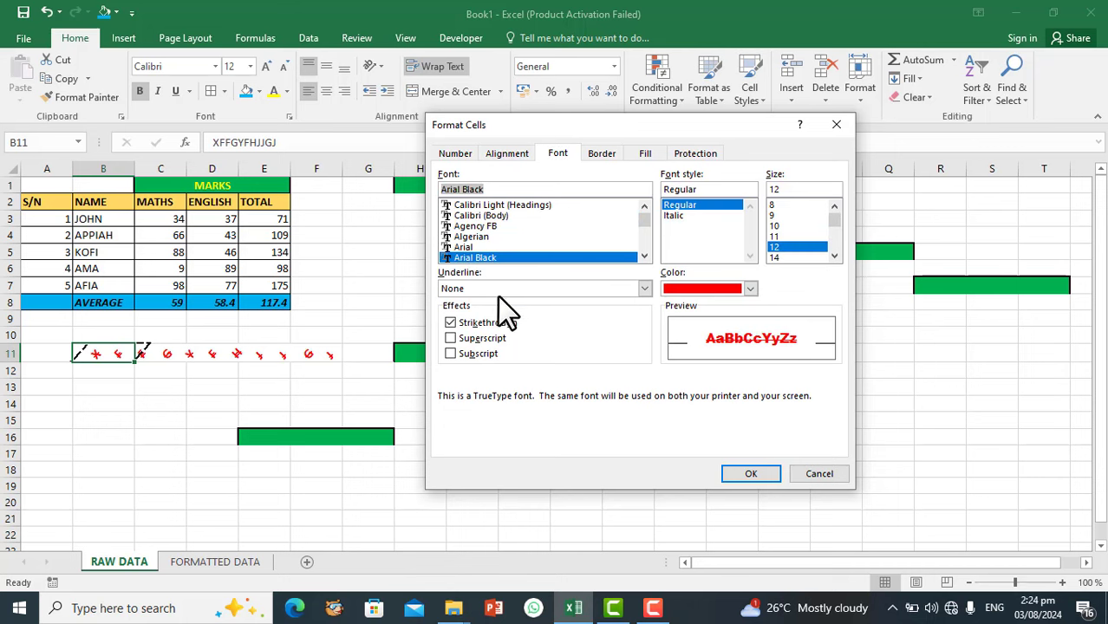
click(751, 475)
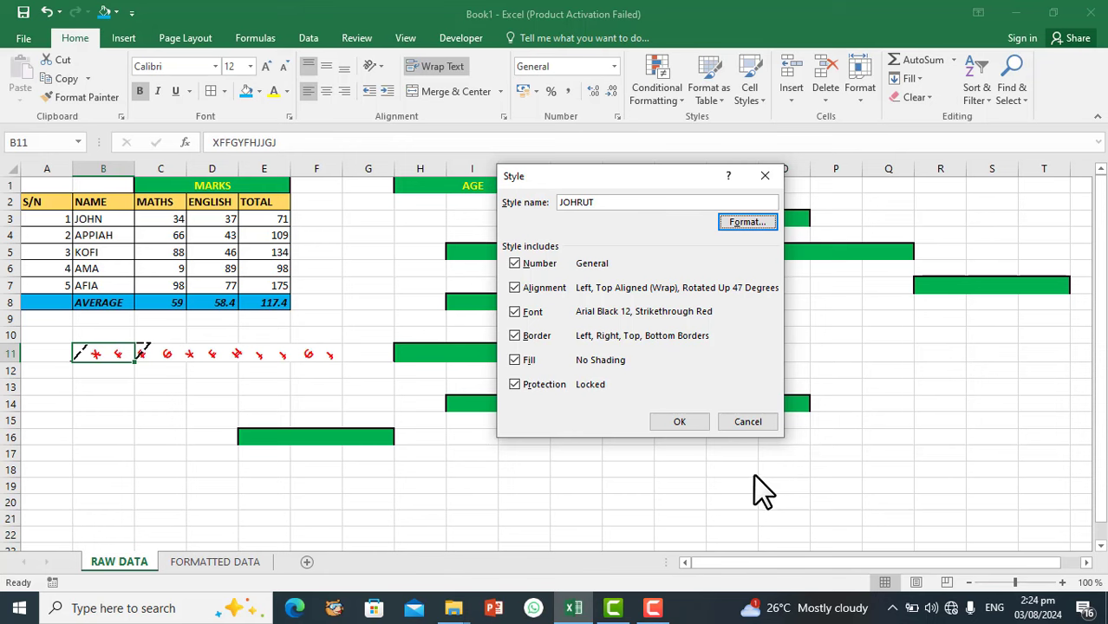
click(680, 422)
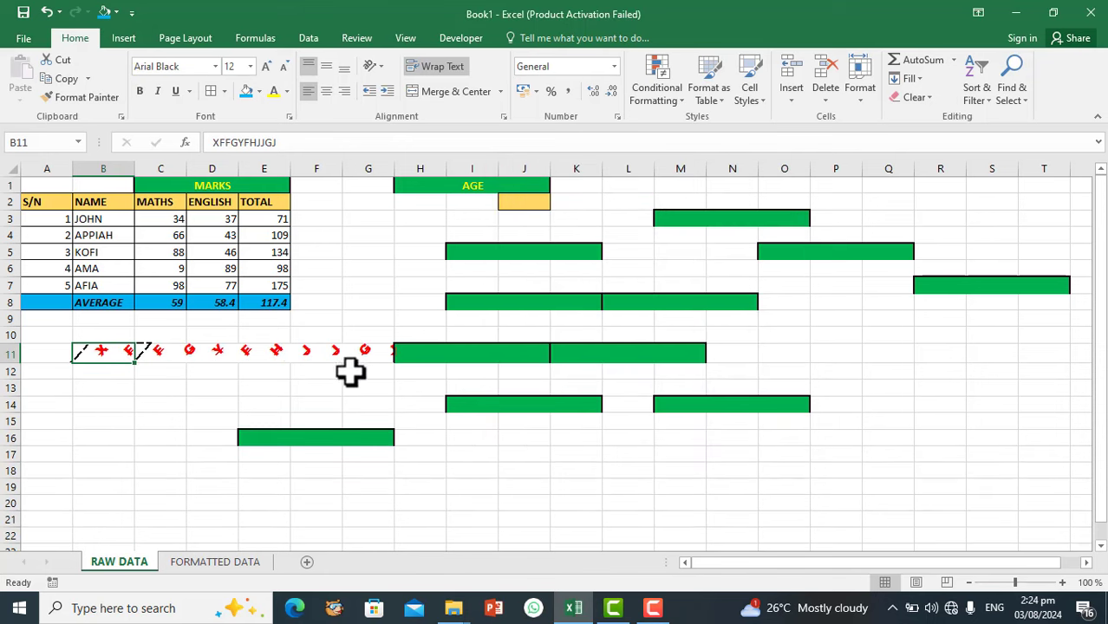
Step: Modify the JOHRUT cell style's alignment to a text orientation of 0 degrees and save the change
click(317, 354)
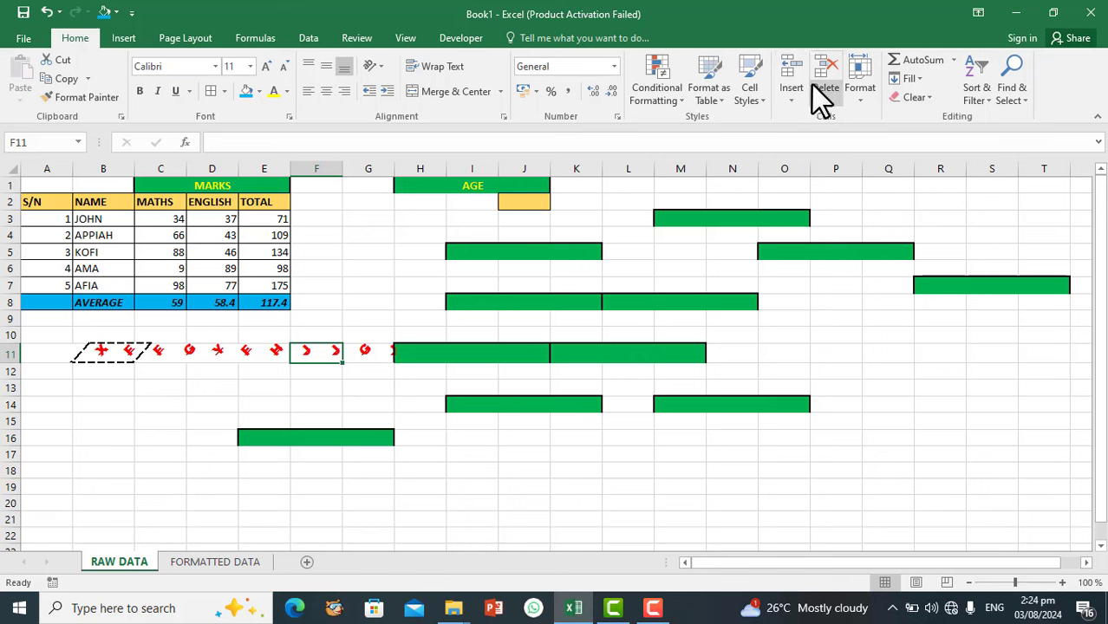
click(759, 99)
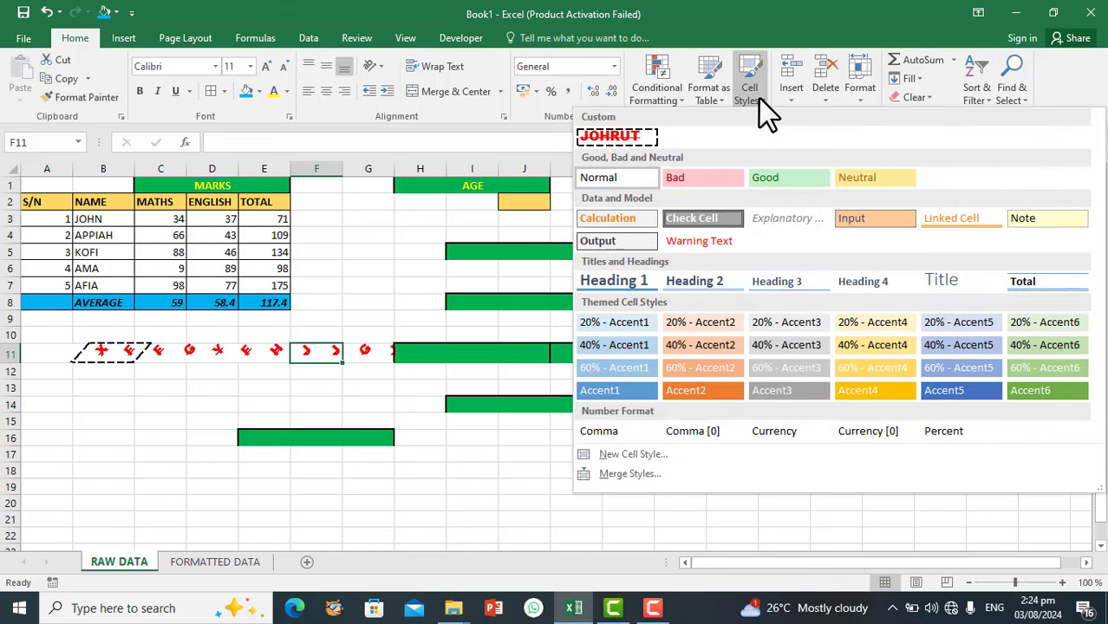
right_click(649, 135)
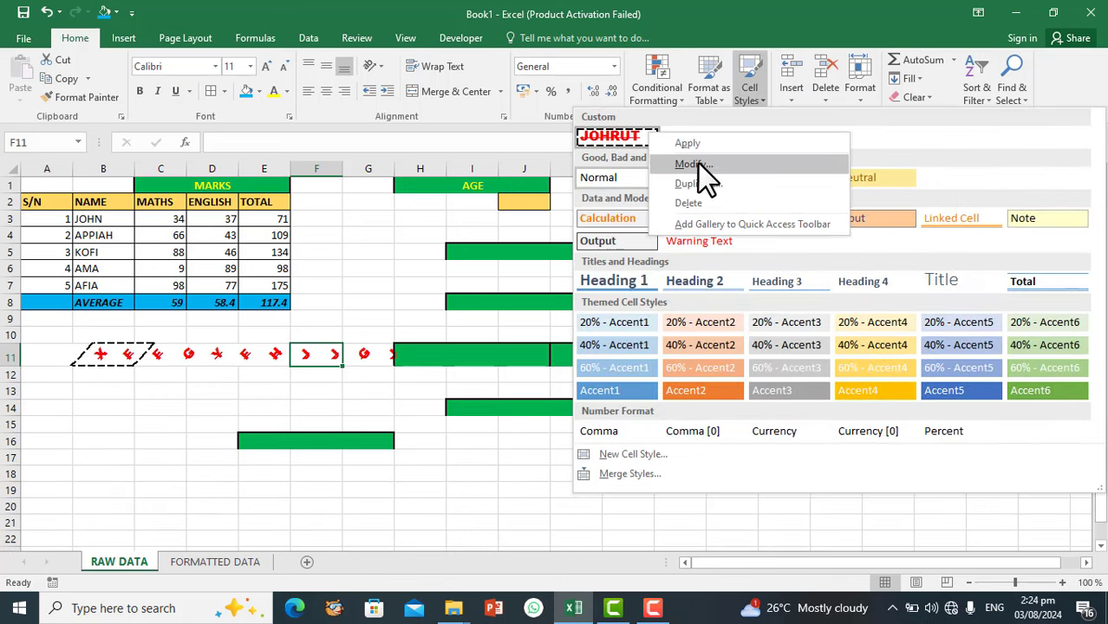
click(699, 163)
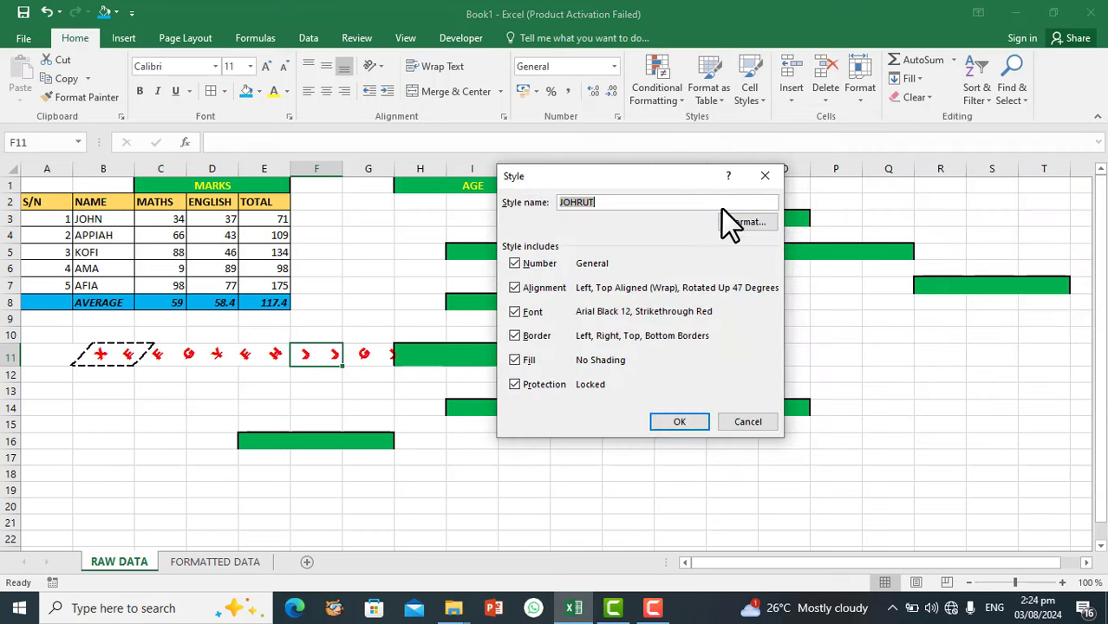
click(737, 223)
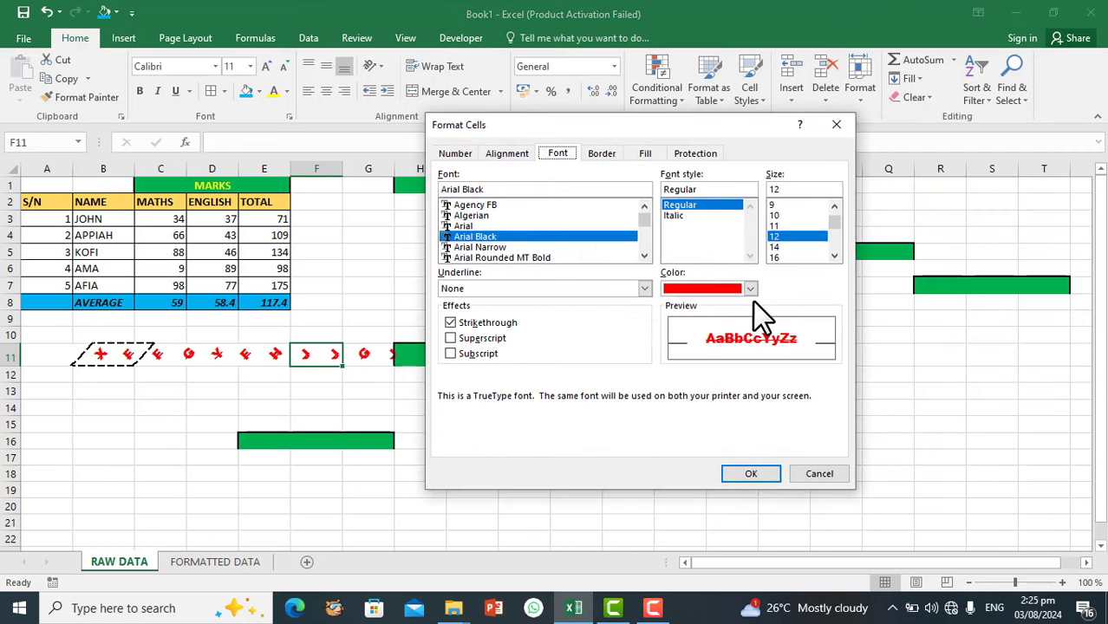
click(516, 152)
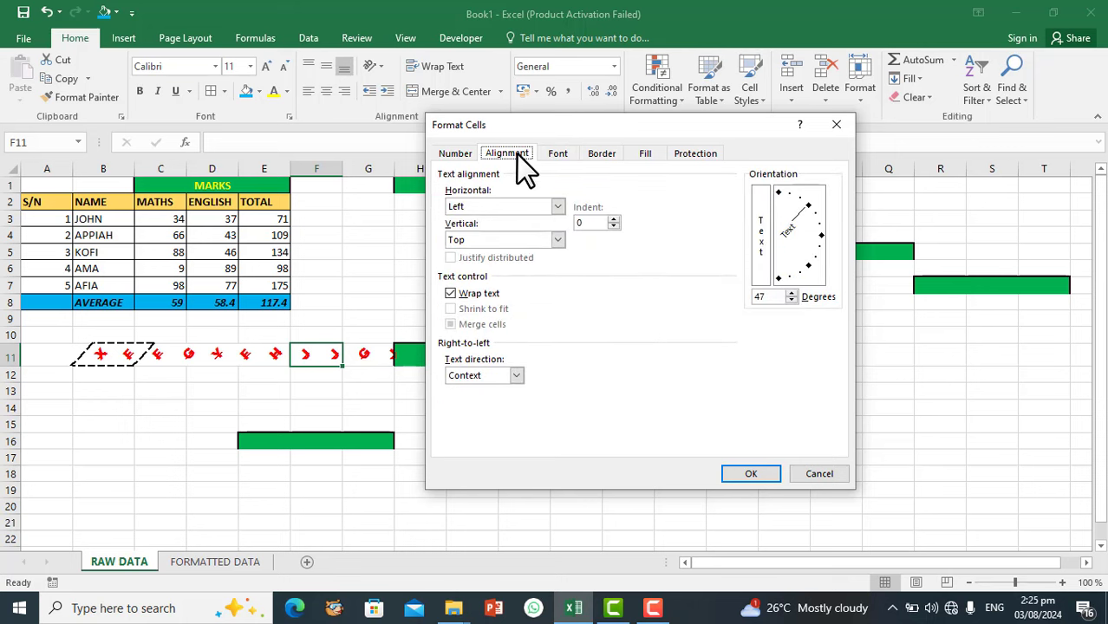
click(818, 234)
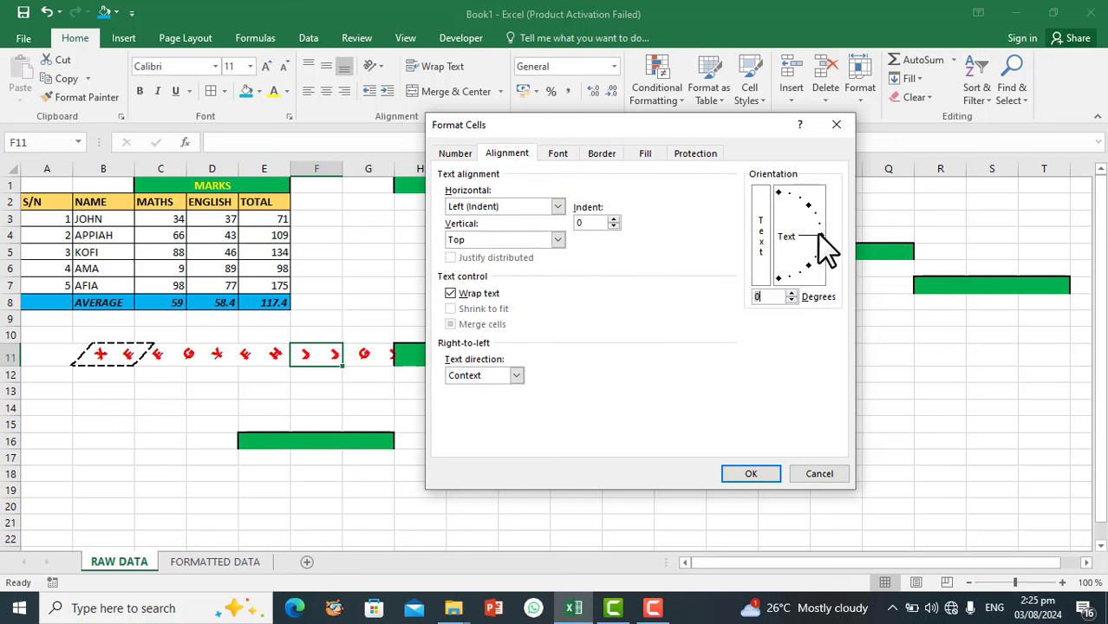
click(751, 473)
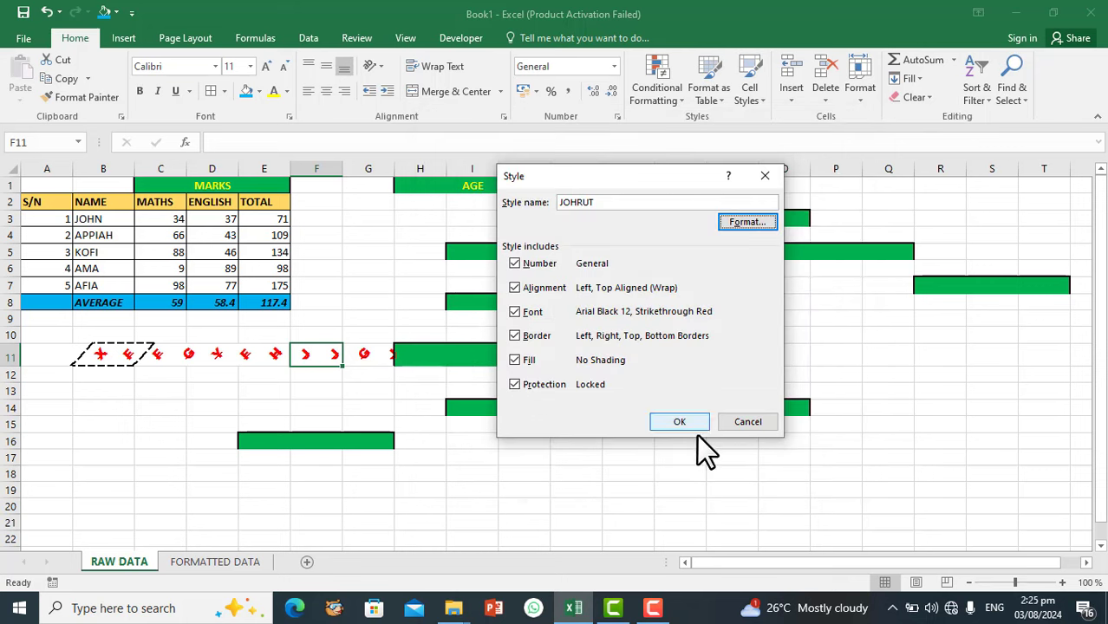
click(692, 426)
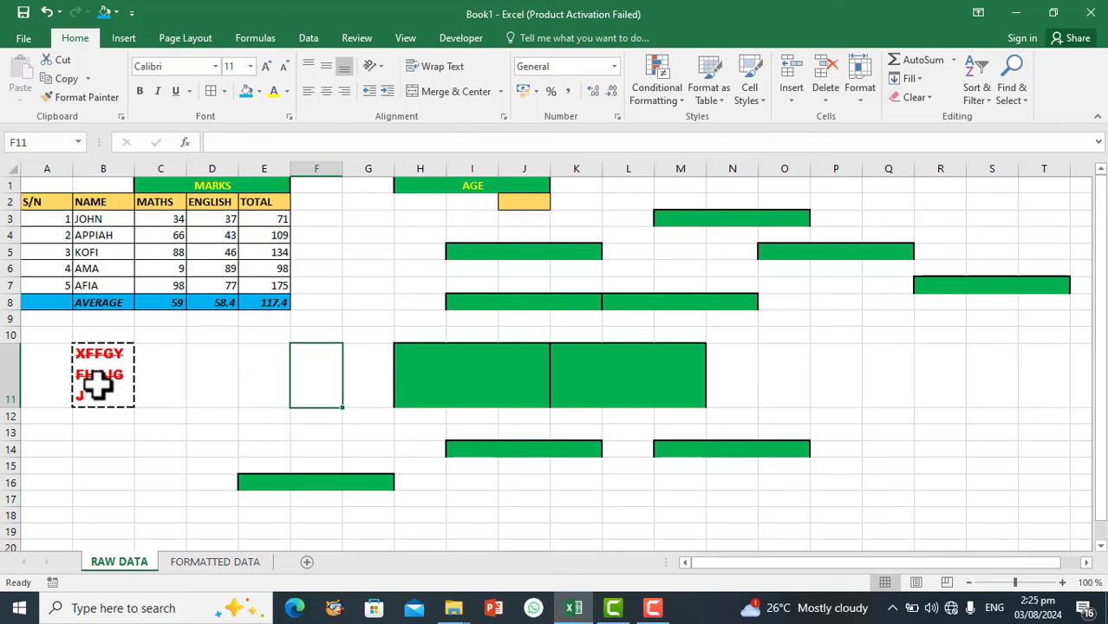